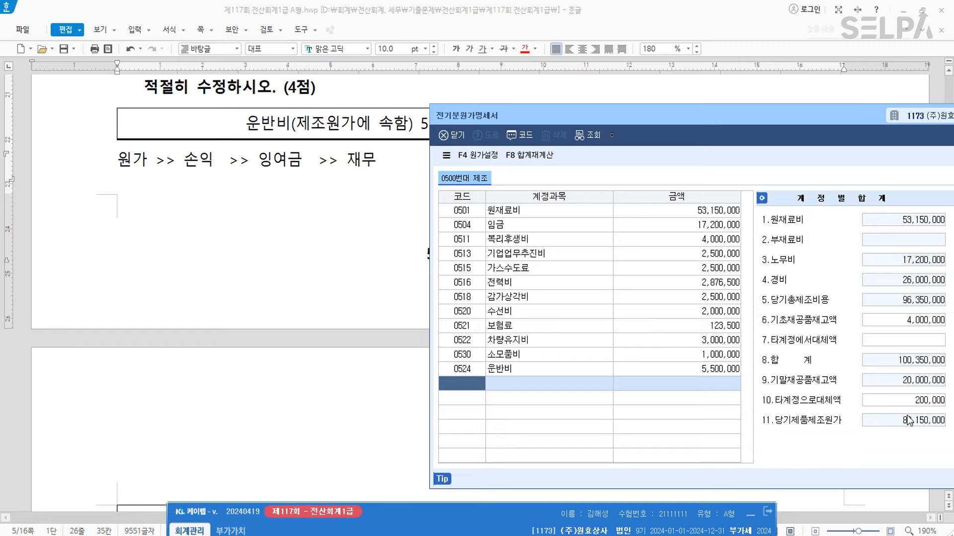
Step: Open 전기분손익계산서 by searching the program menus for the 전기분 statements, and place its window lower on the screen
{"action": "key", "text": "ctrl+Return"}
{"action": "type", "text": "ㅈㄱ비"}
{"action": "key", "text": "Return"}
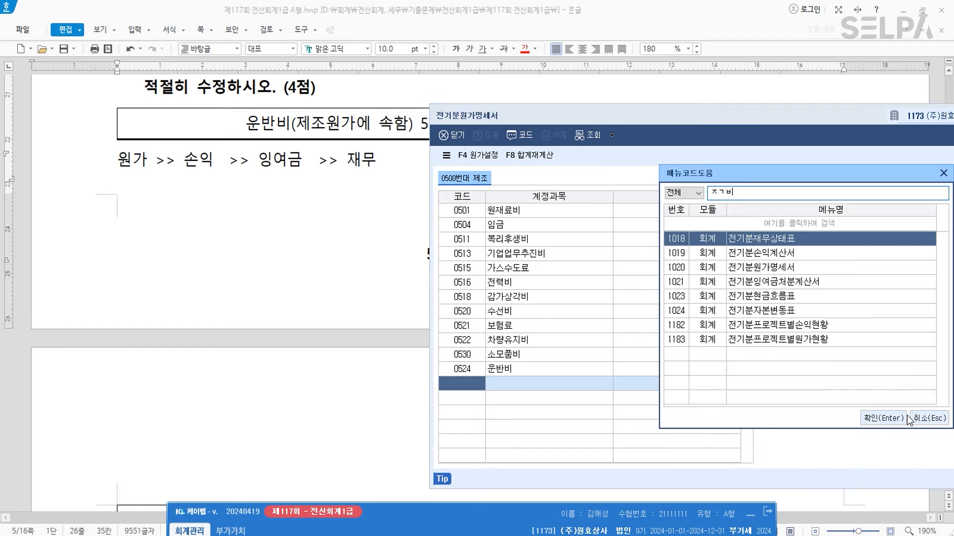
{"action": "key", "text": "Down"}
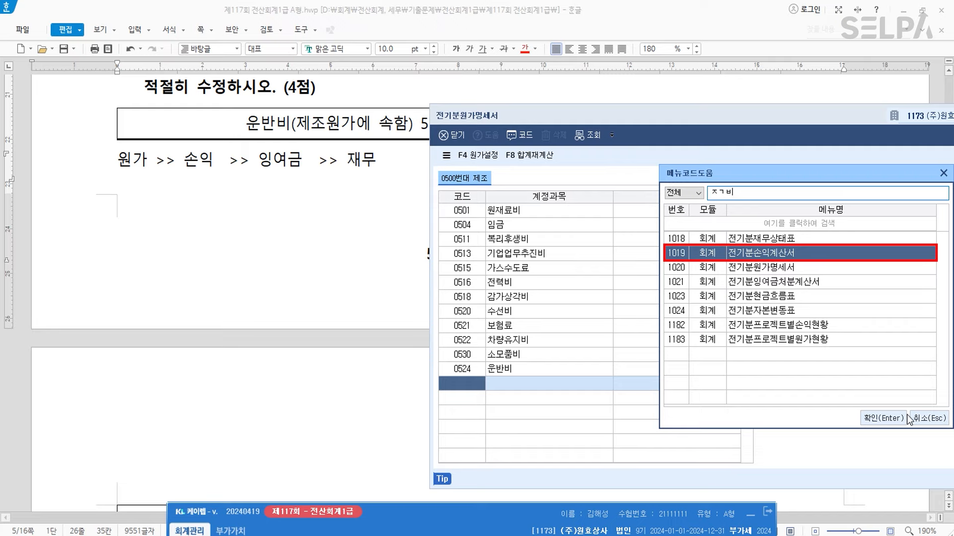
{"action": "key", "text": "Return"}
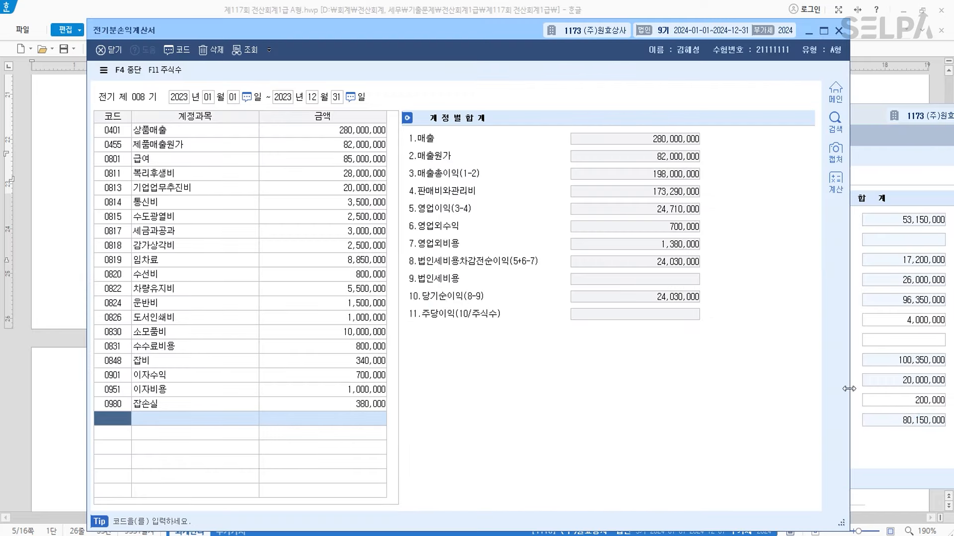
{"action": "left_click_drag", "start_coordinate": [512, 20], "coordinate": [512, 93]}
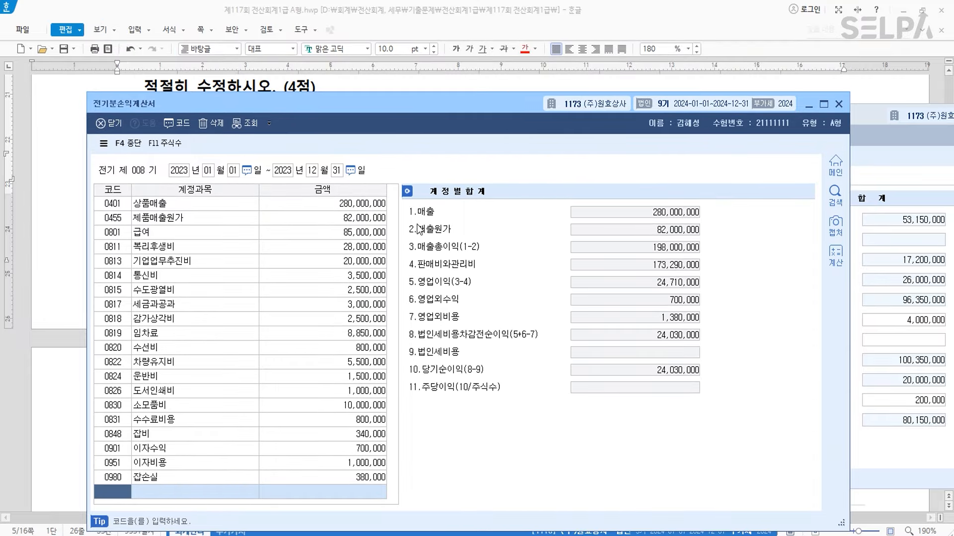
Step: In the 매출원가 breakdown of account 0455 제품매출원가, set 당기제품제조원가 to 80,150,000 and confirm
{"action": "left_click", "coordinate": [359, 223]}
{"action": "left_click", "coordinate": [360, 223]}
{"action": "left_click", "coordinate": [360, 223]}
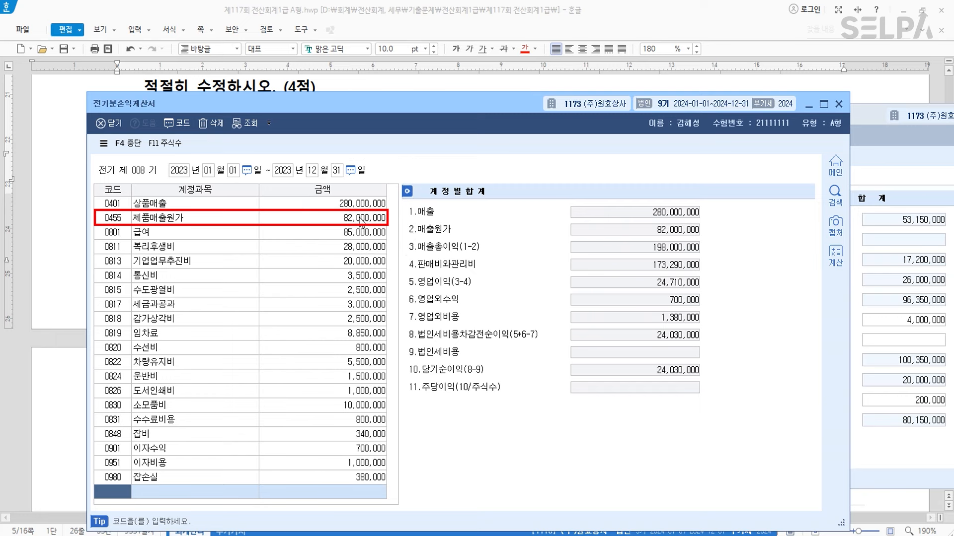
{"action": "left_click", "coordinate": [361, 218]}
{"action": "left_click", "coordinate": [363, 219]}
{"action": "left_click", "coordinate": [360, 216]}
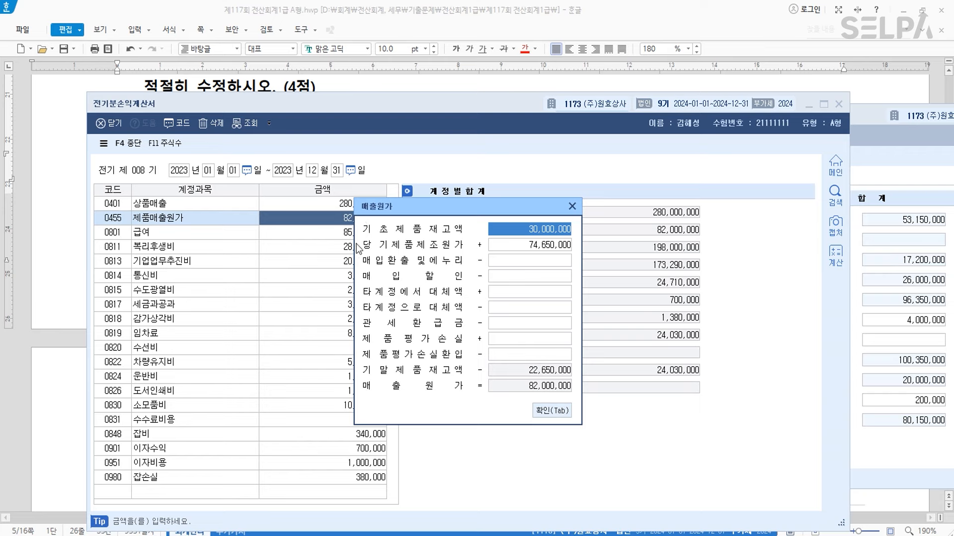
{"action": "left_click", "coordinate": [533, 252]}
{"action": "left_click", "coordinate": [533, 252]}
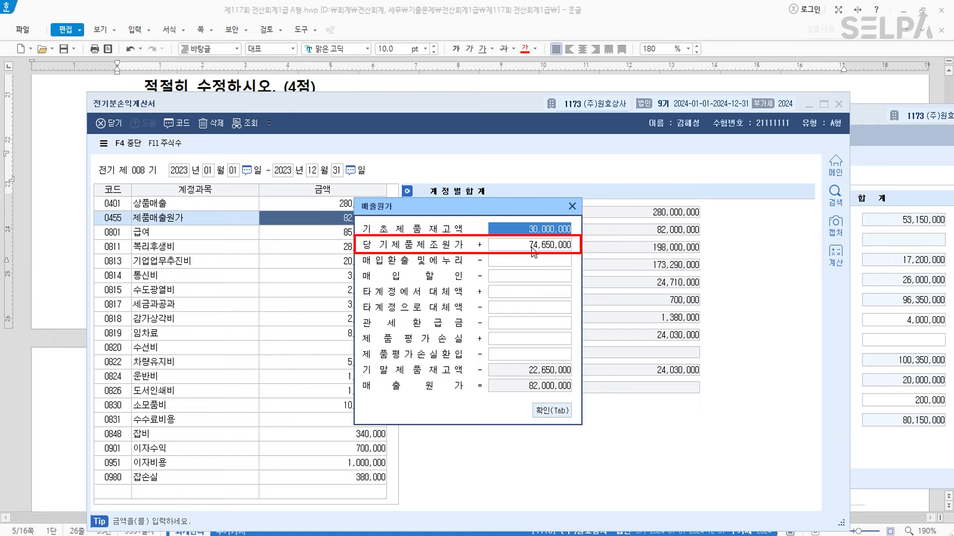
{"action": "left_click", "coordinate": [532, 253]}
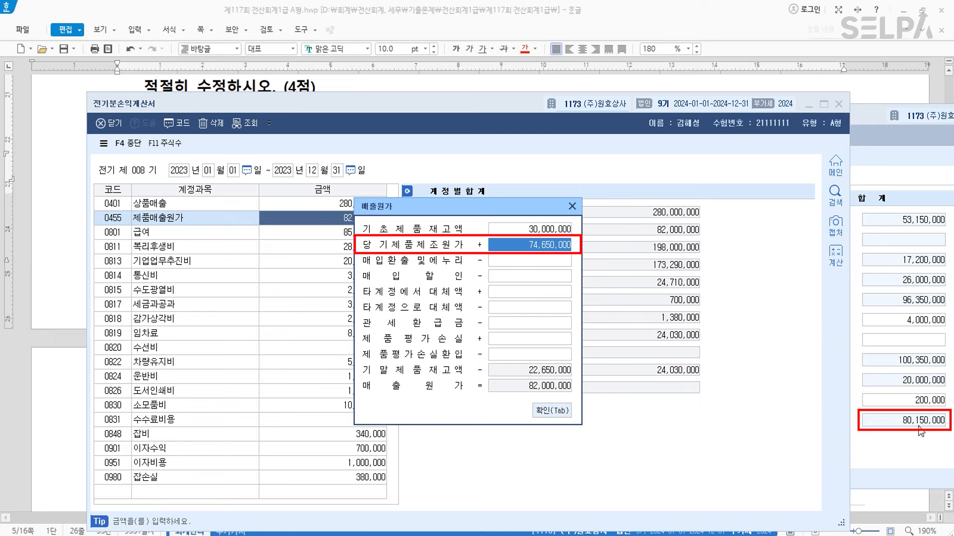
{"action": "type", "text": "80150000"}
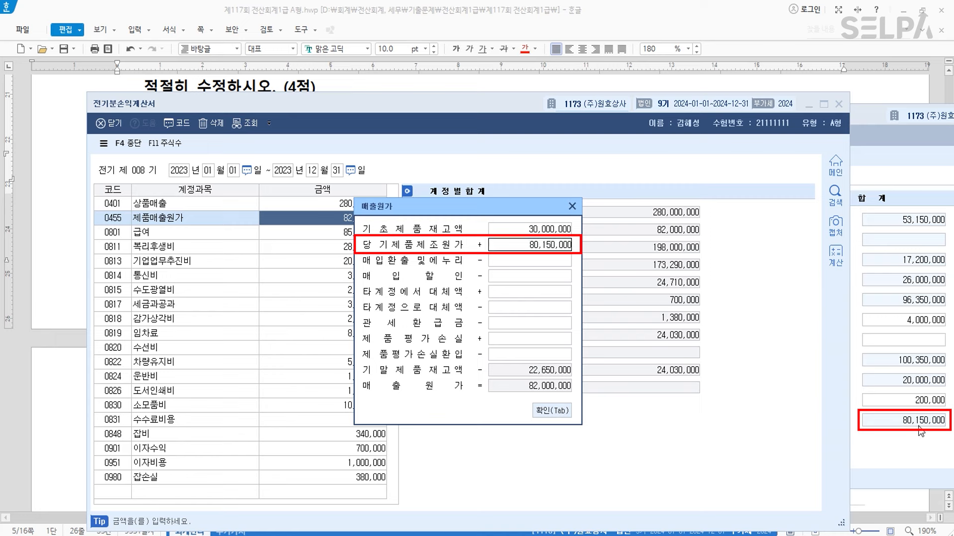
{"action": "key", "text": "Return"}
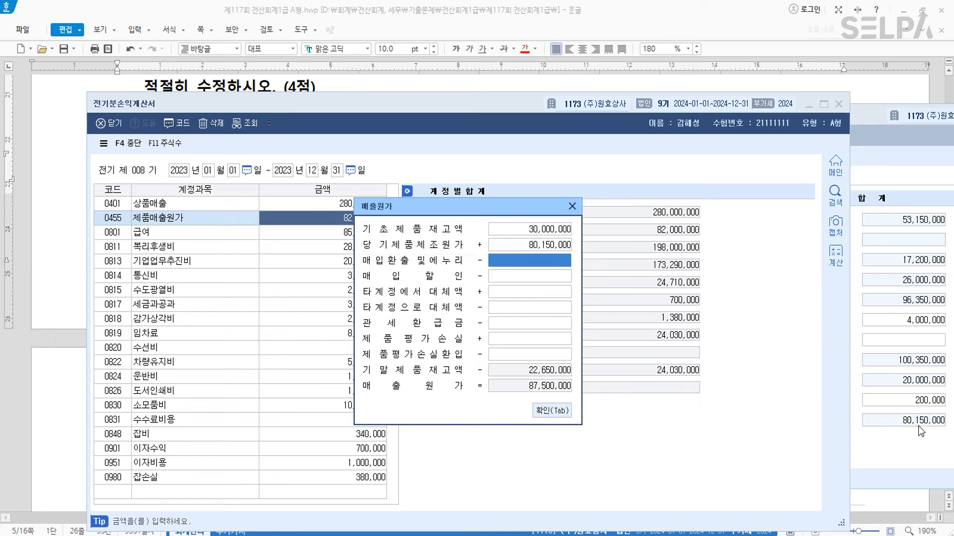
{"action": "left_click", "coordinate": [552, 412]}
{"action": "left_click", "coordinate": [551, 414]}
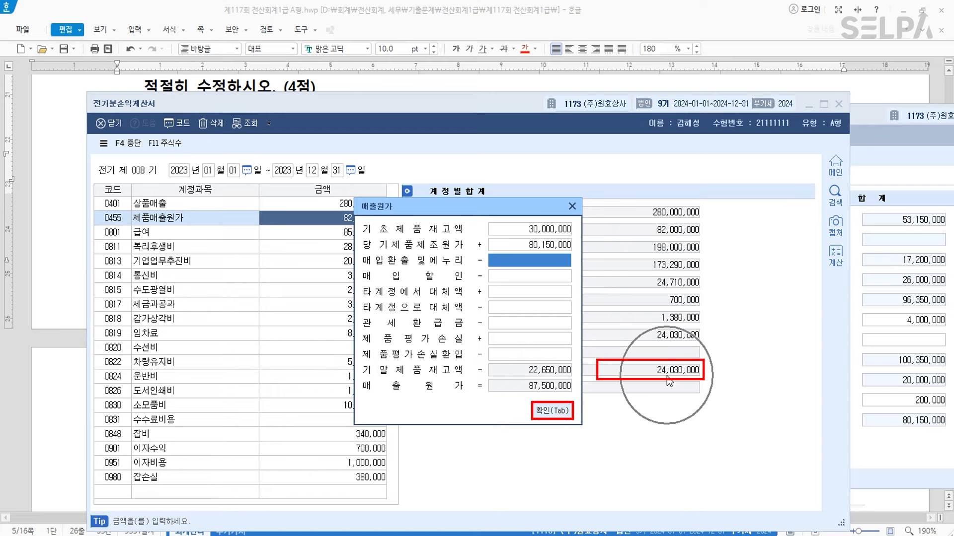
{"action": "left_click", "coordinate": [550, 416]}
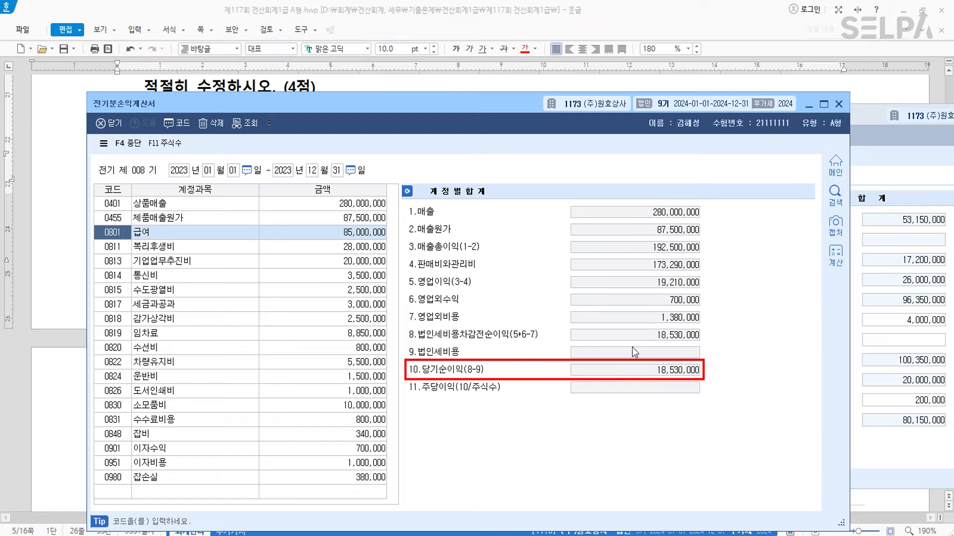
Step: Open 전기분잉여금처분계산서 and arrange the windows so the income statement's 당기순이익 amount stays visible beside it
{"action": "left_click_drag", "start_coordinate": [444, 106], "coordinate": [685, 108]}
{"action": "key", "text": "ctrl+Return"}
{"action": "type", "text": "ㅈㄱㅂ"}
{"action": "key", "text": "Return"}
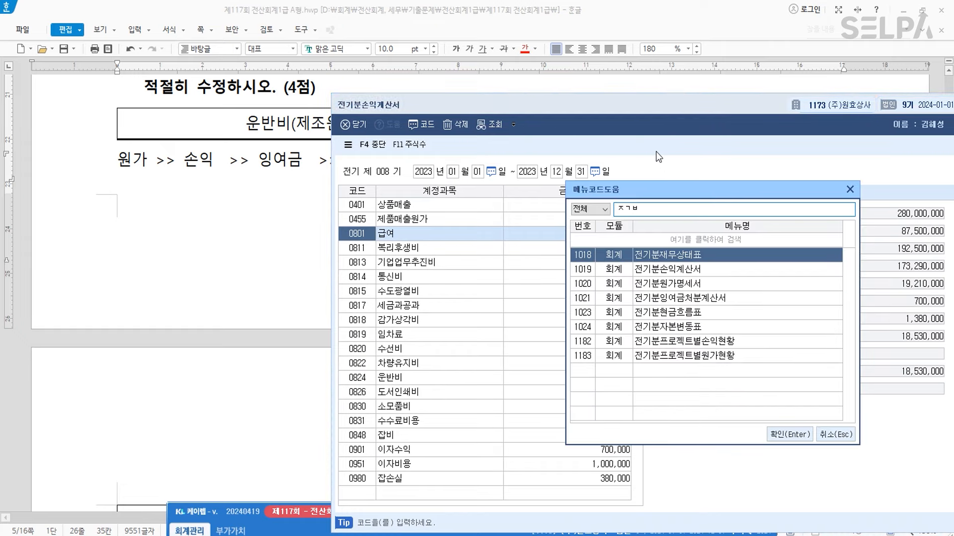
{"action": "key", "text": "Down"}
{"action": "key", "text": "Down"}
{"action": "key", "text": "Down"}
{"action": "key", "text": "Return"}
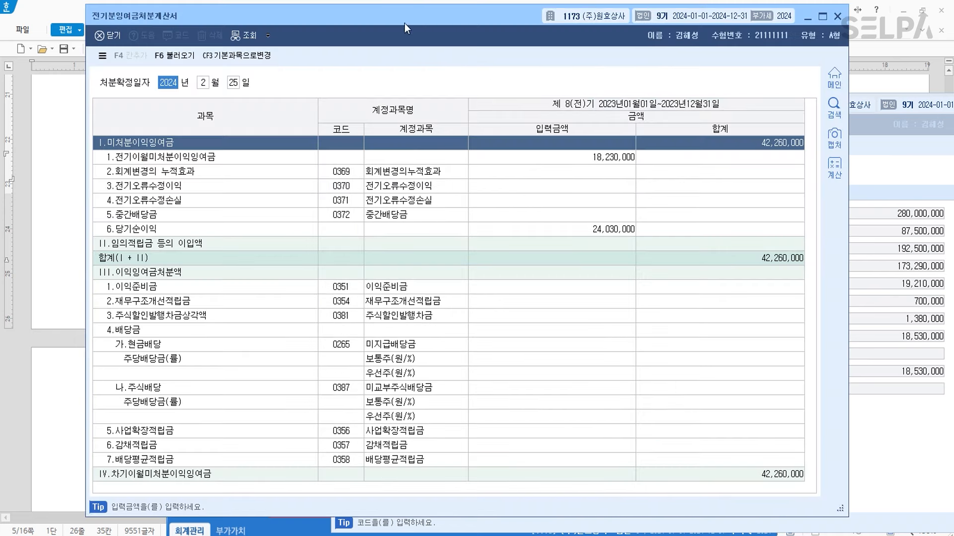
{"action": "left_click_drag", "start_coordinate": [426, 15], "coordinate": [366, 24]}
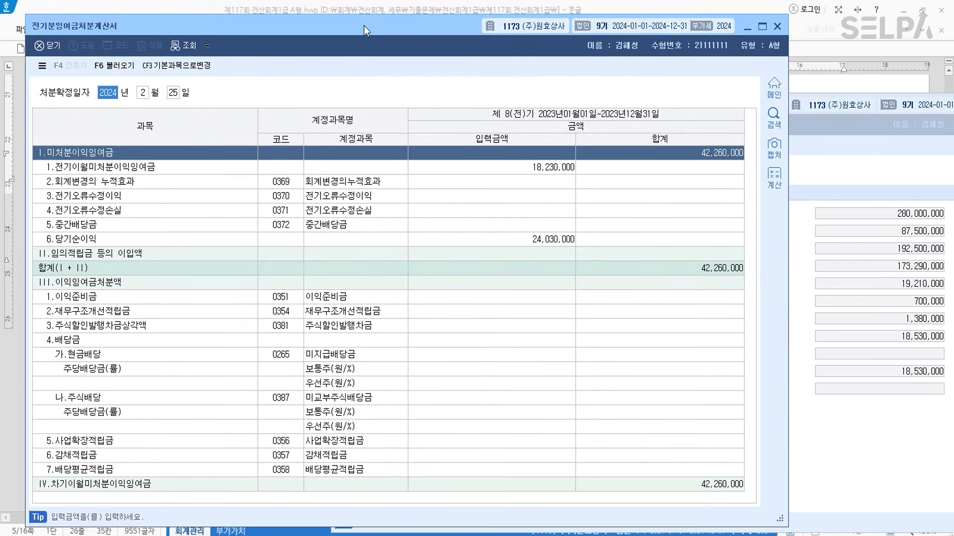
Step: Set the 6.당기순이익 amount in 전기분잉여금처분계산서 to 18,530,000
{"action": "left_click", "coordinate": [530, 244]}
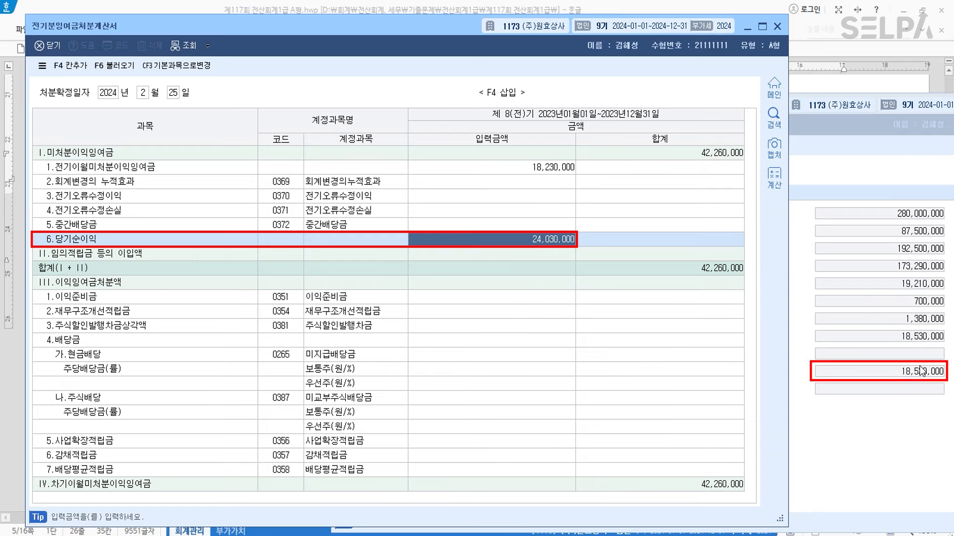
{"action": "type", "text": "18,530,000"}
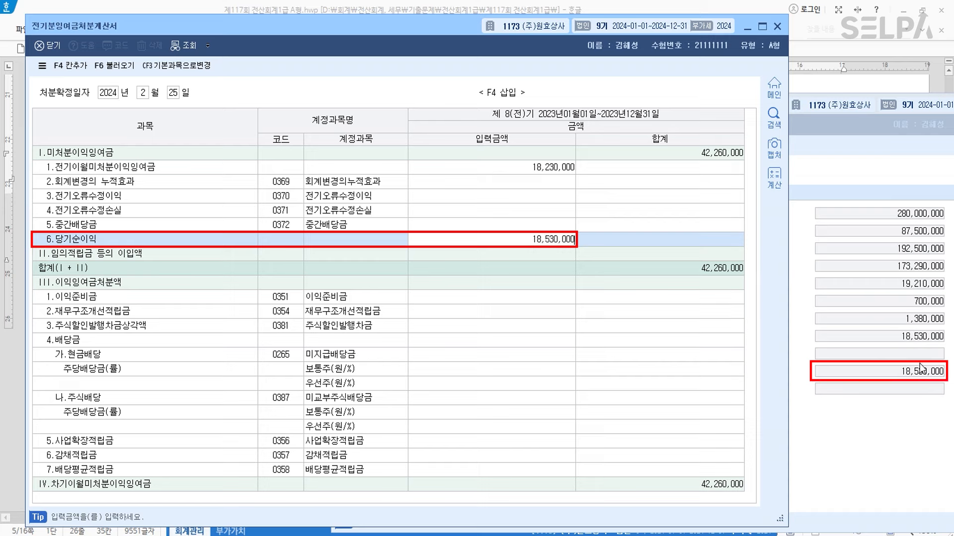
{"action": "key", "text": "Return"}
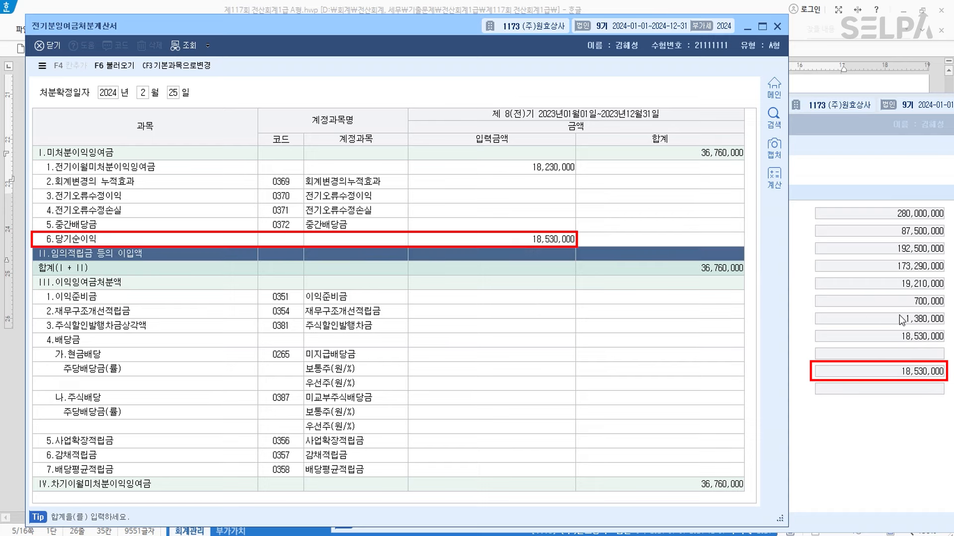
{"action": "key", "text": "Up"}
{"action": "left_click", "coordinate": [557, 242]}
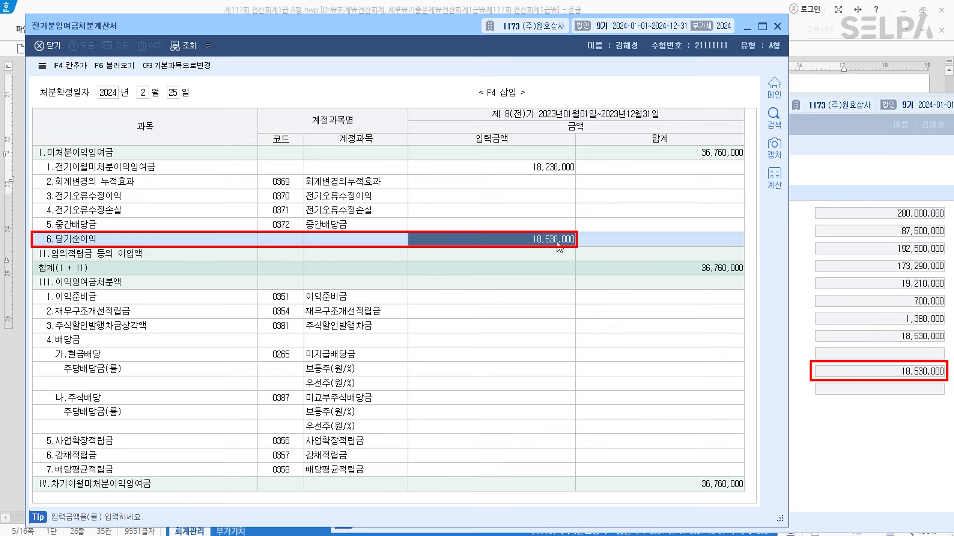
Step: Check the recalculated 미처분이익잉여금 total in 전기분잉여금처분계산서
{"action": "key", "text": "ctrl"}
{"action": "key", "text": "ctrl"}
{"action": "key", "text": "ctrl"}
{"action": "key", "text": "ctrl"}
{"action": "key", "text": "ctrl"}
{"action": "key", "text": "ctrl"}
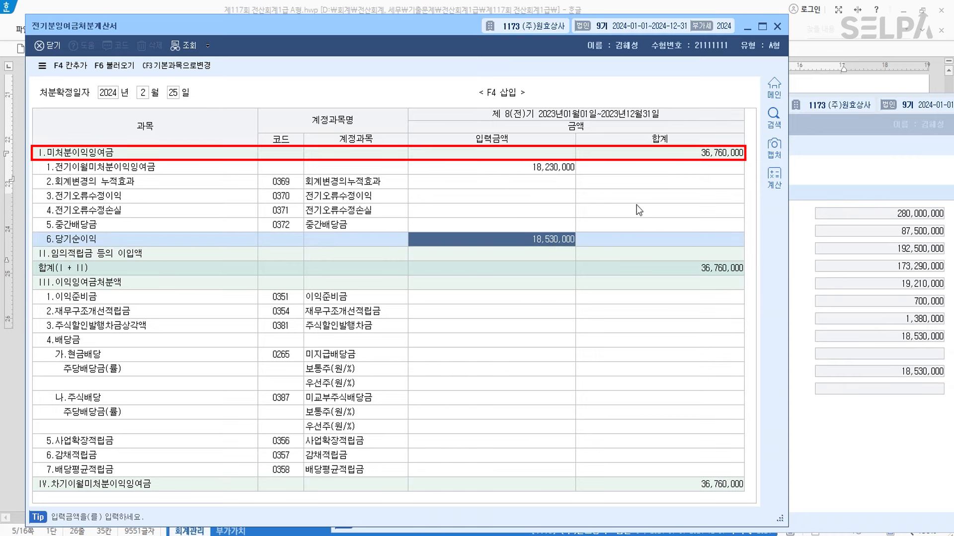
{"action": "left_click", "coordinate": [709, 157]}
{"action": "key", "text": "ctrl"}
{"action": "key", "text": "ctrl"}
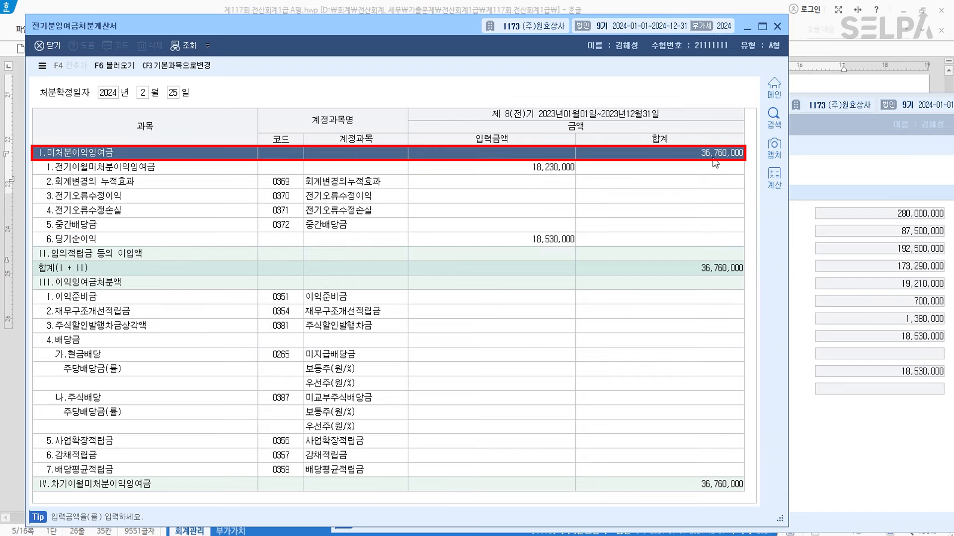
{"action": "key", "text": "ctrl"}
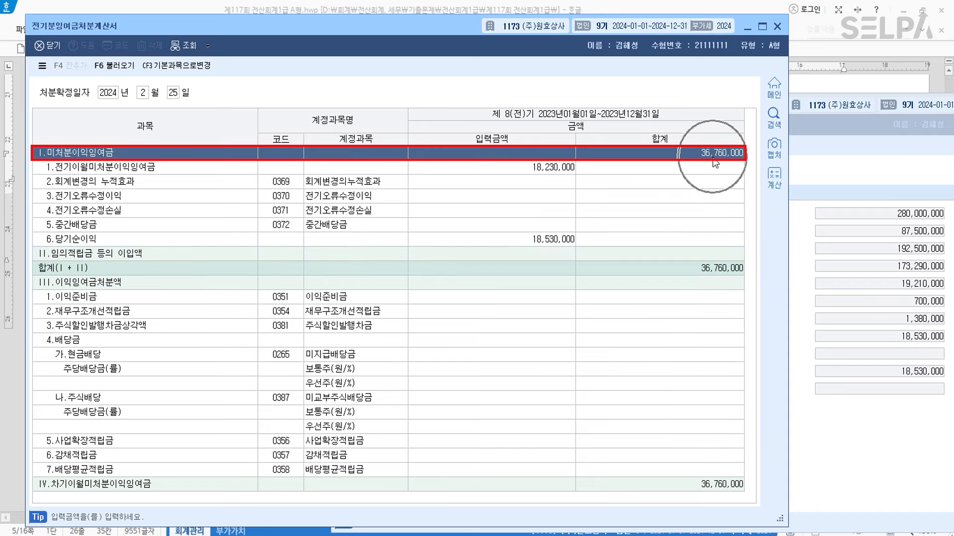
{"action": "key", "text": "ctrl"}
Step: Open 전기분재무상태표 and arrange the windows so the 미처분이익잉여금 total stays visible beside it
{"action": "left_click_drag", "start_coordinate": [402, 28], "coordinate": [599, 41]}
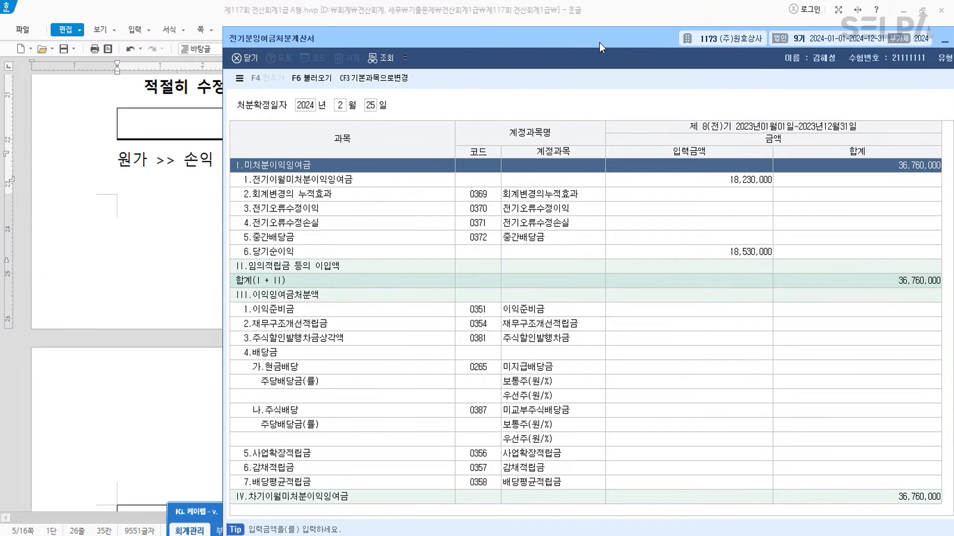
{"action": "key", "text": "ctrl"}
{"action": "key", "text": "ctrl"}
{"action": "type", "text": "ㅈㄱㅂ"}
{"action": "key", "text": "Return"}
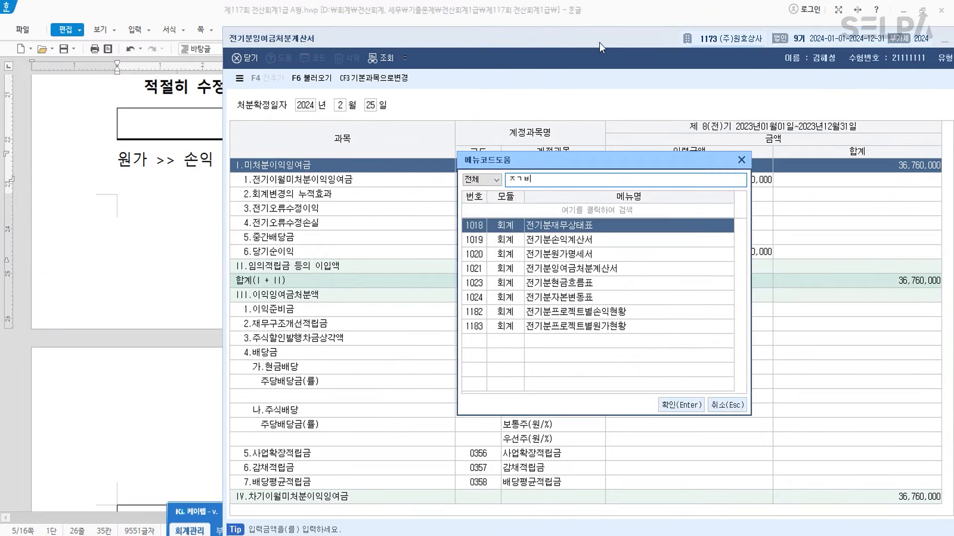
{"action": "key", "text": "Return"}
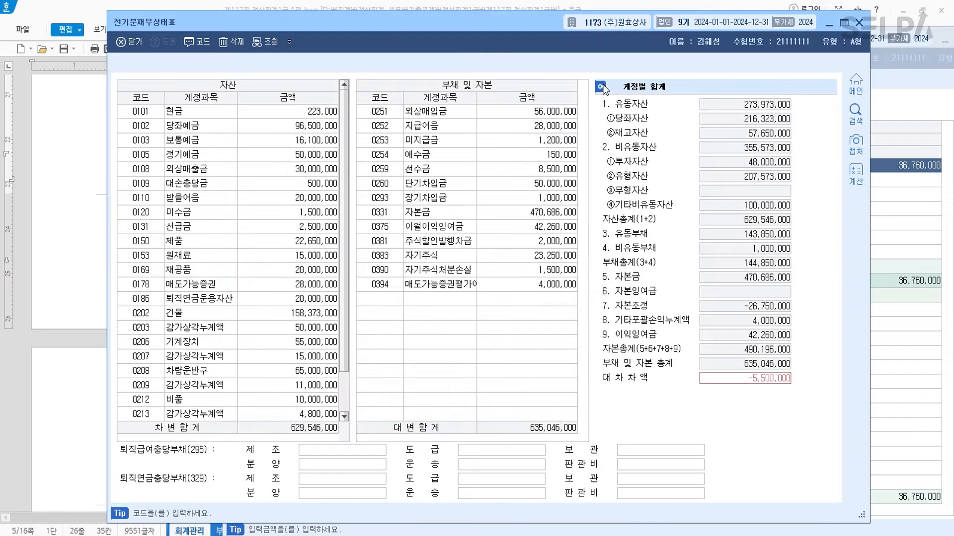
{"action": "left_click_drag", "start_coordinate": [533, 29], "coordinate": [433, 31]}
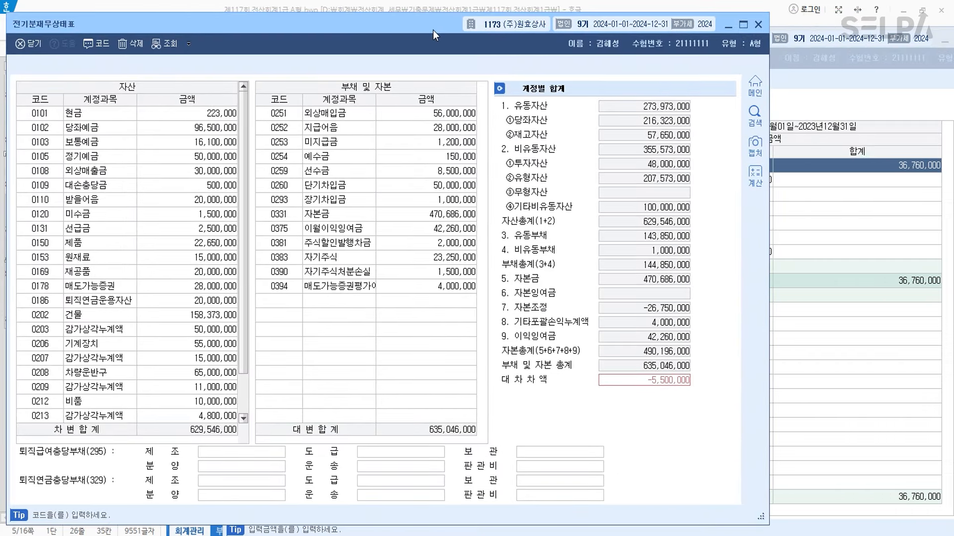
Step: Set account 0375 이월이익잉여금 in 전기분재무상태표 to 36,760,000
{"action": "left_click", "coordinate": [359, 231]}
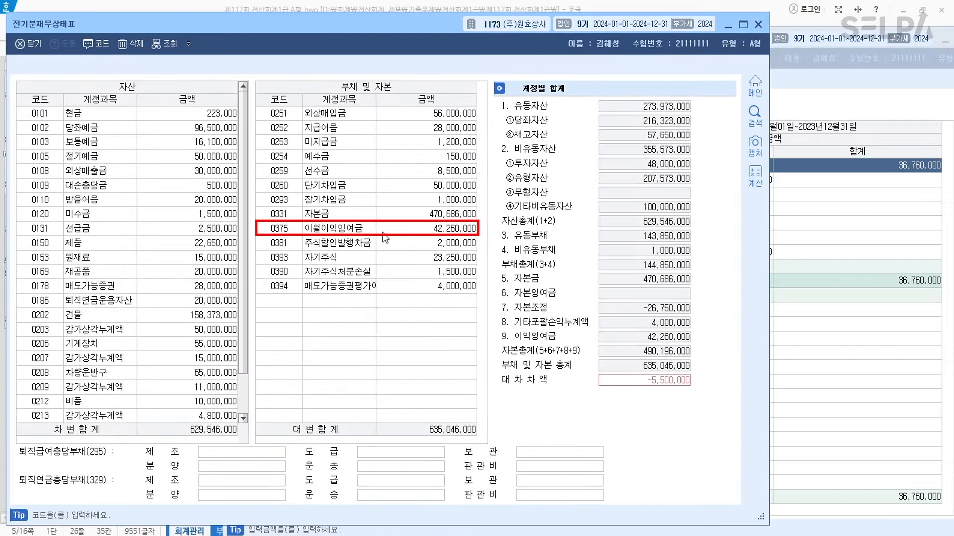
{"action": "left_click", "coordinate": [411, 229]}
{"action": "left_click", "coordinate": [410, 231]}
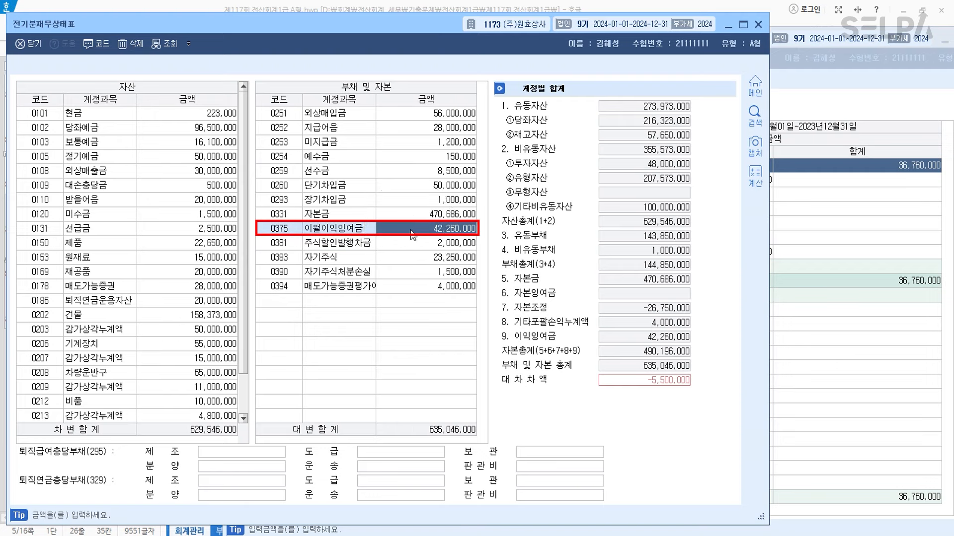
{"action": "left_click", "coordinate": [412, 233]}
{"action": "left_click", "coordinate": [917, 177]}
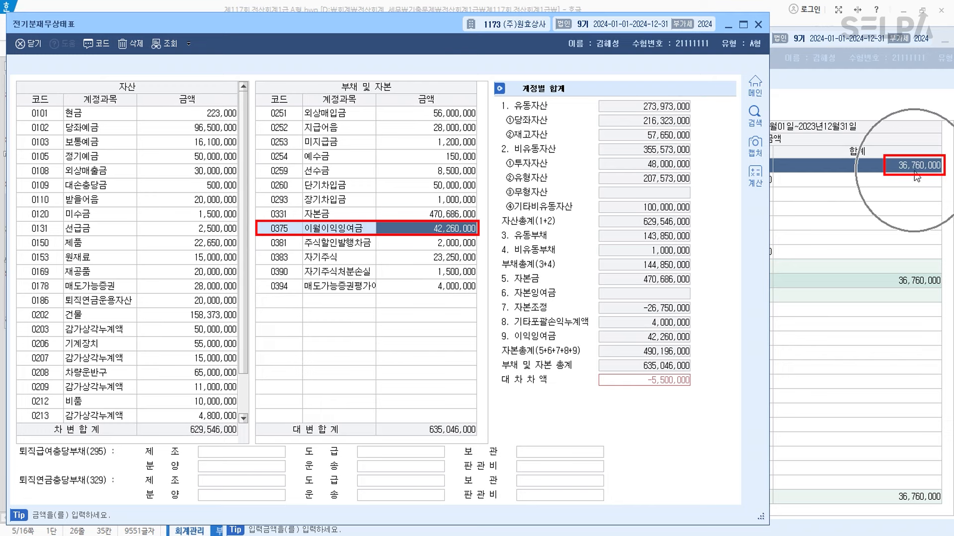
{"action": "type", "text": "36"}
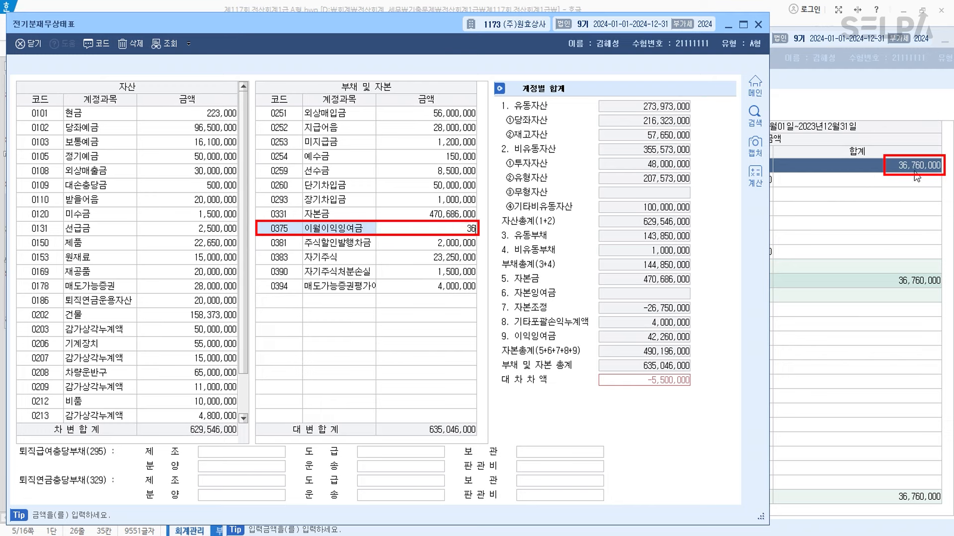
{"action": "type", "text": ",760,000"}
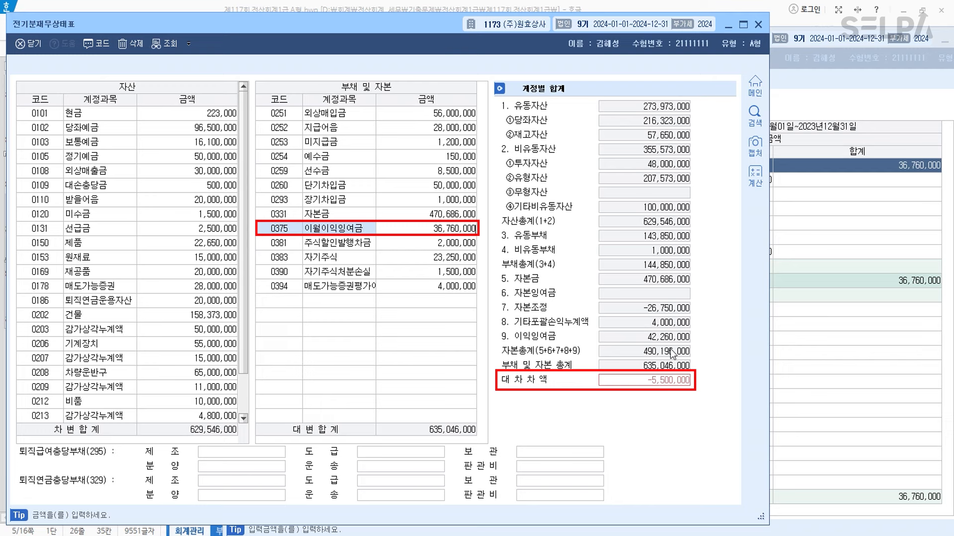
{"action": "key", "text": "Return"}
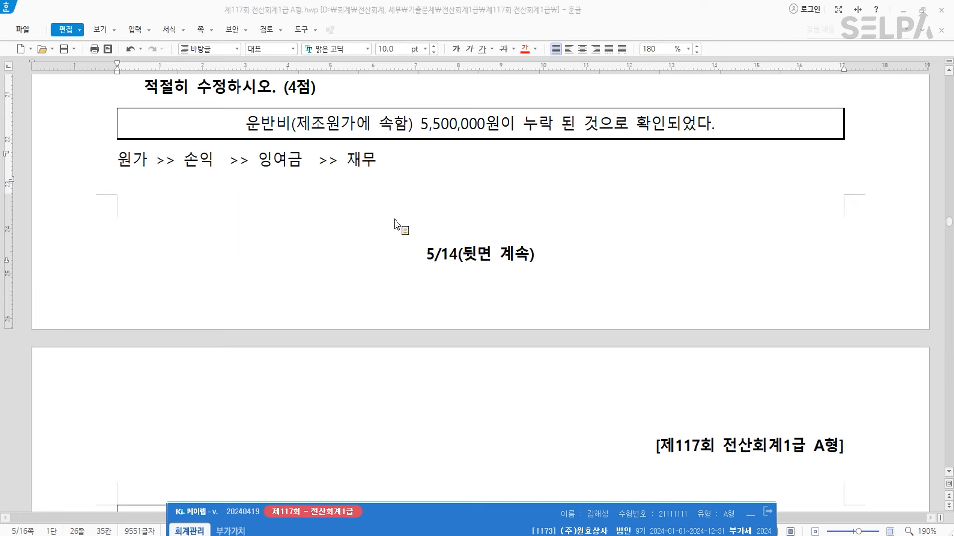
Step: Read the 문제2 일반전표입력 instructions and its first transactions in the exam document
{"action": "scroll", "coordinate": [453, 164], "scroll_direction": "down", "scroll_amount": 2}
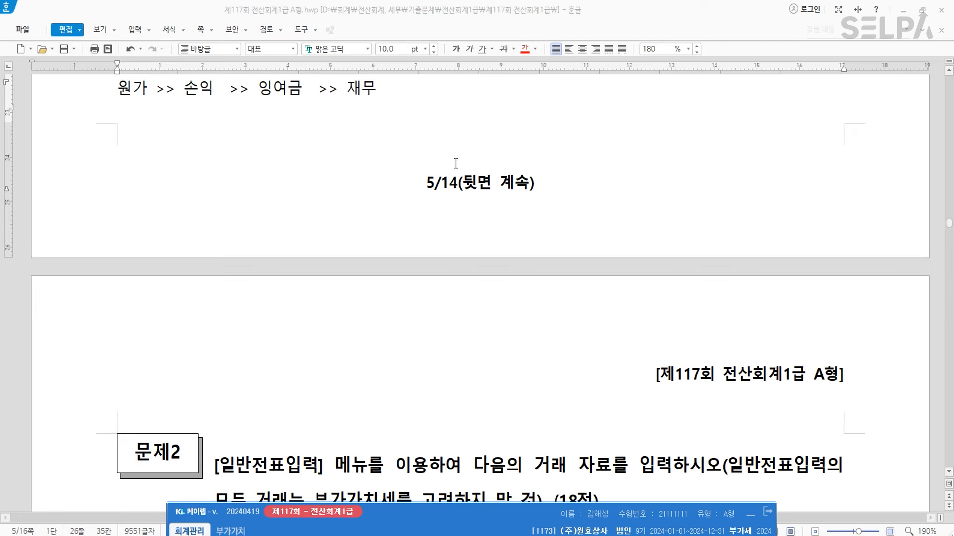
{"action": "scroll", "coordinate": [455, 164], "scroll_direction": "down", "scroll_amount": 10}
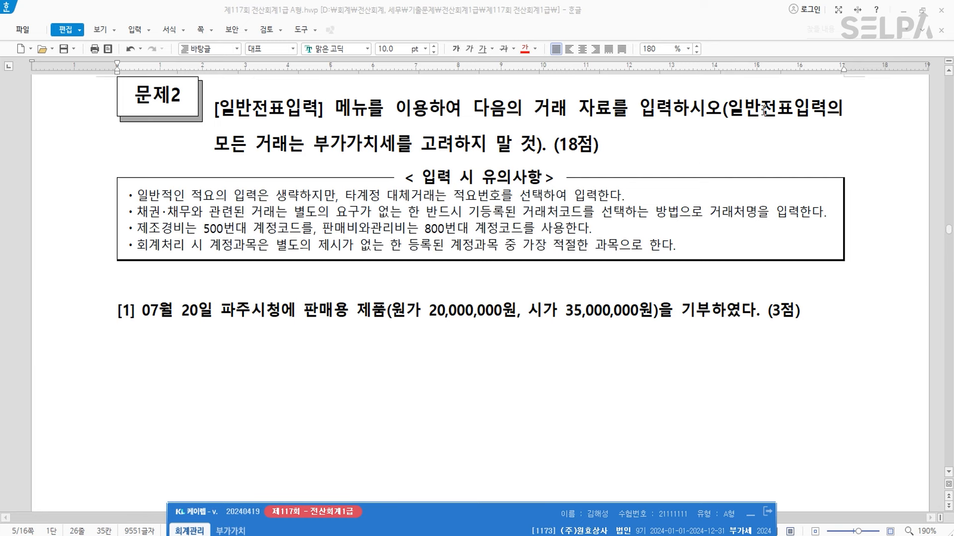
{"action": "scroll", "coordinate": [701, 135], "scroll_direction": "down", "scroll_amount": 4}
{"action": "scroll", "coordinate": [701, 135], "scroll_direction": "down", "scroll_amount": 2}
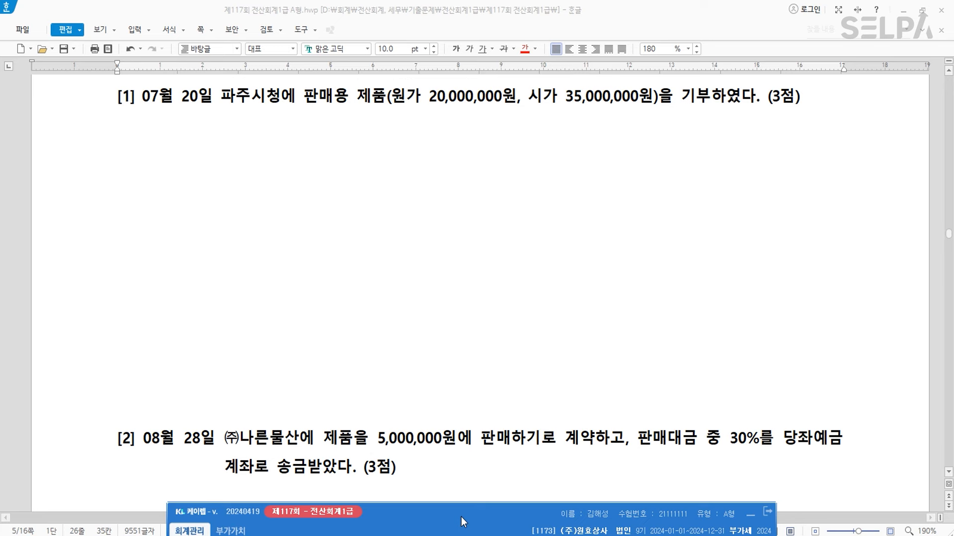
Step: Open 일반전표입력 over the exam document, placed below transaction [1], and set the voucher date to 07월 20일
{"action": "left_click", "coordinate": [474, 508]}
{"action": "type", "text": "ㅇㅂ"}
{"action": "key", "text": "Return"}
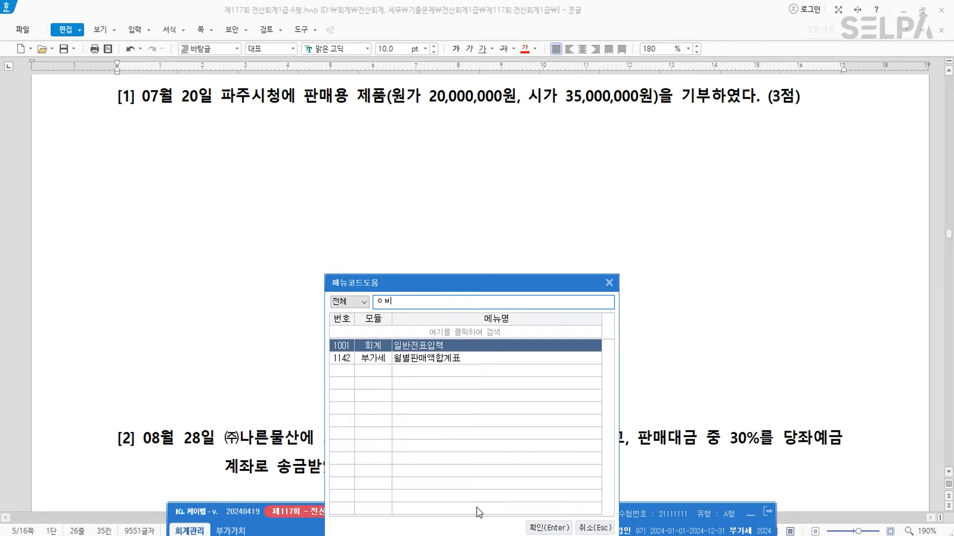
{"action": "key", "text": "Return"}
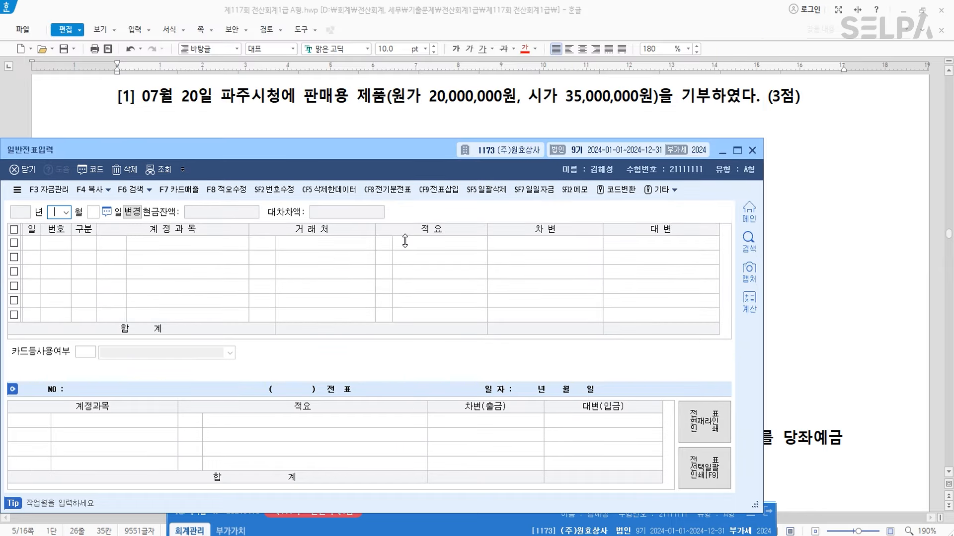
{"action": "left_click_drag", "start_coordinate": [403, 153], "coordinate": [508, 190]}
{"action": "type", "text": "720"}
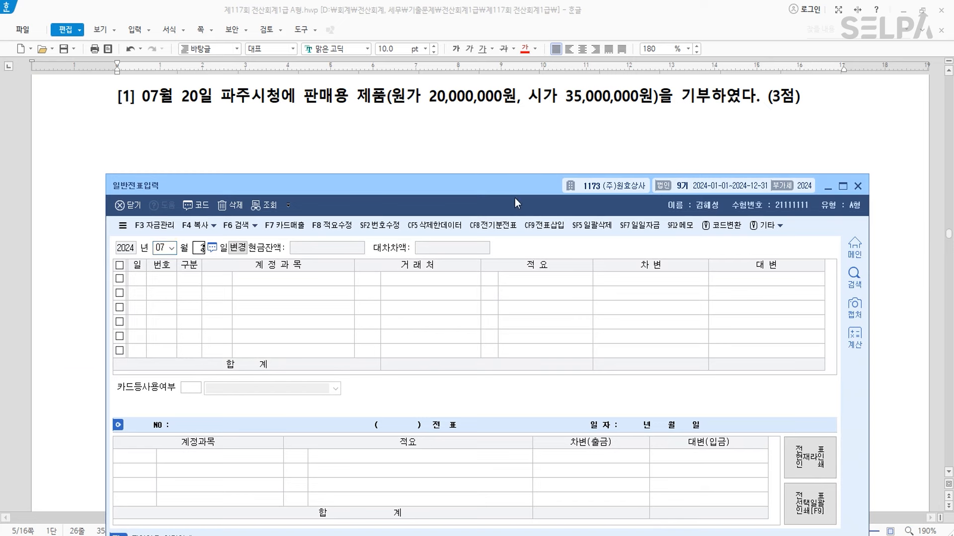
{"action": "key", "text": "Return"}
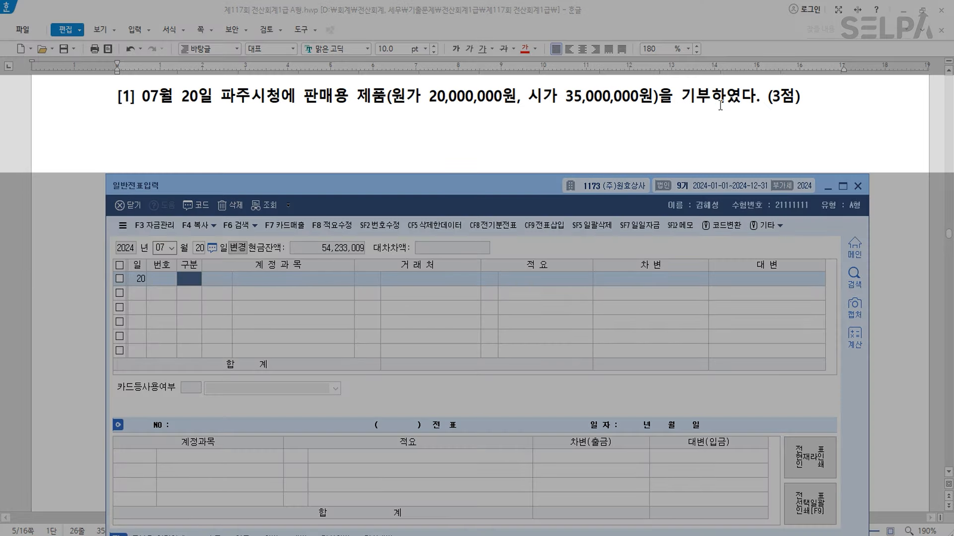
Step: Colour the word 기부 red in transaction [1] of the exam document
{"action": "left_click_drag", "start_coordinate": [684, 97], "coordinate": [710, 97]}
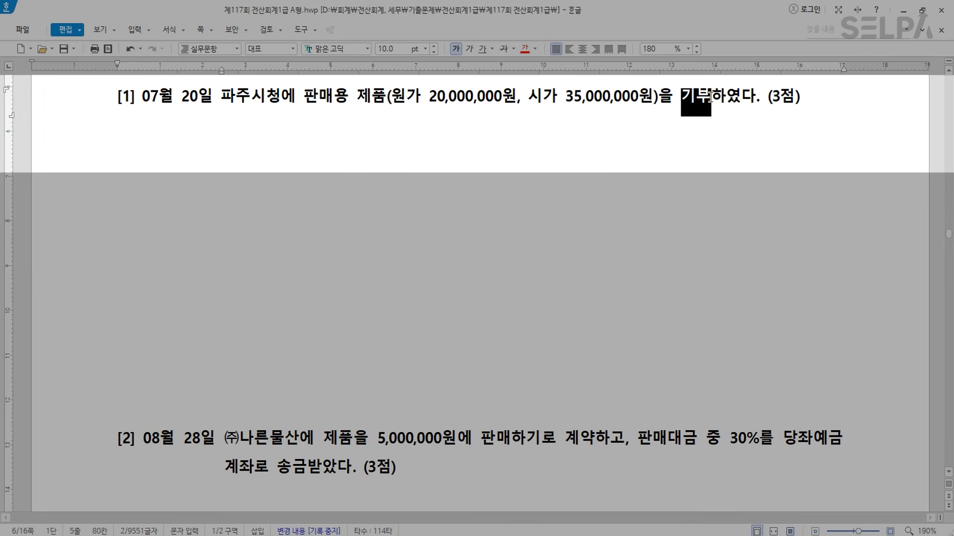
{"action": "left_click", "coordinate": [525, 48]}
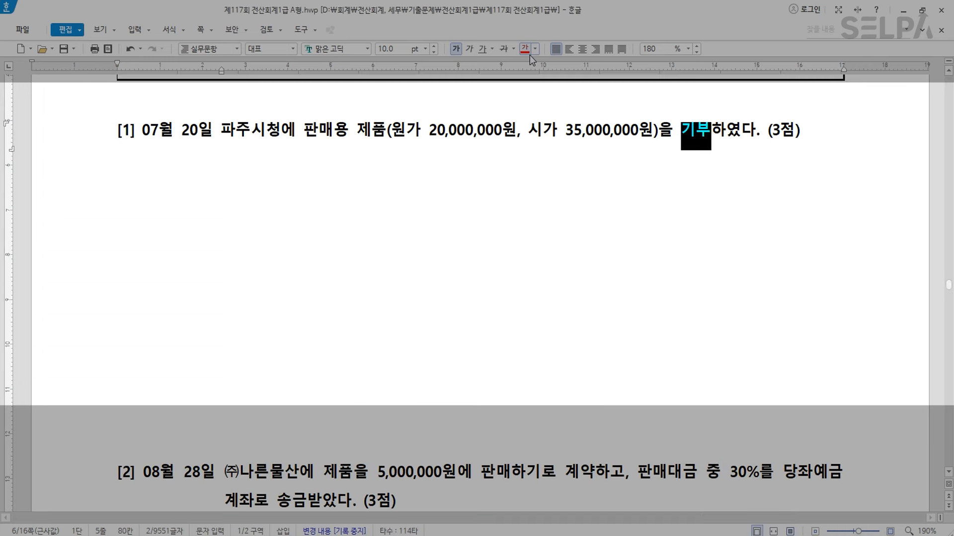
{"action": "left_click", "coordinate": [474, 205]}
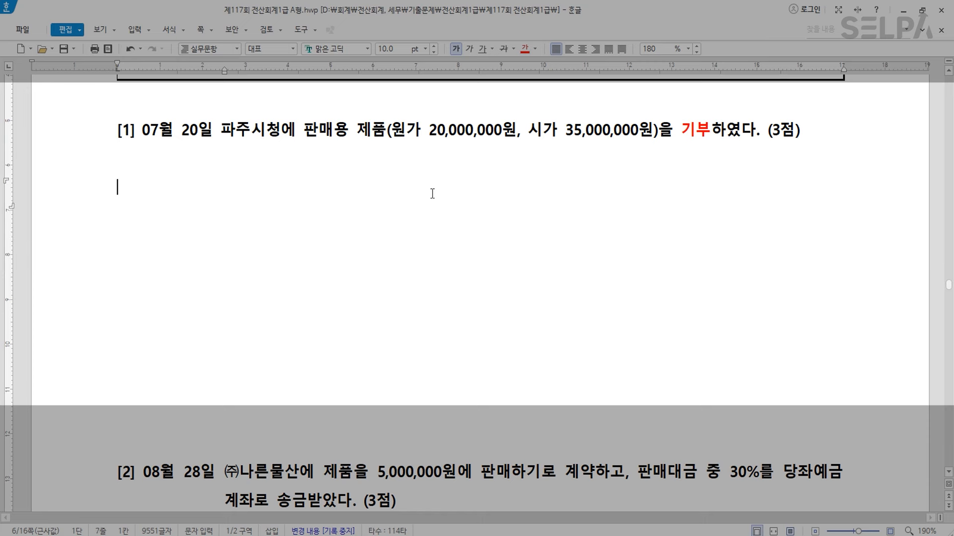
Step: Write the note lines "내것 >> 원가" and "남의것 >> 시가" below transaction [1]
{"action": "type", "text": "낵"}
{"action": "type", "text": "것  >> "}
{"action": "type", "text": "우너"}
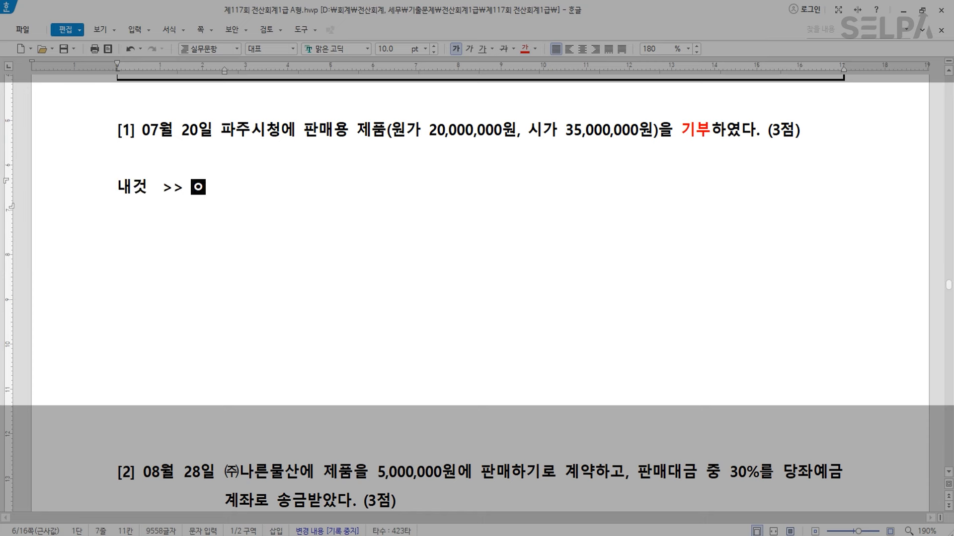
{"action": "key", "text": "BackSpace"}
{"action": "key", "text": "BackSpace"}
{"action": "key", "text": "BackSpace"}
{"action": "type", "text": "원가"}
{"action": "key", "text": "Return"}
{"action": "type", "text": "남으의"}
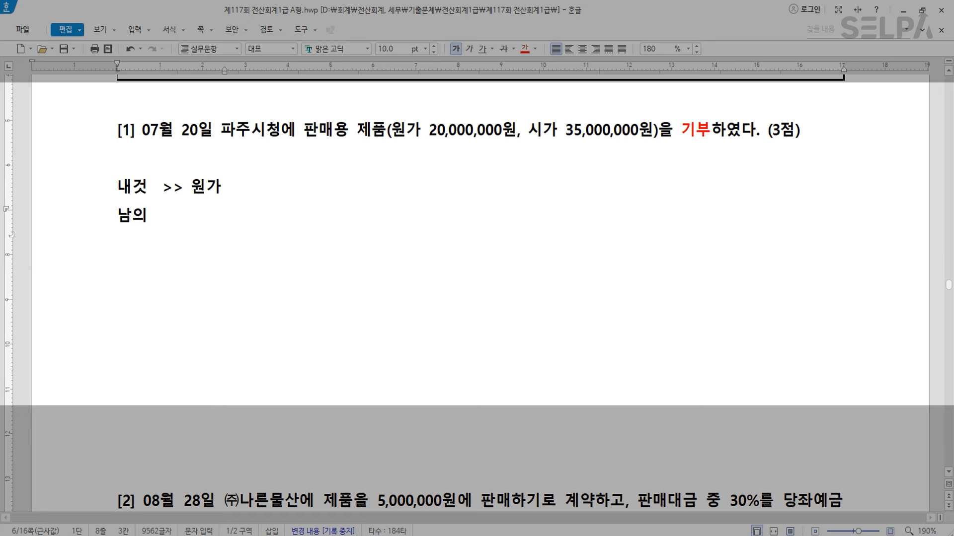
{"action": "type", "text": "것  >> 시가"}
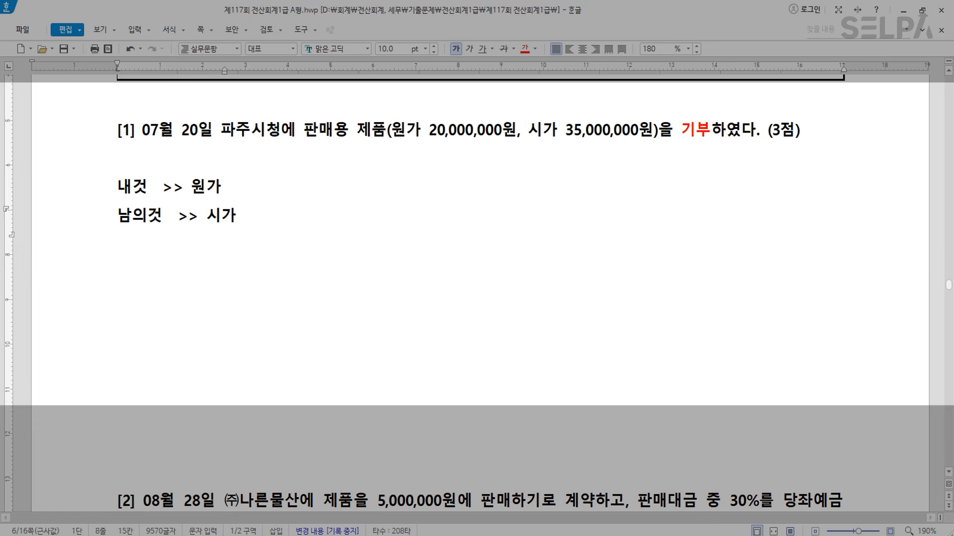
Step: Add a third note line reading "VAT >> 시가" below the 남의것 line
{"action": "key", "text": "Return"}
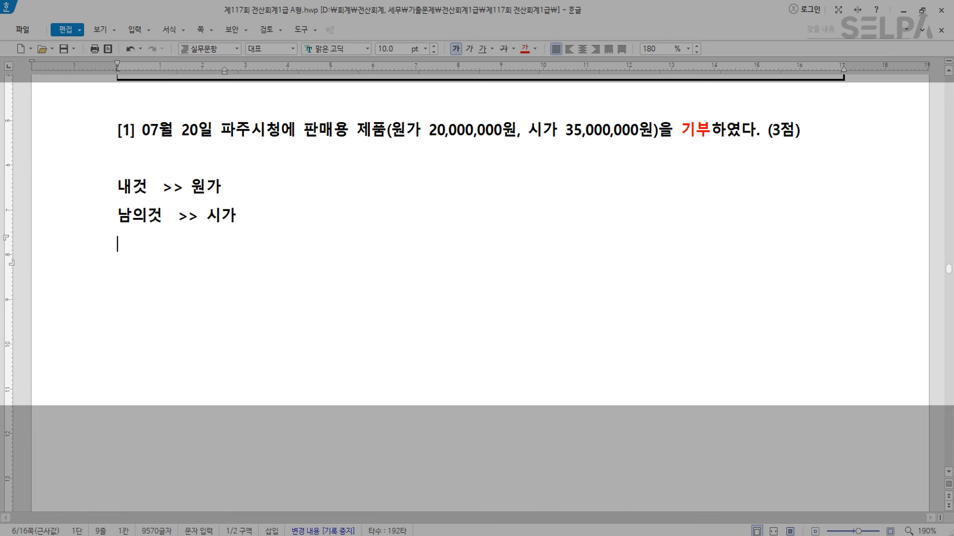
{"action": "type", "text": "VAT  >> tlrk"}
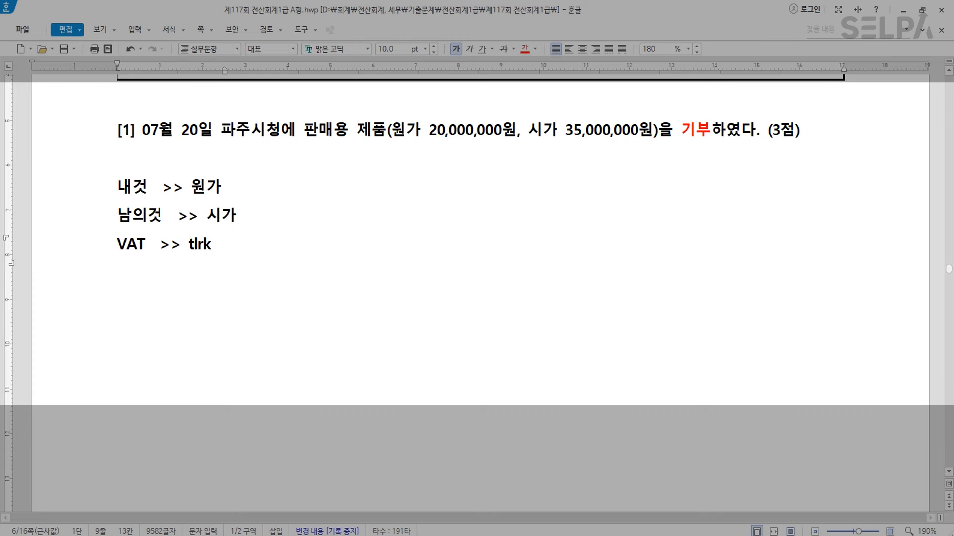
{"action": "key", "text": "BackSpace"}
{"action": "key", "text": "BackSpace"}
{"action": "key", "text": "BackSpace"}
{"action": "key", "text": "BackSpace"}
{"action": "type", "text": "시가"}
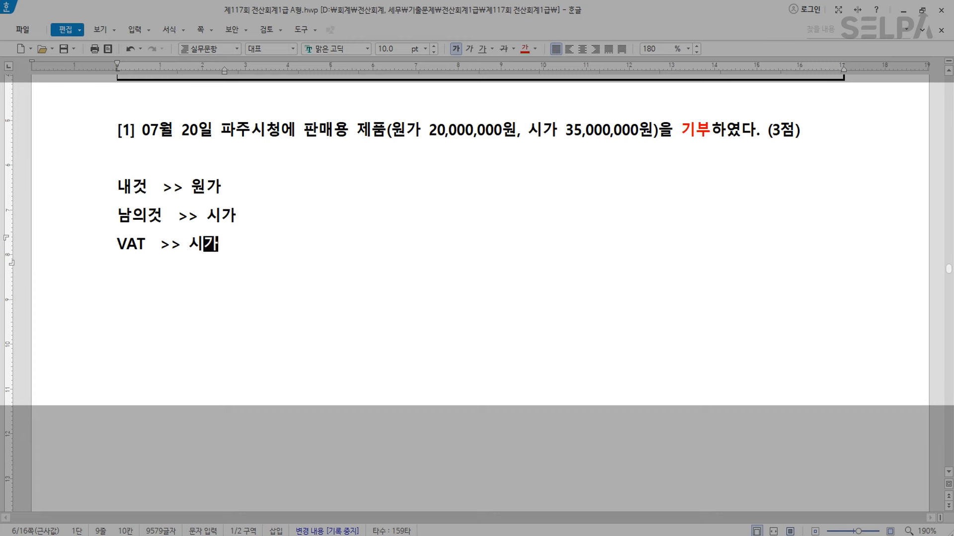
Step: Append ">> 적요8" to the 내것 note line and colour 제품 red in transaction [1]
{"action": "left_click", "coordinate": [221, 189]}
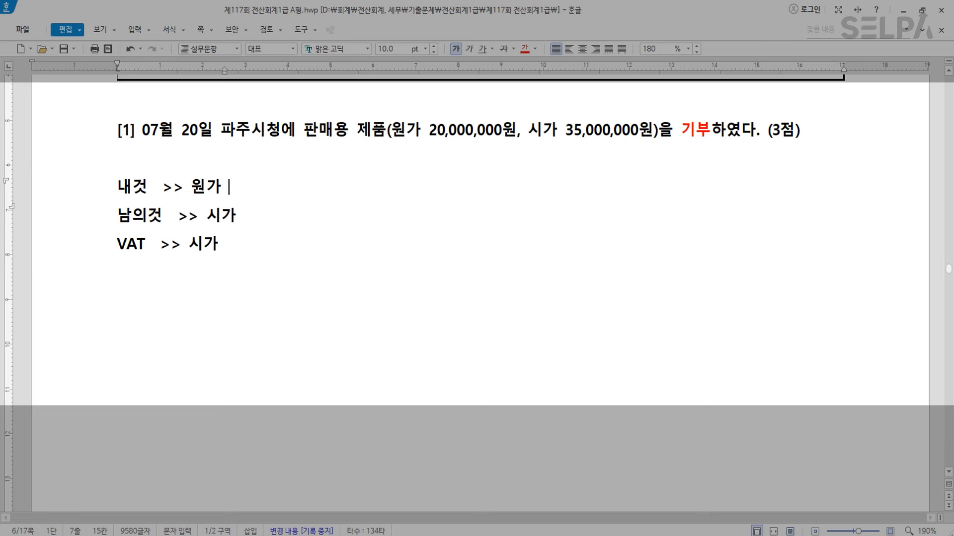
{"action": "type", "text": ">> 적요8"}
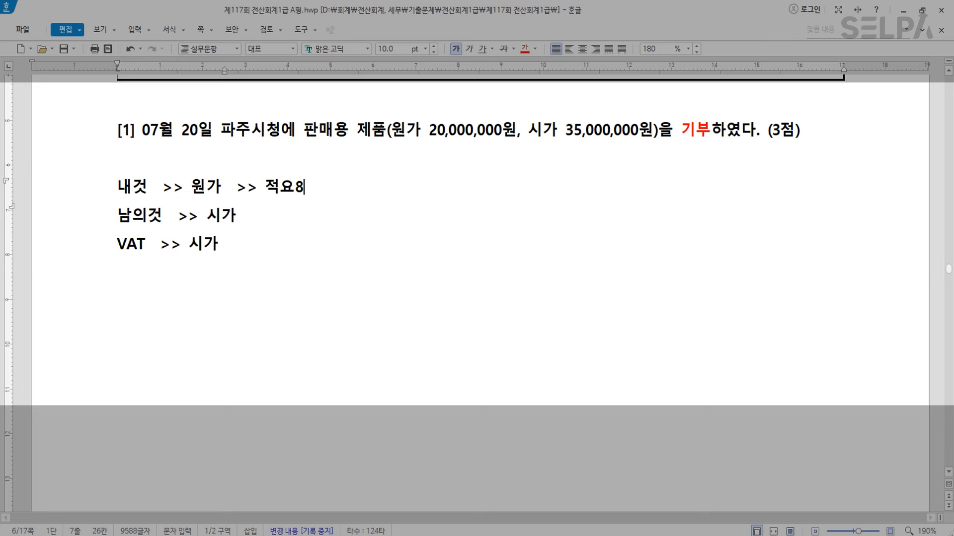
{"action": "left_click_drag", "start_coordinate": [358, 131], "coordinate": [385, 131]}
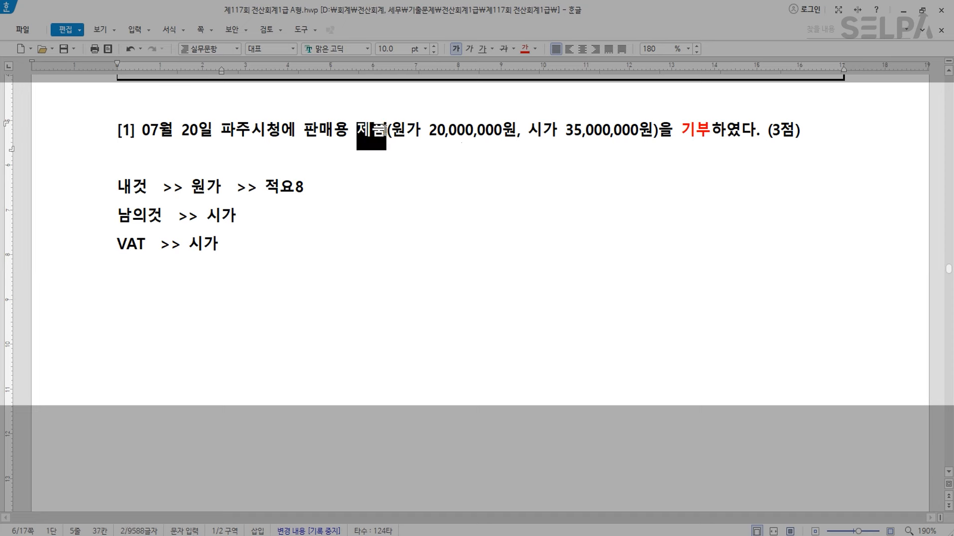
{"action": "left_click", "coordinate": [521, 52]}
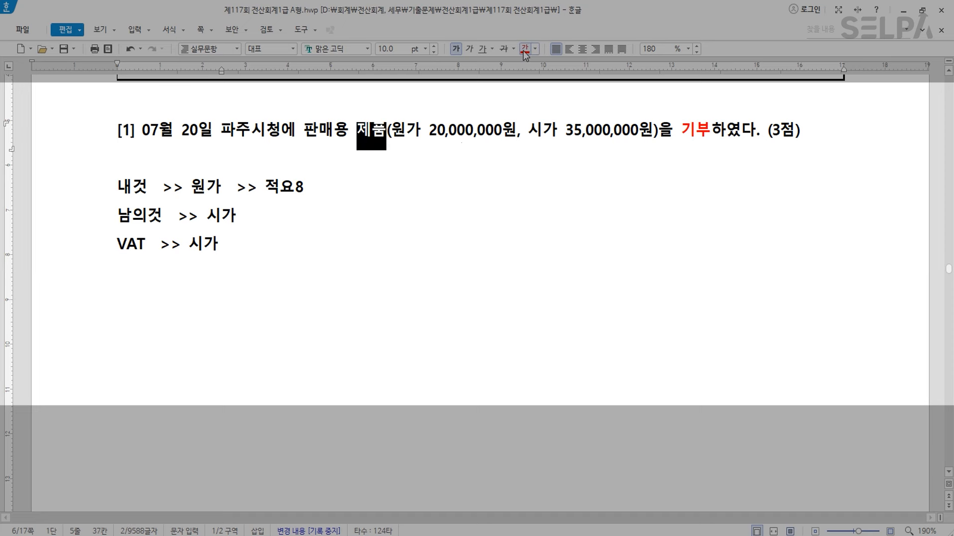
{"action": "left_click", "coordinate": [383, 197]}
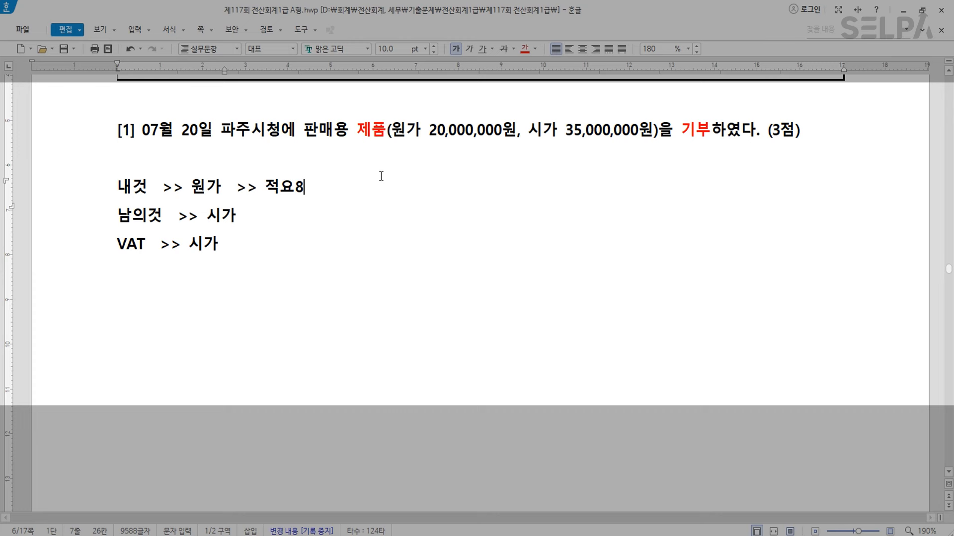
Step: Add "(재고자산)" after 적요8 in the 내것 note line and colour 적요8(재고자산) red
{"action": "type", "text": "(재고자산)"}
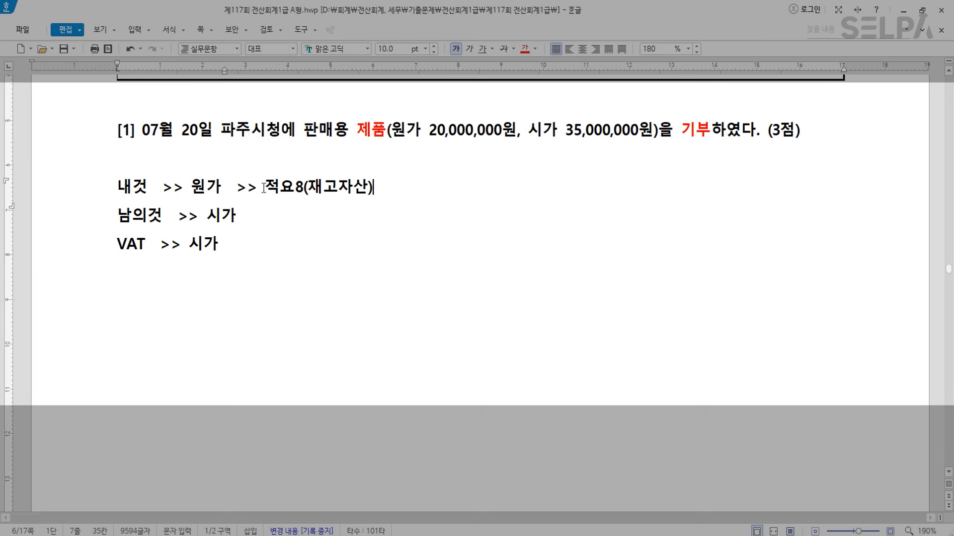
{"action": "left_click_drag", "start_coordinate": [263, 188], "coordinate": [420, 188]}
{"action": "left_click", "coordinate": [527, 51]}
{"action": "left_click", "coordinate": [458, 208]}
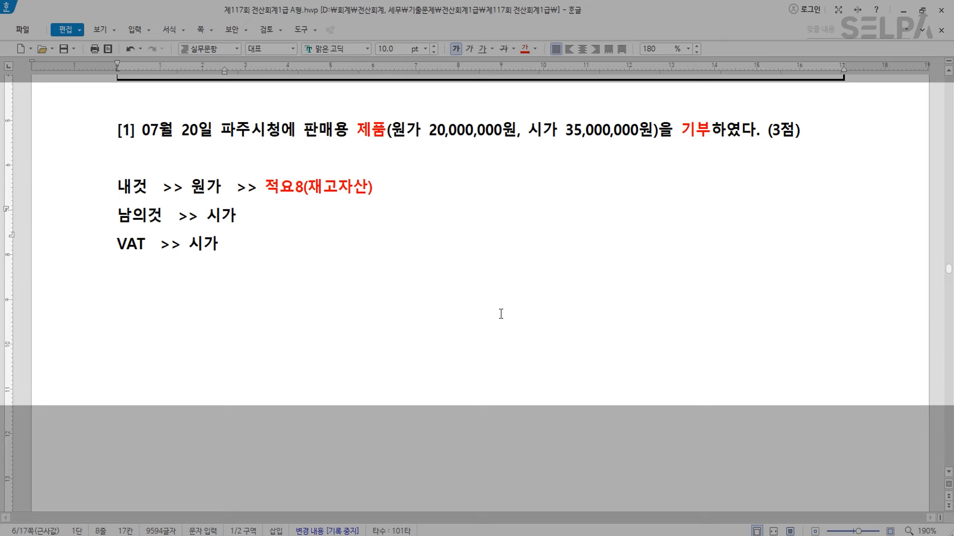
Step: Enter the 07월 20일 대변 line in 일반전표입력 with account 0150 제품, 적요 8 and 20,000,000
{"action": "left_click", "coordinate": [536, 535]}
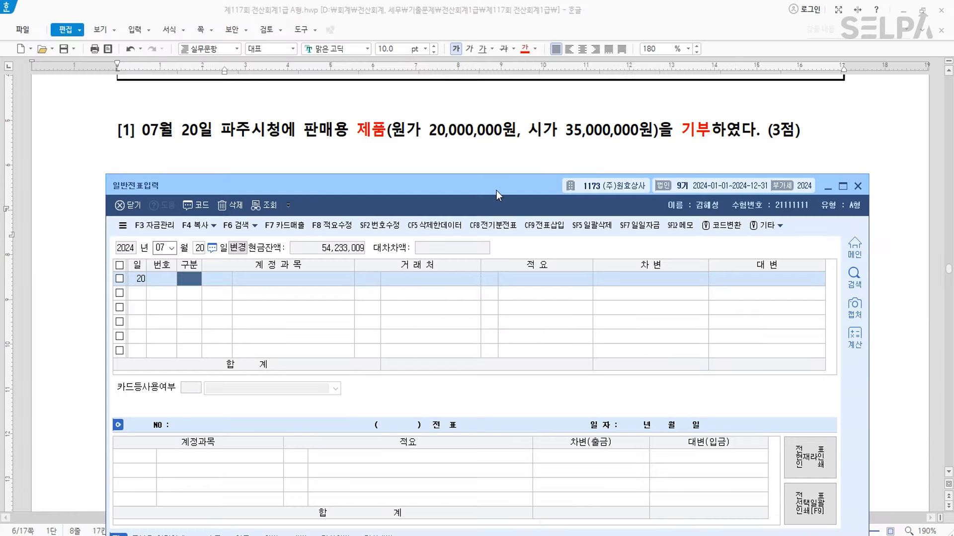
{"action": "left_click_drag", "start_coordinate": [496, 190], "coordinate": [502, 246]}
{"action": "type", "text": "150"}
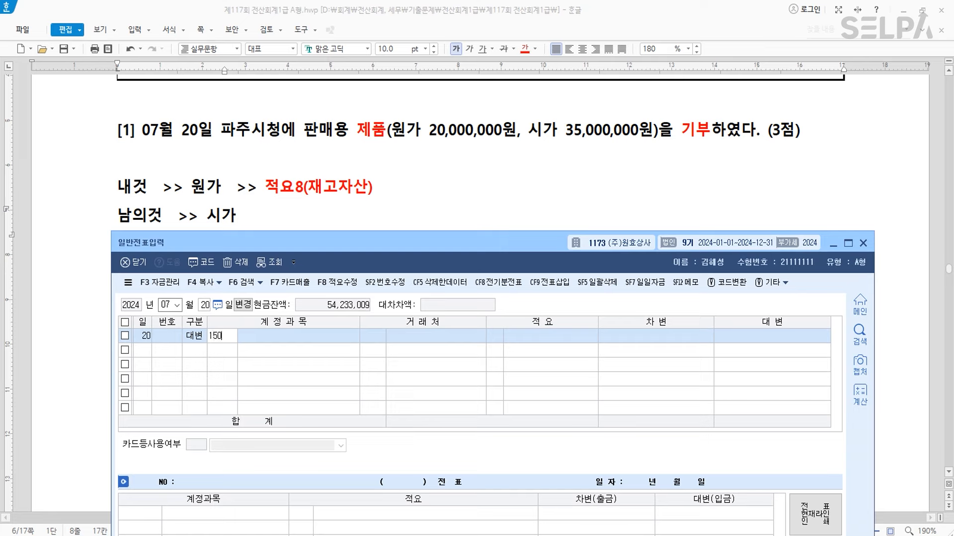
{"action": "key", "text": "Return"}
{"action": "key", "text": "Return"}
{"action": "type", "text": "8"}
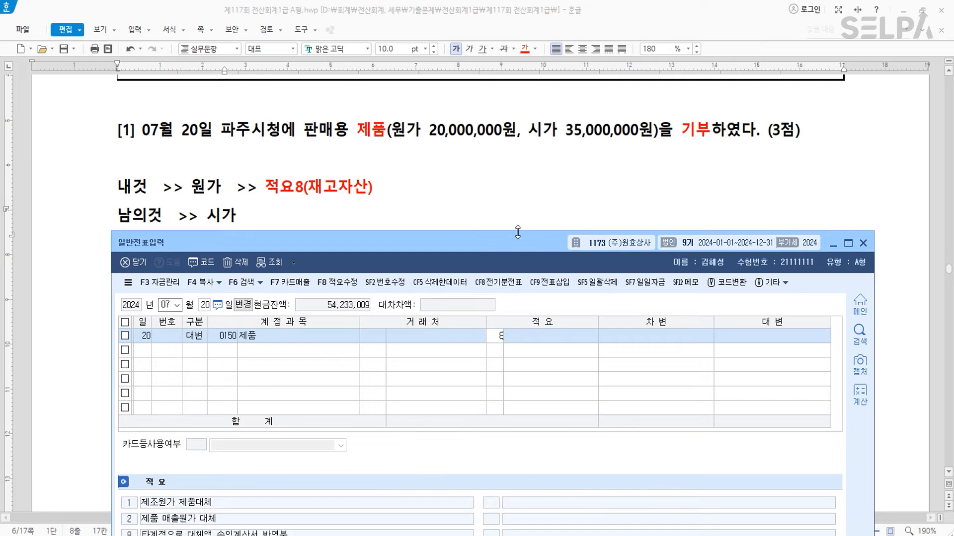
{"action": "key", "text": "Return"}
{"action": "key", "text": "Return"}
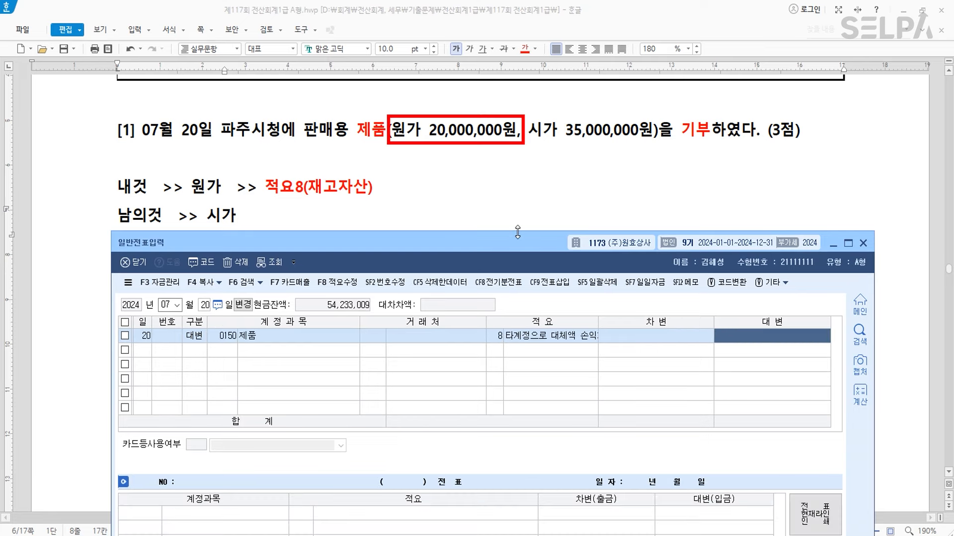
{"action": "type", "text": "20000000"}
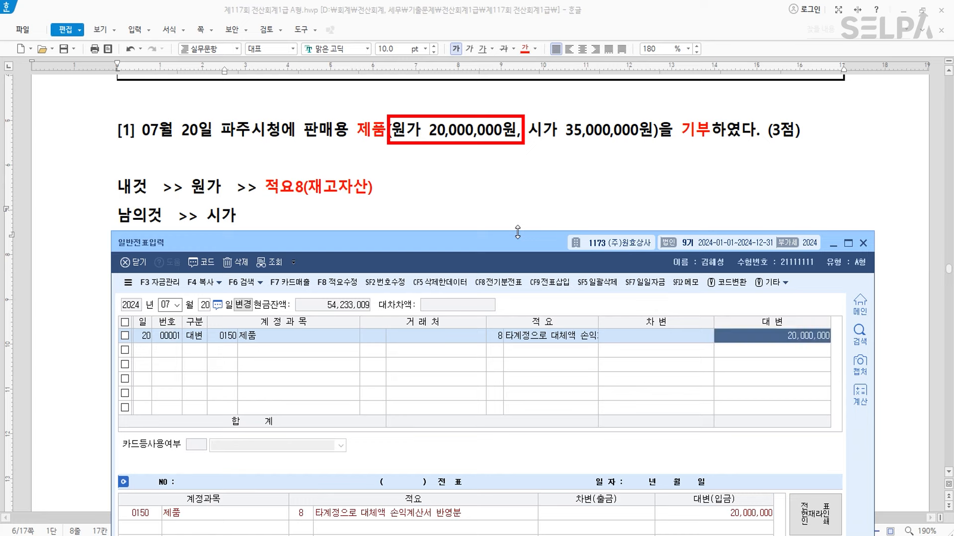
{"action": "key", "text": "Return"}
Step: Enter the matching 차변 line for 07월 20일 with account 0953 기부금 and 20,000,000
{"action": "type", "text": "953"}
{"action": "key", "text": "Return"}
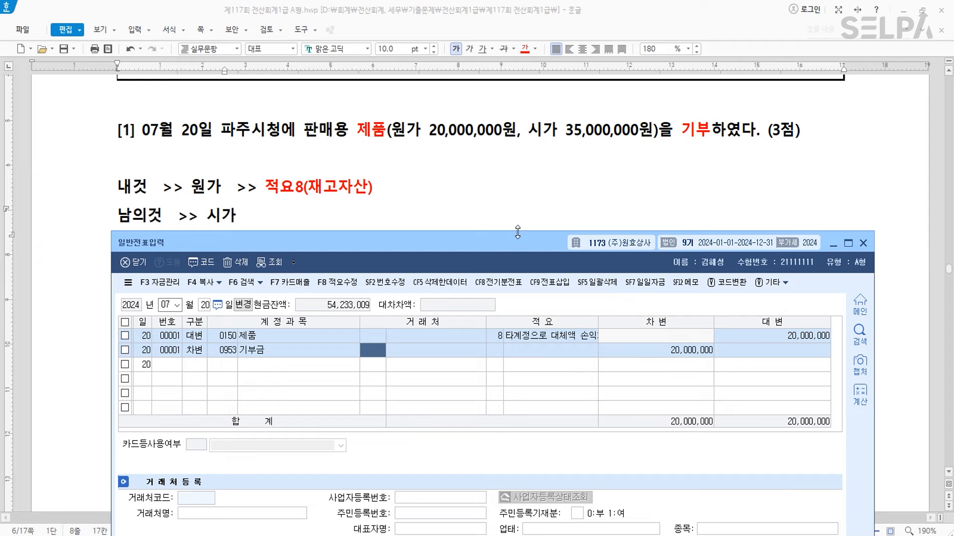
{"action": "key", "text": "Return"}
{"action": "key", "text": "Return"}
{"action": "key", "text": "Return"}
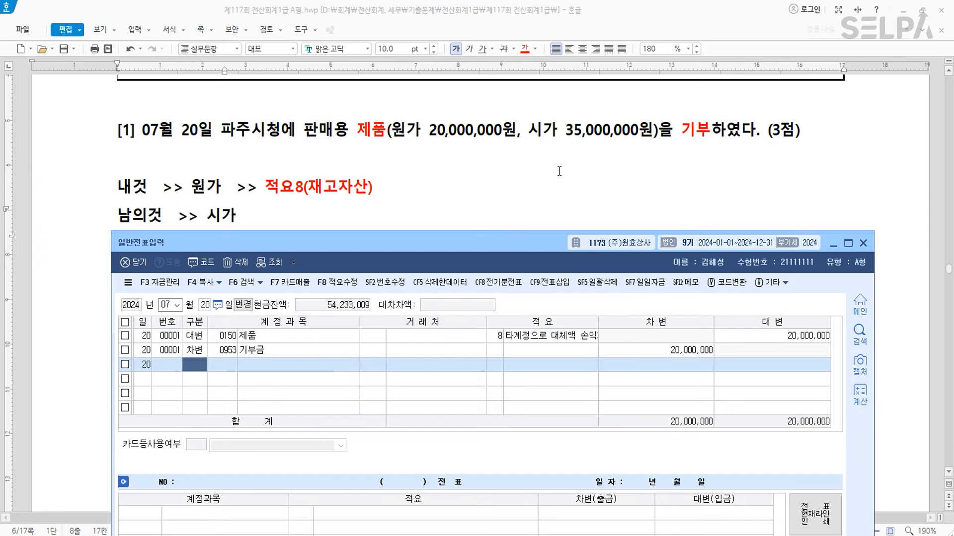
Step: Bring transaction [2] into view in the exam document and change the voucher date to 08월 28일
{"action": "scroll", "coordinate": [559, 171], "scroll_direction": "down", "scroll_amount": 10}
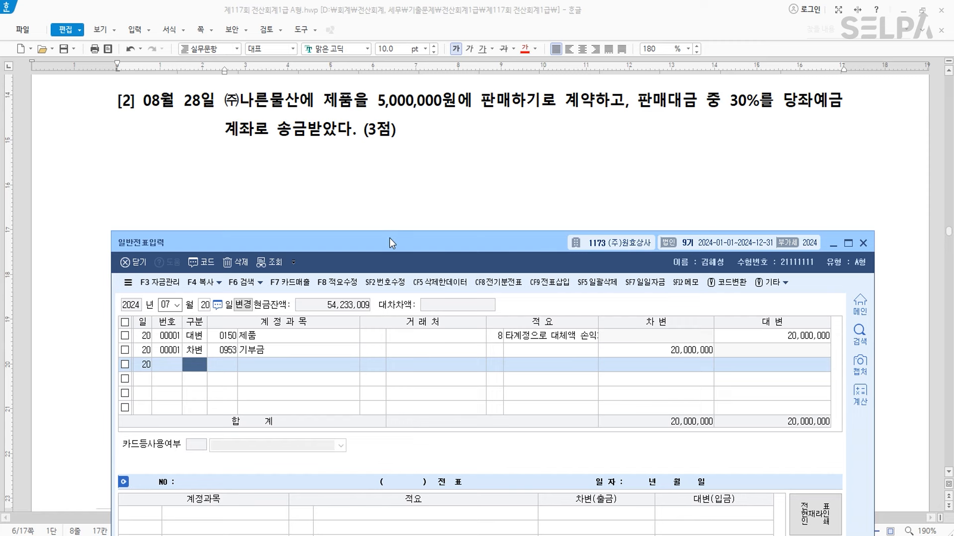
{"action": "key", "text": "shift+Tab"}
{"action": "key", "text": "shift+Tab"}
{"action": "type", "text": "0828"}
{"action": "key", "text": "Return"}
Step: Colour 계약하고 red in transaction [2] and strike through the contract clause from ㈜나른물산에 to 계약하고
{"action": "key", "text": "ctrl"}
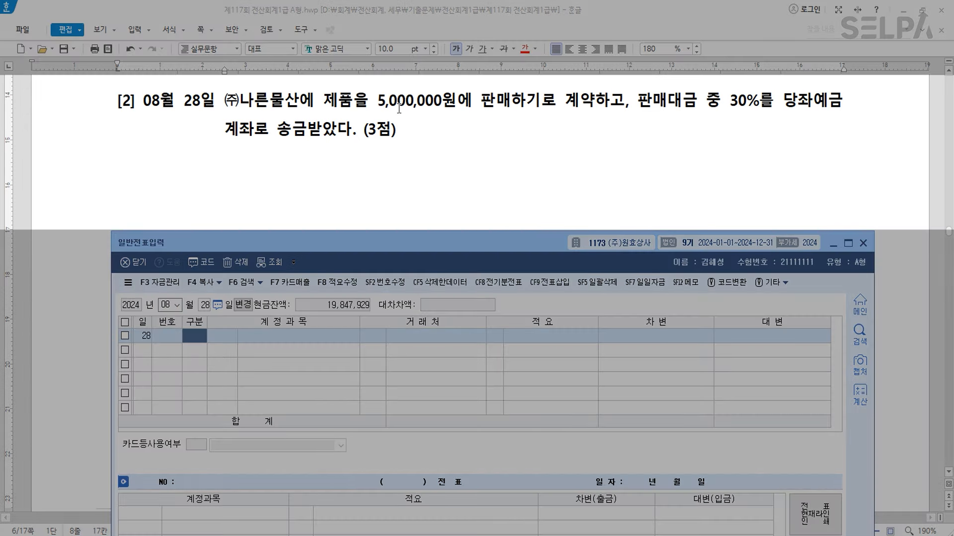
{"action": "key", "text": "ctrl"}
{"action": "left_click_drag", "start_coordinate": [624, 103], "coordinate": [571, 103]}
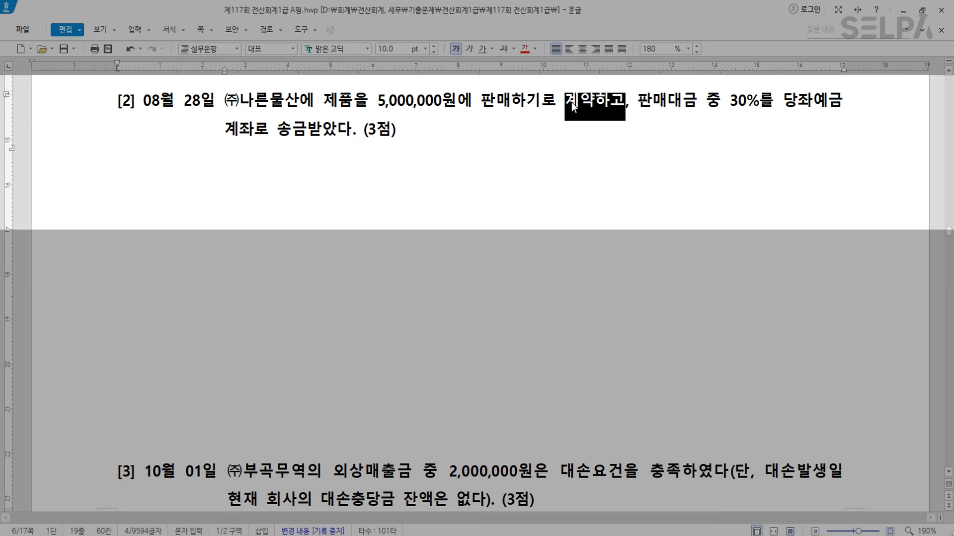
{"action": "left_click", "coordinate": [524, 49]}
{"action": "left_click_drag", "start_coordinate": [225, 130], "coordinate": [624, 132]}
{"action": "left_click", "coordinate": [506, 48]}
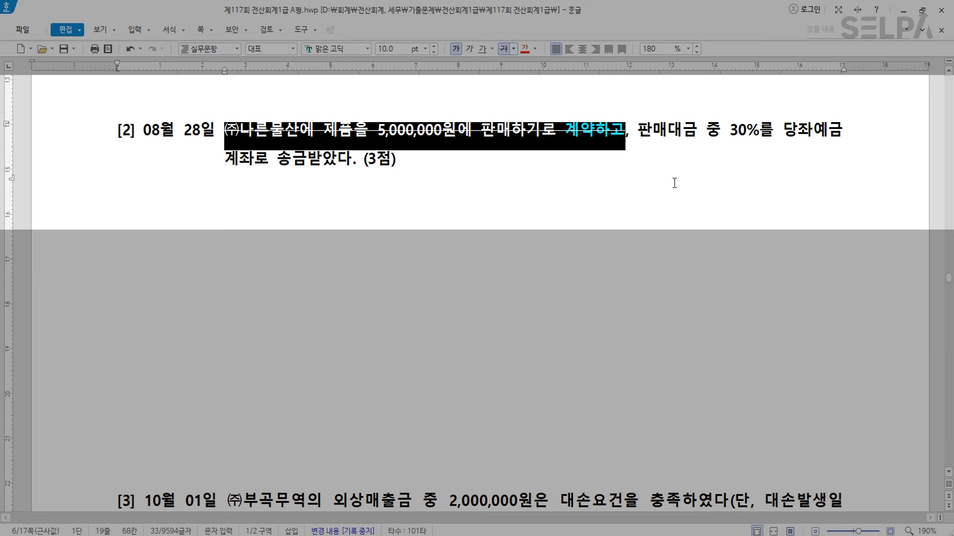
Step: Highlight "30%를 당좌예금" in transaction [2] and enter the 08월 28일 차변 line with account 0102 당좌예금 and 1,500,000
{"action": "left_click_drag", "start_coordinate": [730, 130], "coordinate": [844, 130]}
{"action": "key", "text": "ctrl"}
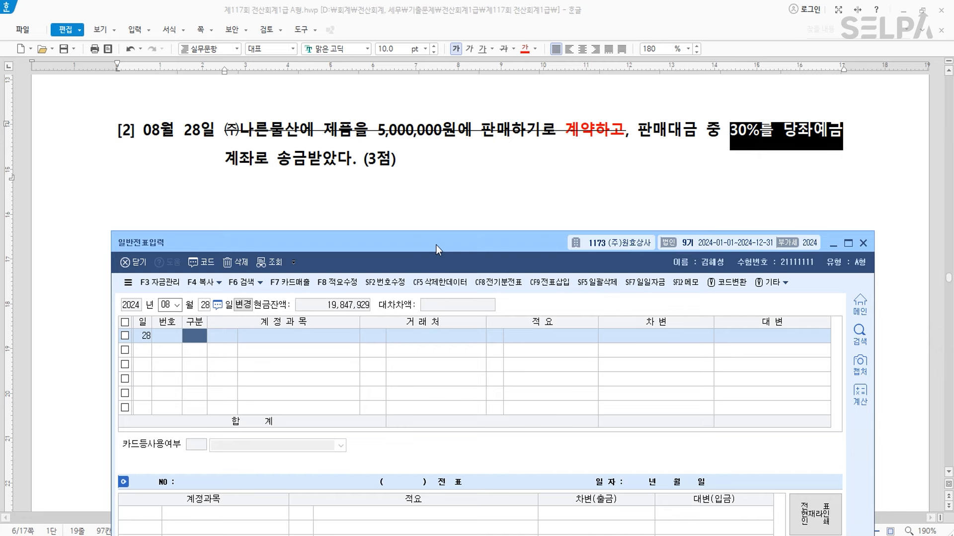
{"action": "type", "text": "3"}
{"action": "key", "text": "Return"}
{"action": "type", "text": "102"}
{"action": "key", "text": "Return"}
{"action": "key", "text": "Return"}
{"action": "key", "text": "Return"}
{"action": "type", "text": "1500000"}
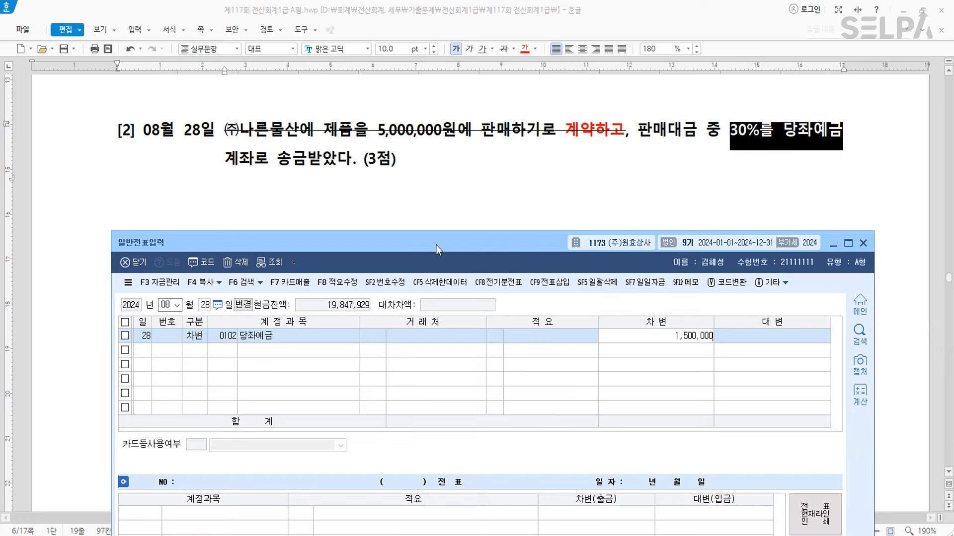
{"action": "key", "text": "Return"}
Step: Enter the 대변 line for 08월 28일 with account 0259 선수금, 거래처 (주)나른물산 and 1,500,000
{"action": "type", "text": "4"}
{"action": "key", "text": "Return"}
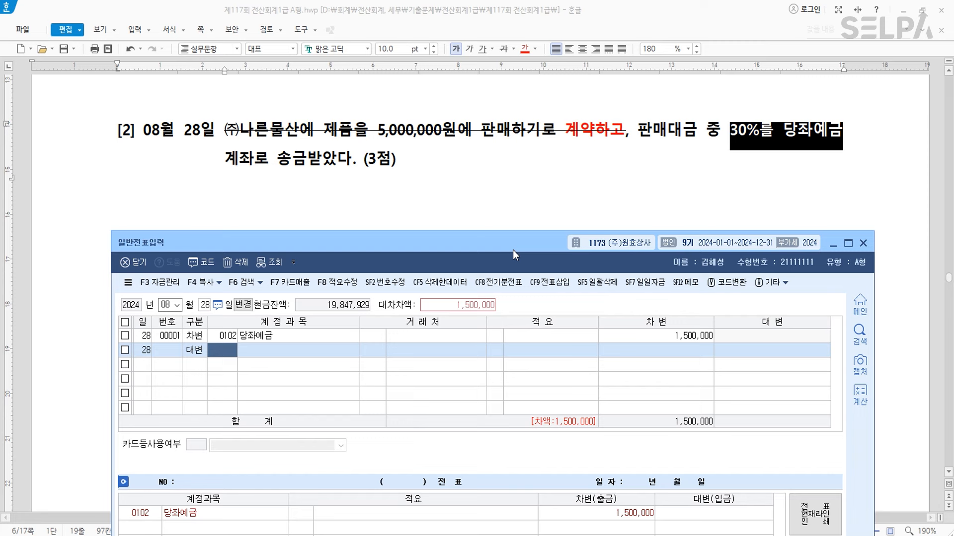
{"action": "type", "text": "259"}
{"action": "key", "text": "Return"}
{"action": "type", "text": "나른"}
{"action": "key", "text": "Return"}
{"action": "key", "text": "Return"}
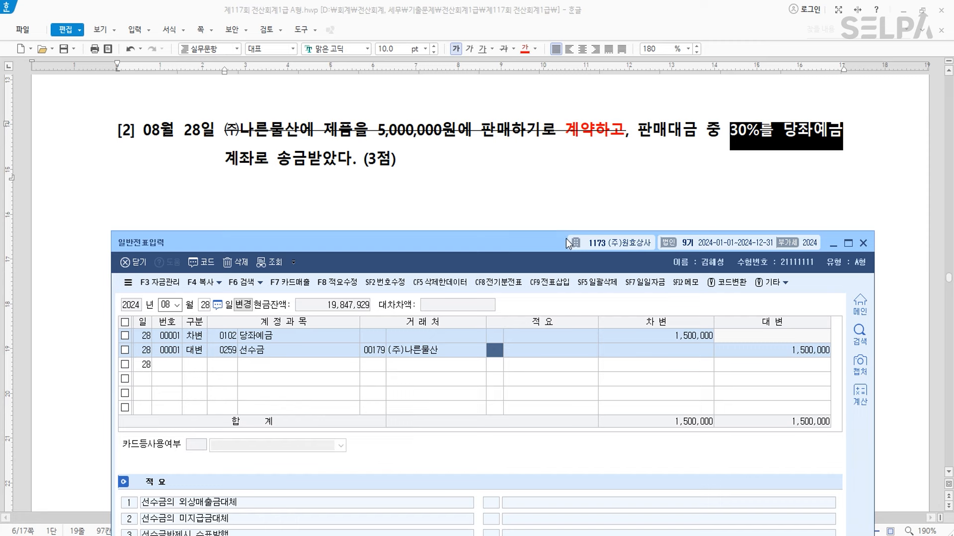
Step: Complete the 08월 28일 대변 line and insert a page break before transaction [3] in the exam document
{"action": "key", "text": "Return"}
{"action": "key", "text": "Return"}
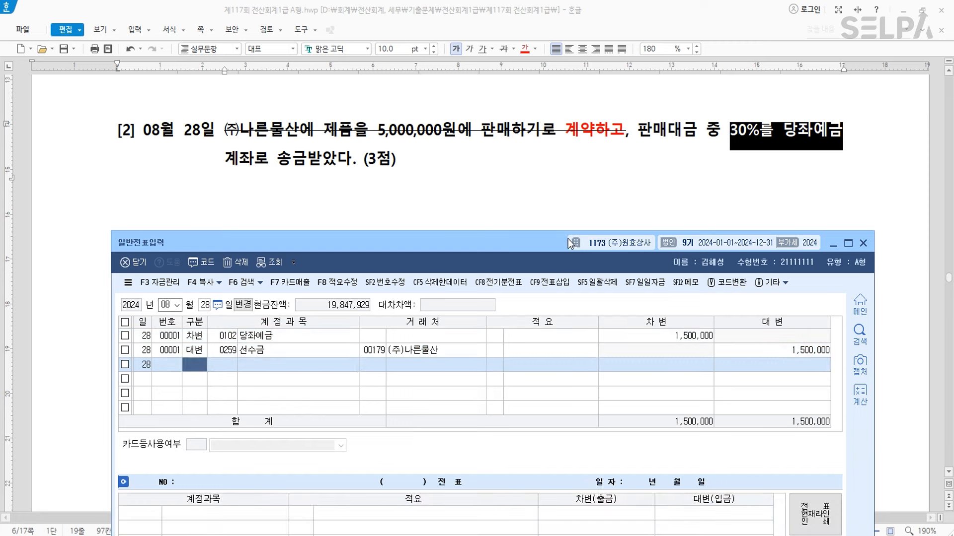
{"action": "scroll", "coordinate": [517, 158], "scroll_direction": "down", "scroll_amount": 8}
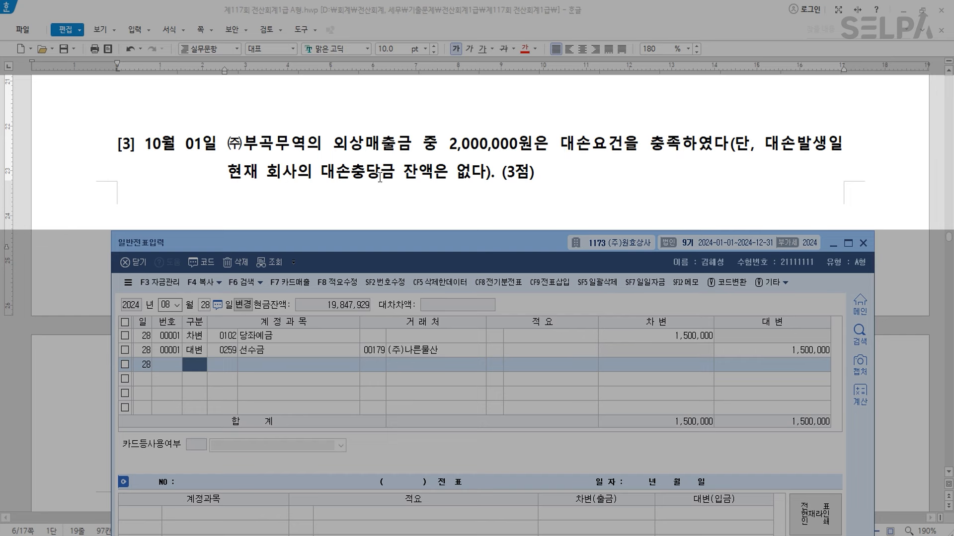
{"action": "left_click", "coordinate": [321, 124]}
{"action": "key", "text": "ctrl+Return"}
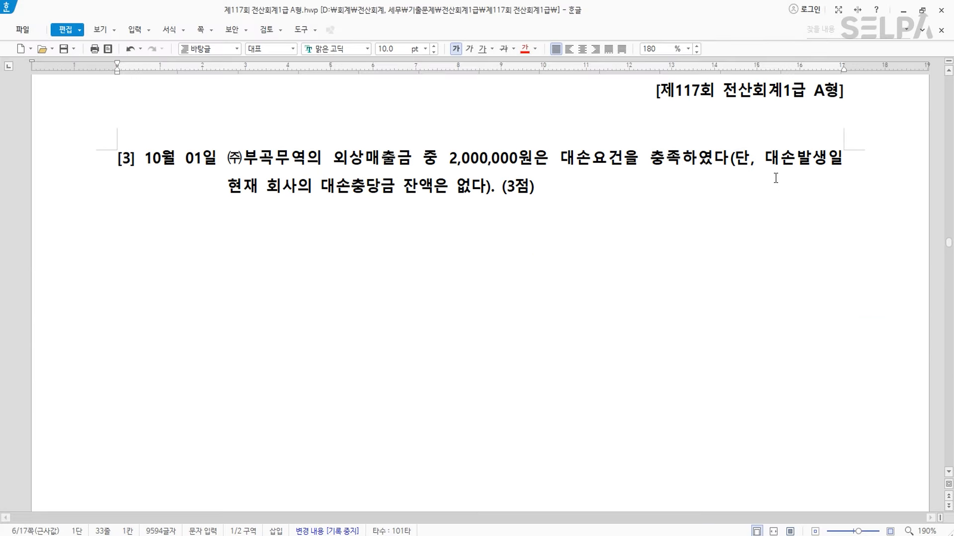
Step: Add the note "대손 >>> 1순위 대손충당금 >> 2순위 대손상각비" below transaction [3]
{"action": "left_click", "coordinate": [628, 216]}
{"action": "key", "text": "Return"}
{"action": "key", "text": "Return"}
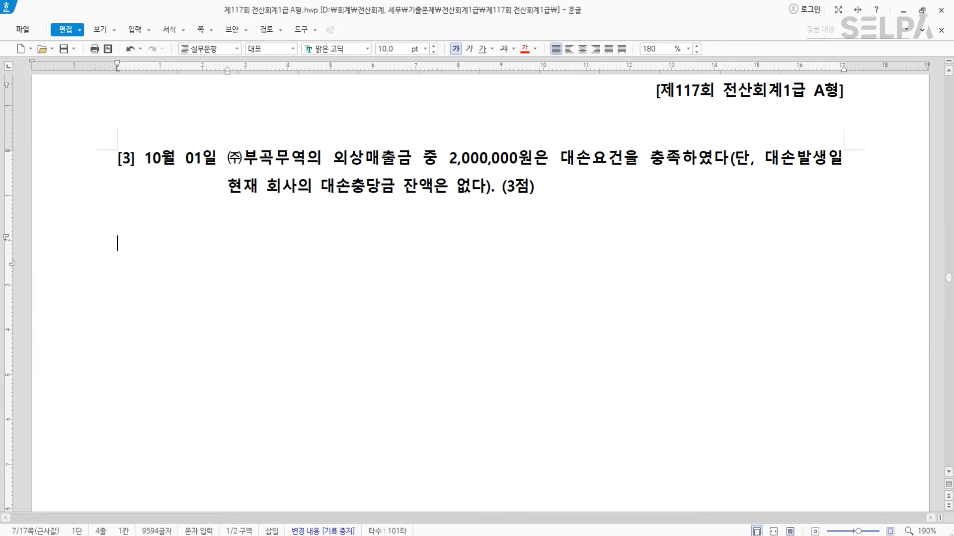
{"action": "type", "text": "대손  >>> 1순위"}
{"action": "key", "text": "BackSpace"}
{"action": "key", "text": "BackSpace"}
{"action": "type", "text": "위 댓"}
{"action": "type", "text": "손충당금 "}
{"action": "type", "text": " >> 2수"}
{"action": "type", "text": "순위 "}
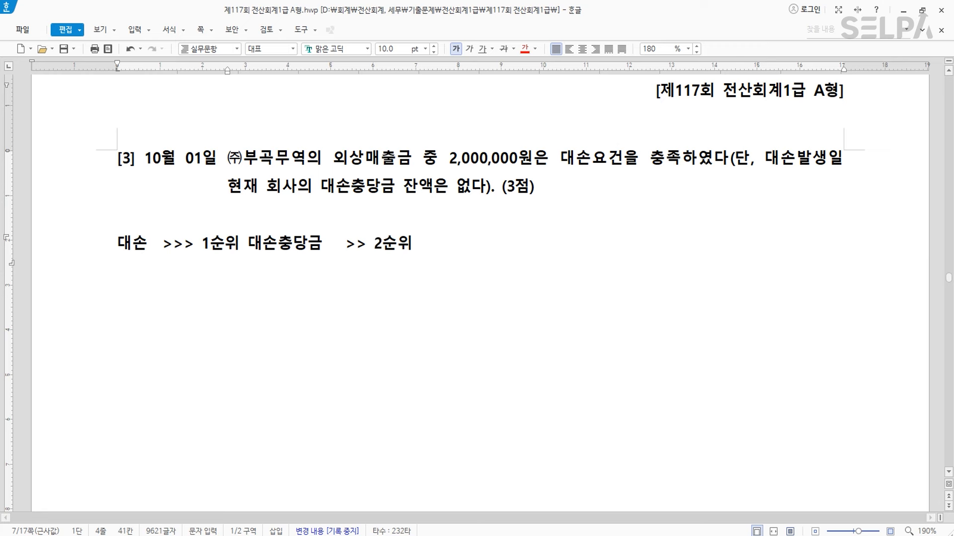
{"action": "type", "text": "대손상각ㅂ"}
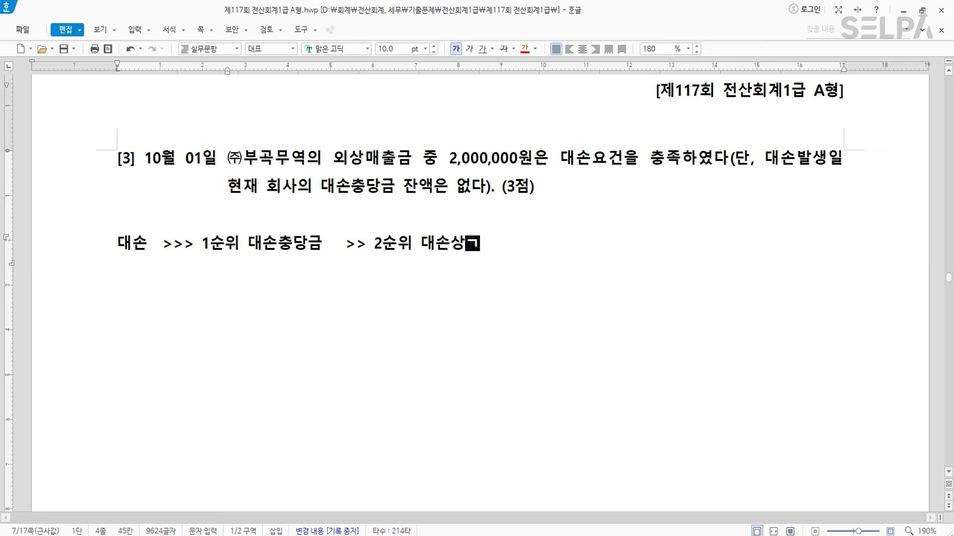
{"action": "type", "text": "ㅣ"}
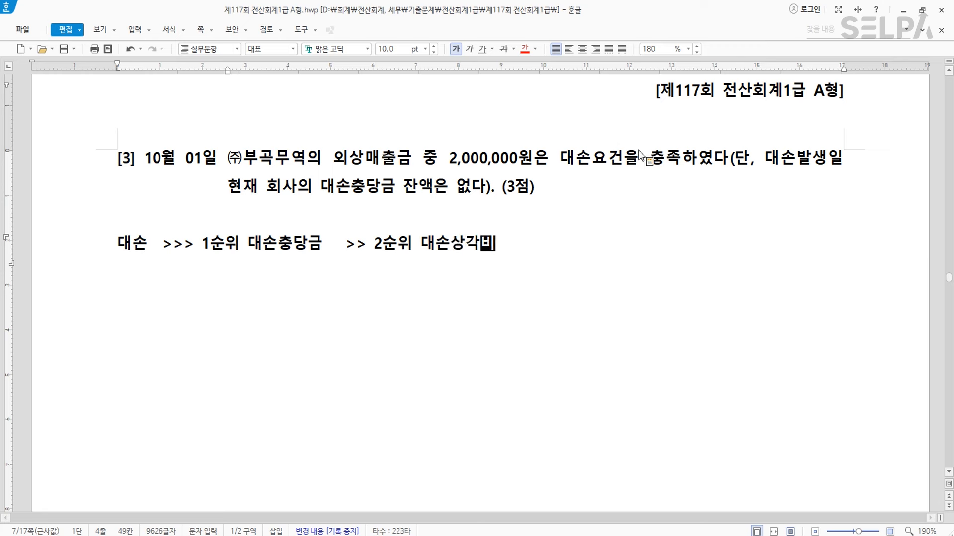
Step: Colour "대손충당금 잔액은 없다" red in transaction [3] and "2순위 대손상각비" blue in the note below it
{"action": "left_click_drag", "start_coordinate": [321, 186], "coordinate": [486, 187]}
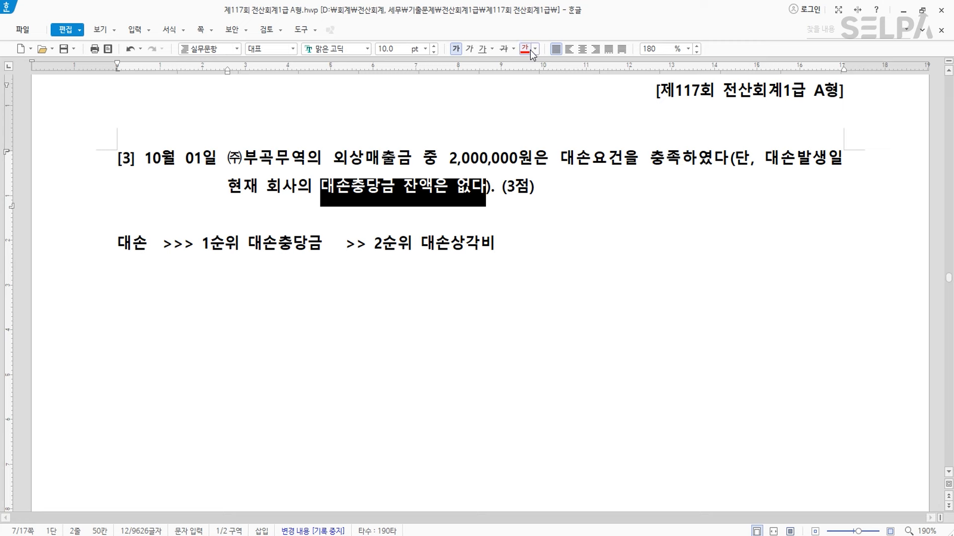
{"action": "left_click", "coordinate": [485, 246]}
{"action": "left_click_drag", "start_coordinate": [374, 244], "coordinate": [502, 245]}
{"action": "left_click", "coordinate": [535, 49]}
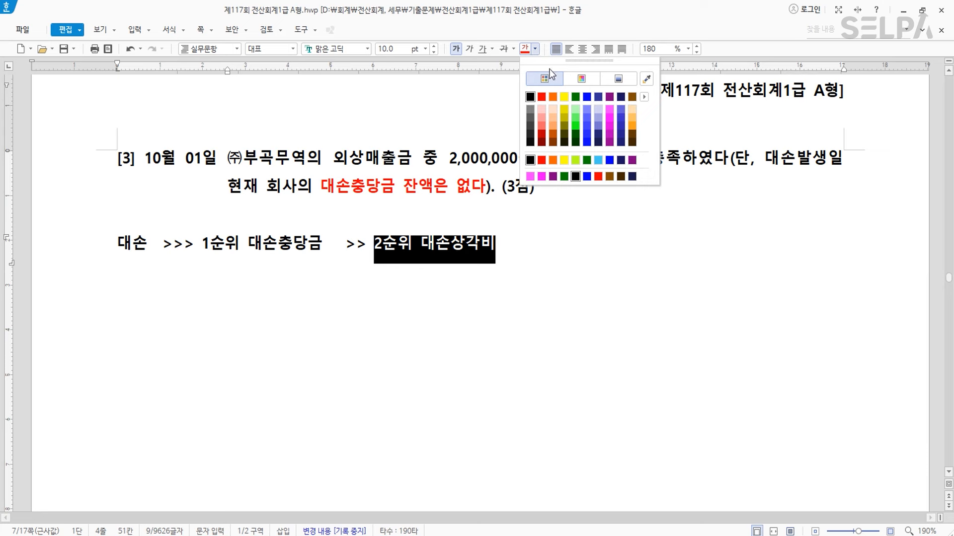
{"action": "left_click", "coordinate": [587, 99]}
{"action": "left_click", "coordinate": [520, 261]}
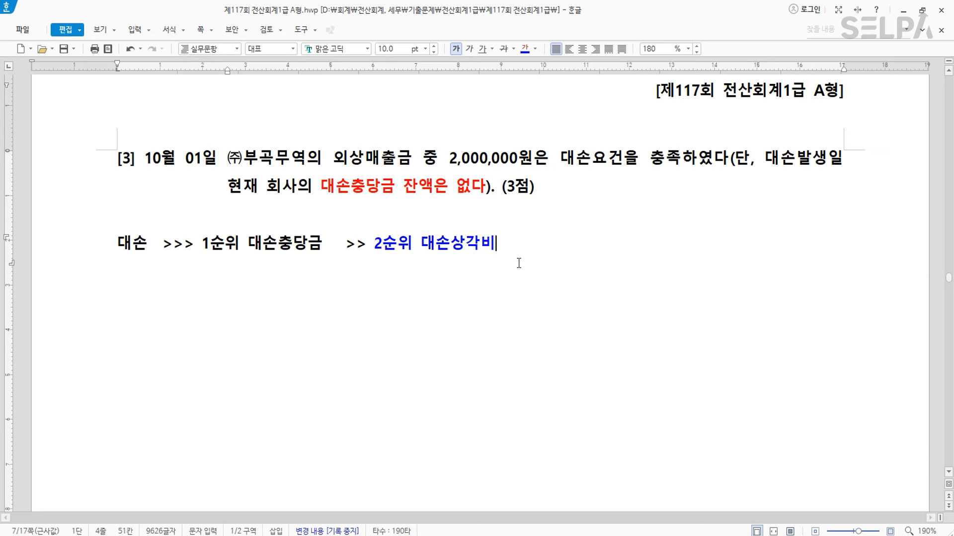
Step: Switch to 일반전표입력 and change the voucher date to 10월 1일
{"action": "scroll", "coordinate": [567, 363], "scroll_direction": "down", "scroll_amount": 2}
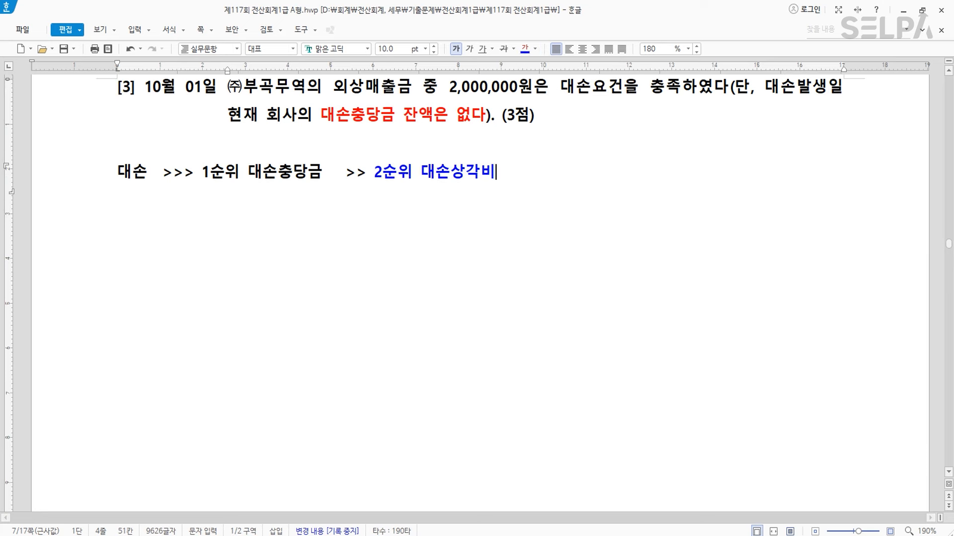
{"action": "key", "text": "alt+Tab"}
{"action": "key", "text": "Escape"}
{"action": "type", "text": "101"}
{"action": "key", "text": "Return"}
Step: Enter the 대변 line for 10월 1일 with account 0108 외상매출금, 거래처 (주)부곡무역 and 2,000,000
{"action": "type", "text": "4"}
{"action": "key", "text": "Return"}
{"action": "type", "text": "108"}
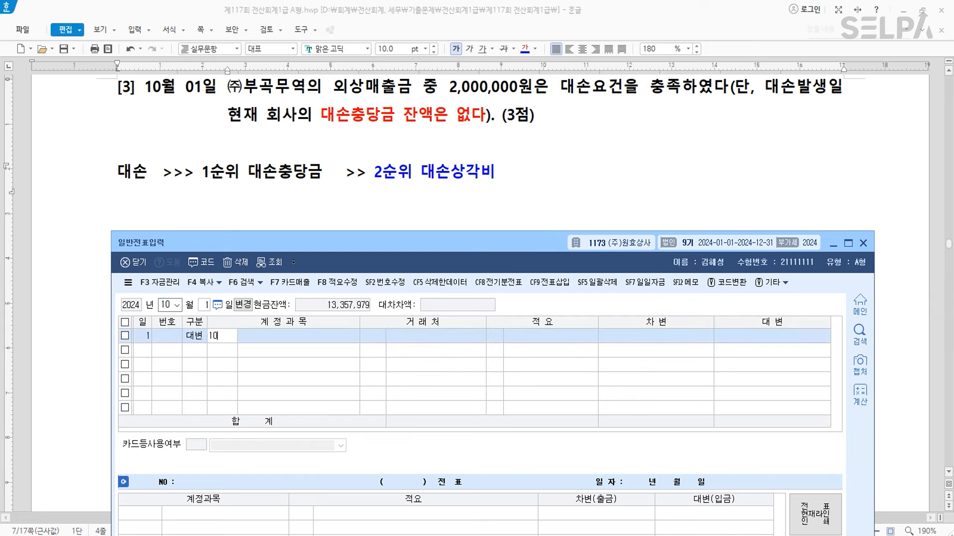
{"action": "key", "text": "Return"}
{"action": "type", "text": "부곡"}
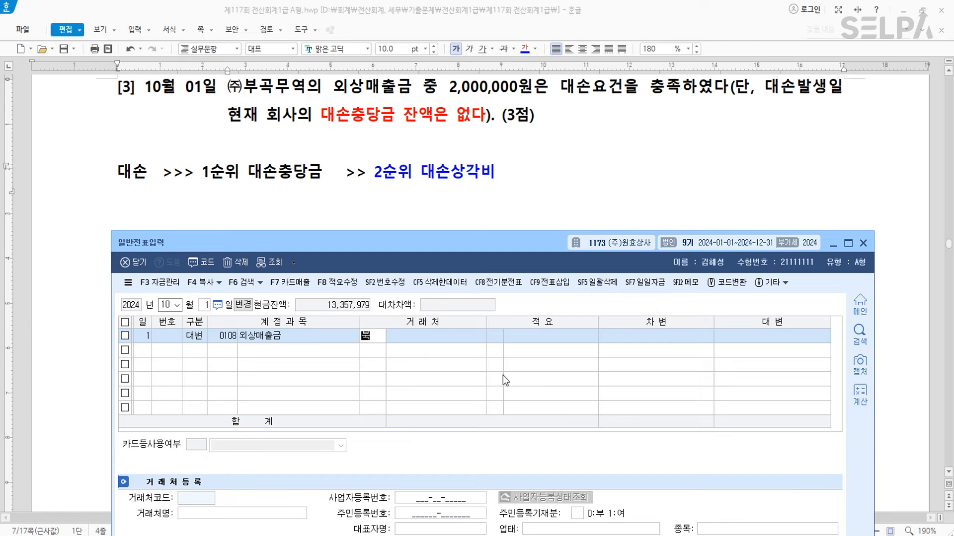
{"action": "key", "text": "Return"}
{"action": "key", "text": "Escape"}
{"action": "key", "text": "Return"}
{"action": "key", "text": "Return"}
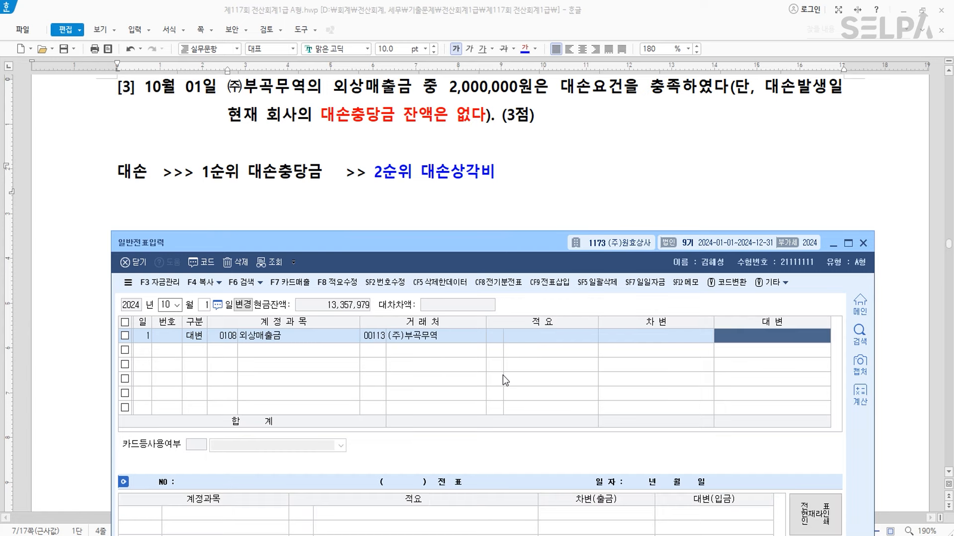
{"action": "type", "text": "2000000"}
{"action": "key", "text": "Return"}
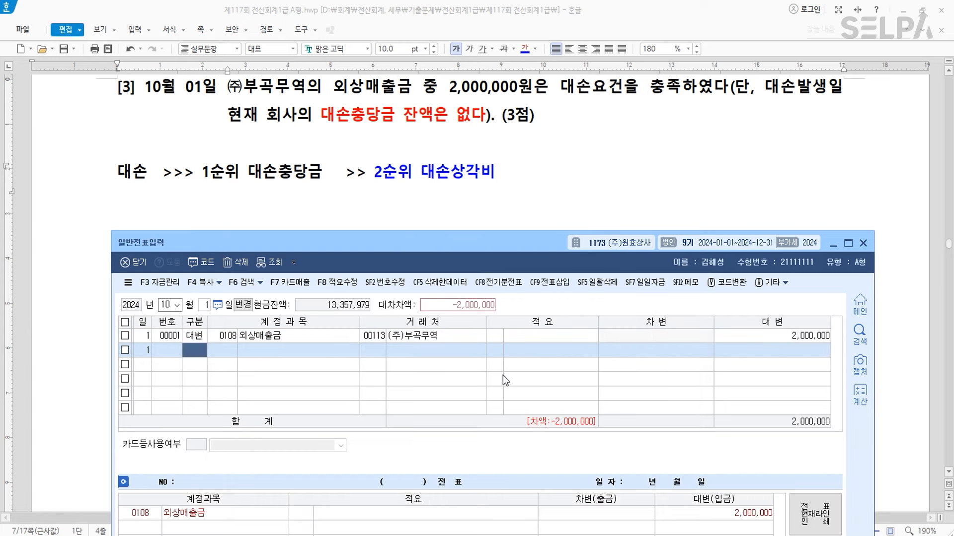
Step: Enter the 차변 line for 10월 1일 with account 0835 대손상각비 and 2,000,000
{"action": "type", "text": "3대손상"}
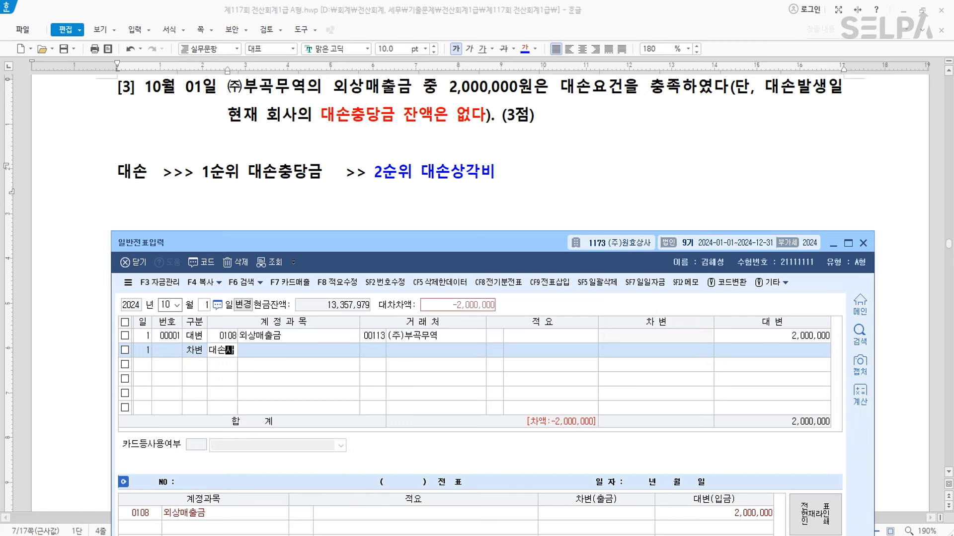
{"action": "key", "text": "Return"}
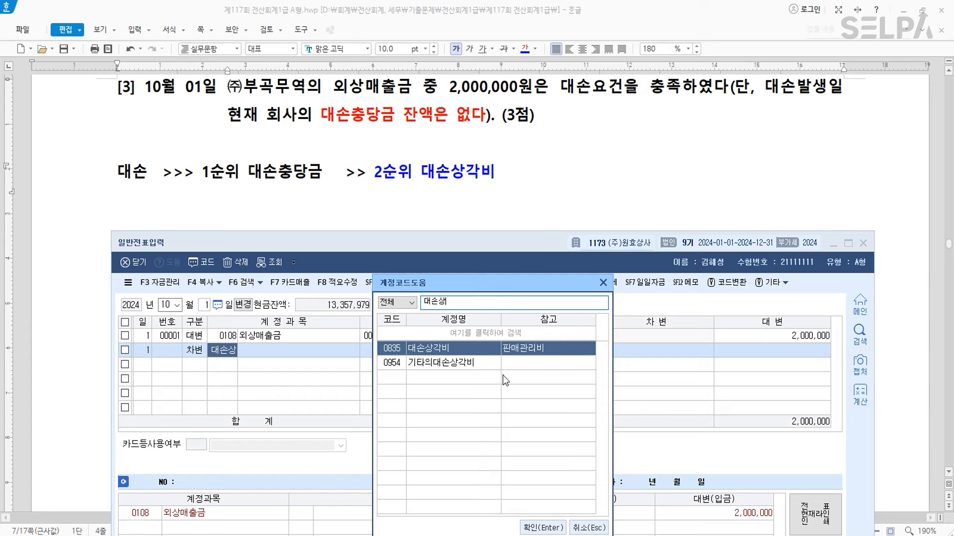
{"action": "key", "text": "Return"}
{"action": "key", "text": "Return"}
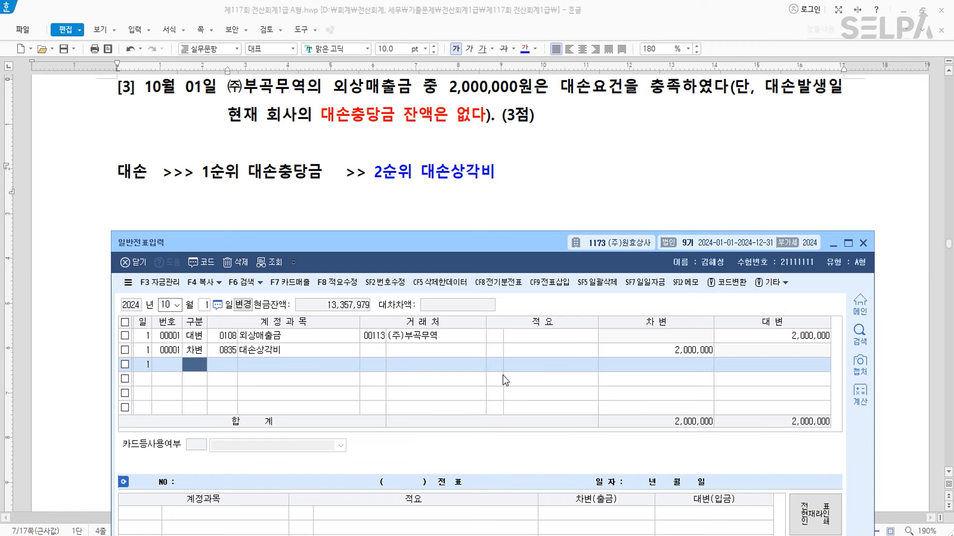
Step: Colour "장기투자 목적" and "㈜부산상사의 보통주" blue in transaction [4] of the exam document
{"action": "scroll", "coordinate": [558, 172], "scroll_direction": "down", "scroll_amount": 5}
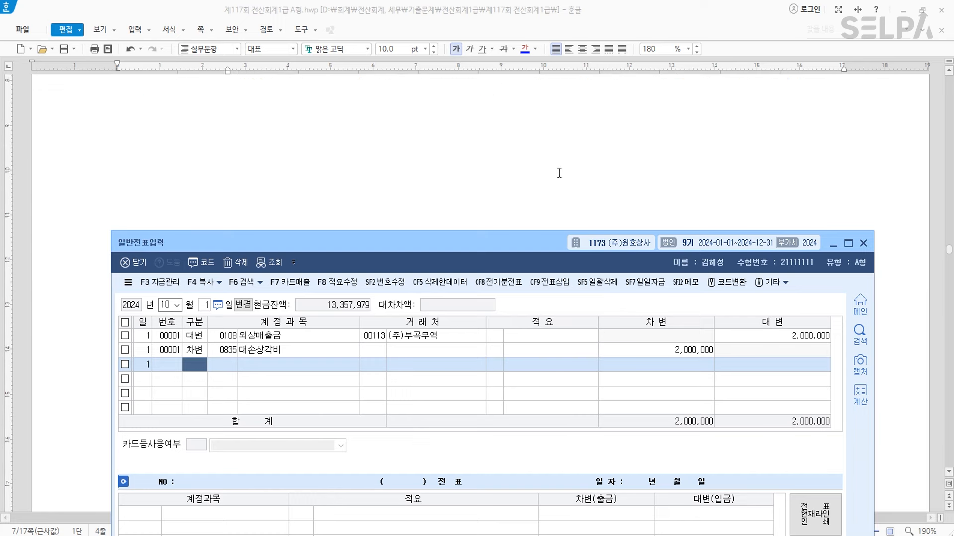
{"action": "scroll", "coordinate": [562, 176], "scroll_direction": "down", "scroll_amount": 3}
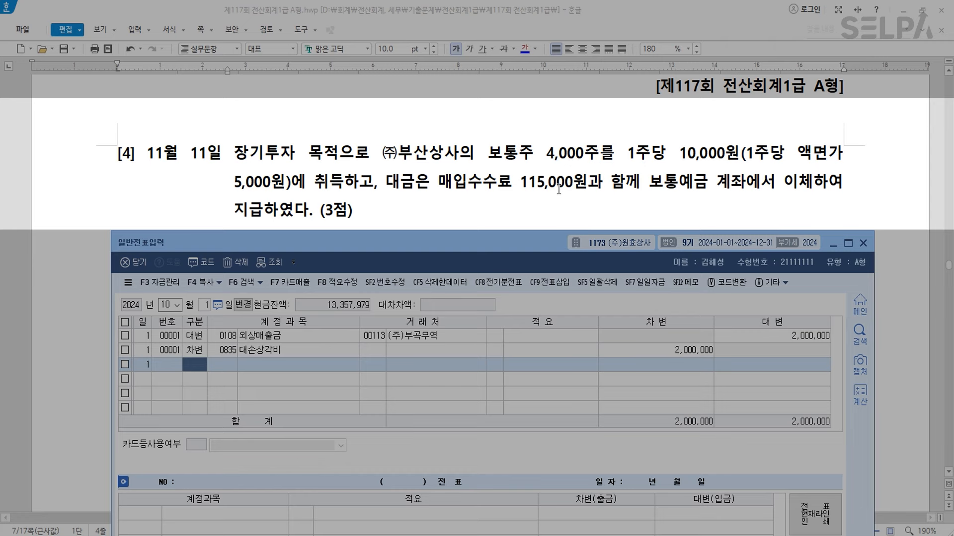
{"action": "left_click_drag", "start_coordinate": [235, 152], "coordinate": [345, 152]}
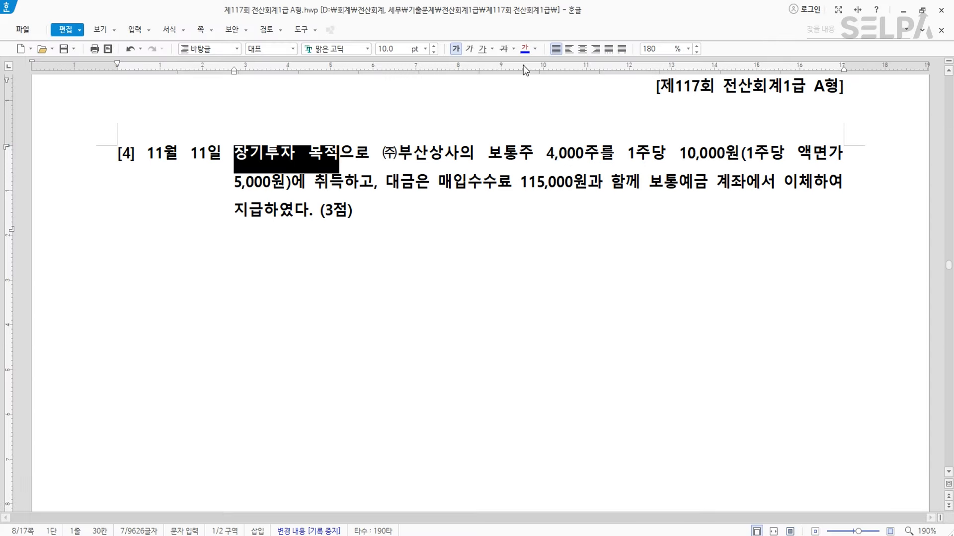
{"action": "left_click", "coordinate": [526, 49]}
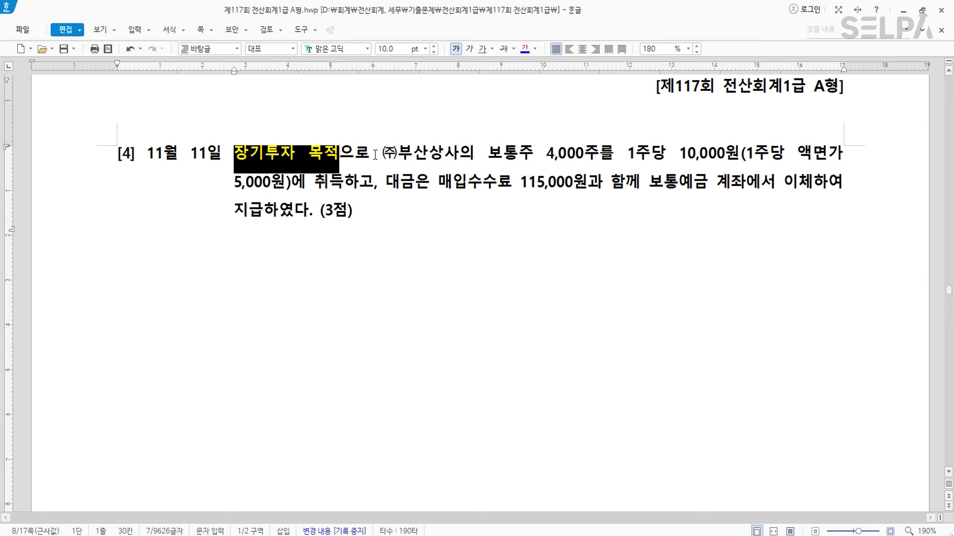
{"action": "left_click_drag", "start_coordinate": [375, 154], "coordinate": [532, 153]}
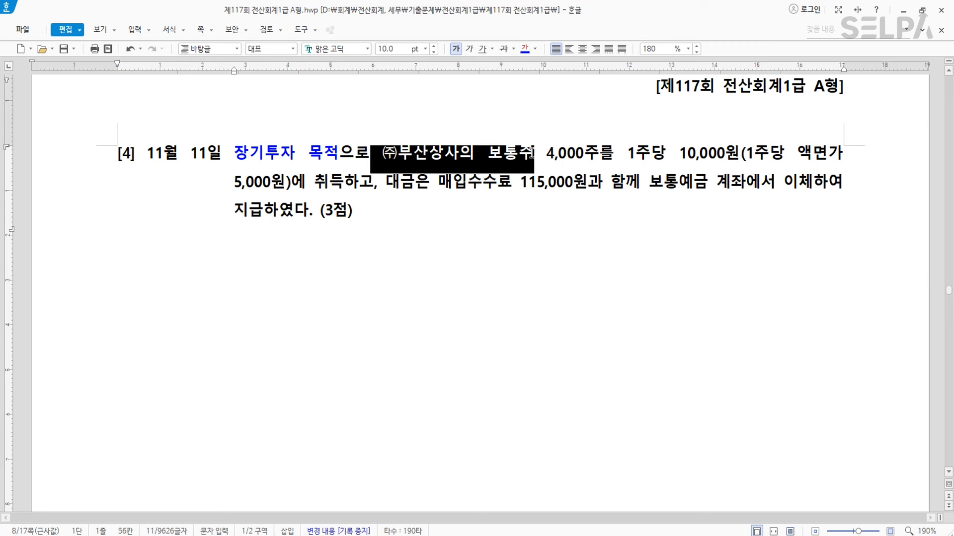
{"action": "left_click", "coordinate": [525, 49]}
Step: Insert ">> 매도가능증권" right after 보통주 in transaction [4]
{"action": "left_click", "coordinate": [533, 151]}
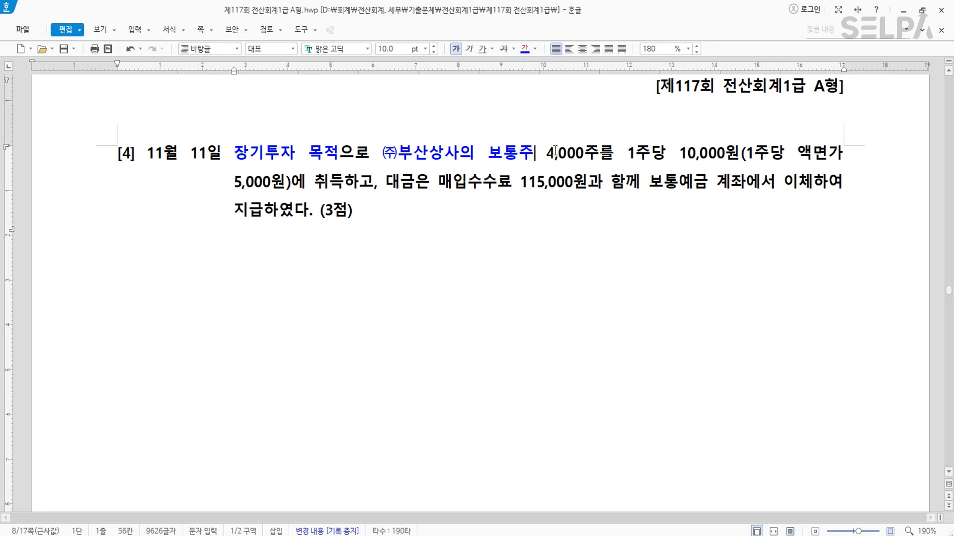
{"action": "type", "text": ">> "}
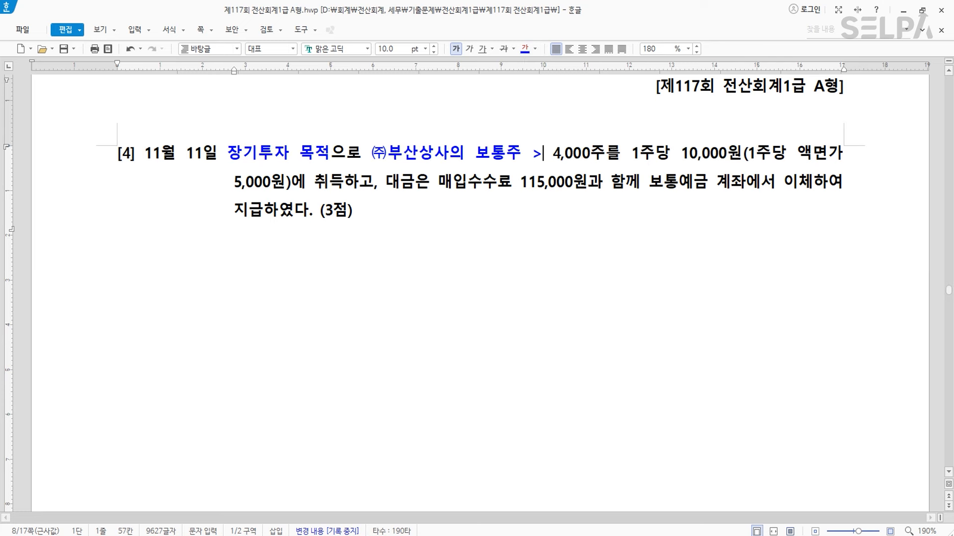
{"action": "type", "text": "매도가능즈"}
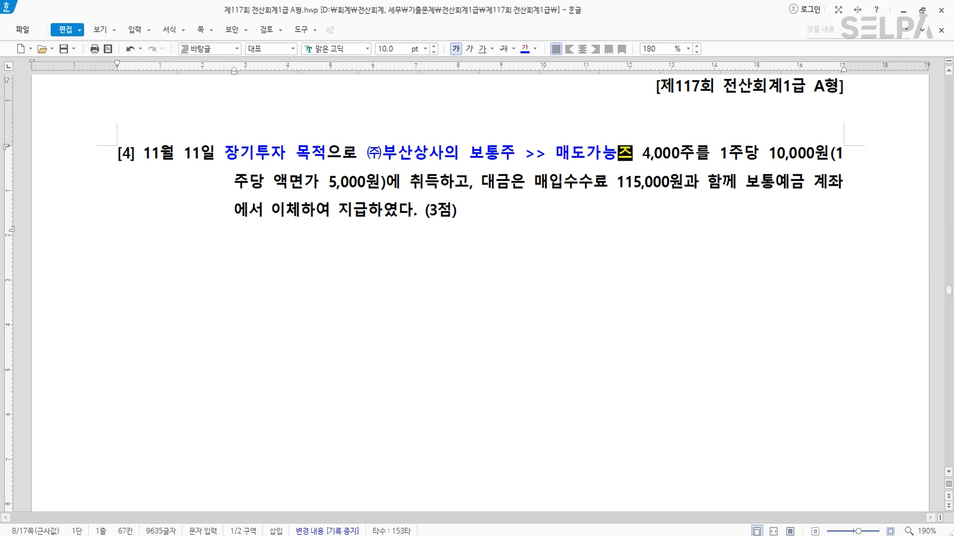
{"action": "type", "text": "ㅇ권"}
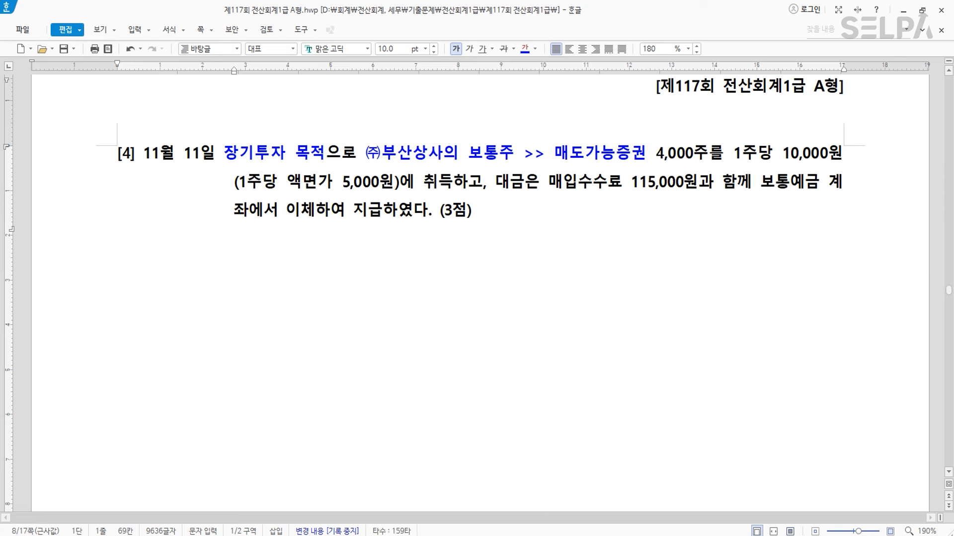
Step: Add the calculation note "매도가능증권 >> 4,000주 * 10,000 = 40,000,000" below transaction [4]
{"action": "left_click", "coordinate": [391, 292]}
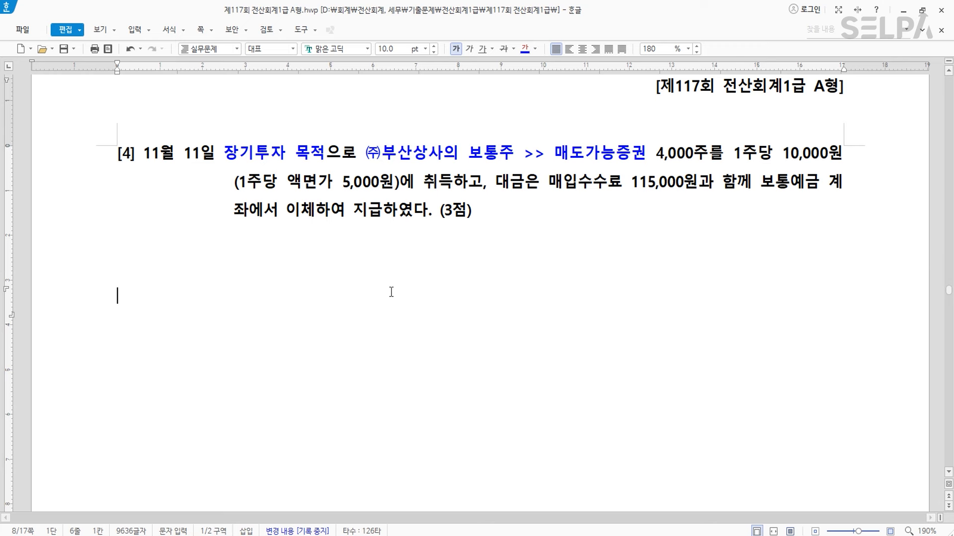
{"action": "type", "text": "매도가능증권  >"}
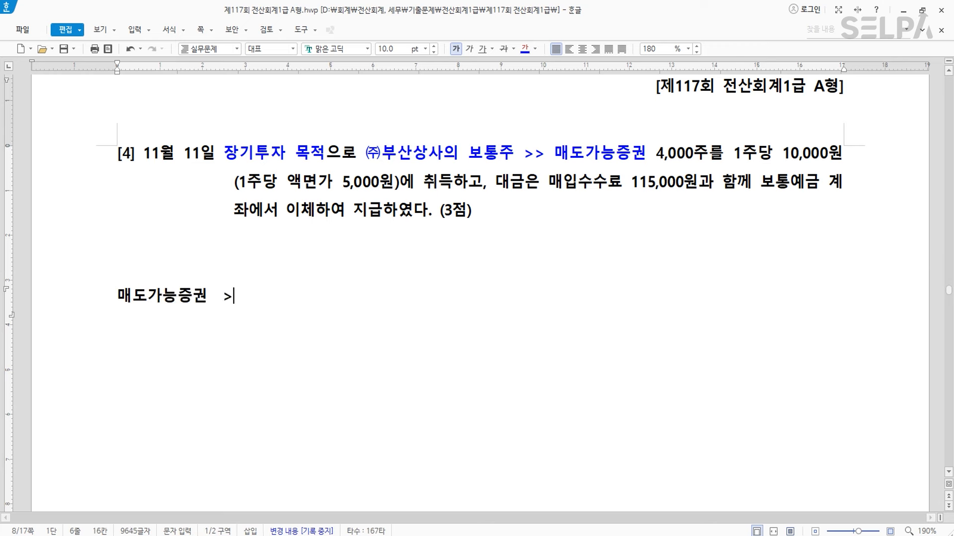
{"action": "type", "text": "> 4,000주   *   "}
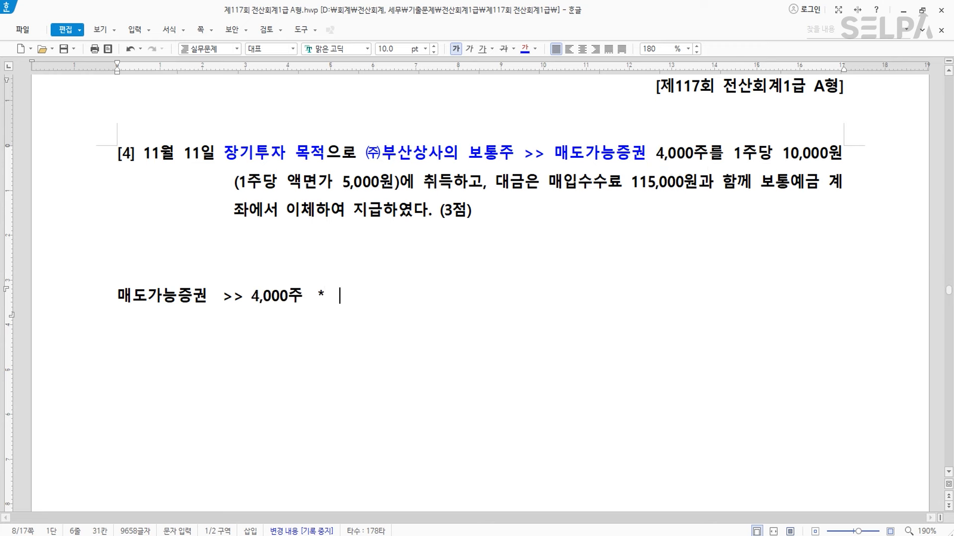
{"action": "type", "text": "10"}
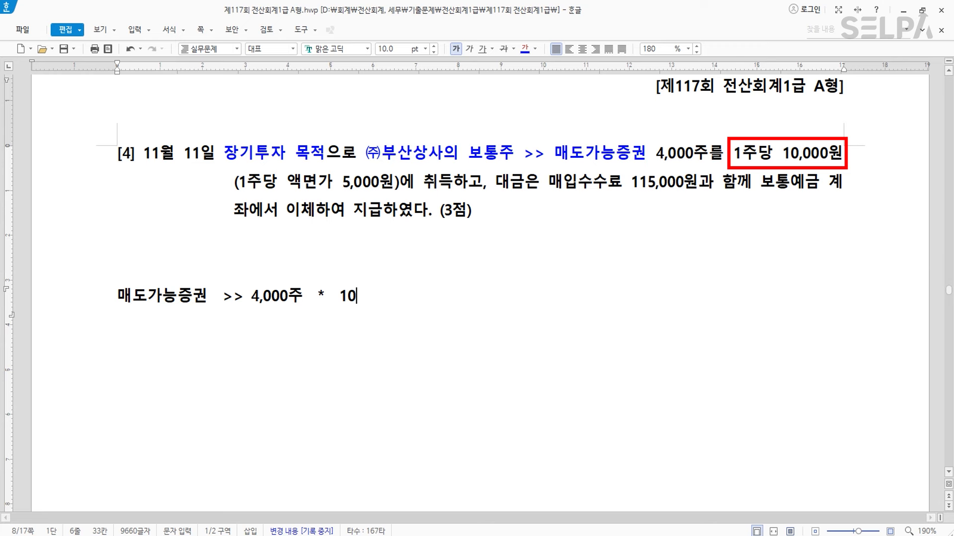
{"action": "type", "text": ",000"}
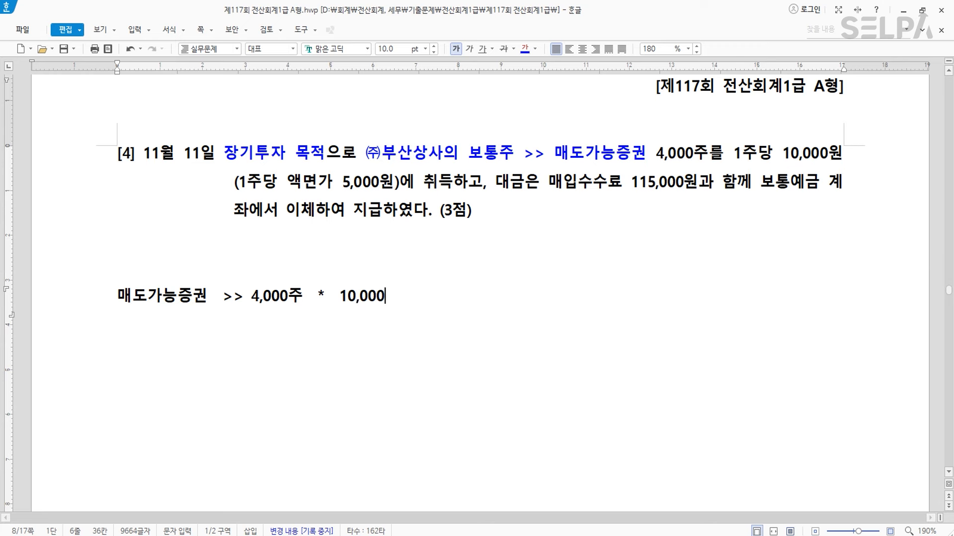
{"action": "type", "text": " = 40,000,000"}
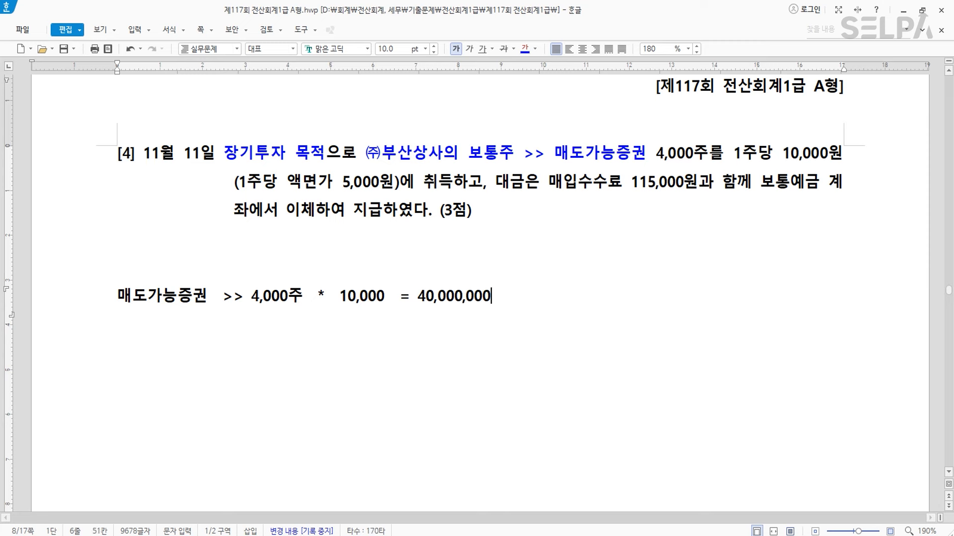
Step: Colour "매입수수료 115,000원" blue in transaction [4] and place the cursor at the end of the calculation note
{"action": "left_click_drag", "start_coordinate": [549, 181], "coordinate": [698, 188]}
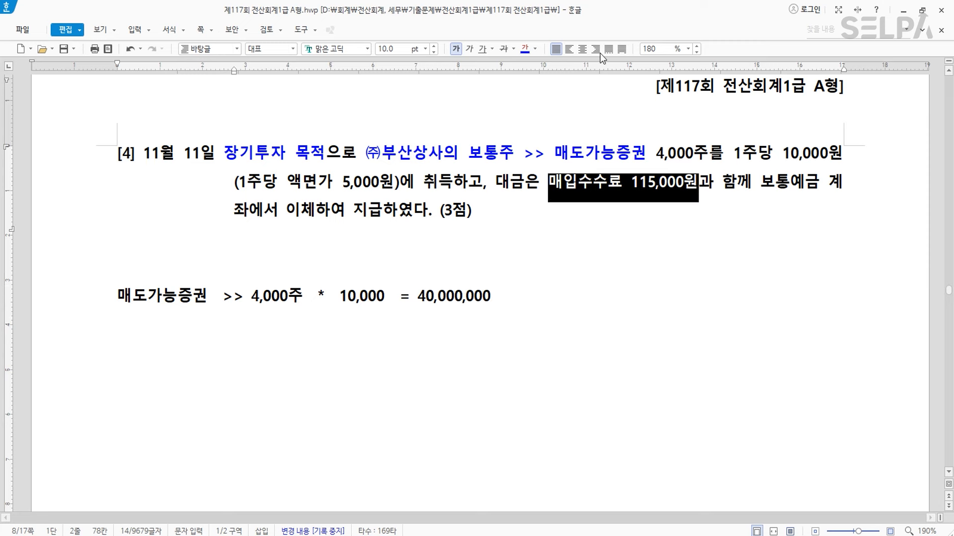
{"action": "left_click", "coordinate": [528, 50]}
{"action": "left_click", "coordinate": [526, 294]}
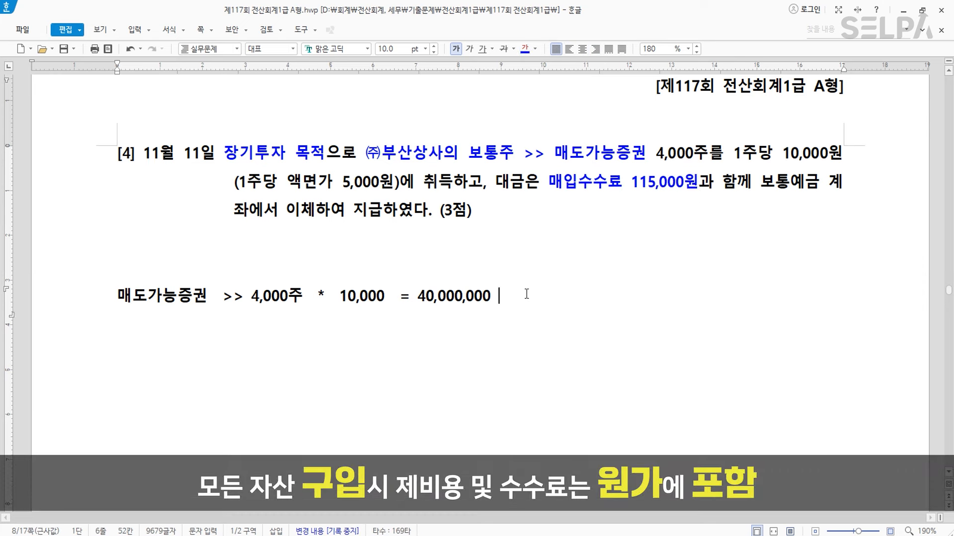
Step: Extend the calculation note for transaction [4] with "+ 115,000 = 40,115,000 취득원가"
{"action": "type", "text": "+"}
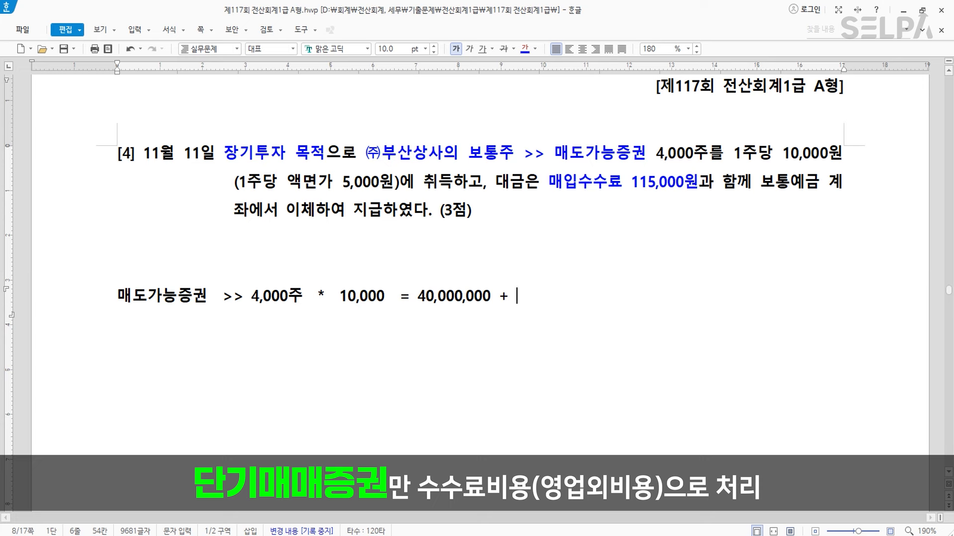
{"action": "type", "text": "115"}
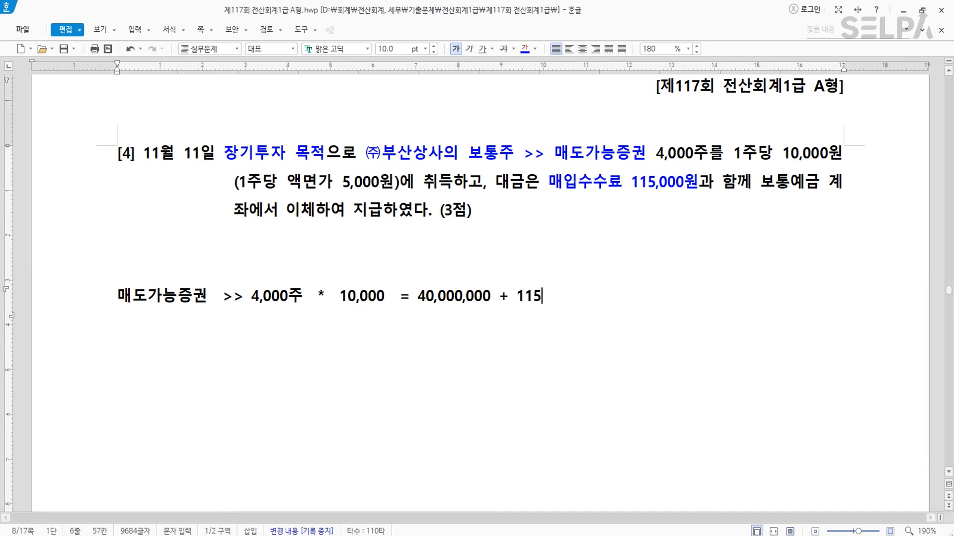
{"action": "type", "text": ",000  = 40,115"}
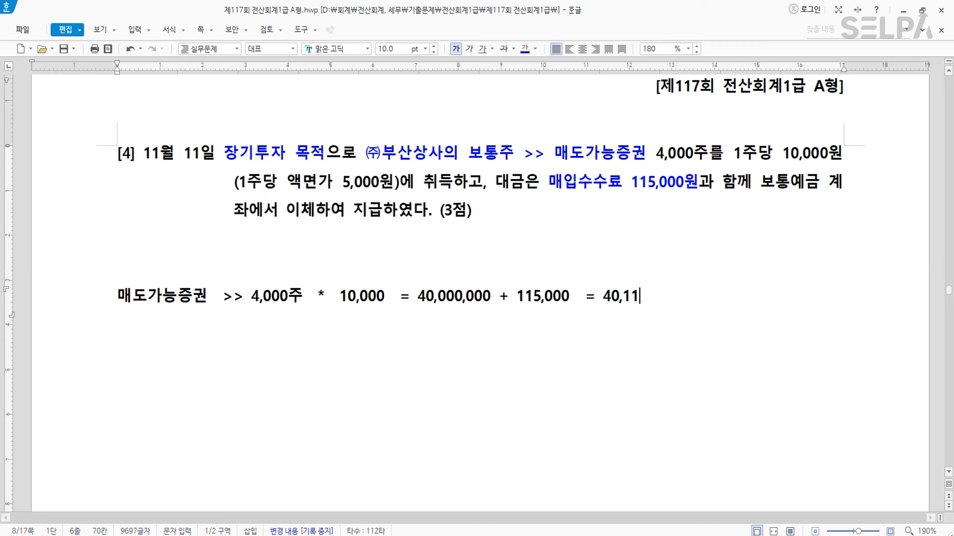
{"action": "type", "text": ",000 취득원가"}
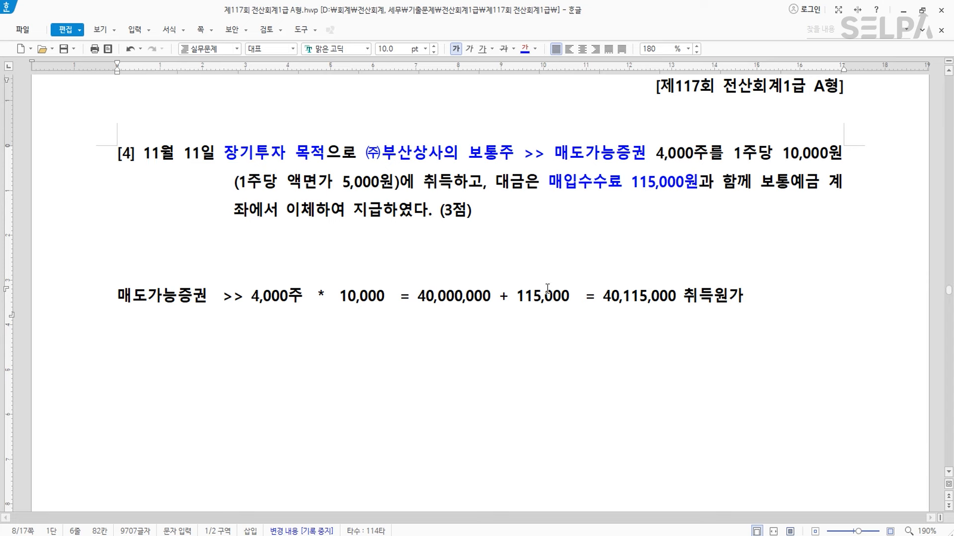
Step: Switch to 일반전표입력 and set the voucher date to 11월 11일
{"action": "scroll", "coordinate": [547, 293], "scroll_direction": "down", "scroll_amount": 1}
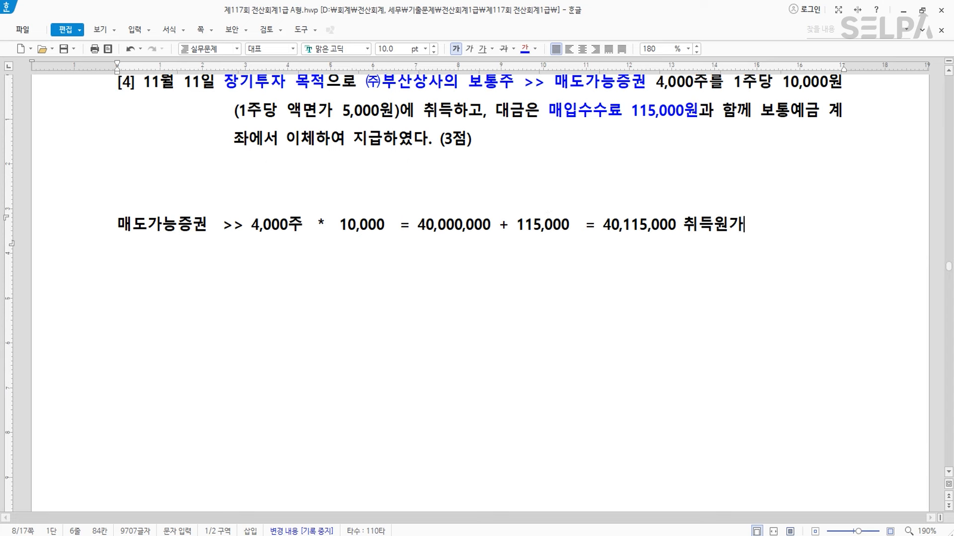
{"action": "left_click", "coordinate": [548, 534]}
{"action": "key", "text": "Escape"}
{"action": "type", "text": "11"}
{"action": "key", "text": "Return"}
{"action": "type", "text": "11"}
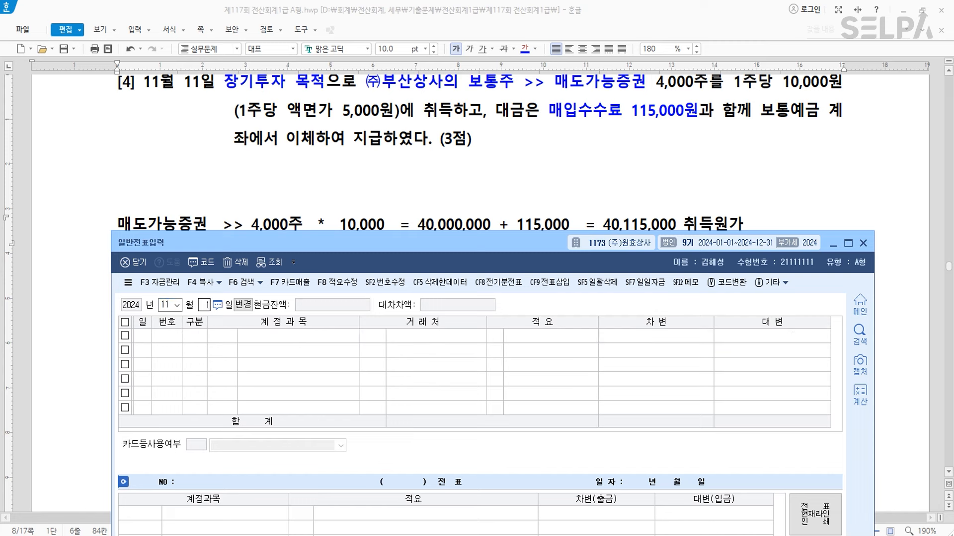
{"action": "key", "text": "Return"}
Step: Start a 차변 line, search the account codes for 매도 and highlight 0178 매도가능증권
{"action": "type", "text": "3"}
{"action": "key", "text": "Return"}
{"action": "type", "text": "매도"}
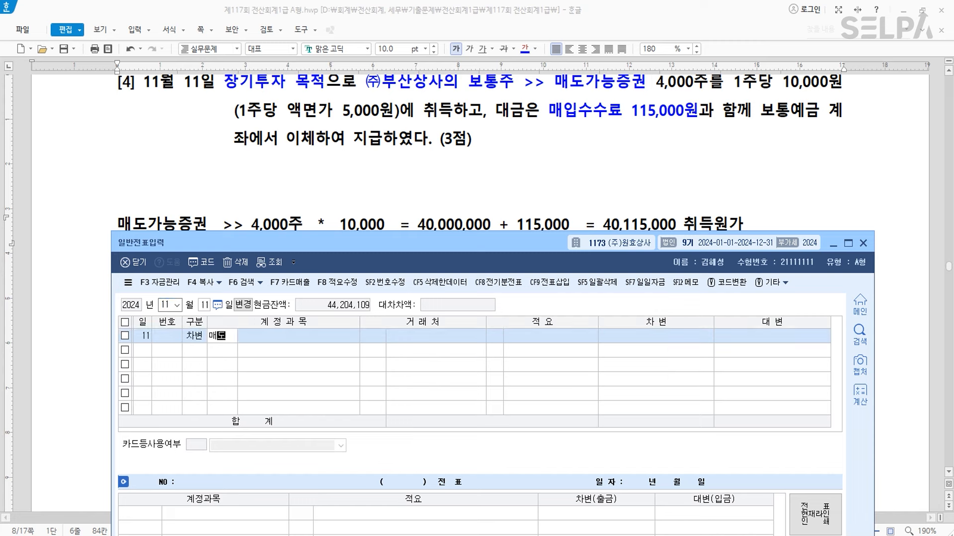
{"action": "key", "text": "Return"}
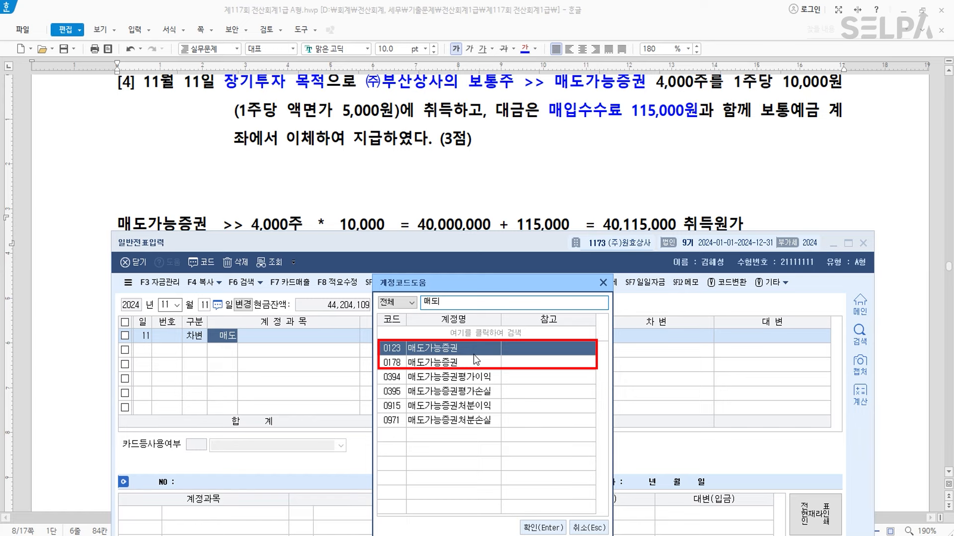
{"action": "key", "text": "Down"}
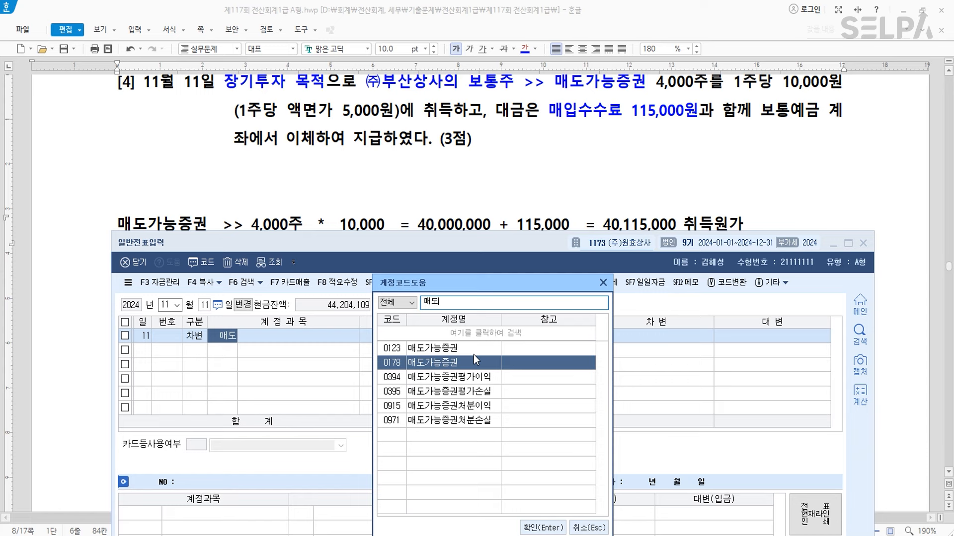
Step: Look up the account codes matching 만기 for comparison and return the account search to 매도
{"action": "key", "text": "BackSpace"}
{"action": "key", "text": "BackSpace"}
{"action": "type", "text": "만기"}
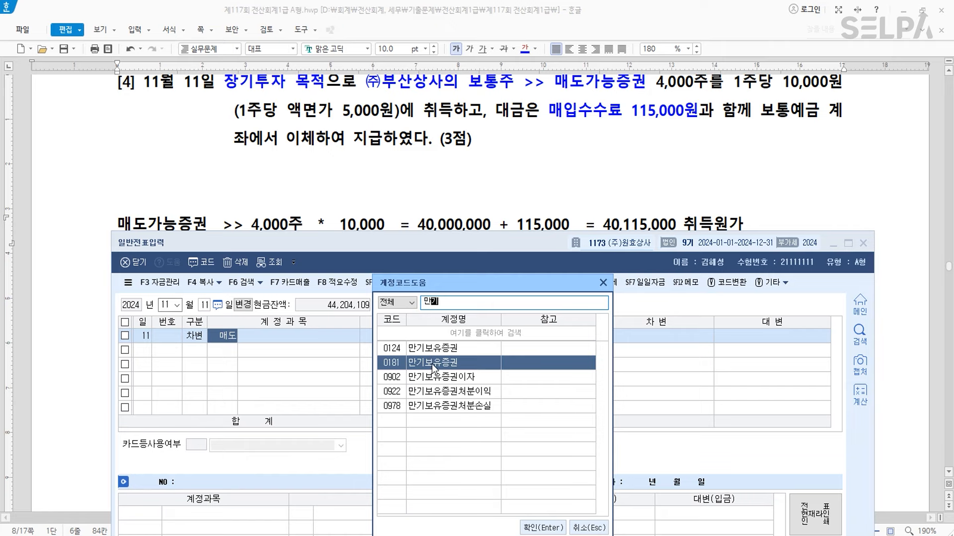
{"action": "key", "text": "BackSpace"}
{"action": "key", "text": "BackSpace"}
{"action": "key", "text": "BackSpace"}
{"action": "type", "text": "도"}
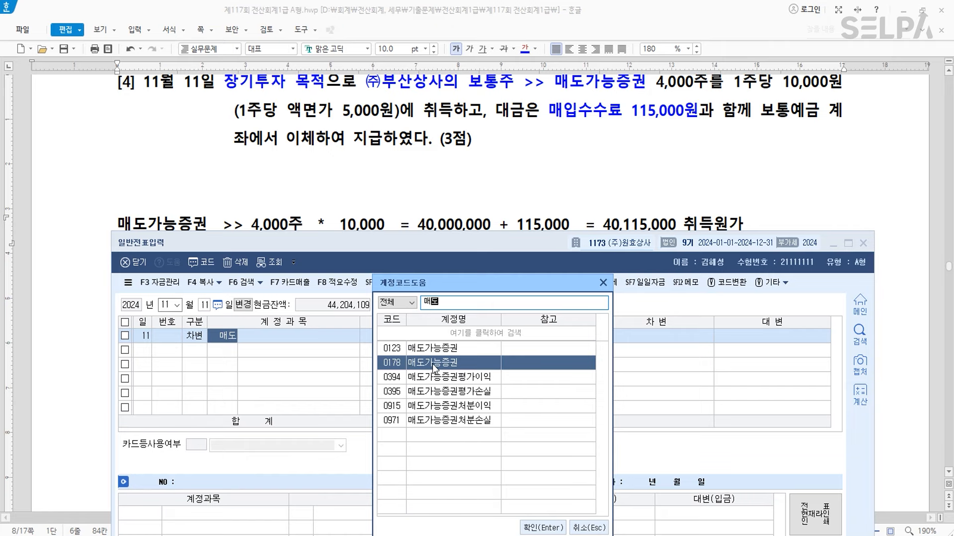
Step: Choose account 0178 매도가능증권 without a 거래처 or 적요 and debit it 40,115,000
{"action": "double_click", "coordinate": [433, 368]}
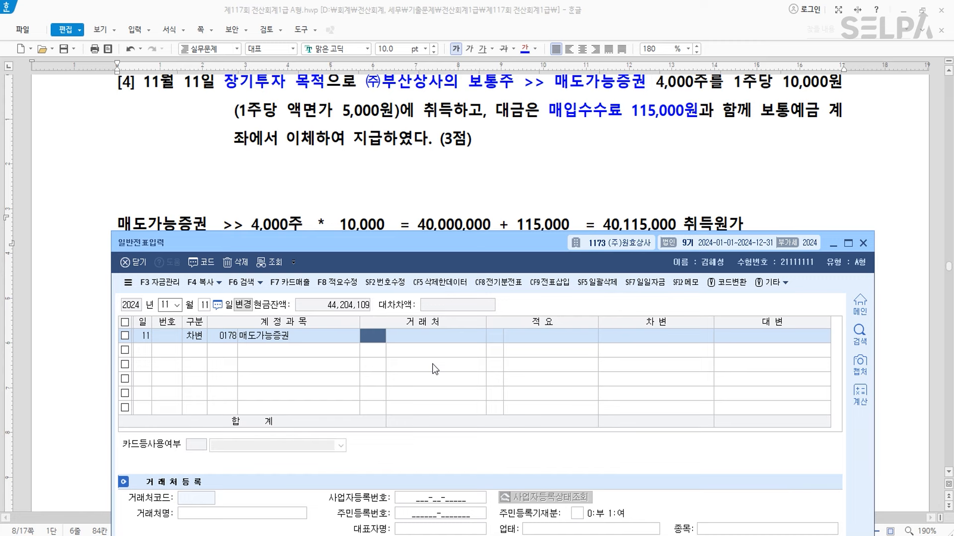
{"action": "key", "text": "Return"}
{"action": "key", "text": "Return"}
{"action": "key", "text": "Return"}
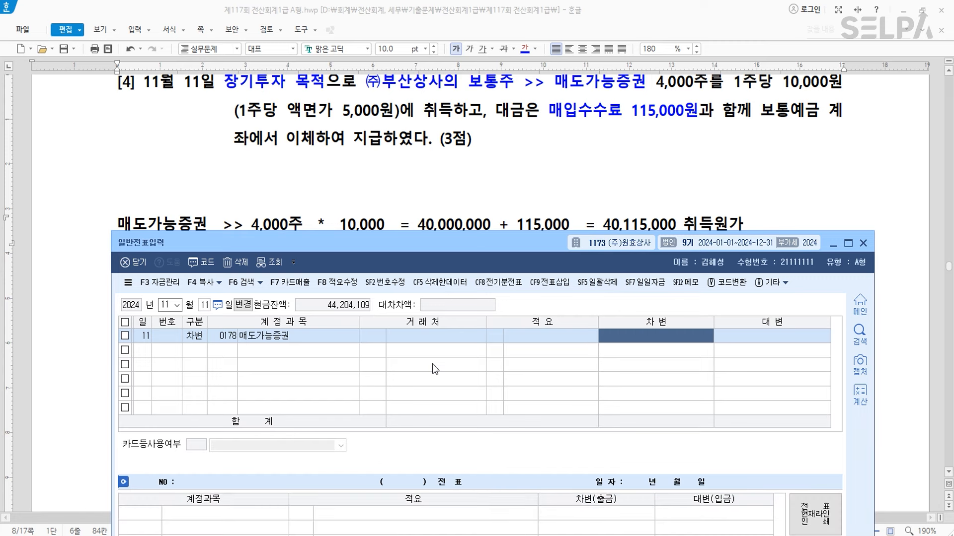
{"action": "type", "text": "40,115,000"}
{"action": "key", "text": "Return"}
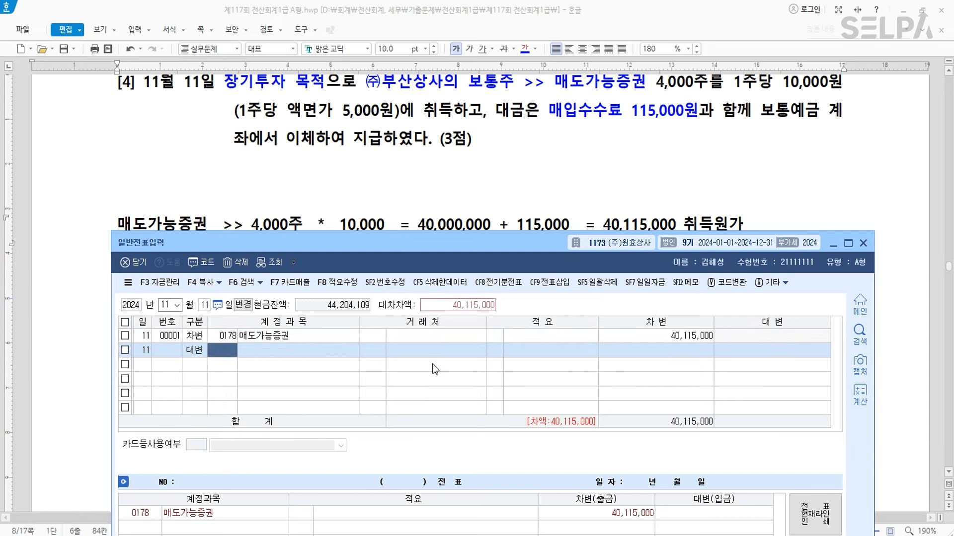
Step: Credit 0103 보통예금 for 40,115,000 and complete the 11월 11일 voucher
{"action": "type", "text": "103"}
{"action": "key", "text": "Return"}
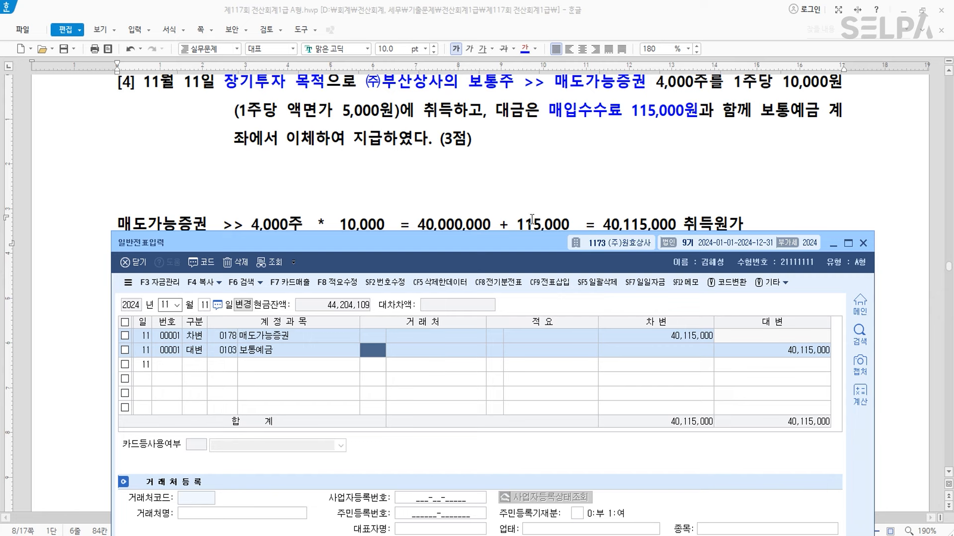
{"action": "key", "text": "Return"}
{"action": "key", "text": "Return"}
{"action": "key", "text": "Return"}
Step: Colour "생산부서 직원의 교육을 실시", "강사료는 2,500,000원" and "2,280,000원을 보통예금" blue in transaction [5] of the exam document
{"action": "scroll", "coordinate": [507, 216], "scroll_direction": "down", "scroll_amount": 6}
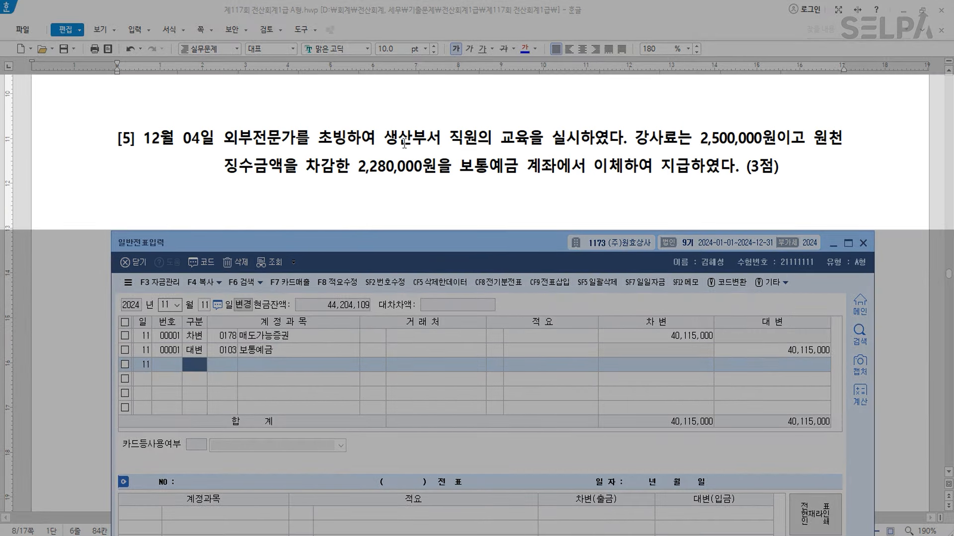
{"action": "left_click_drag", "start_coordinate": [385, 139], "coordinate": [775, 140]}
{"action": "left_click", "coordinate": [524, 48]}
{"action": "left_click", "coordinate": [525, 48]}
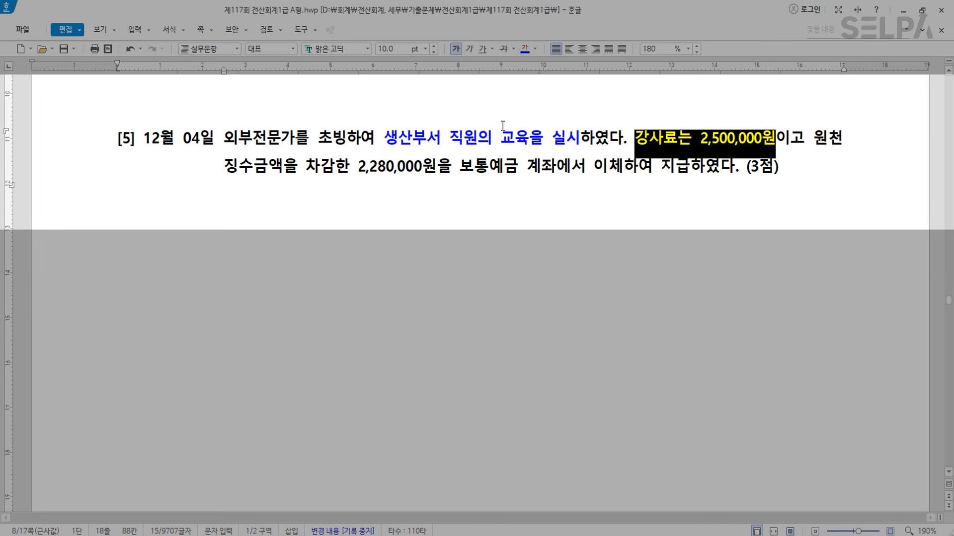
{"action": "left_click_drag", "start_coordinate": [359, 166], "coordinate": [519, 167]}
{"action": "left_click", "coordinate": [526, 51]}
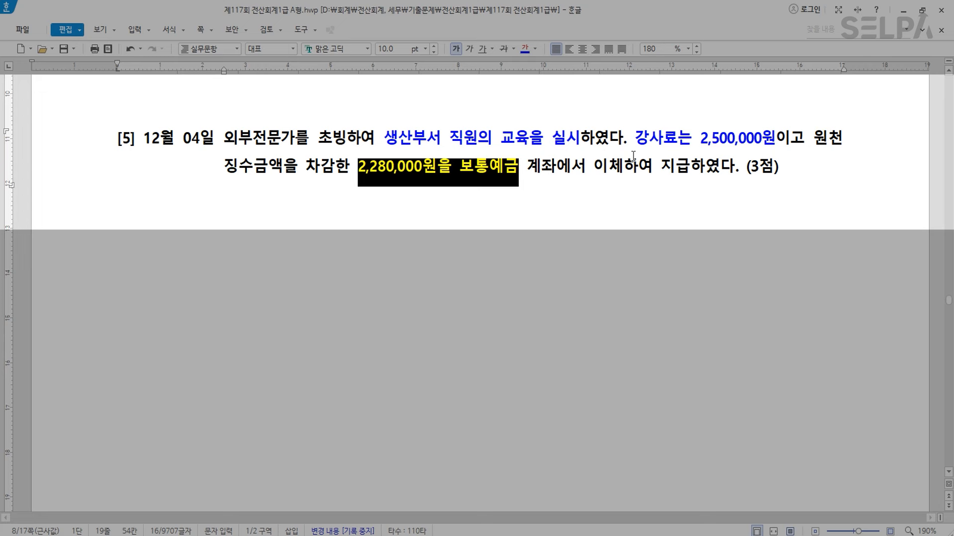
Step: Add the note "원천징수 >> 예수금 >> 차액" below transaction [5]
{"action": "left_click", "coordinate": [441, 255]}
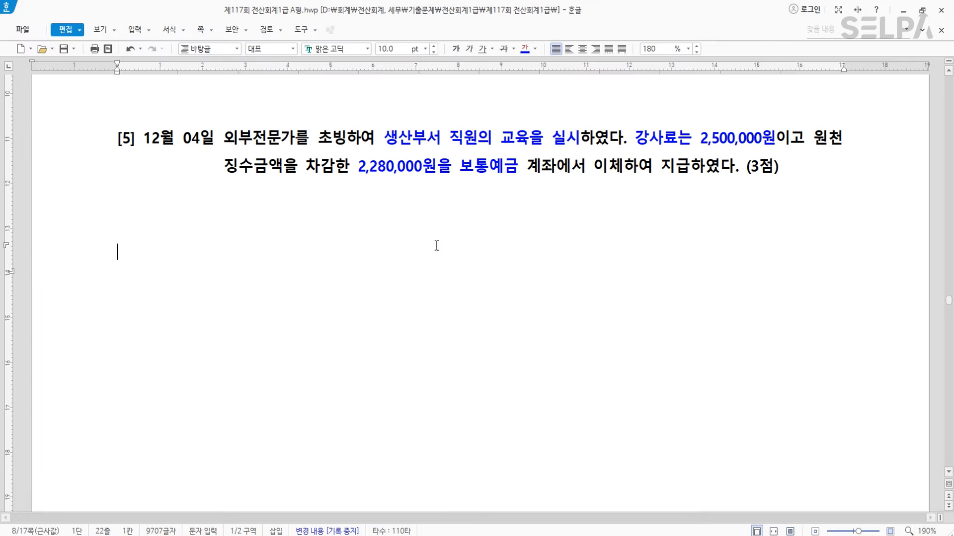
{"action": "type", "text": "워천징수"}
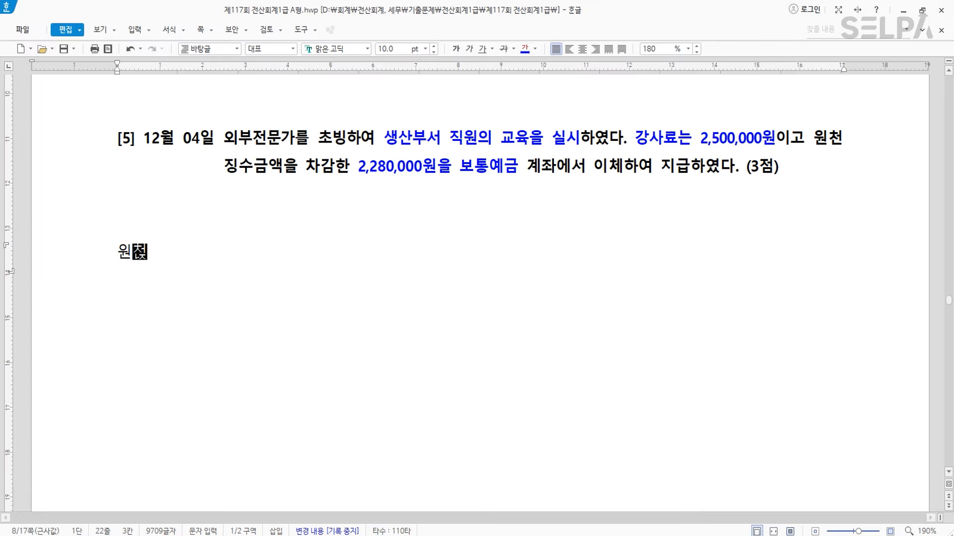
{"action": "type", "text": "  >> 예수"}
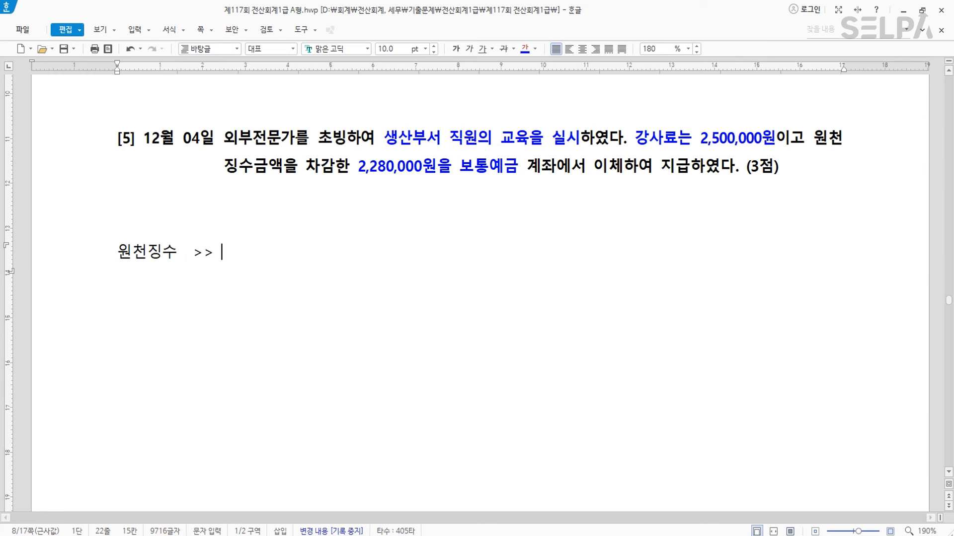
{"action": "type", "text": "금 >> 차액"}
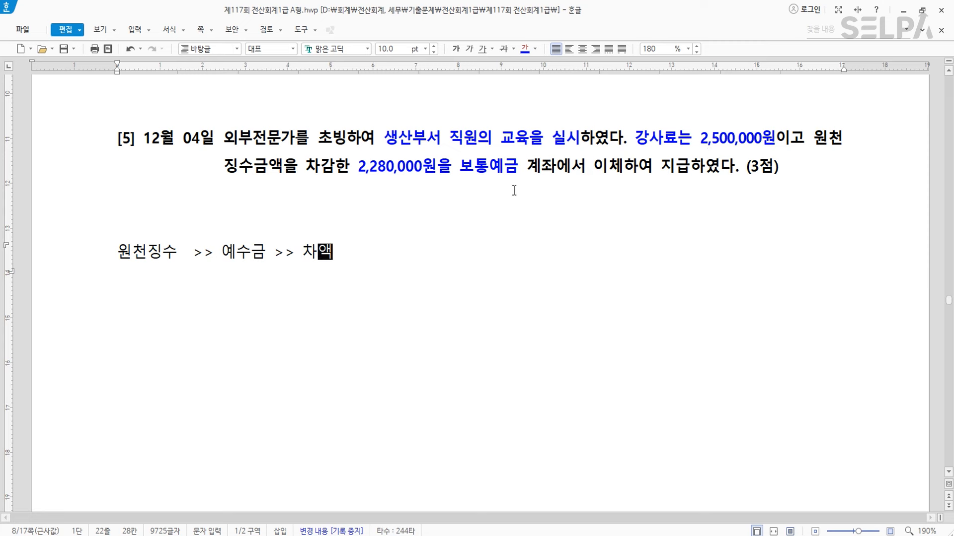
{"action": "left_click", "coordinate": [347, 268]}
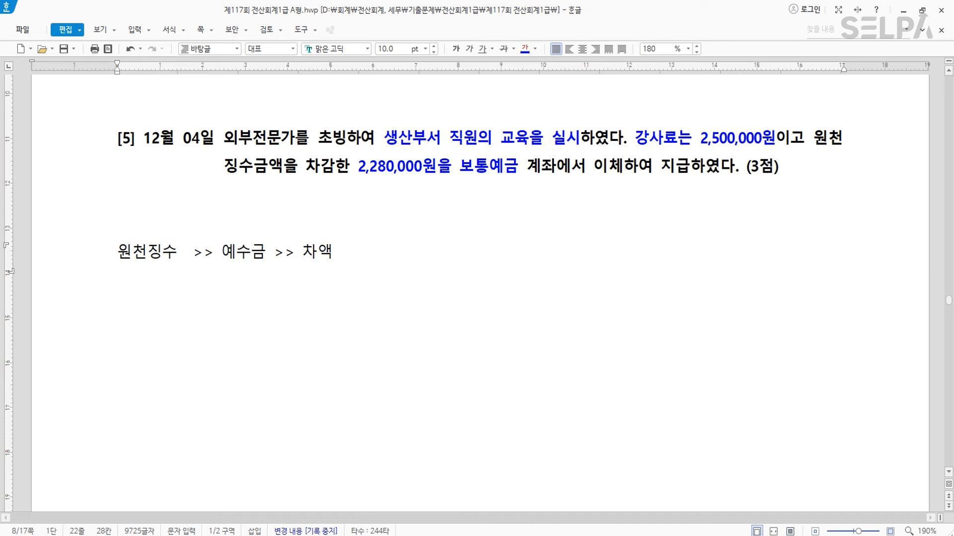
Step: Switch to 일반전표입력, place its window below the transaction [5] note and set the date to 12월 4일
{"action": "left_click", "coordinate": [560, 535]}
{"action": "scroll", "coordinate": [447, 217], "scroll_direction": "down", "scroll_amount": 1}
{"action": "scroll", "coordinate": [447, 217], "scroll_direction": "up", "scroll_amount": 1}
{"action": "left_click_drag", "start_coordinate": [466, 249], "coordinate": [462, 291]}
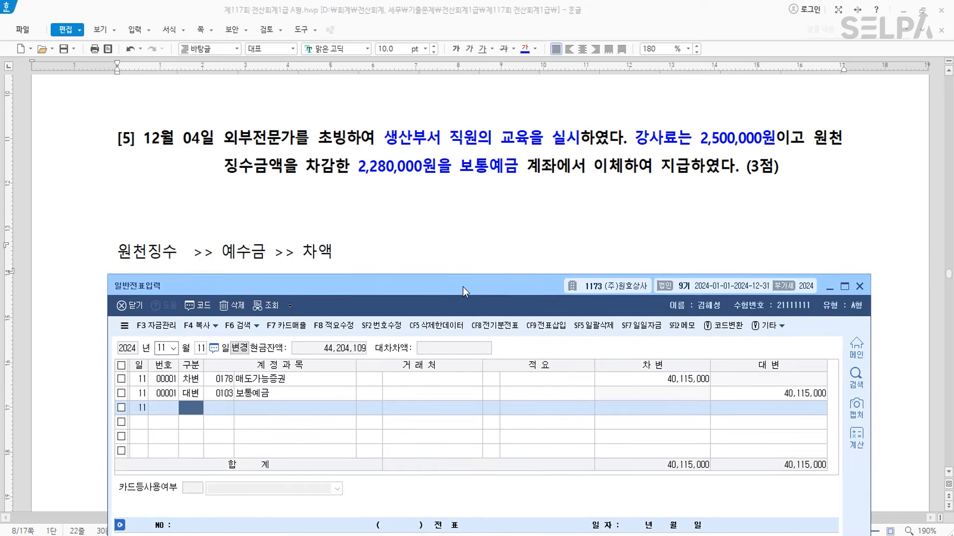
{"action": "key", "text": "Escape"}
{"action": "key", "text": "Escape"}
{"action": "type", "text": "120"}
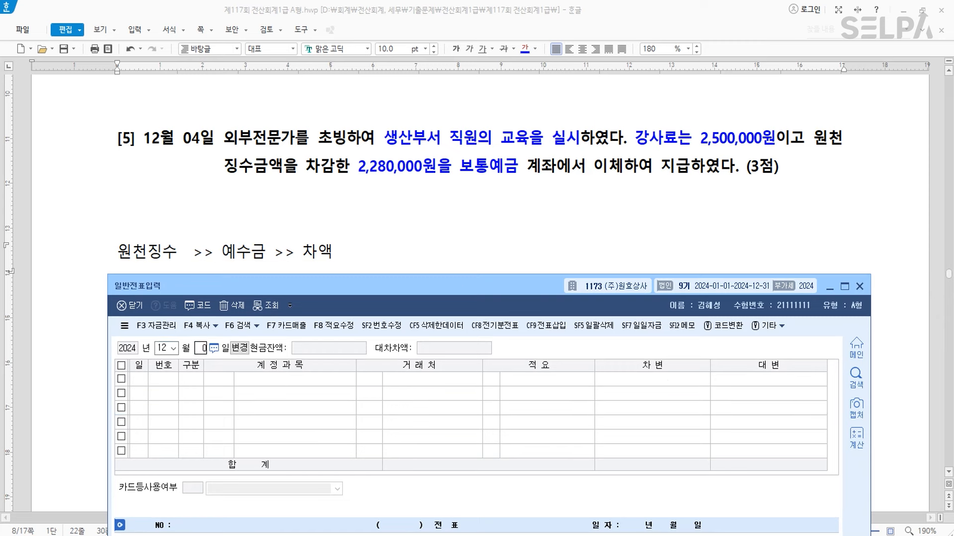
{"action": "type", "text": "4"}
{"action": "key", "text": "Return"}
Step: Debit the manufacturing-cost account 0525 교육훈련비 (제조원가) for 2,500,000
{"action": "type", "text": "3"}
{"action": "key", "text": "Return"}
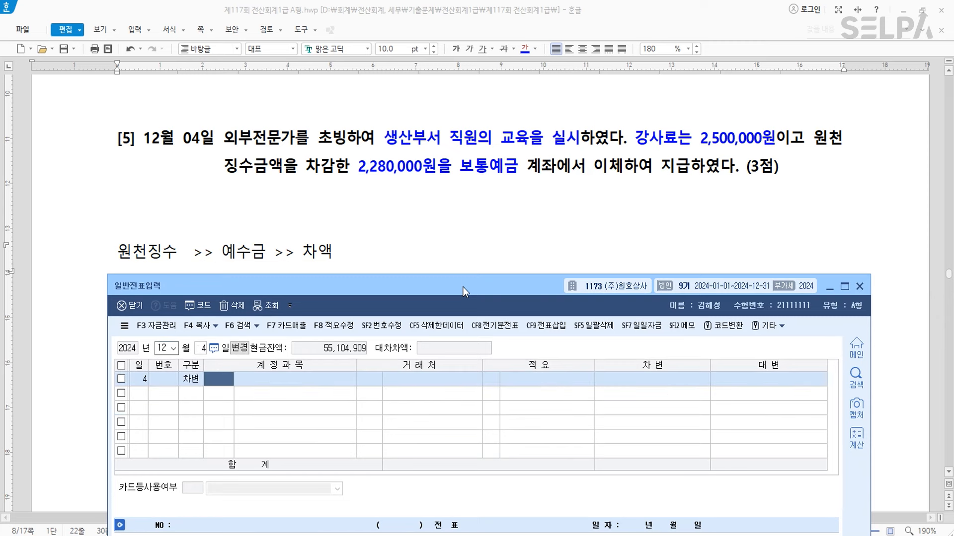
{"action": "type", "text": "교육"}
{"action": "key", "text": "Return"}
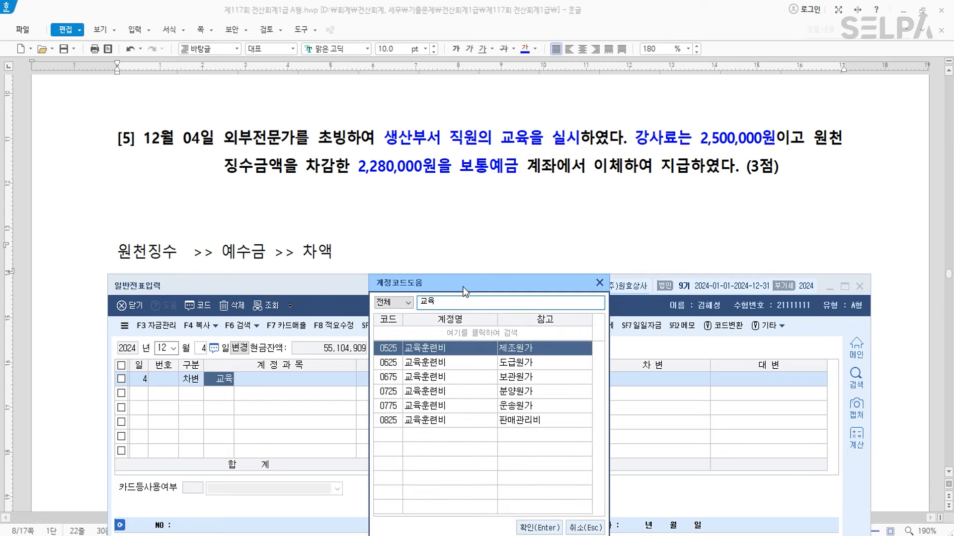
{"action": "key", "text": "Return"}
{"action": "key", "text": "Return"}
{"action": "key", "text": "Return"}
{"action": "key", "text": "Return"}
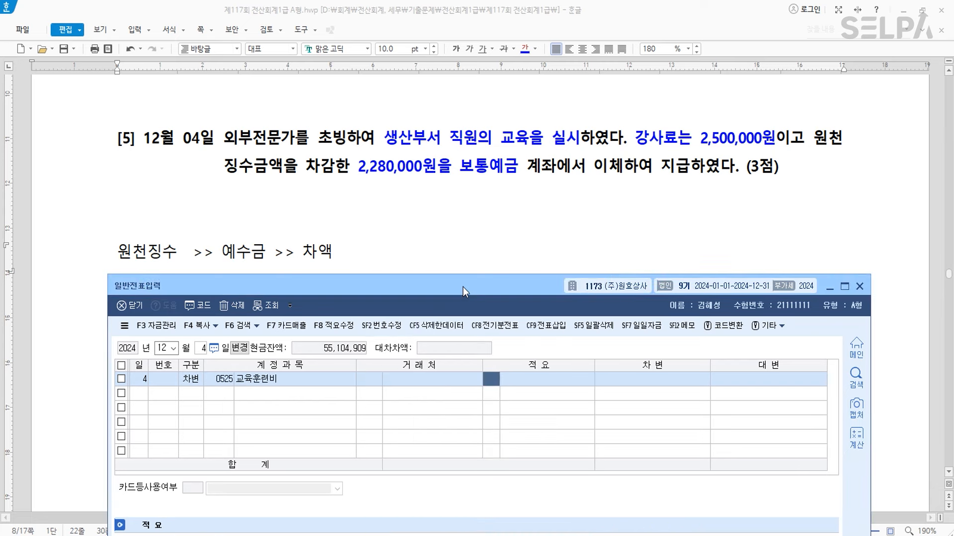
{"action": "type", "text": "2500000"}
{"action": "key", "text": "Return"}
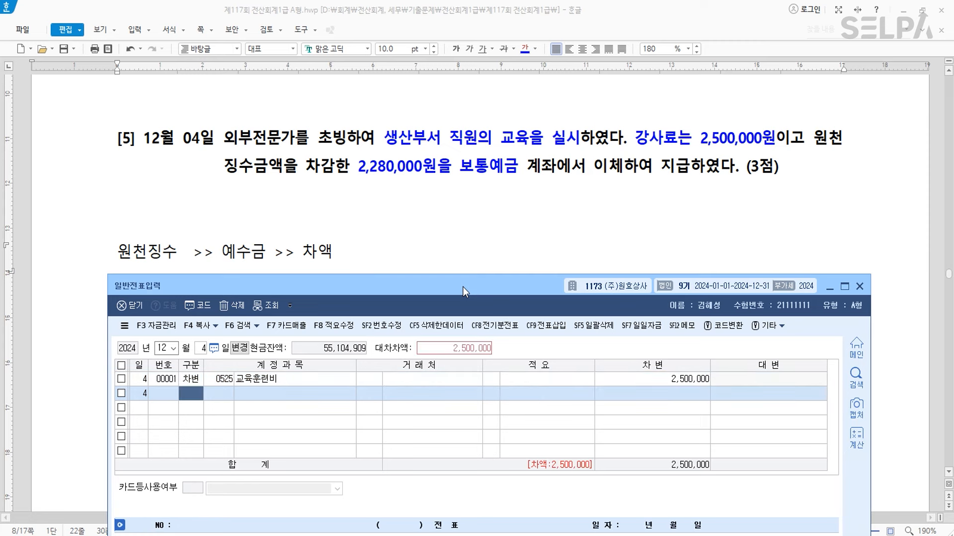
Step: Add a 대변 line crediting 0103 보통예금 for 2,280,000
{"action": "type", "text": "4103"}
{"action": "key", "text": "Return"}
{"action": "key", "text": "Return"}
{"action": "key", "text": "Return"}
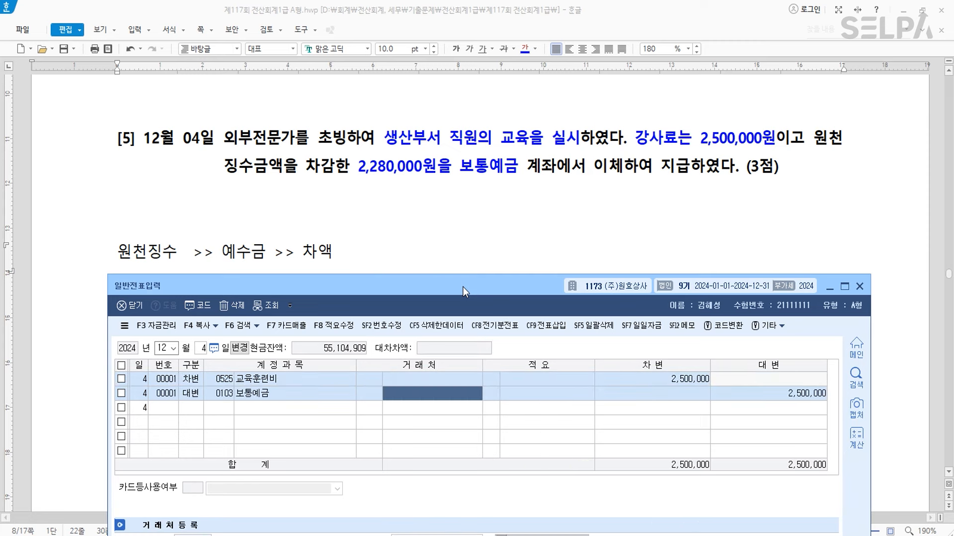
{"action": "type", "text": "225"}
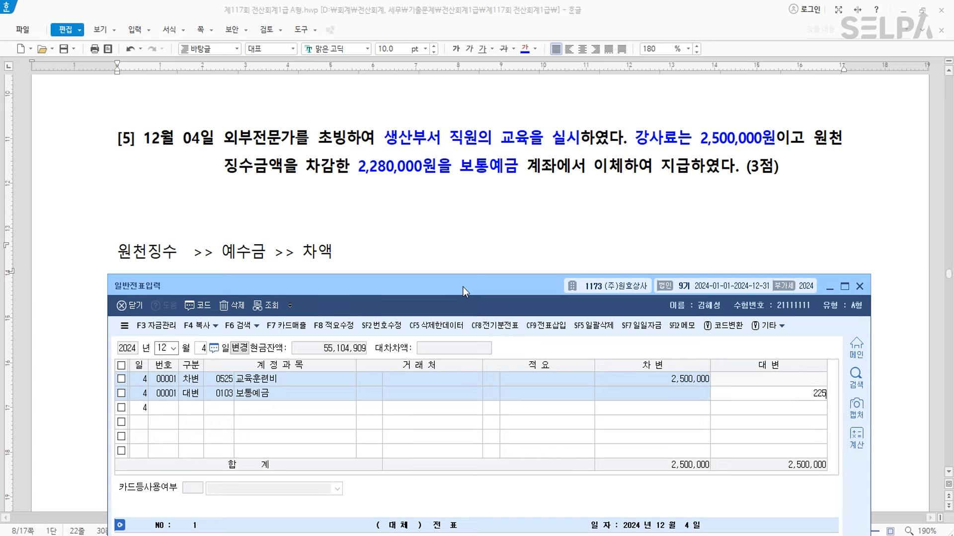
{"action": "key", "text": "BackSpace"}
{"action": "key", "text": "BackSpace"}
{"action": "key", "text": "BackSpace"}
{"action": "type", "text": "2280000"}
{"action": "key", "text": "Return"}
Step: Add a 대변 line crediting 0254 예수금 for the remaining 220,000
{"action": "type", "text": "4"}
{"action": "key", "text": "Return"}
{"action": "type", "text": "254"}
{"action": "key", "text": "Return"}
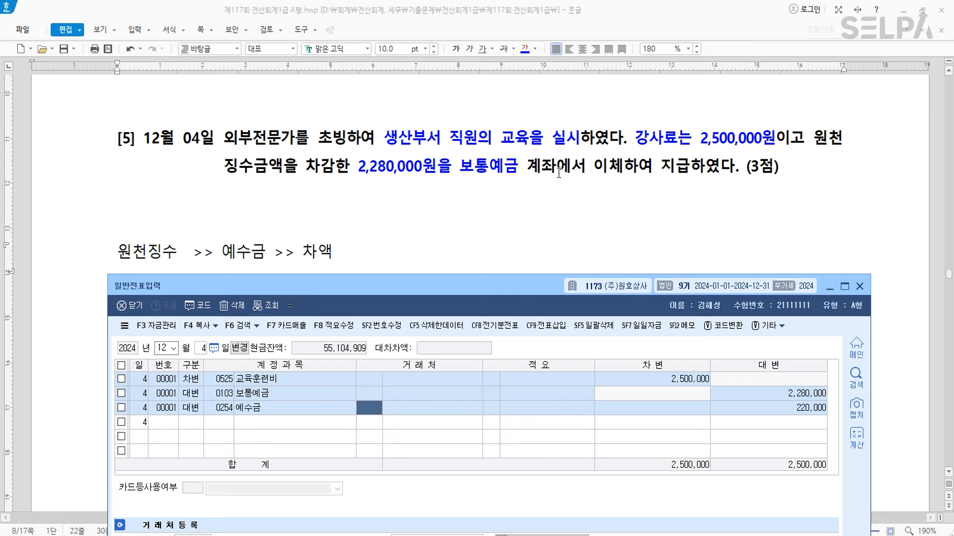
Step: Move on to transaction [6] and set the 일반전표입력 date to 12월 28일
{"action": "scroll", "coordinate": [525, 196], "scroll_direction": "down", "scroll_amount": 5}
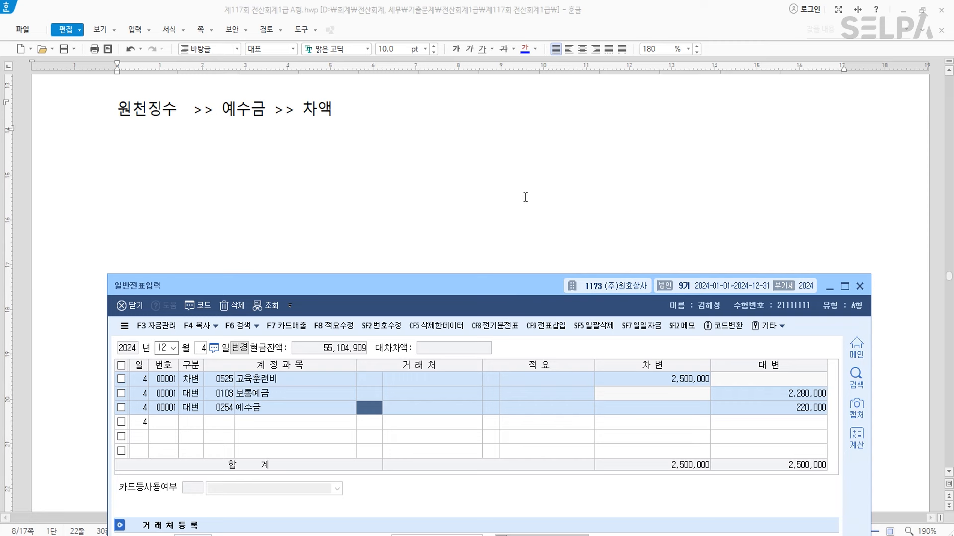
{"action": "scroll", "coordinate": [525, 195], "scroll_direction": "down", "scroll_amount": 3}
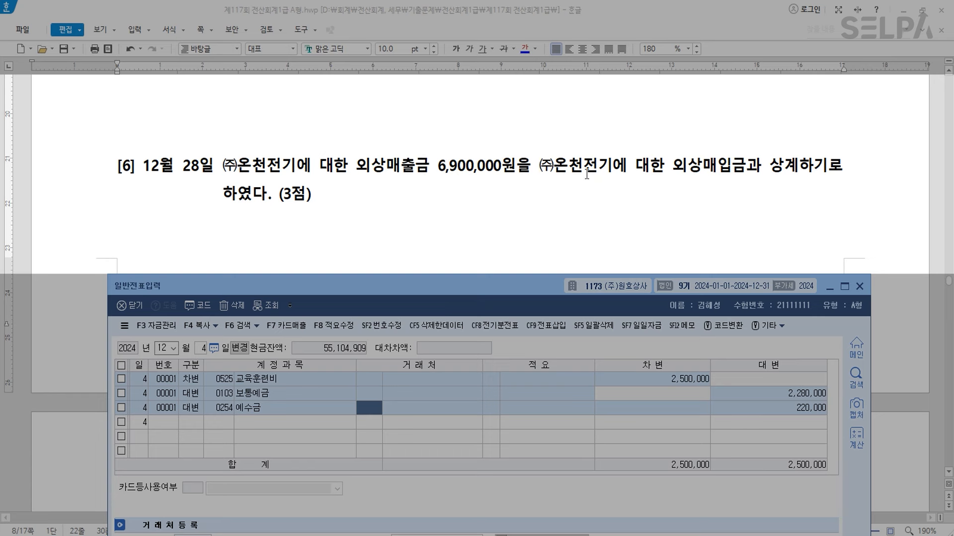
{"action": "left_click", "coordinate": [733, 172]}
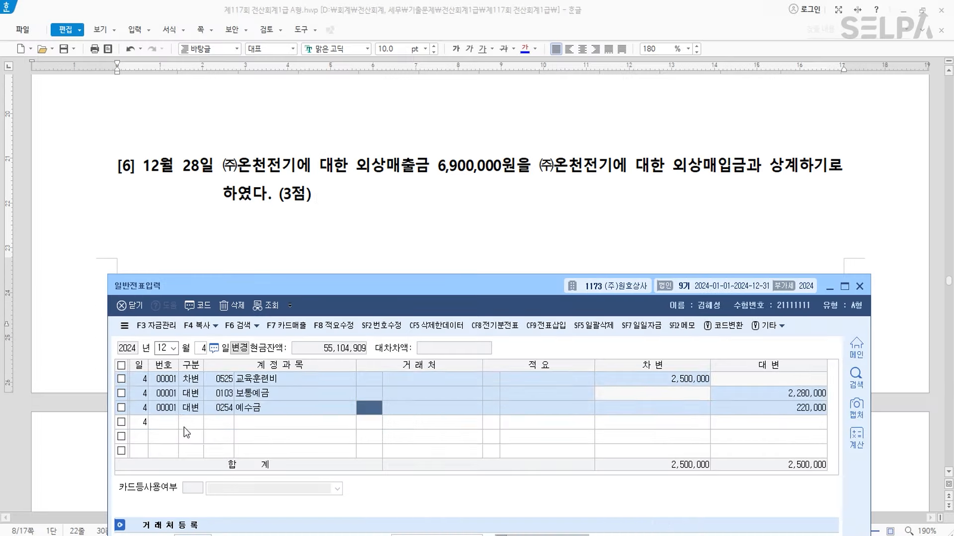
{"action": "left_click", "coordinate": [190, 423]}
{"action": "key", "text": "Escape"}
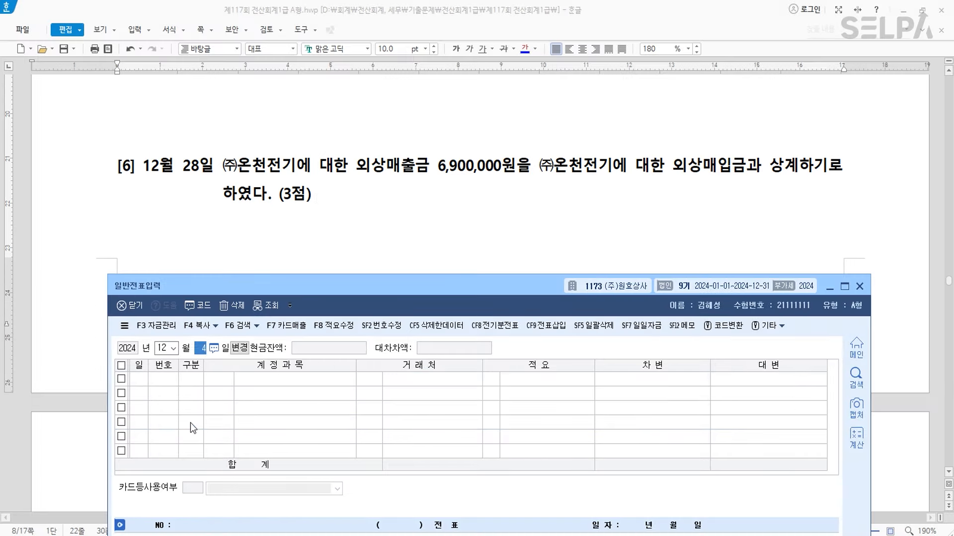
{"action": "type", "text": "28"}
{"action": "key", "text": "Return"}
Step: Add a 대변 line crediting 0108 외상매출금 for 6,900,000 with 00101 (주)온천전기 as the 거래처
{"action": "type", "text": "4"}
{"action": "key", "text": "Return"}
{"action": "type", "text": "108"}
{"action": "key", "text": "Return"}
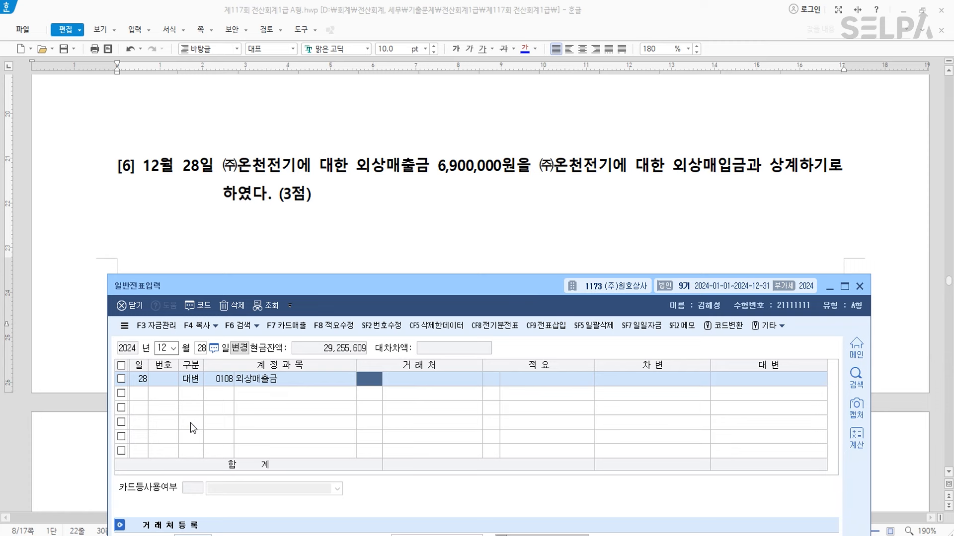
{"action": "type", "text": "온천"}
{"action": "key", "text": "Return"}
{"action": "key", "text": "Escape"}
{"action": "key", "text": "Return"}
{"action": "key", "text": "Return"}
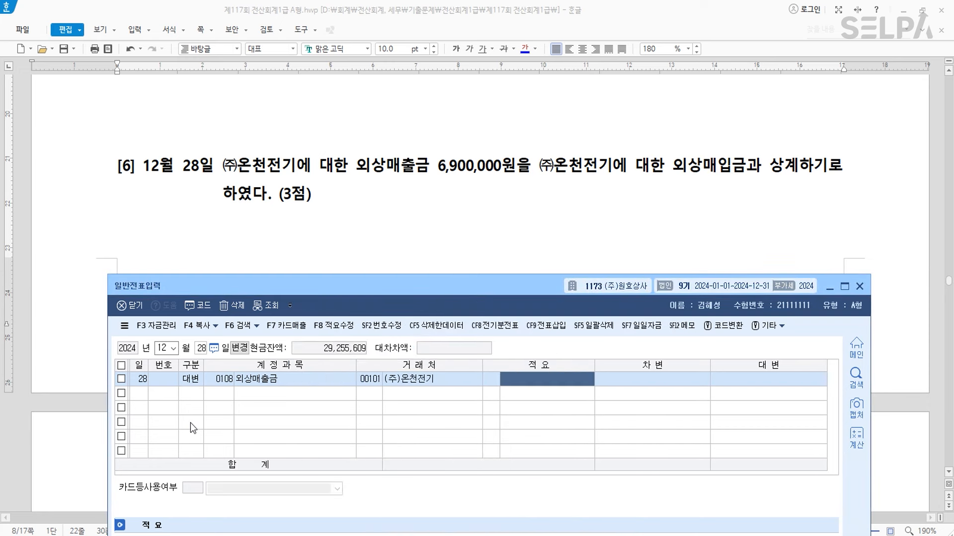
{"action": "type", "text": "6900000"}
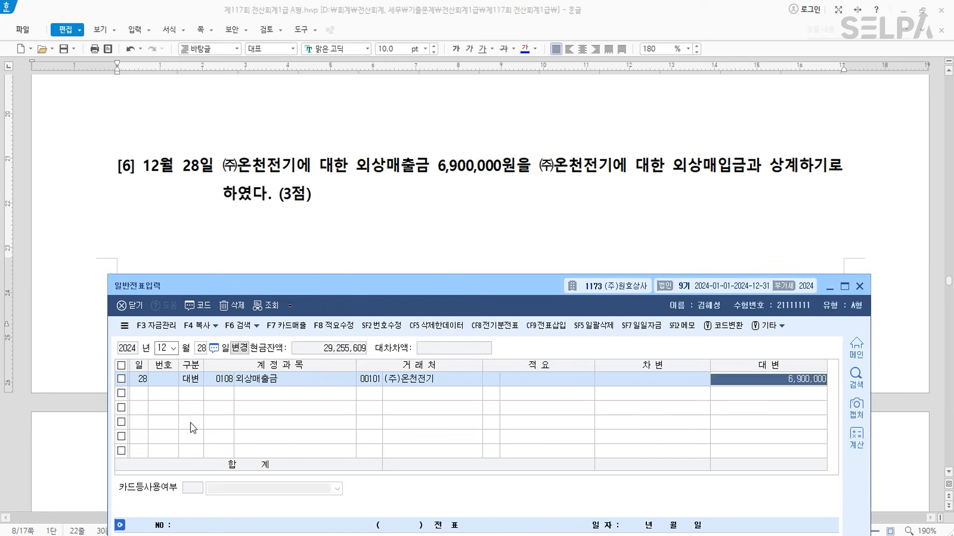
{"action": "key", "text": "Return"}
Step: Add a 차변 line debiting 0251 외상매입금 for 6,900,000 with 00101 (주)온천전기 as the 거래처
{"action": "type", "text": "3"}
{"action": "key", "text": "Return"}
{"action": "type", "text": "251"}
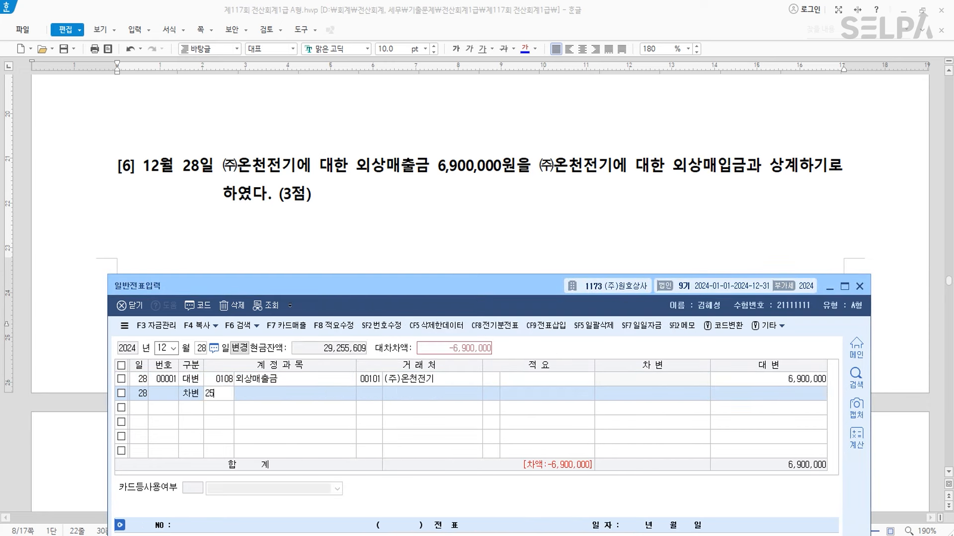
{"action": "key", "text": "Return"}
{"action": "type", "text": "101"}
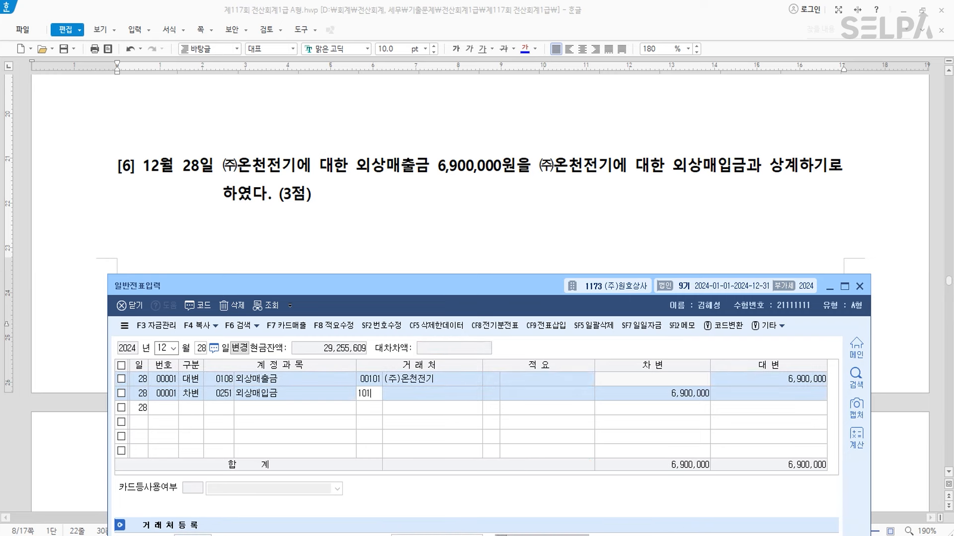
{"action": "key", "text": "Return"}
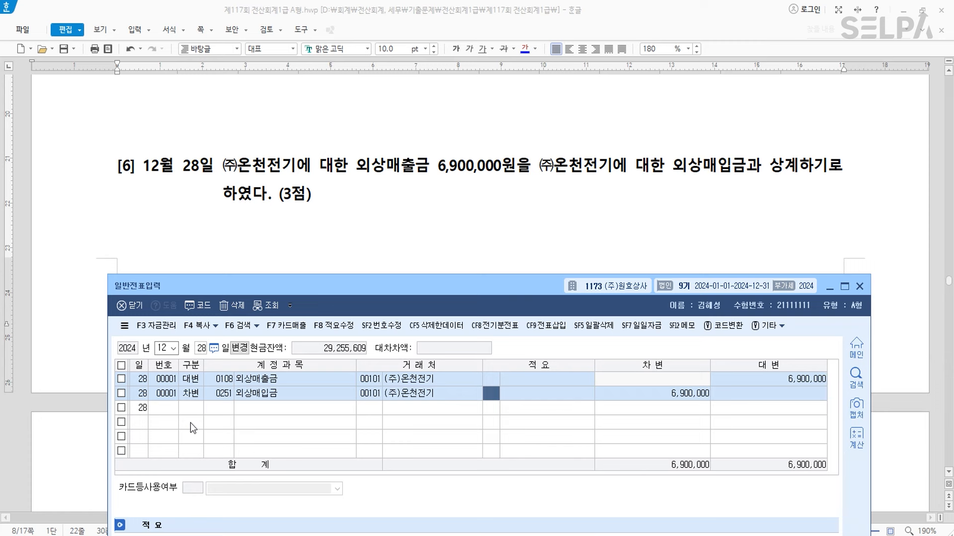
Step: Fill in the 적요 as 자산의 감소 on the 외상매출금 line and 부채의 감소 on the 외상매입금 line
{"action": "key", "text": "Up"}
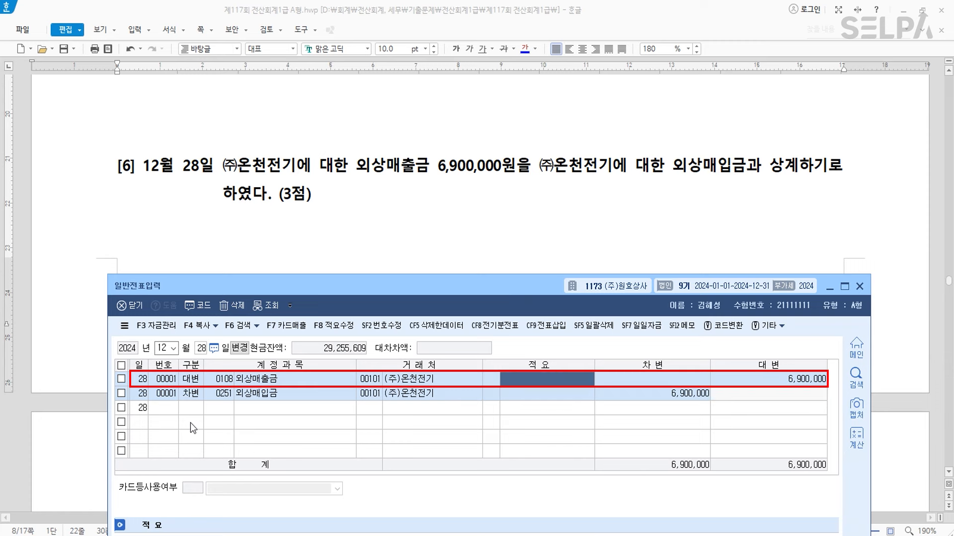
{"action": "type", "text": "자산의 "}
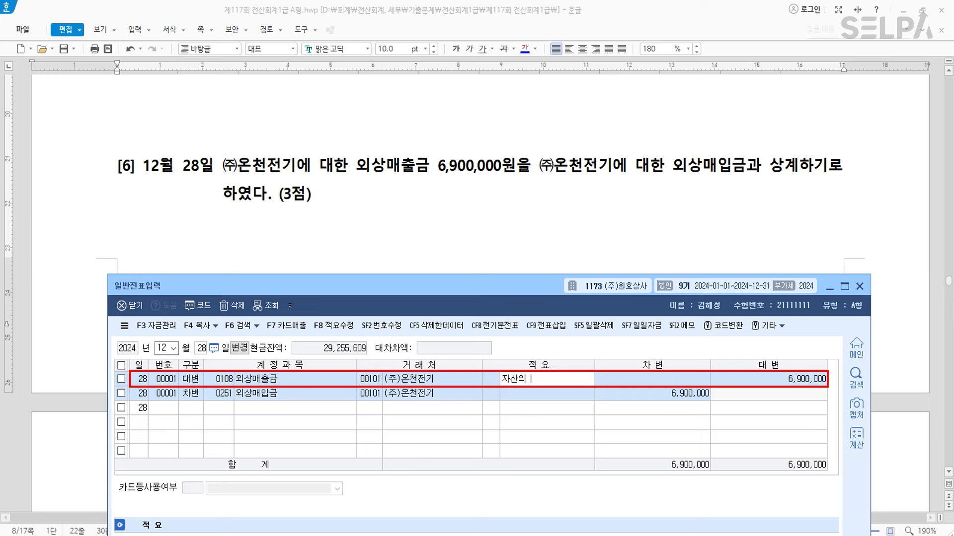
{"action": "type", "text": "감ㅅㅗ"}
{"action": "key", "text": "Down"}
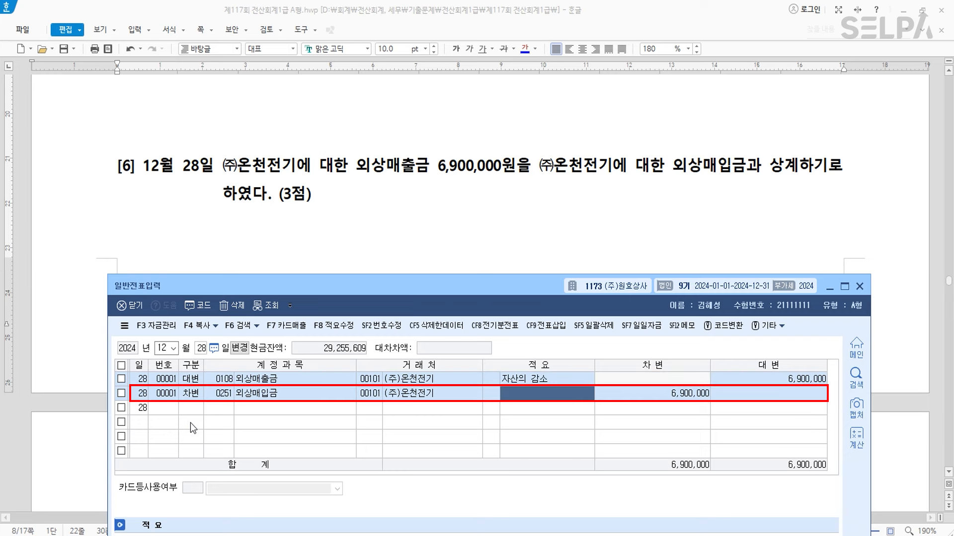
{"action": "type", "text": "부채의 감소"}
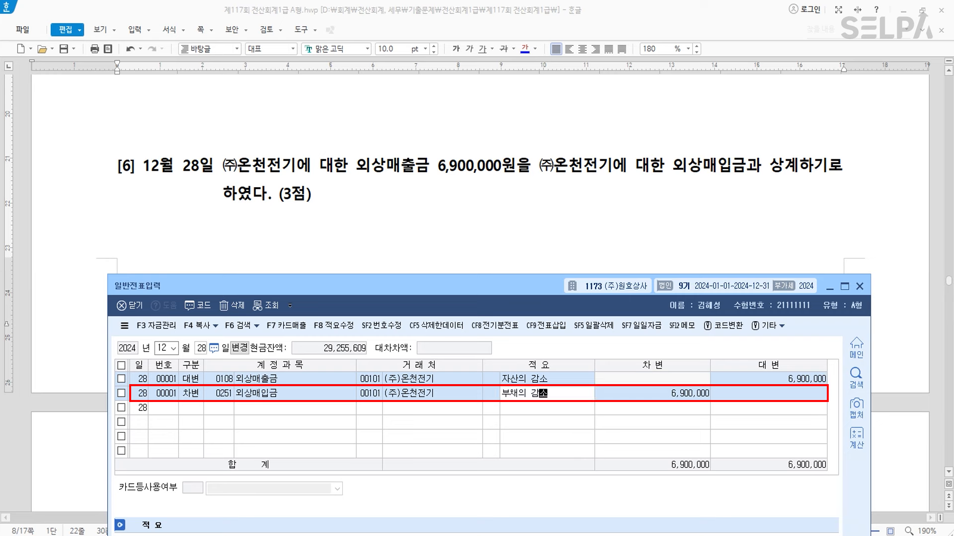
{"action": "key", "text": "Return"}
{"action": "key", "text": "Return"}
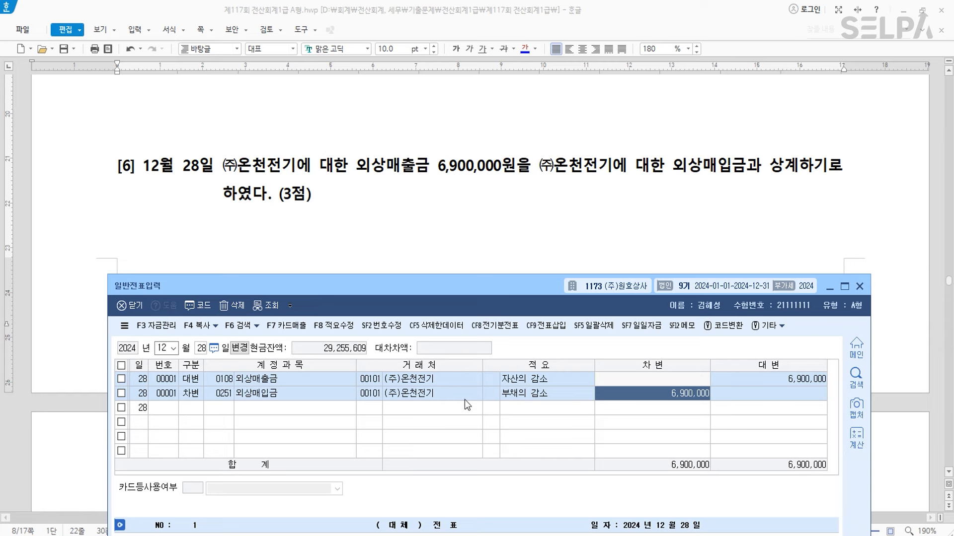
Step: Go to 문제3 in the exam document, open 매입매출전표입력 and place its window below the transaction [1] text
{"action": "scroll", "coordinate": [551, 195], "scroll_direction": "down", "scroll_amount": 4}
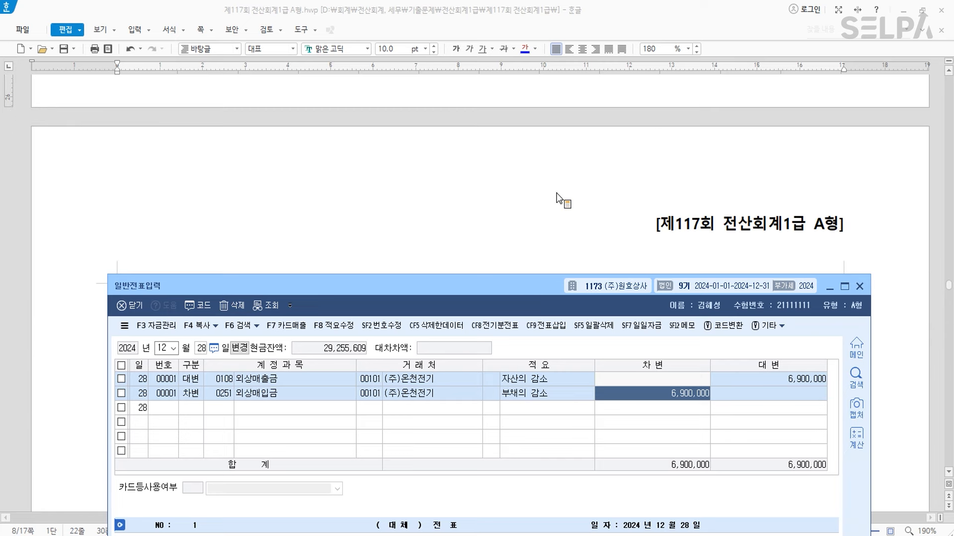
{"action": "scroll", "coordinate": [556, 193], "scroll_direction": "down", "scroll_amount": 5}
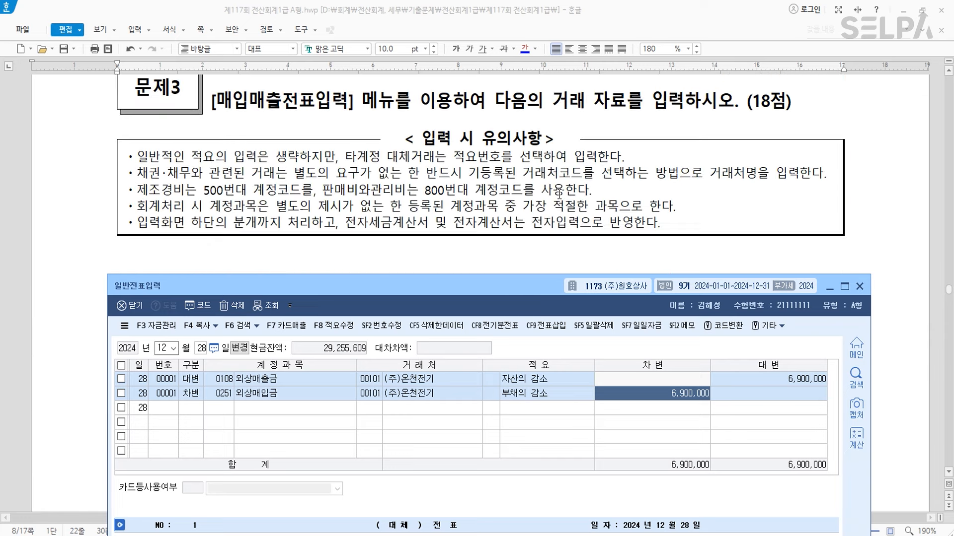
{"action": "left_click", "coordinate": [278, 104]}
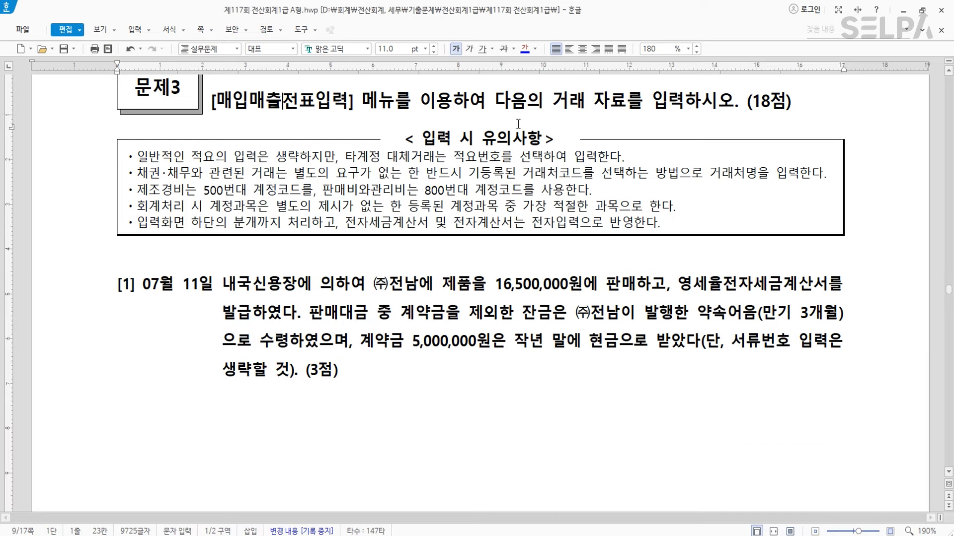
{"action": "scroll", "coordinate": [656, 231], "scroll_direction": "down", "scroll_amount": 1}
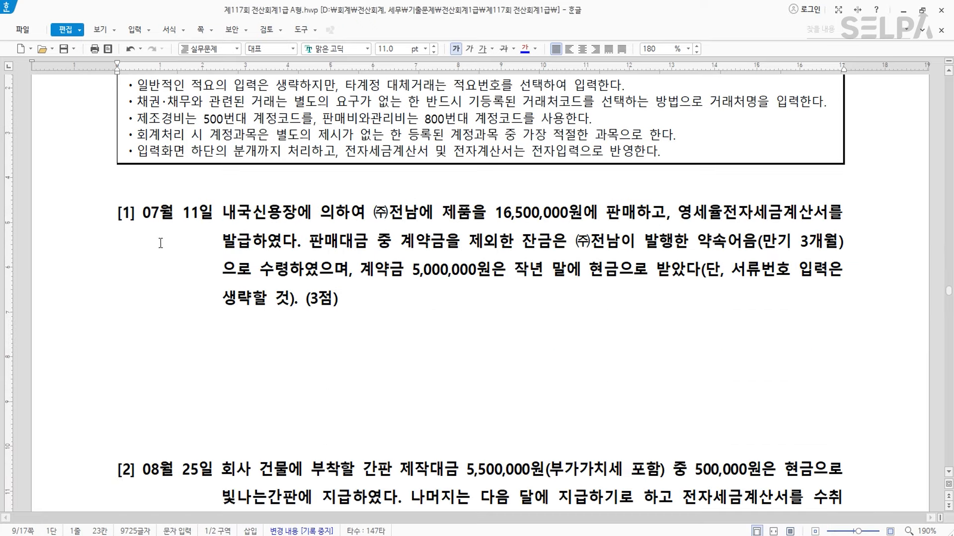
{"action": "scroll", "coordinate": [563, 265], "scroll_direction": "down", "scroll_amount": 1}
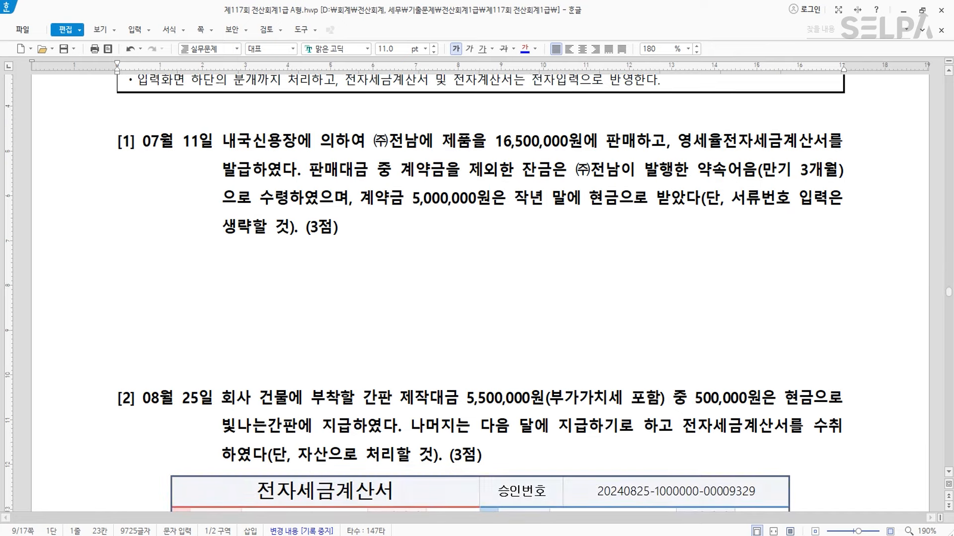
{"action": "key", "text": "alt+Tab"}
{"action": "type", "text": "ㅁㅇ"}
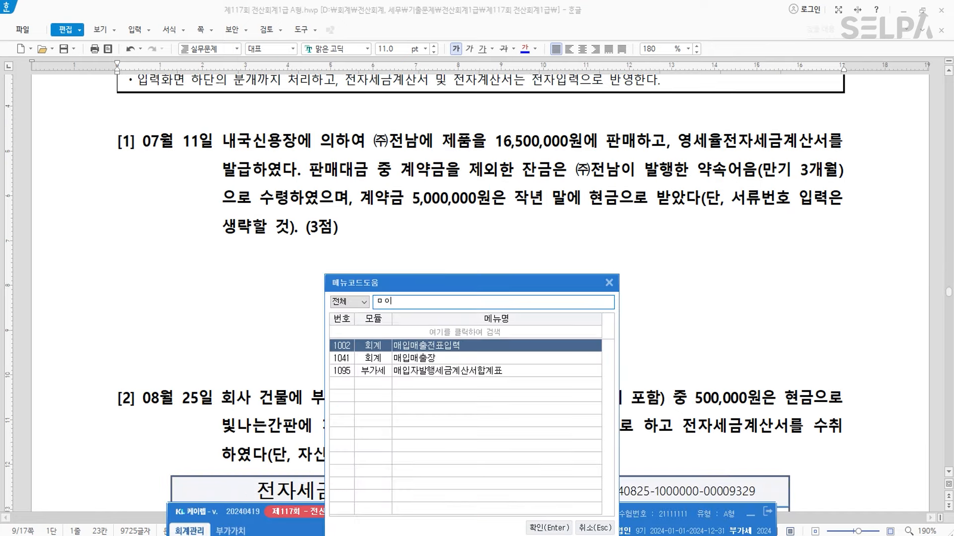
{"action": "key", "text": "Return"}
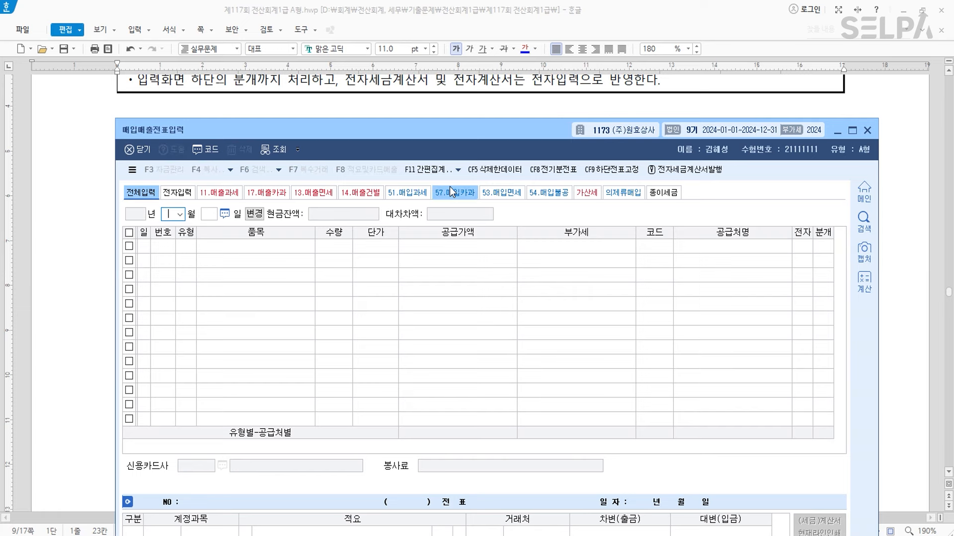
{"action": "left_click_drag", "start_coordinate": [481, 123], "coordinate": [472, 257]}
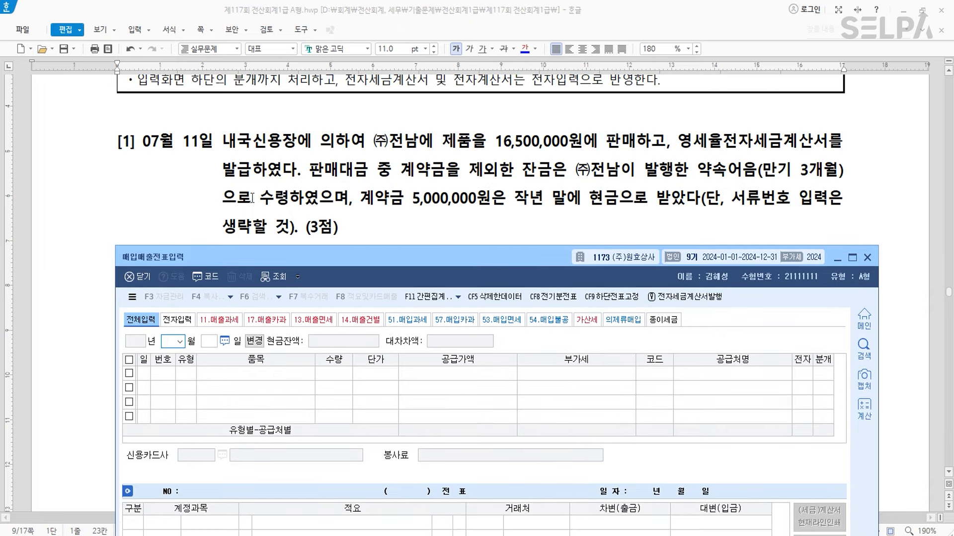
Step: Colour the word 내국신용장 in transaction [1] of the exam document blue
{"action": "left_click", "coordinate": [187, 145]}
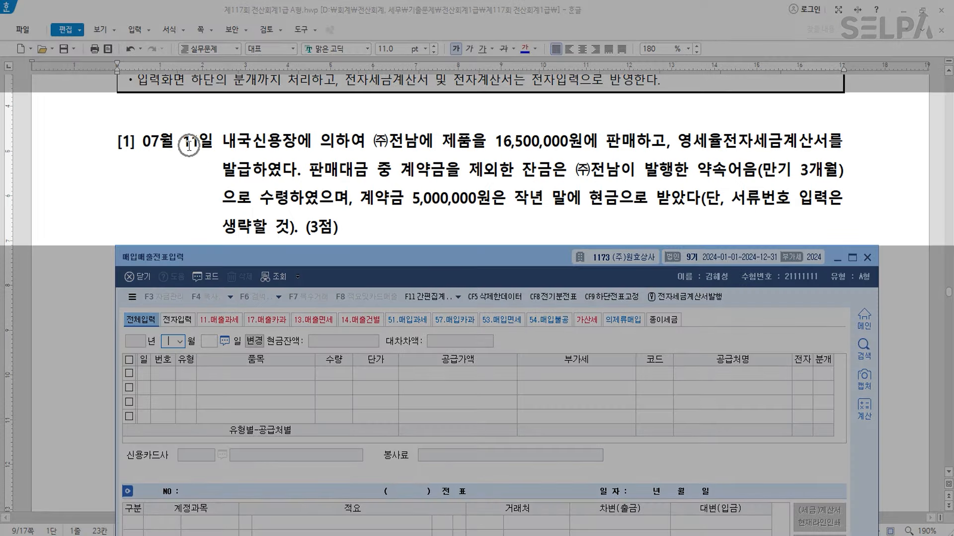
{"action": "left_click", "coordinate": [226, 142]}
{"action": "left_click_drag", "start_coordinate": [226, 142], "coordinate": [297, 141]}
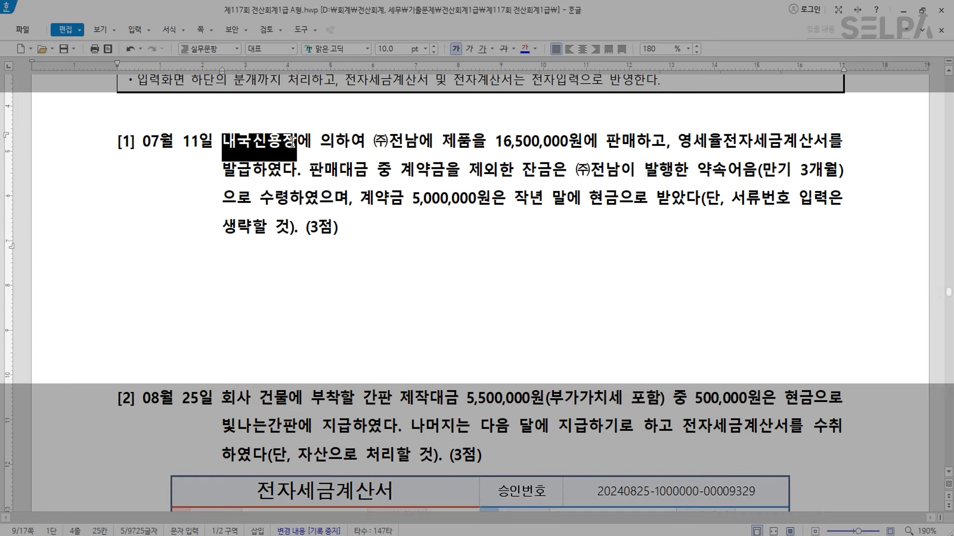
{"action": "left_click", "coordinate": [523, 49]}
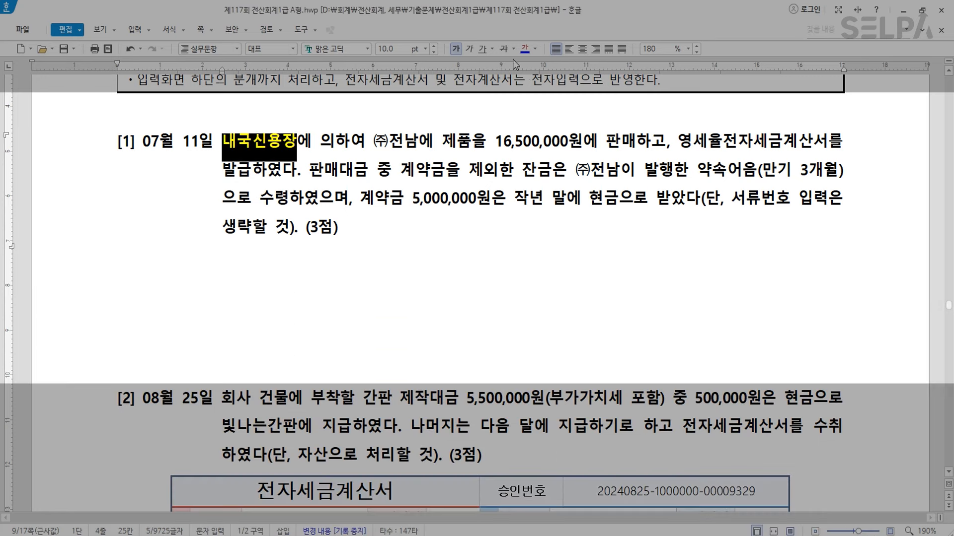
{"action": "left_click", "coordinate": [301, 148]}
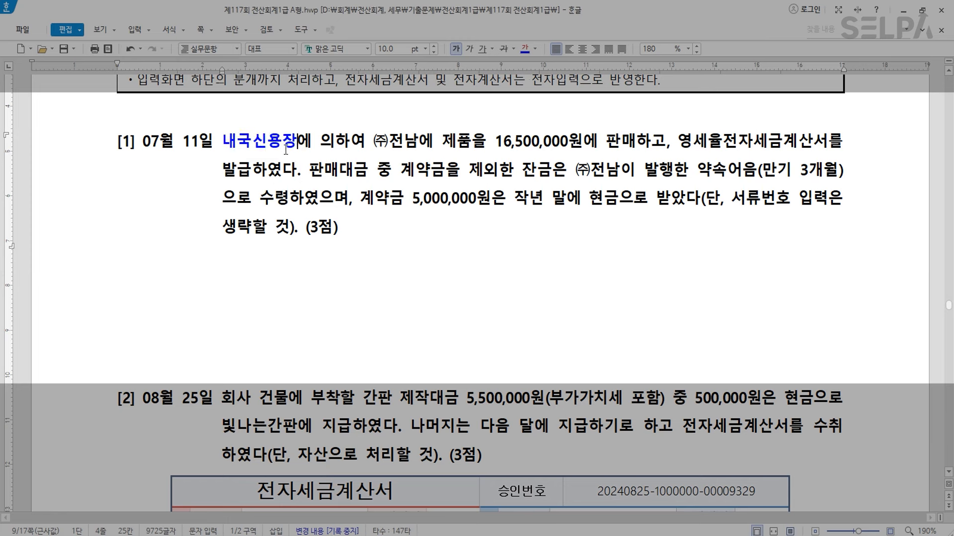
{"action": "left_click_drag", "start_coordinate": [295, 141], "coordinate": [222, 142]}
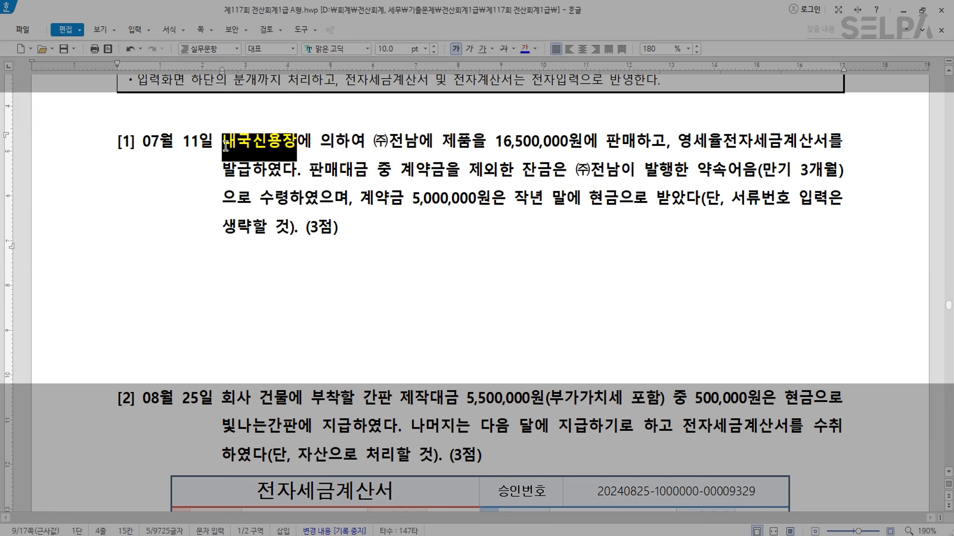
Step: Colour 판매 and 영세율전자세금계산서 in transaction [1] red
{"action": "left_click", "coordinate": [608, 148]}
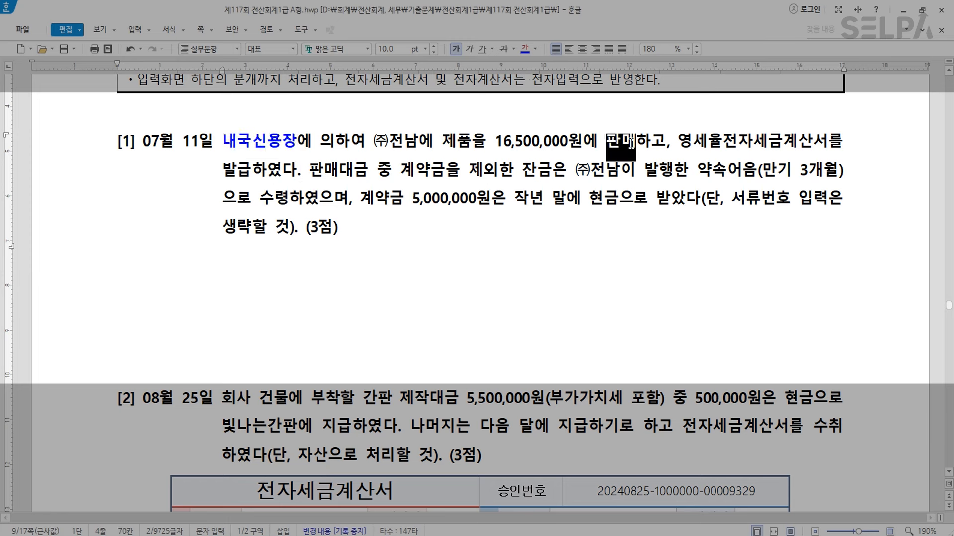
{"action": "left_click", "coordinate": [536, 49]}
{"action": "left_click", "coordinate": [541, 97]}
{"action": "left_click_drag", "start_coordinate": [679, 144], "coordinate": [828, 143]}
{"action": "left_click", "coordinate": [526, 52]}
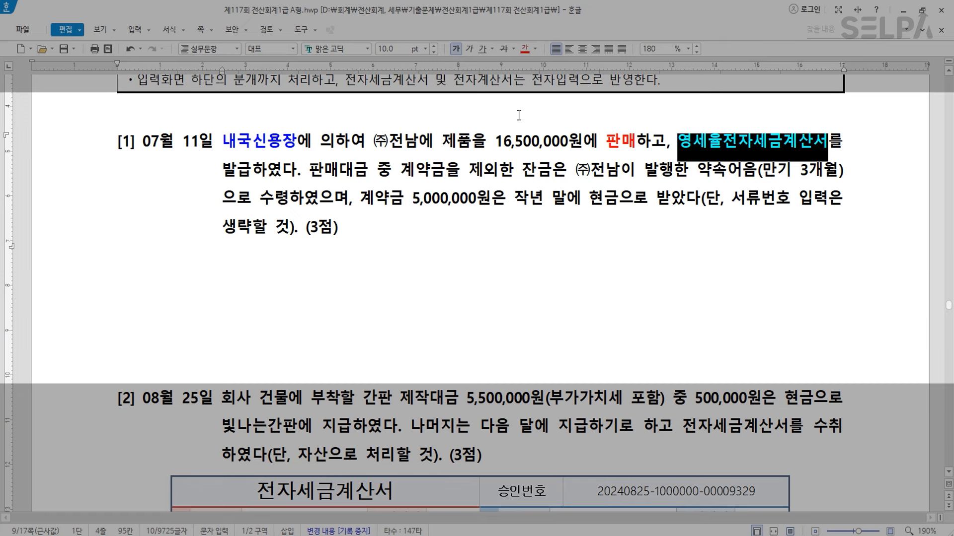
{"action": "left_click", "coordinate": [511, 170]}
Step: Switch to 매입매출전표입력 and set the date to 07월 11일
{"action": "key", "text": "alt+Tab"}
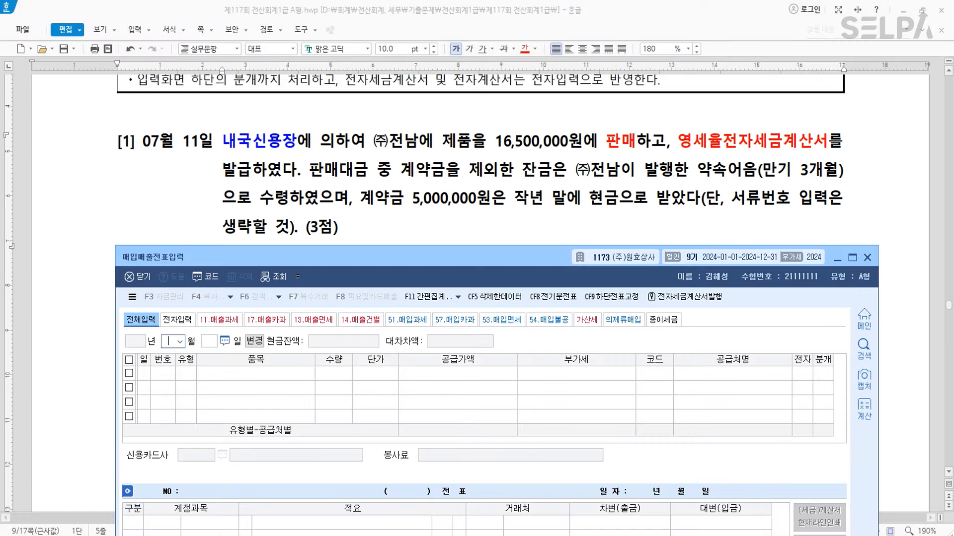
{"action": "type", "text": "0711"}
{"action": "key", "text": "Return"}
Step: Raise the entry window to expose the 부가세유형 list and set the line's 유형 to the sales type 12.영세
{"action": "left_click_drag", "start_coordinate": [398, 257], "coordinate": [405, 100]}
{"action": "left_click", "coordinate": [311, 357]}
{"action": "key", "text": "ctrl"}
{"action": "key", "text": "ctrl"}
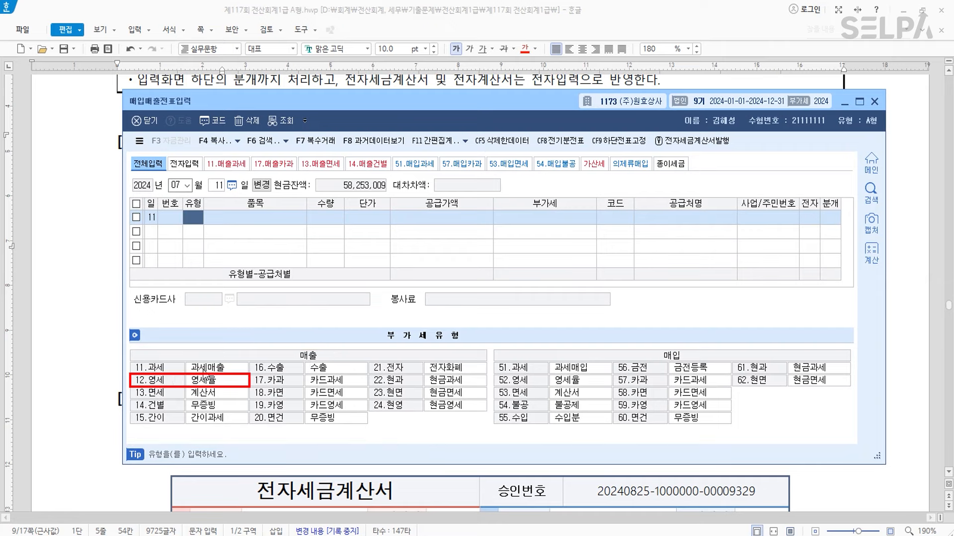
{"action": "key", "text": "ctrl"}
{"action": "left_click", "coordinate": [179, 379]}
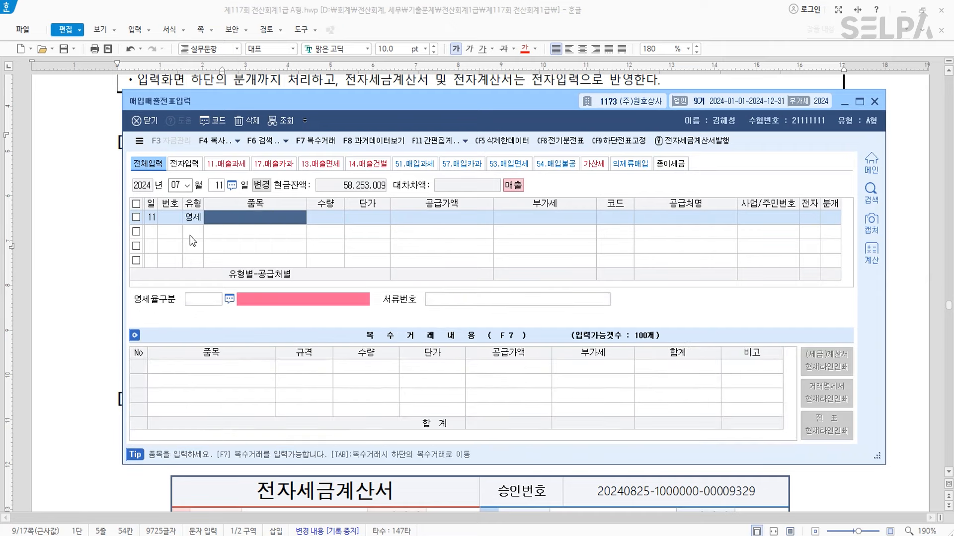
Step: Lower the entry window to reveal transaction [1], and enter 품목 제품 with 공급가액 16,500,000 on the 07월 11일 line
{"action": "left_click_drag", "start_coordinate": [439, 99], "coordinate": [437, 228]}
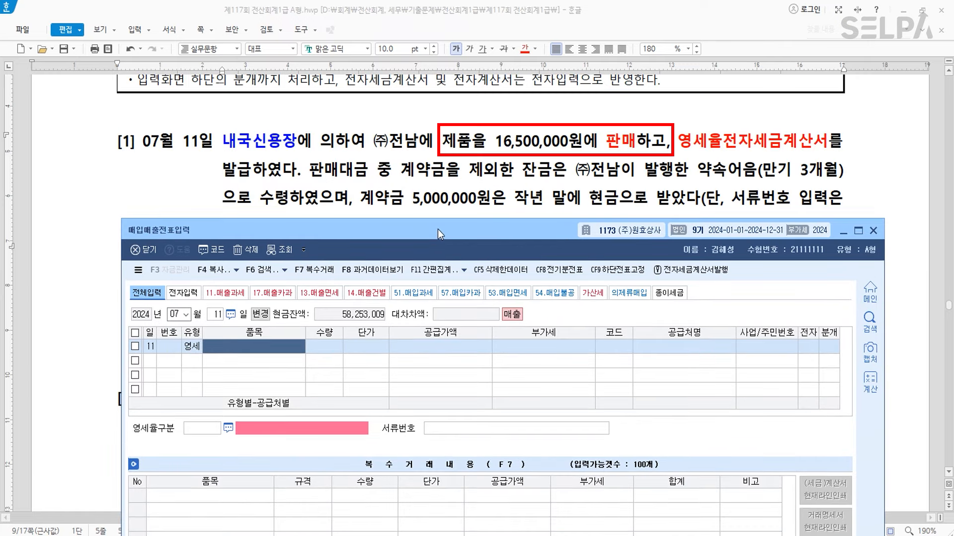
{"action": "type", "text": "제품"}
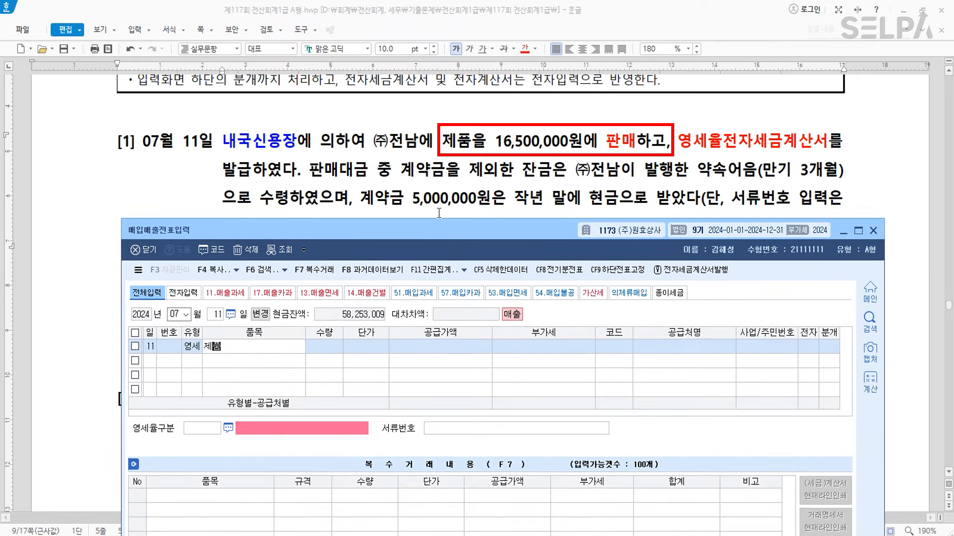
{"action": "key", "text": "Return"}
{"action": "type", "text": "16500000"}
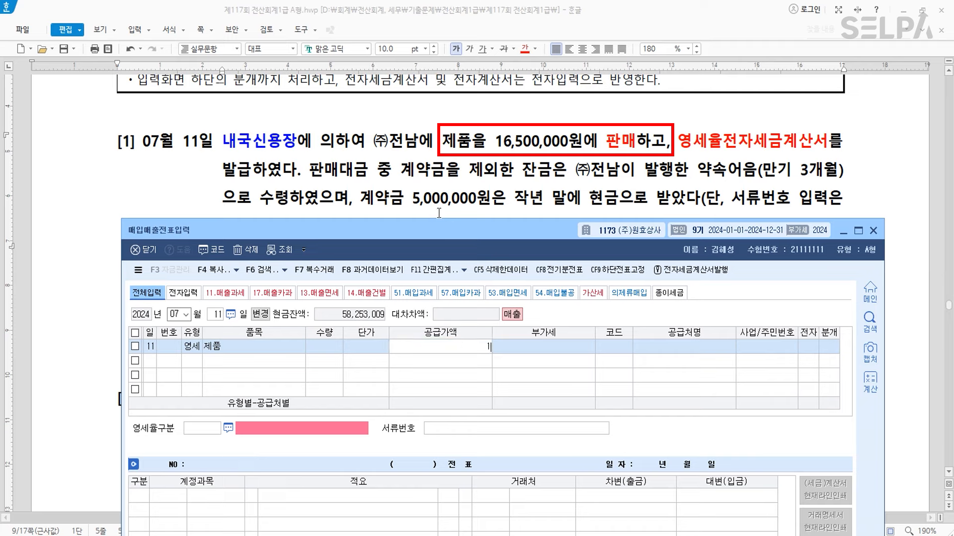
{"action": "key", "text": "Return"}
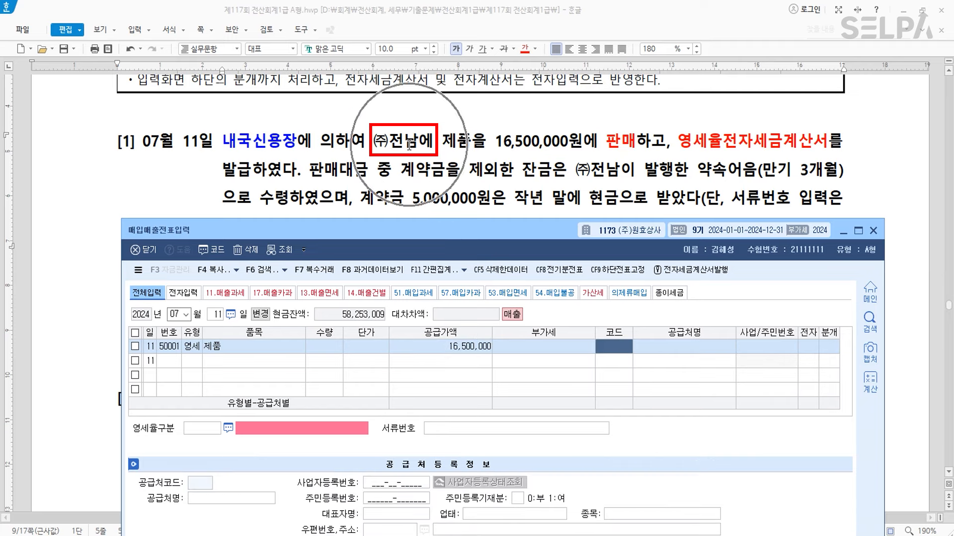
Step: Set the supplier of the 07월 11일 line to (주)전남 and mark 전자 as 여
{"action": "type", "text": "전남"}
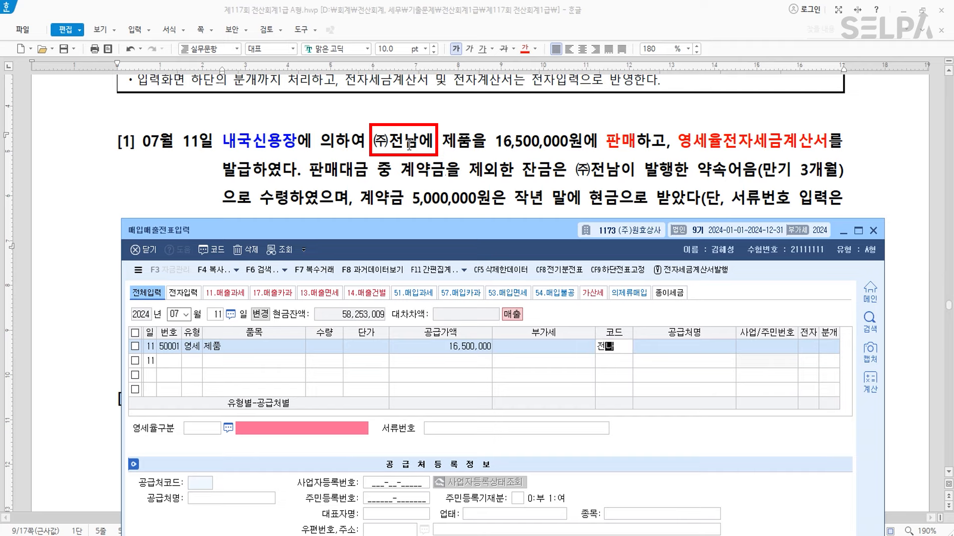
{"action": "key", "text": "Return"}
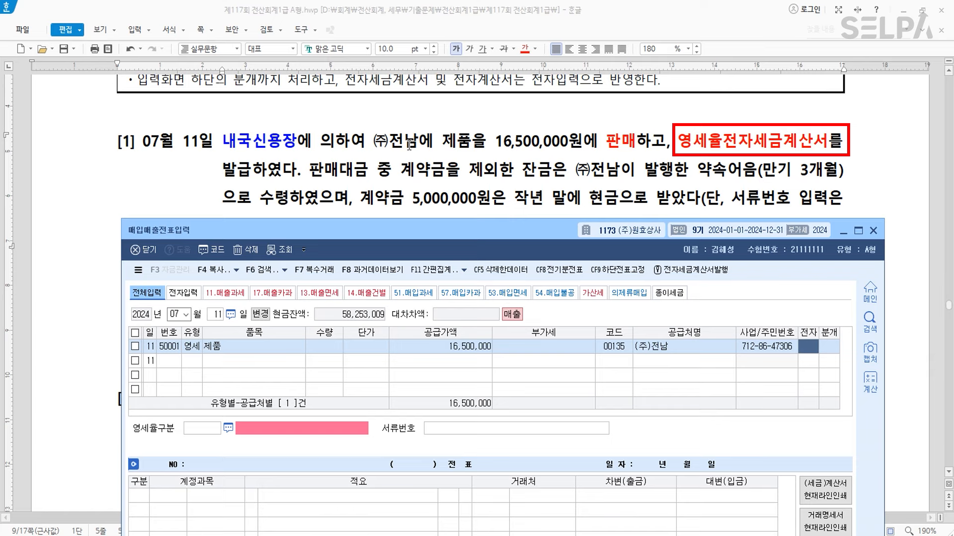
{"action": "type", "text": "1"}
{"action": "key", "text": "Return"}
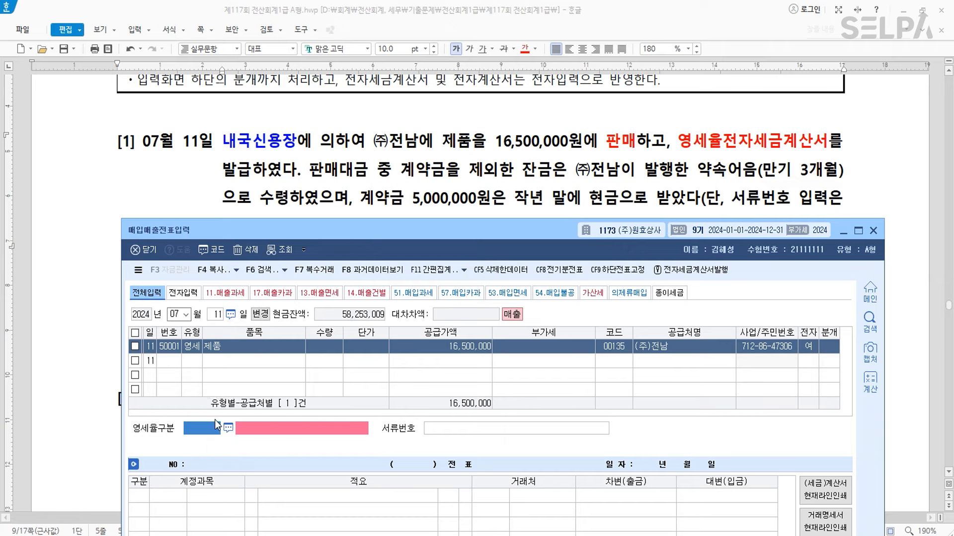
Step: Set 영세율구분 to 3 내국신용장·구매확인서에 의하여 공급하는 재화, leave 서류번호 blank, and choose 혼합 as the 분개 type
{"action": "key", "text": "F2"}
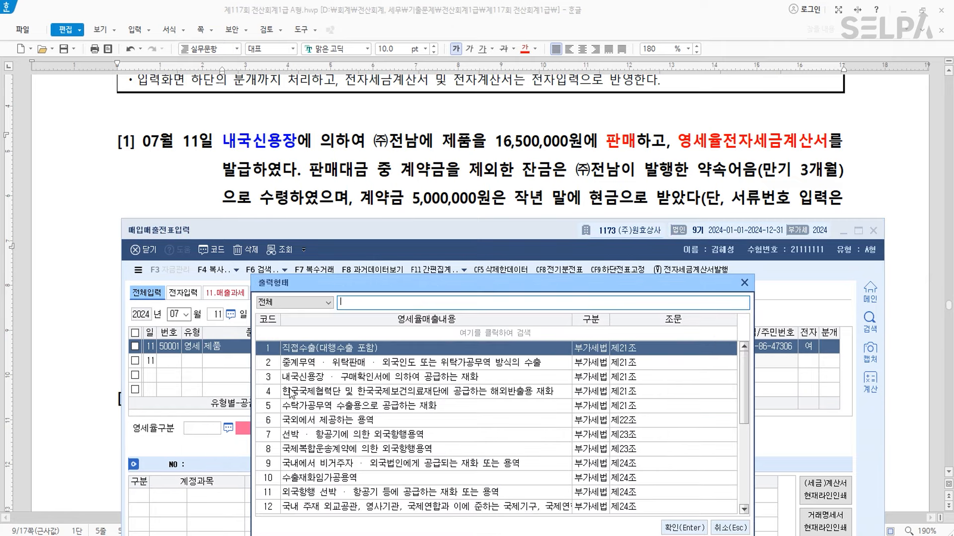
{"action": "left_click", "coordinate": [303, 380]}
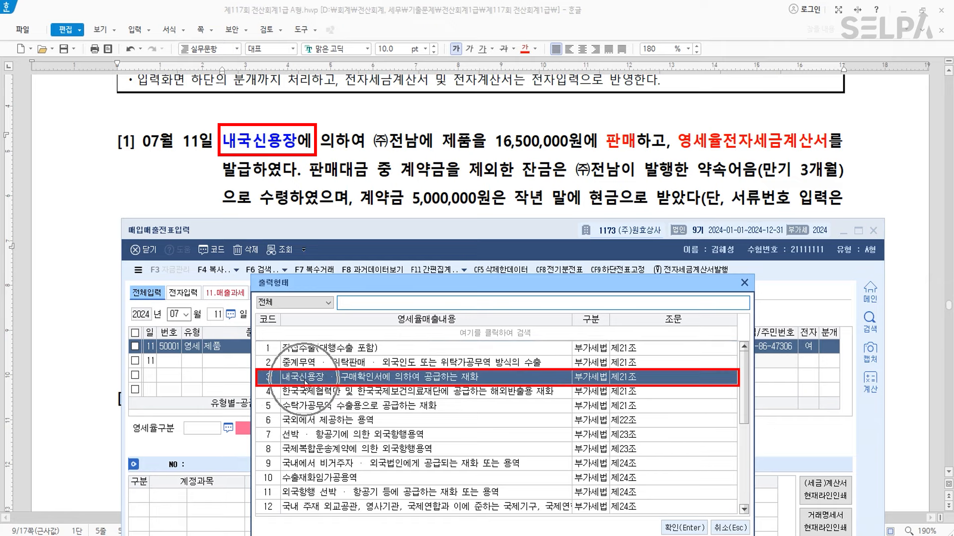
{"action": "double_click", "coordinate": [304, 380]}
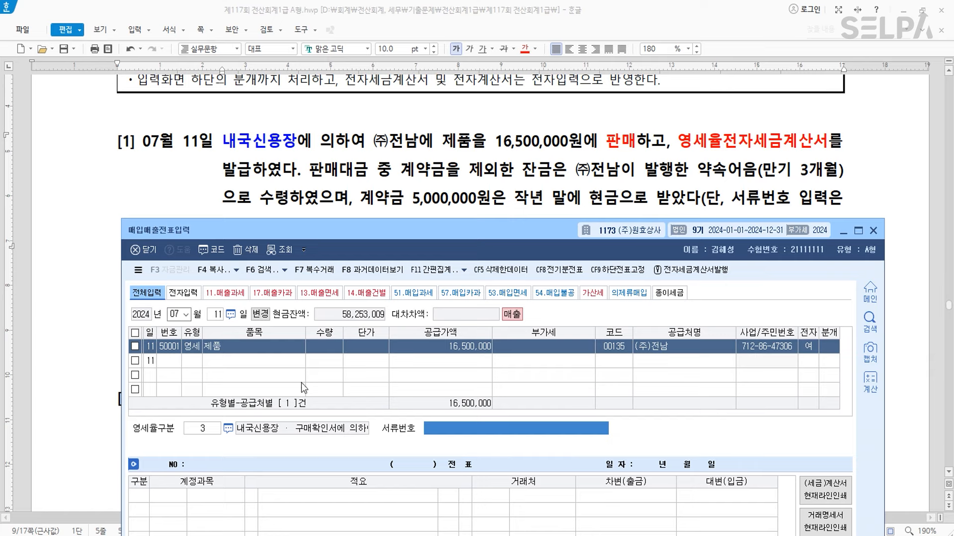
{"action": "key", "text": "Return"}
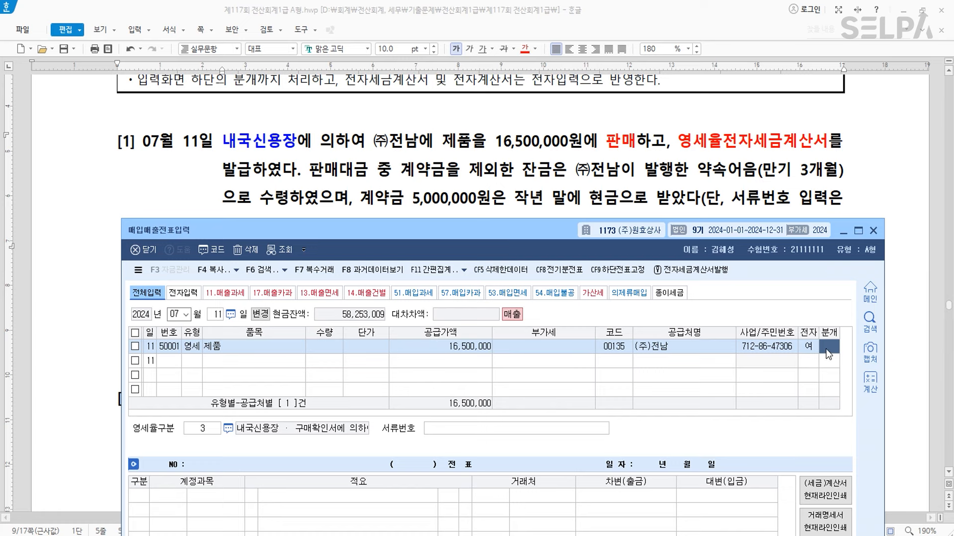
{"action": "key", "text": "3"}
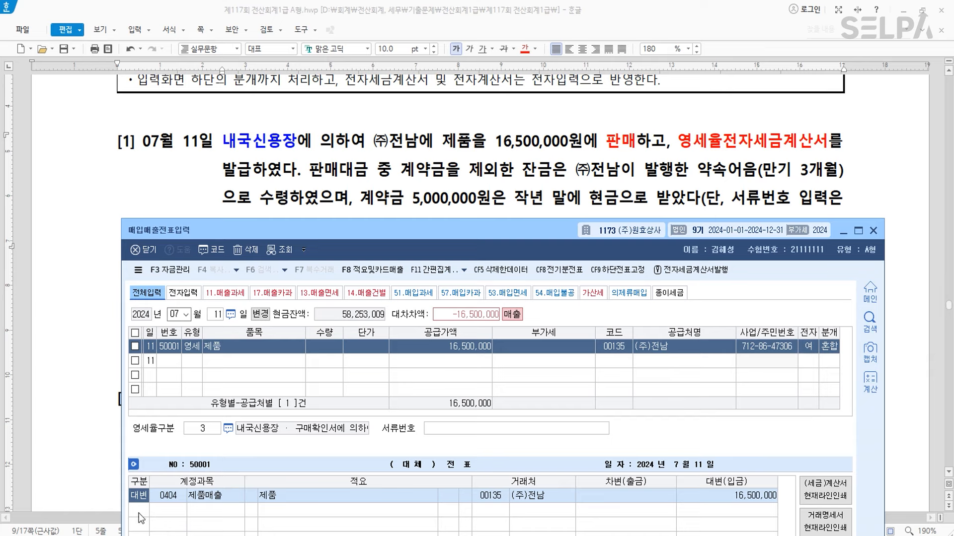
Step: Keep the 제품매출 credit line and add a 차변 line for 선수금 of 5,000,000 in the lower journal
{"action": "key", "text": "Return"}
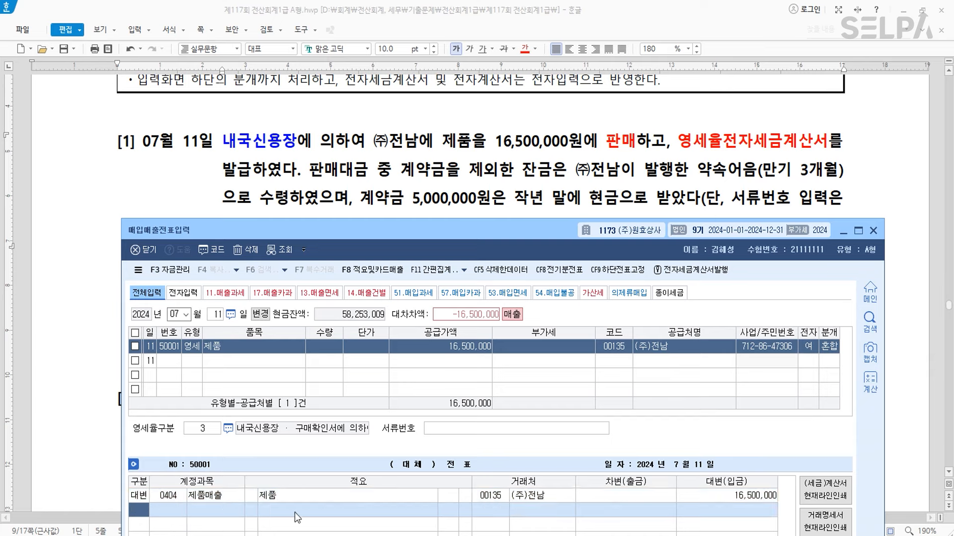
{"action": "type", "text": "3"}
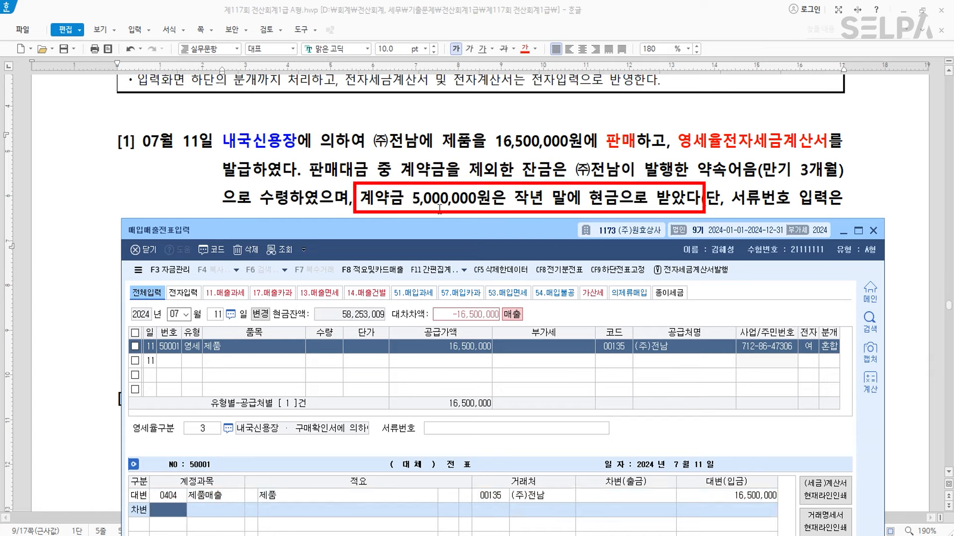
{"action": "left_click", "coordinate": [441, 208]}
{"action": "type", "text": "선수금"}
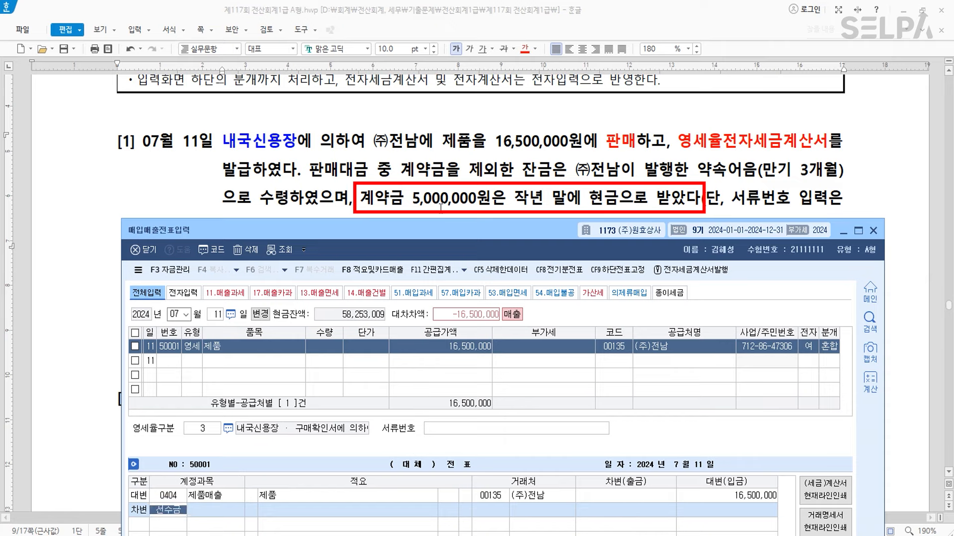
{"action": "key", "text": "Return"}
{"action": "key", "text": "Return"}
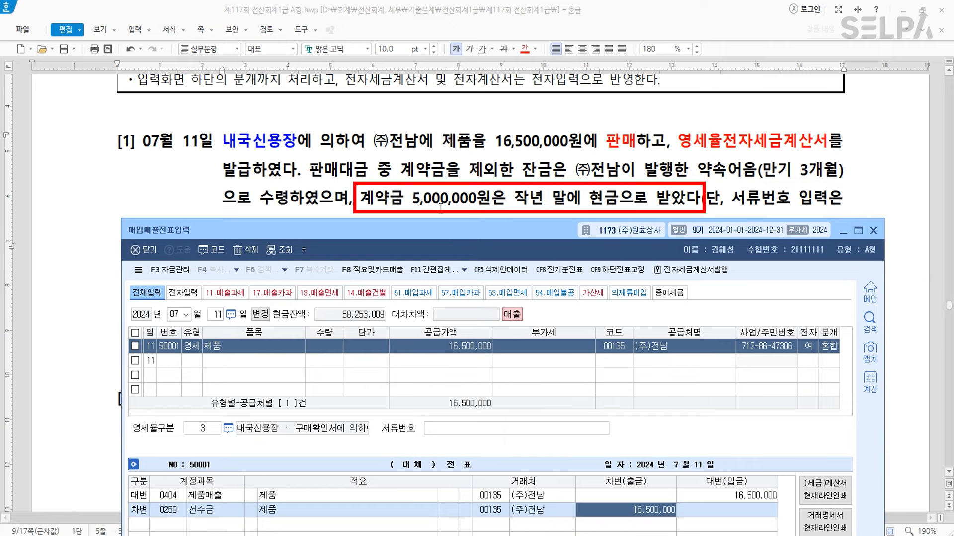
{"action": "type", "text": "5000000"}
{"action": "key", "text": "Return"}
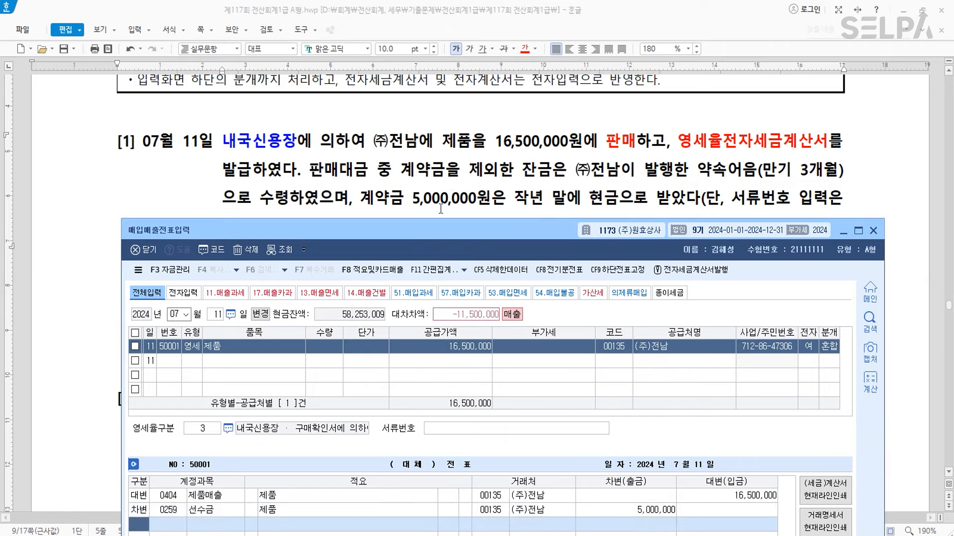
Step: Add a 차변 line for 0110 받을어음 of 11,500,000 and complete the 07월 11일 voucher
{"action": "type", "text": "3"}
{"action": "key", "text": "Return"}
{"action": "type", "text": "0110"}
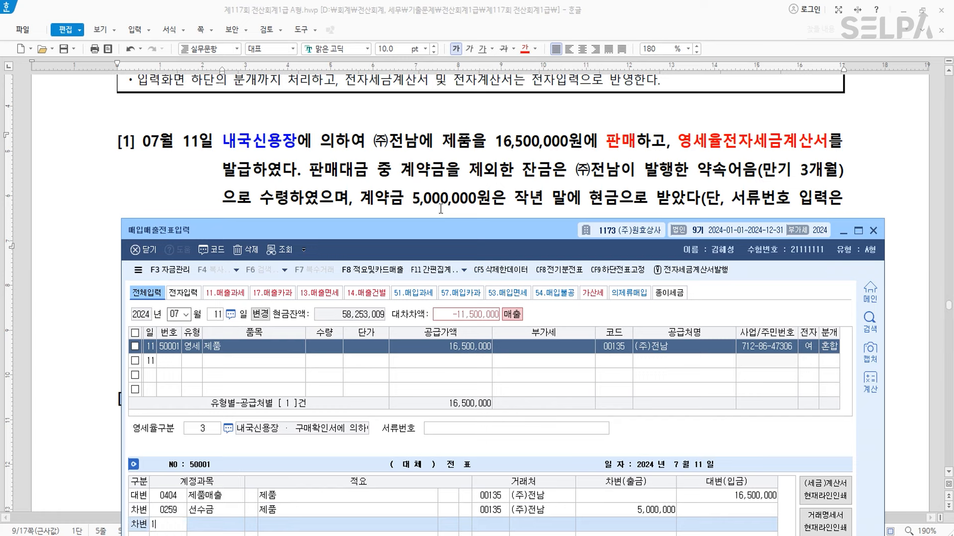
{"action": "key", "text": "Return"}
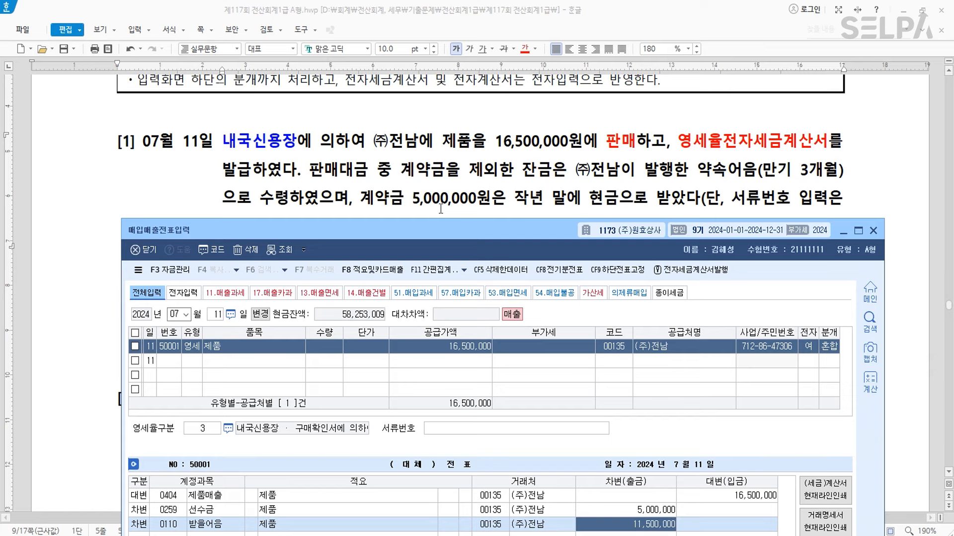
{"action": "key", "text": "Return"}
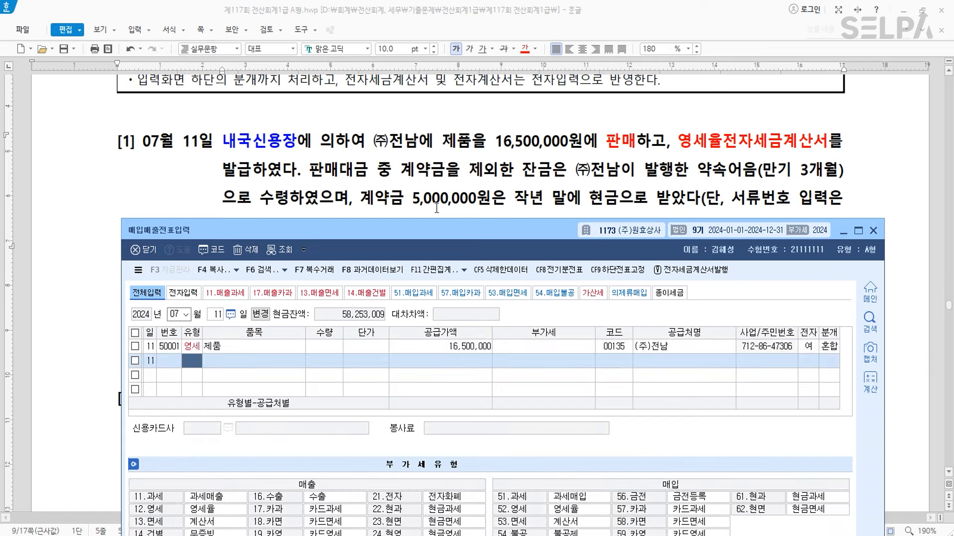
Step: Switch to the exam document at transaction [2] and colour 자산으로 처리 and 간판 red
{"action": "scroll", "coordinate": [500, 182], "scroll_direction": "down", "scroll_amount": 5}
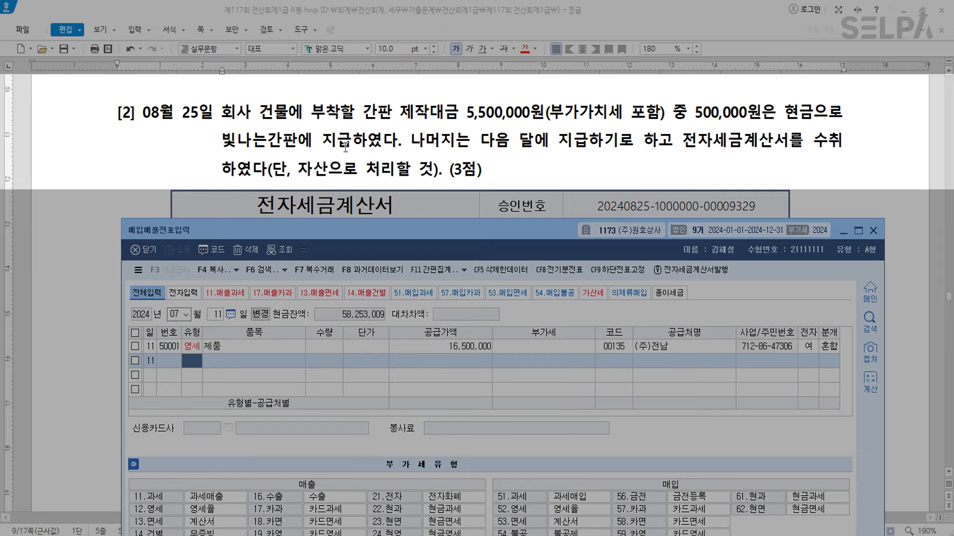
{"action": "left_click", "coordinate": [395, 145]}
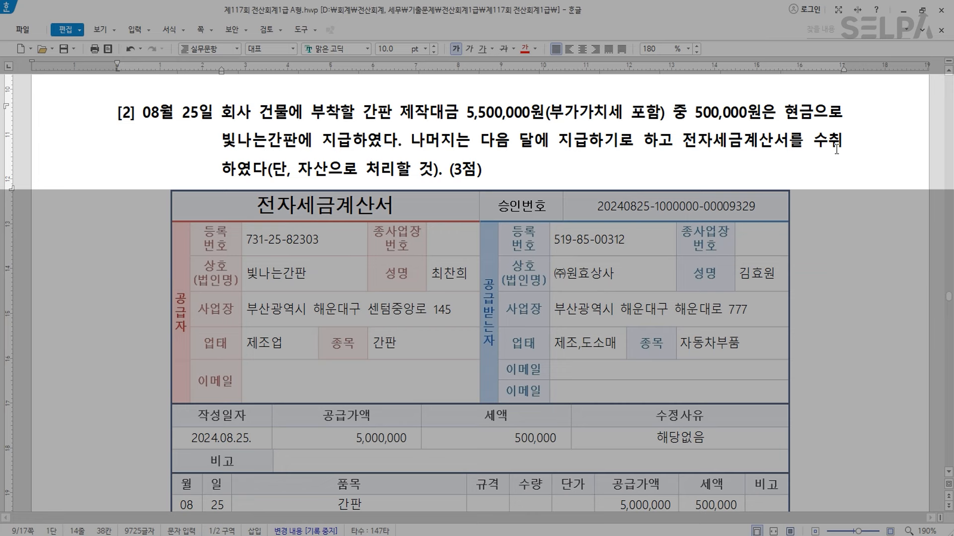
{"action": "left_click_drag", "start_coordinate": [297, 170], "coordinate": [396, 170]}
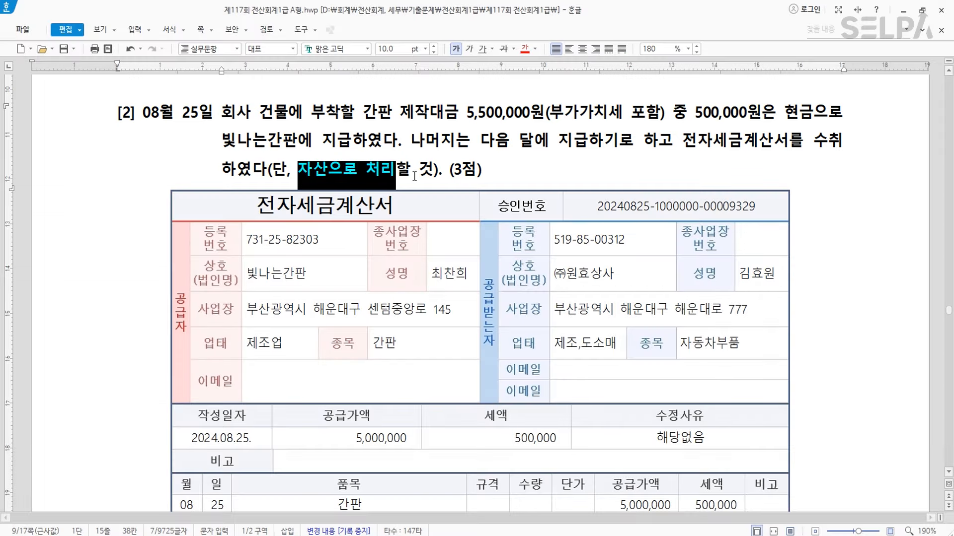
{"action": "left_click", "coordinate": [393, 174]}
{"action": "left_click_drag", "start_coordinate": [395, 118], "coordinate": [363, 118]}
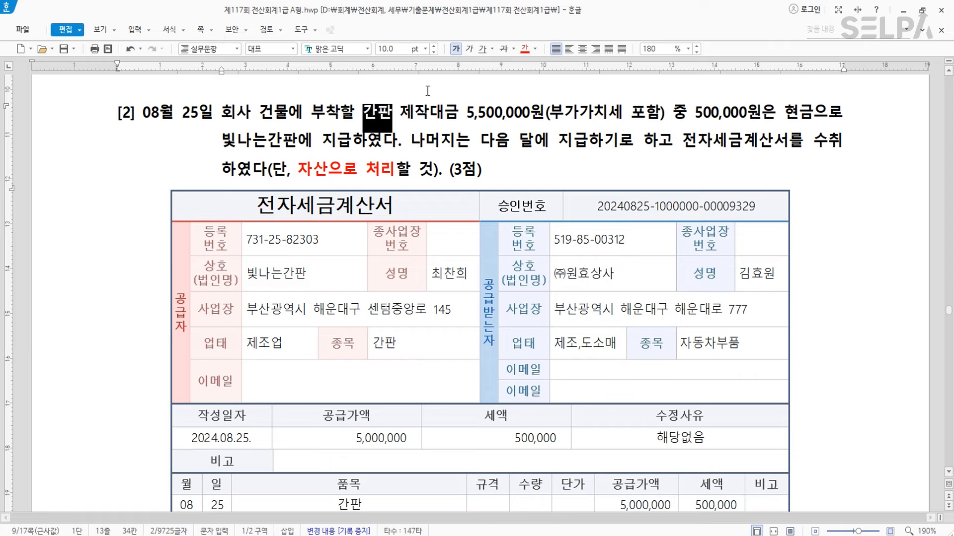
{"action": "left_click", "coordinate": [526, 50]}
Step: Insert the note ">> 비품, 건물, 소모품" right after 간판 in transaction [2]
{"action": "scroll", "coordinate": [425, 148], "scroll_direction": "up", "scroll_amount": 1}
{"action": "left_click", "coordinate": [395, 134]}
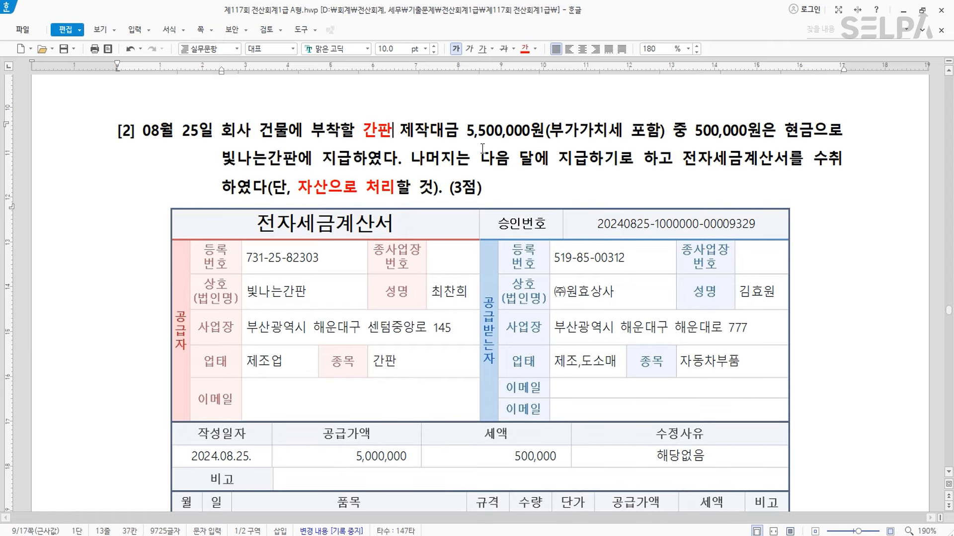
{"action": "type", "text": ">>"}
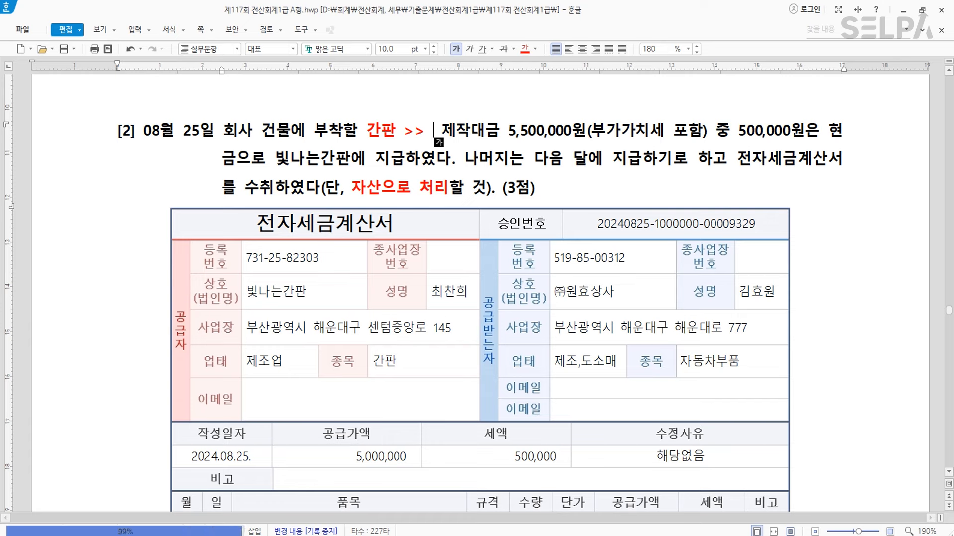
{"action": "type", "text": "비품"}
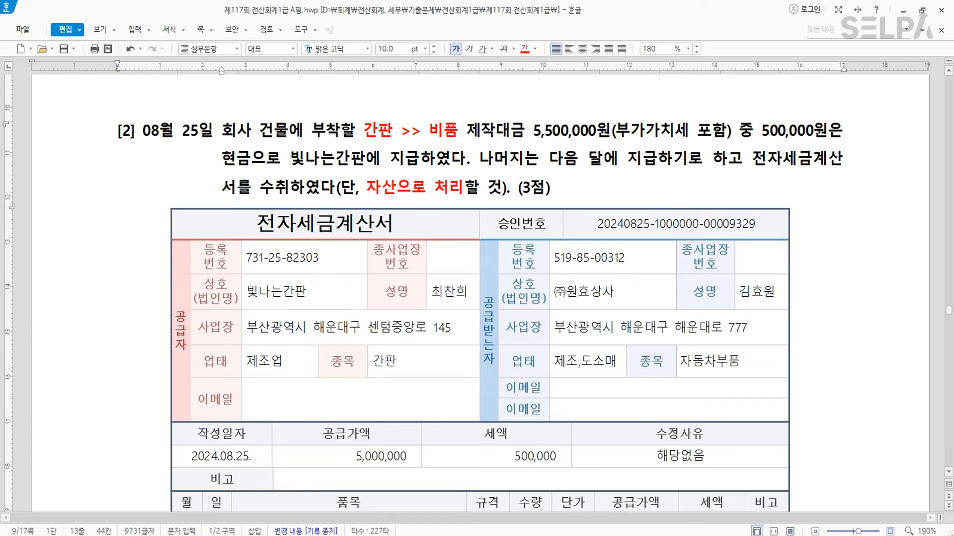
{"action": "type", "text": ", "}
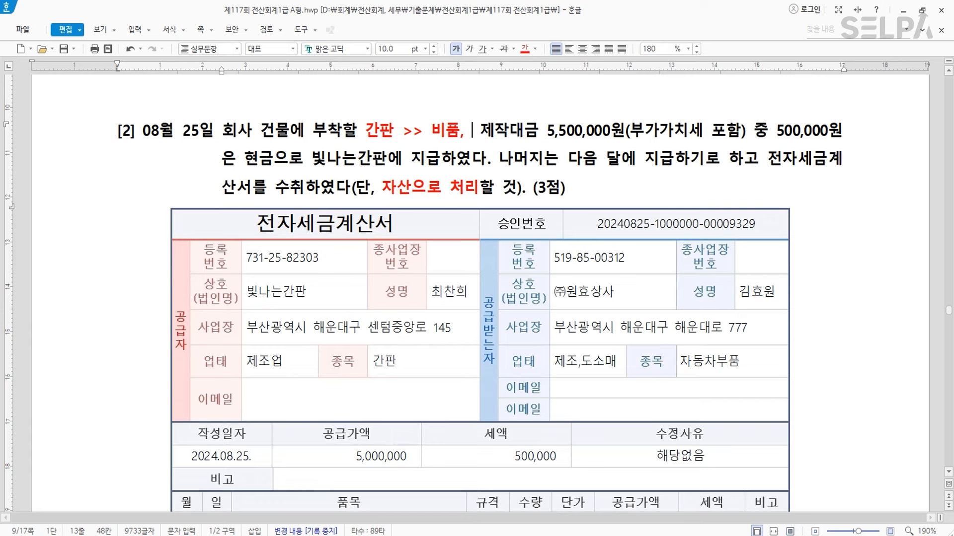
{"action": "type", "text": "건물, "}
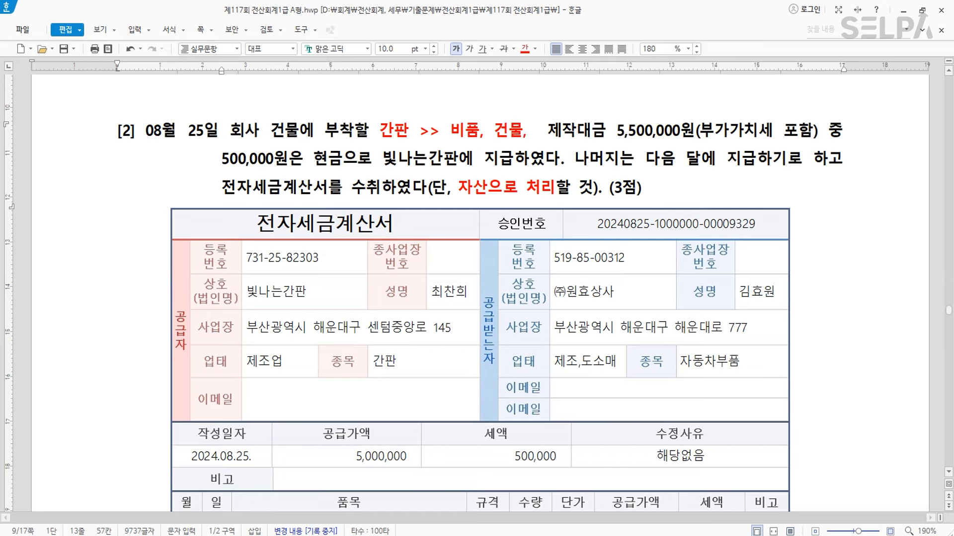
{"action": "type", "text": " 소"}
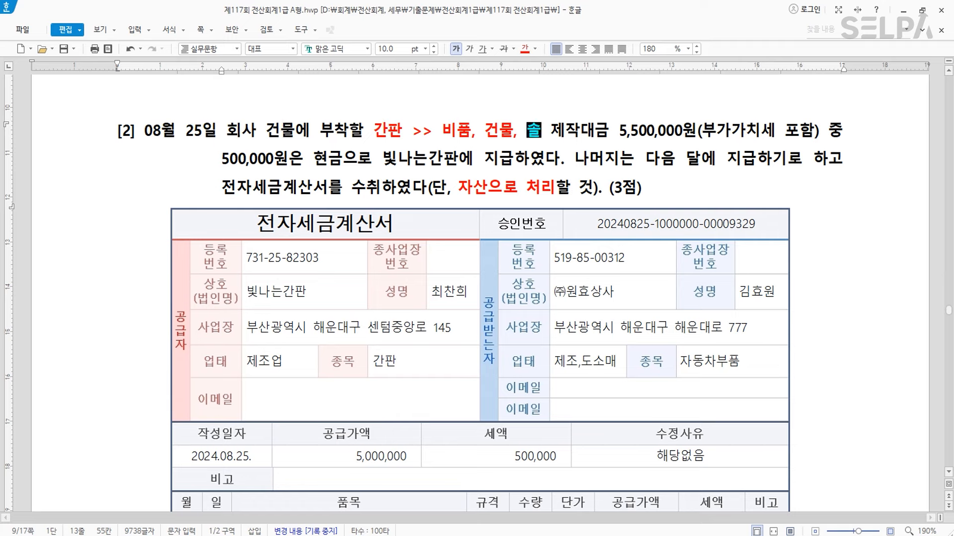
{"action": "type", "text": "모품"}
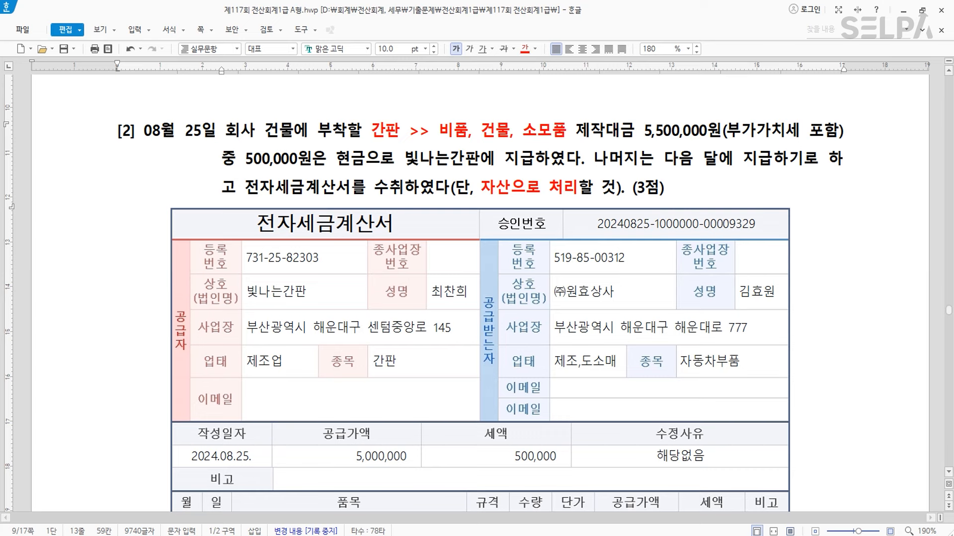
Step: Colour the word 비품 in the inserted note blue and review the 전자세금계산서 below transaction [2]
{"action": "left_click_drag", "start_coordinate": [440, 130], "coordinate": [467, 131]}
{"action": "left_click", "coordinate": [535, 49]}
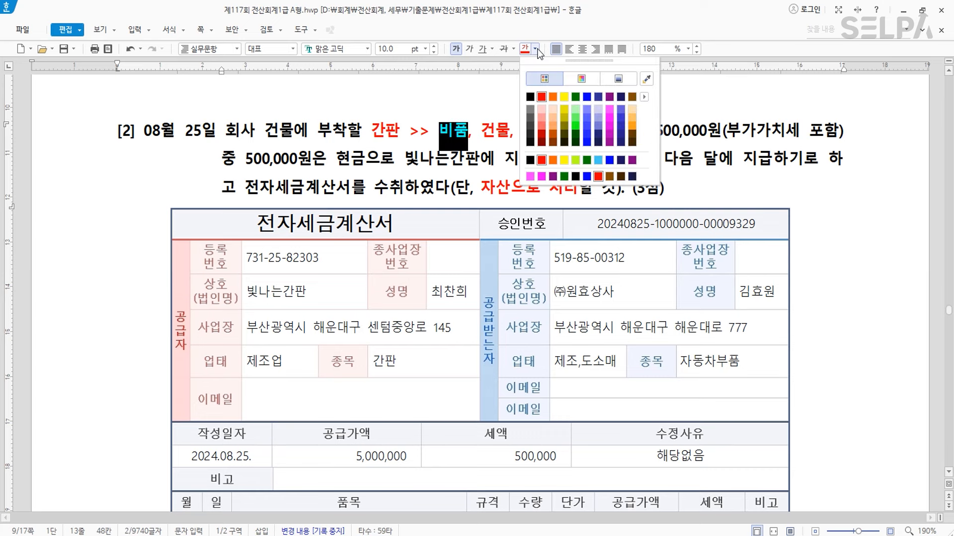
{"action": "left_click", "coordinate": [586, 95]}
{"action": "left_click", "coordinate": [497, 131]}
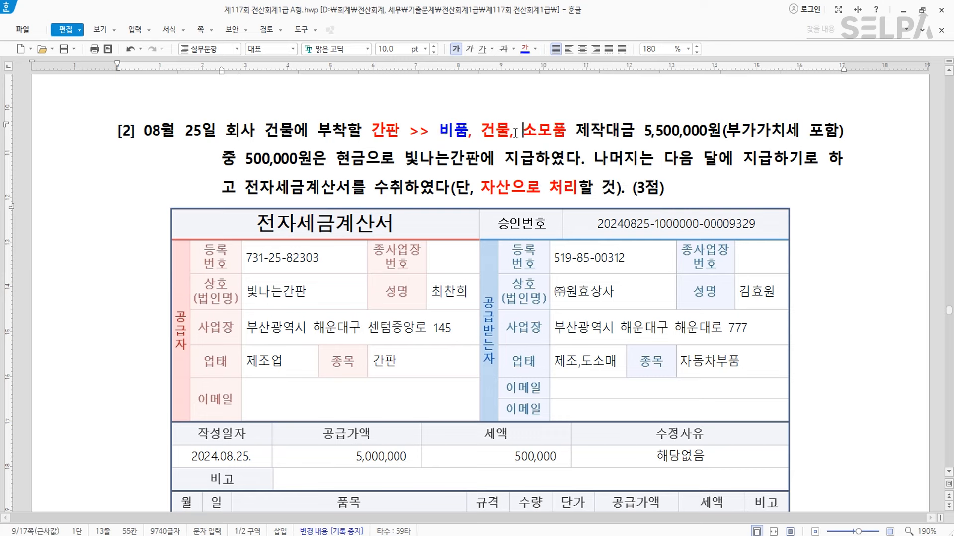
{"action": "scroll", "coordinate": [496, 366], "scroll_direction": "down", "scroll_amount": 3}
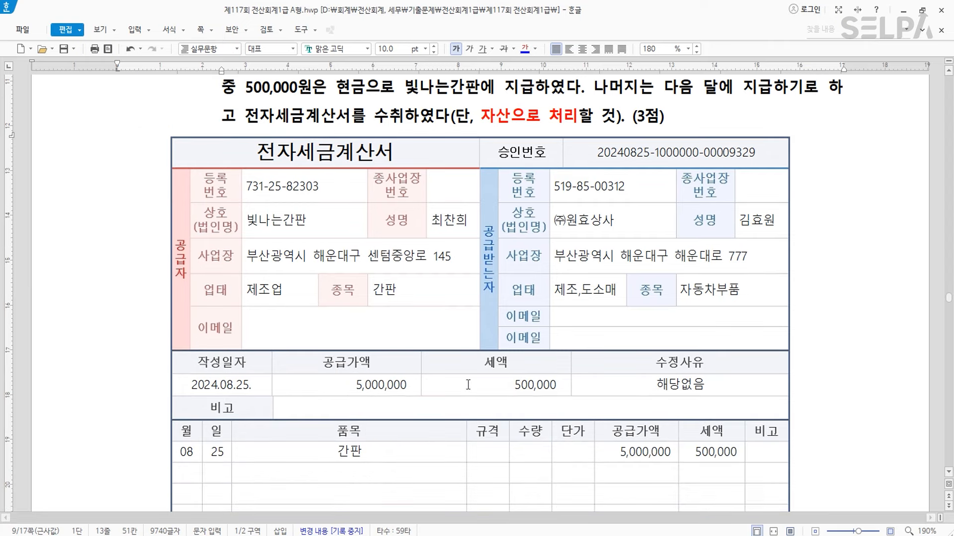
{"action": "scroll", "coordinate": [412, 259], "scroll_direction": "up", "scroll_amount": 3}
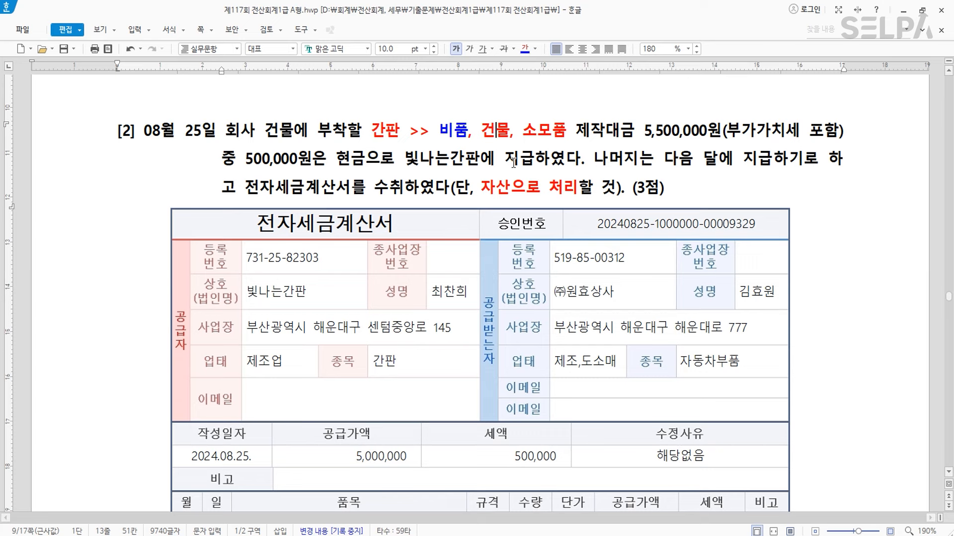
{"action": "key", "text": "Hangul"}
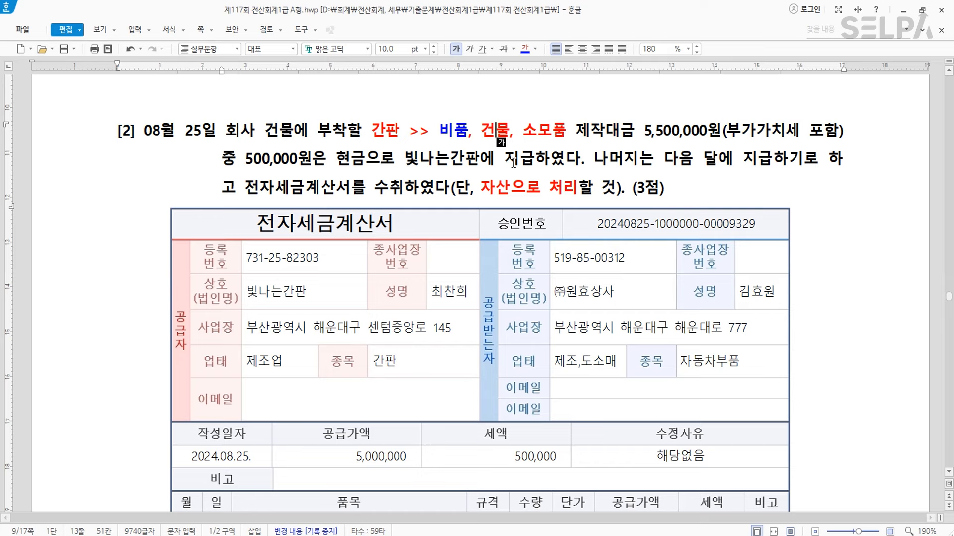
{"action": "left_click", "coordinate": [506, 185]}
{"action": "key", "text": "ctrl"}
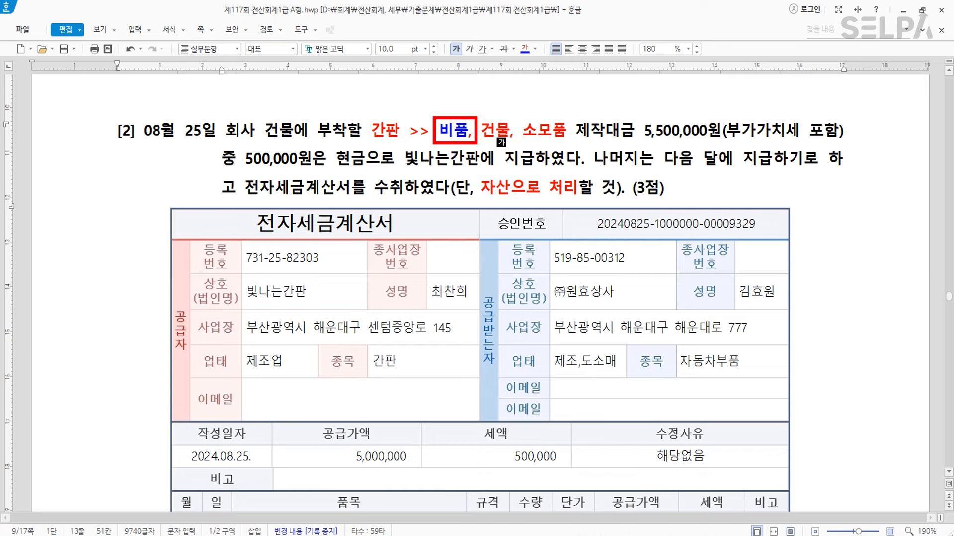
Step: Switch to 매입매출전표입력 and set the voucher date to 08월 25일 for transaction [2]
{"action": "left_click", "coordinate": [593, 482]}
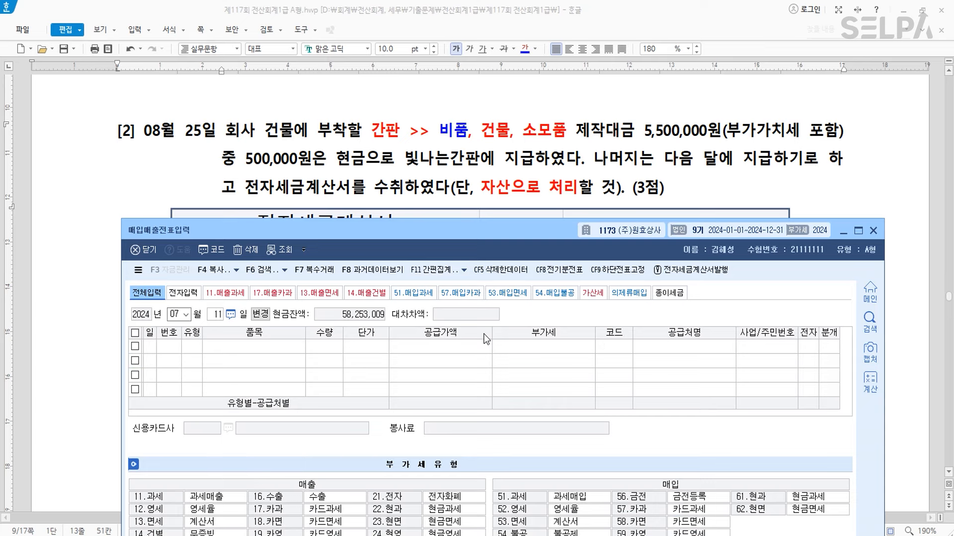
{"action": "type", "text": "08"}
{"action": "key", "text": "Return"}
{"action": "type", "text": "25"}
{"action": "key", "text": "Return"}
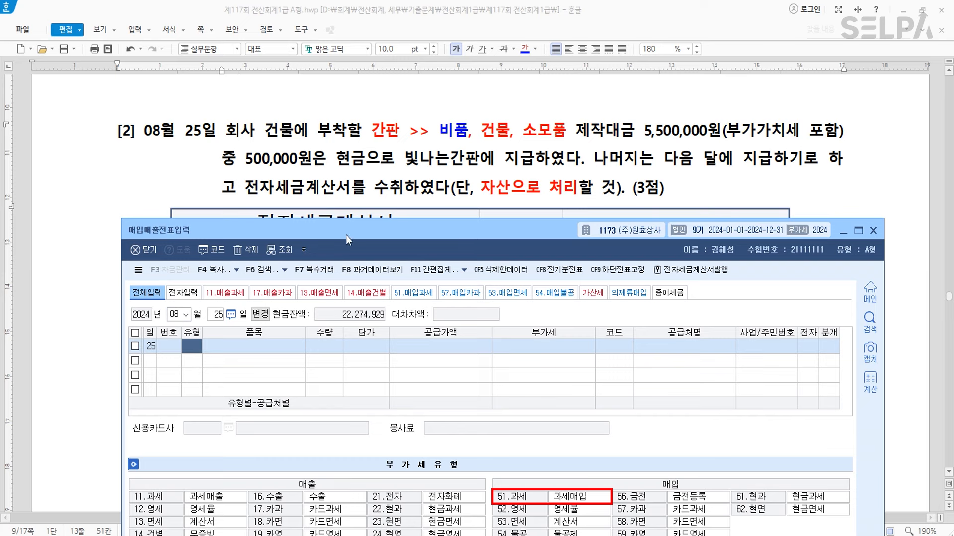
Step: Enter a 51.과세 purchase row with 품목 간판, 공급가액 5,000,000 and 부가세 500,000
{"action": "type", "text": "51"}
{"action": "key", "text": "Return"}
{"action": "type", "text": "간판"}
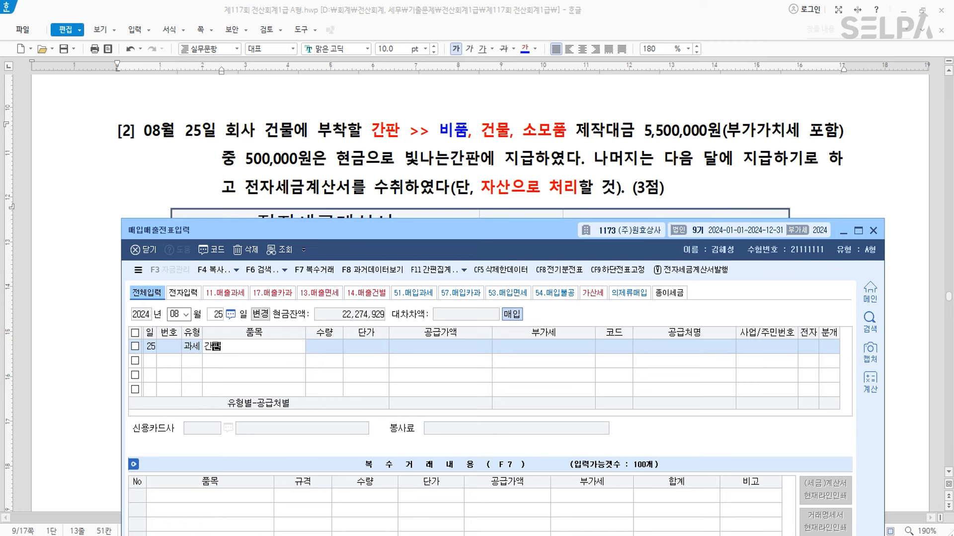
{"action": "key", "text": "Return"}
{"action": "key", "text": "Return"}
{"action": "key", "text": "Return"}
{"action": "type", "text": "5500000"}
{"action": "key", "text": "Return"}
{"action": "key", "text": "Return"}
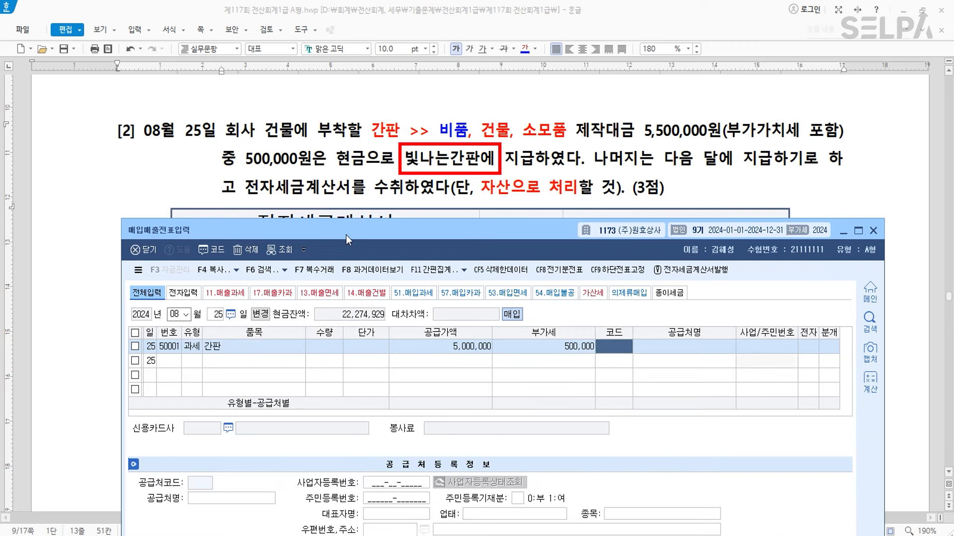
Step: Set 빛나는간판 as the 공급처, mark 전자 as 여 and choose 혼합 as the 분개 type
{"action": "type", "text": "빛내"}
{"action": "key", "text": "Return"}
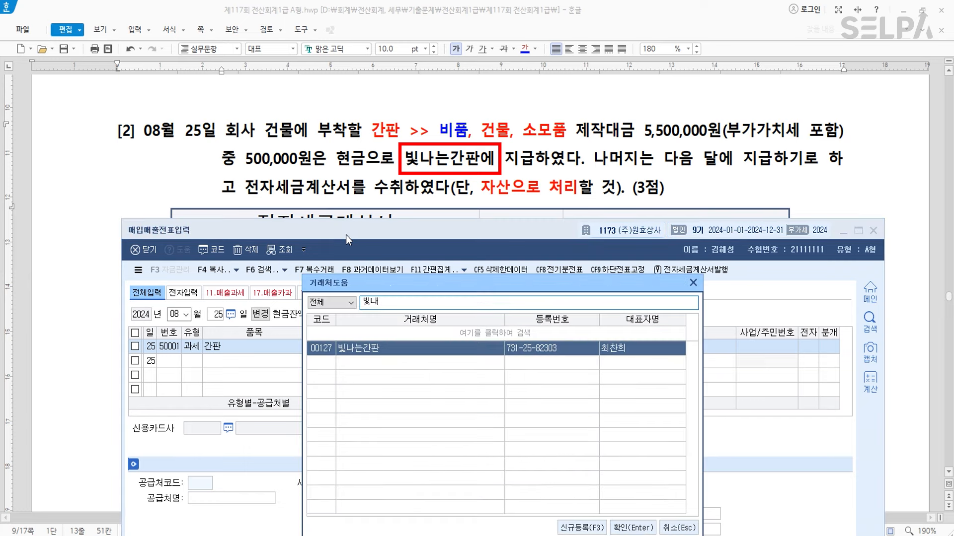
{"action": "key", "text": "Return"}
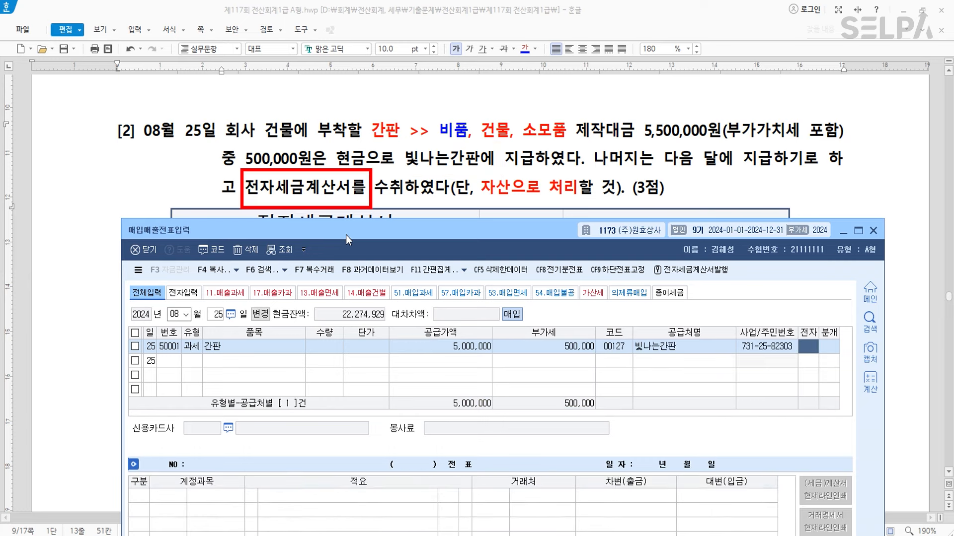
{"action": "type", "text": "1"}
{"action": "key", "text": "Return"}
{"action": "type", "text": "3"}
{"action": "key", "text": "Return"}
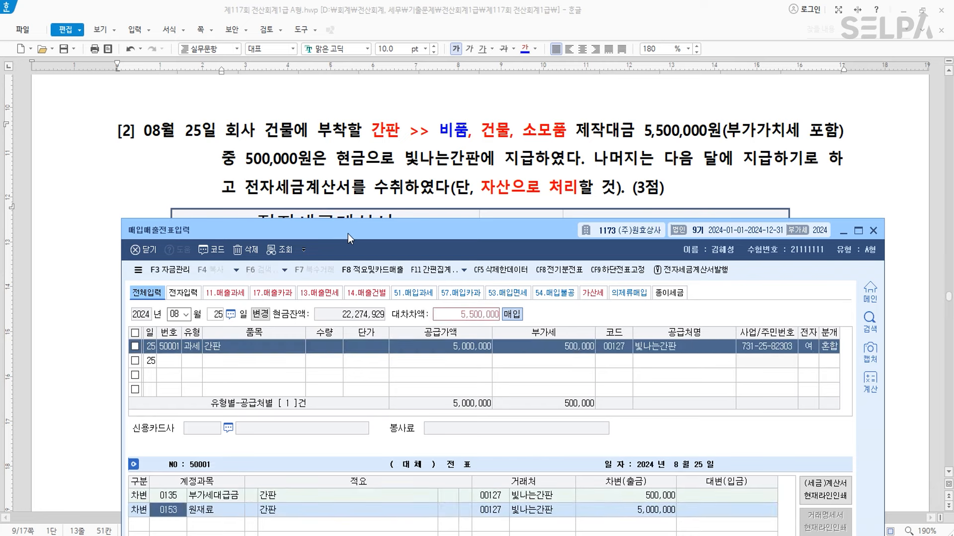
Step: Replace the 원재료 account with 비품 and add a 대변 line for 0101 현금 of 500,000
{"action": "type", "text": "비품"}
{"action": "key", "text": "Return"}
{"action": "key", "text": "Return"}
{"action": "key", "text": "Return"}
{"action": "type", "text": "4101"}
{"action": "key", "text": "Return"}
{"action": "type", "text": "500000"}
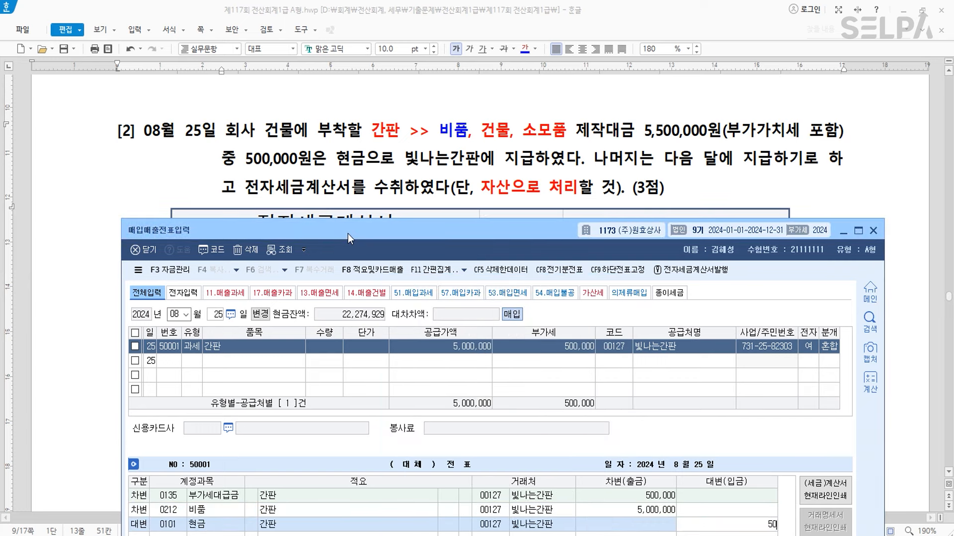
{"action": "key", "text": "Return"}
Step: Add a 대변 line for 0253 미지급금 of 5,000,000 and complete the 08월 25일 voucher
{"action": "left_click_drag", "start_coordinate": [407, 229], "coordinate": [408, 205]}
{"action": "type", "text": "4"}
{"action": "key", "text": "Return"}
{"action": "type", "text": "253"}
{"action": "key", "text": "Return"}
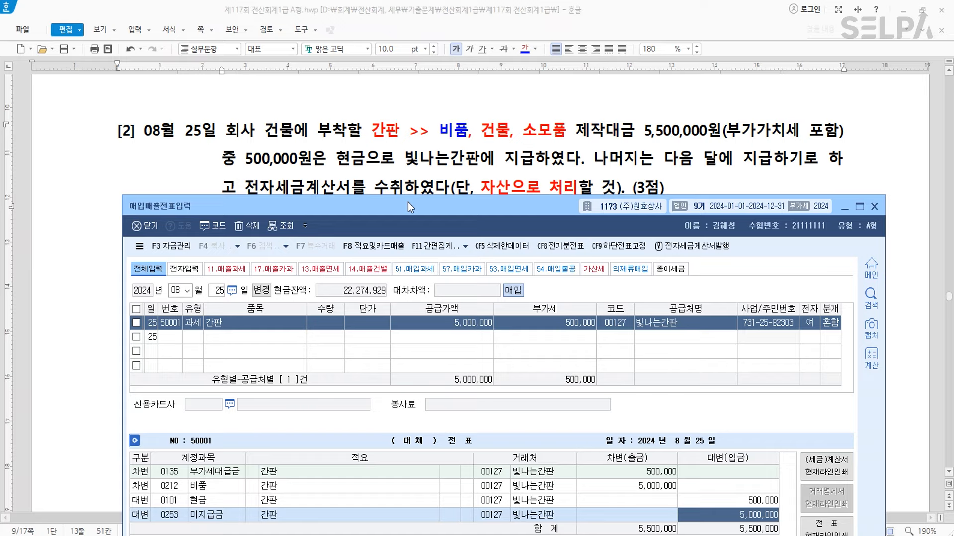
{"action": "key", "text": "Return"}
Step: Bring transaction [3] of the exam document into view and set the voucher date to 09월 17일
{"action": "left_click_drag", "start_coordinate": [407, 201], "coordinate": [404, 243]}
{"action": "scroll", "coordinate": [464, 200], "scroll_direction": "down", "scroll_amount": 3}
{"action": "scroll", "coordinate": [465, 201], "scroll_direction": "down", "scroll_amount": 8}
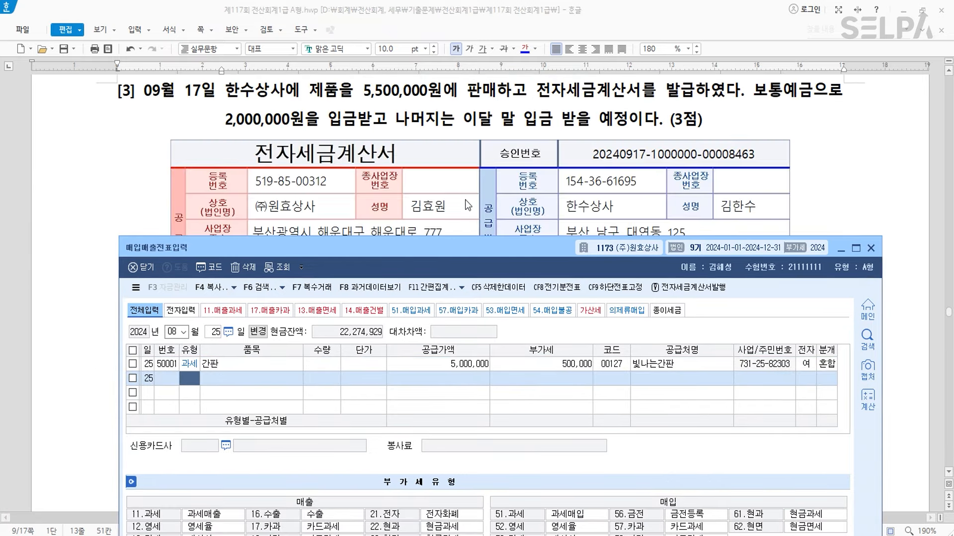
{"action": "key", "text": "Escape"}
{"action": "key", "text": "Escape"}
{"action": "type", "text": "09"}
{"action": "key", "text": "Return"}
{"action": "type", "text": "17"}
{"action": "key", "text": "Return"}
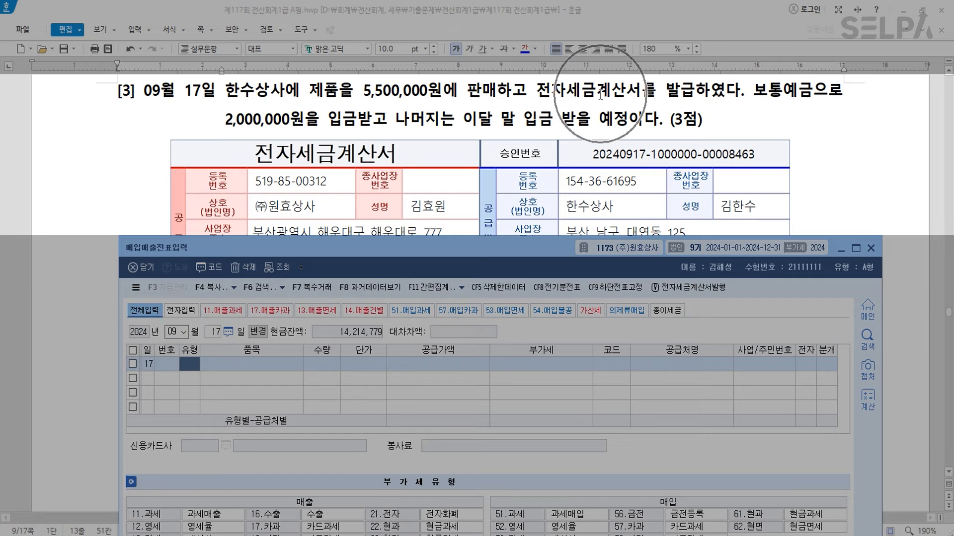
Step: Start an 11.과세 sales row with 품목 제품, leaving 수량 and 단가 empty
{"action": "type", "text": "11"}
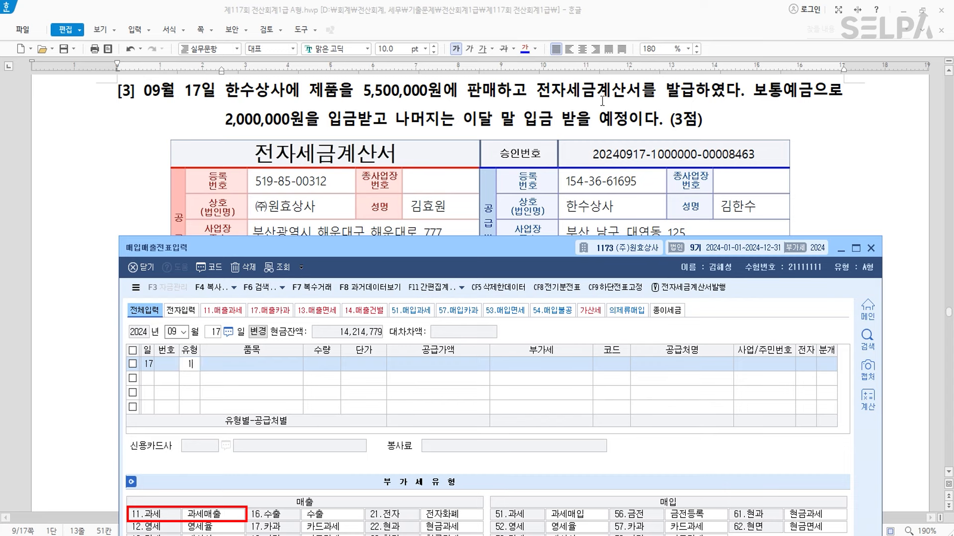
{"action": "key", "text": "Return"}
{"action": "type", "text": "제품"}
{"action": "key", "text": "Return"}
{"action": "key", "text": "Return"}
{"action": "key", "text": "Return"}
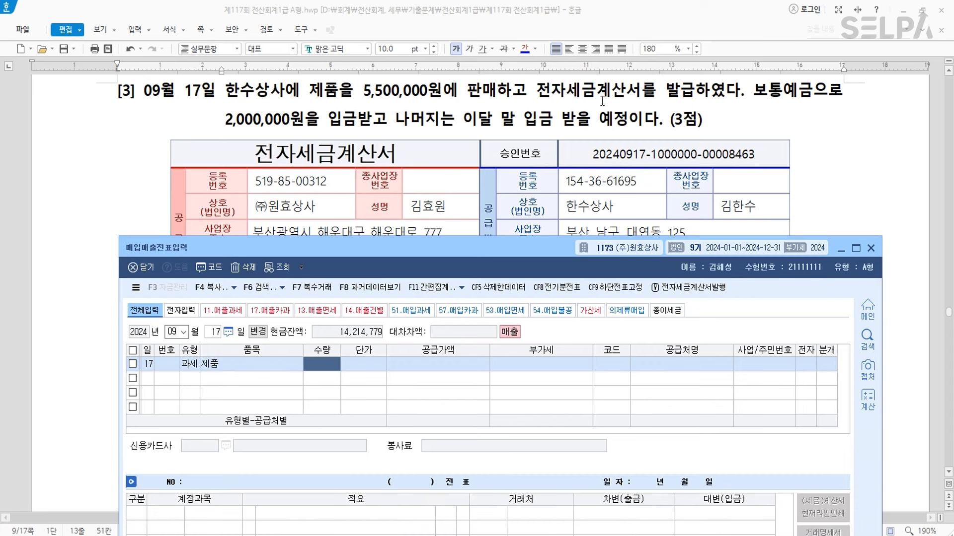
Step: Check the amounts in transaction [3]'s 전자세금계산서 and enter 공급가액 5,000,000 with 부가세 500,000 in the sales row
{"action": "left_click_drag", "start_coordinate": [485, 254], "coordinate": [467, 448]}
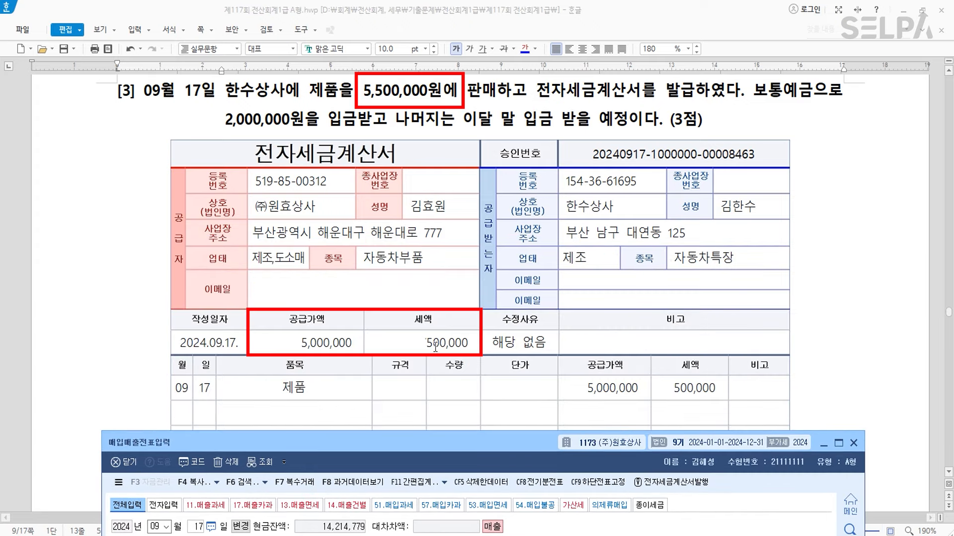
{"action": "key", "text": "ctrl"}
{"action": "key", "text": "ctrl"}
{"action": "key", "text": "ctrl"}
{"action": "key", "text": "ctrl"}
{"action": "key", "text": "ctrl"}
{"action": "key", "text": "ctrl"}
{"action": "key", "text": "ctrl"}
{"action": "left_click_drag", "start_coordinate": [446, 442], "coordinate": [446, 188]}
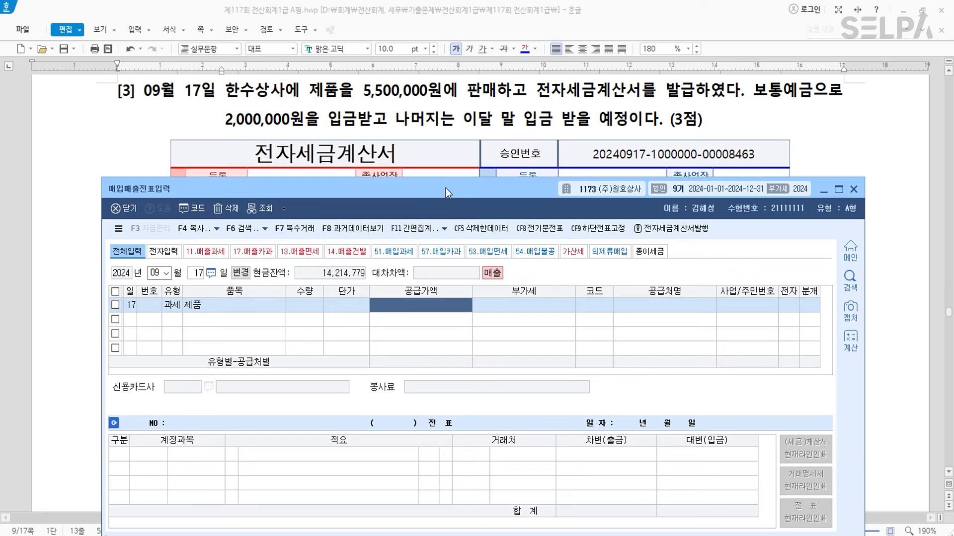
{"action": "type", "text": "000"}
{"action": "key", "text": "Return"}
{"action": "key", "text": "Return"}
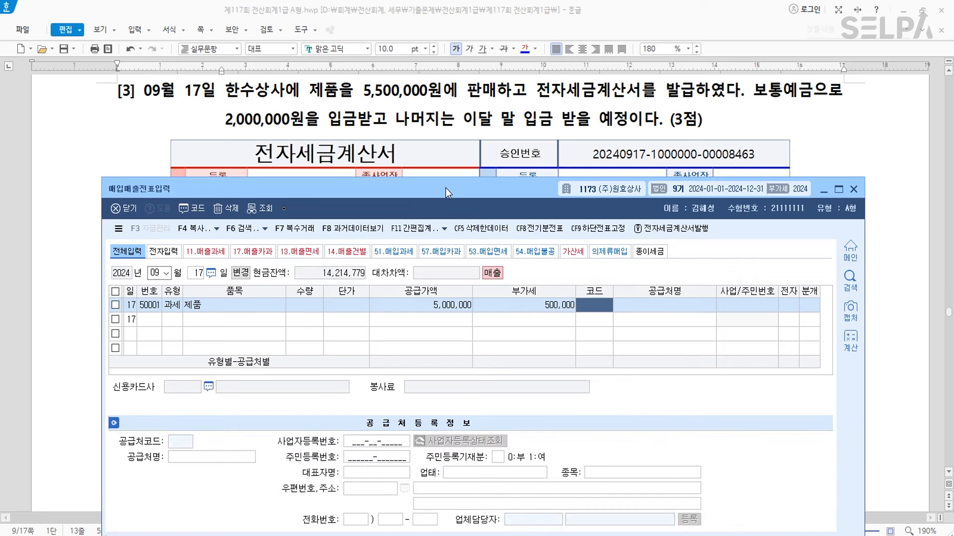
Step: Set 한수상사 as the 공급처 of the sales row, with 전자 as 여 and 분개 as 혼합
{"action": "type", "text": "한수"}
{"action": "key", "text": "Return"}
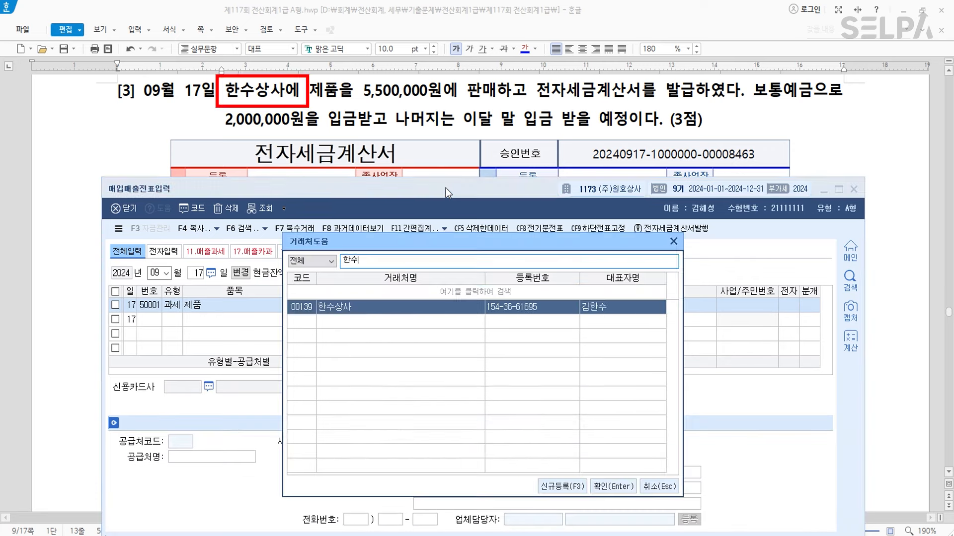
{"action": "key", "text": "Return"}
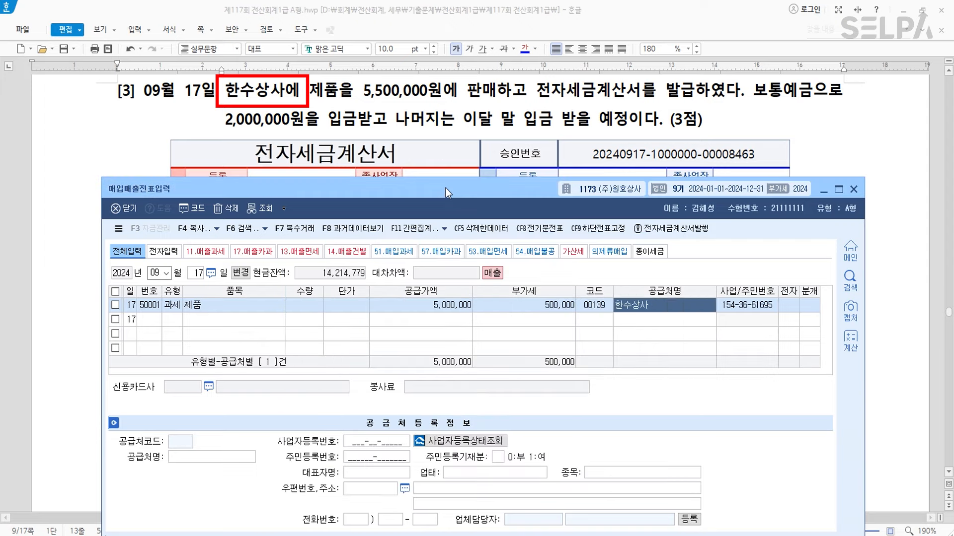
{"action": "type", "text": "1"}
{"action": "key", "text": "Return"}
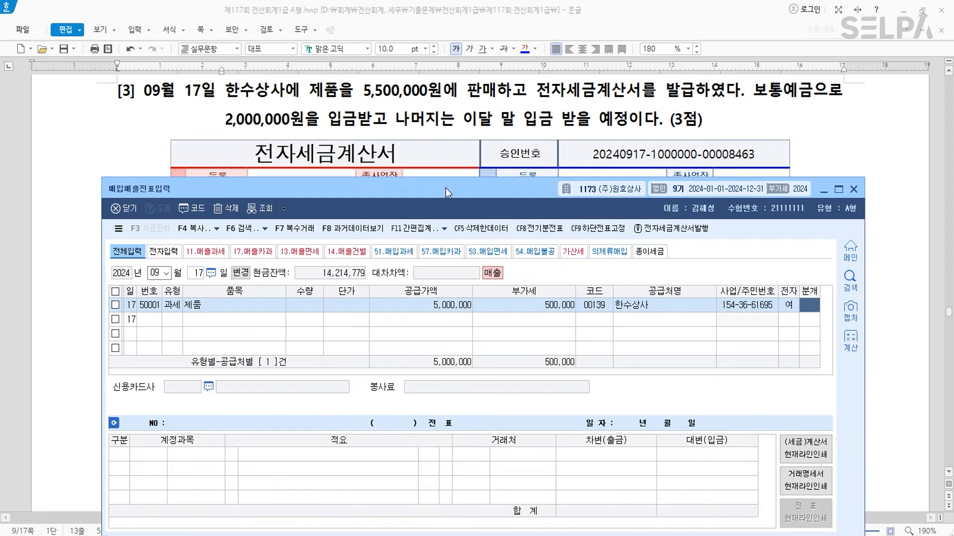
{"action": "type", "text": "3"}
{"action": "key", "text": "Return"}
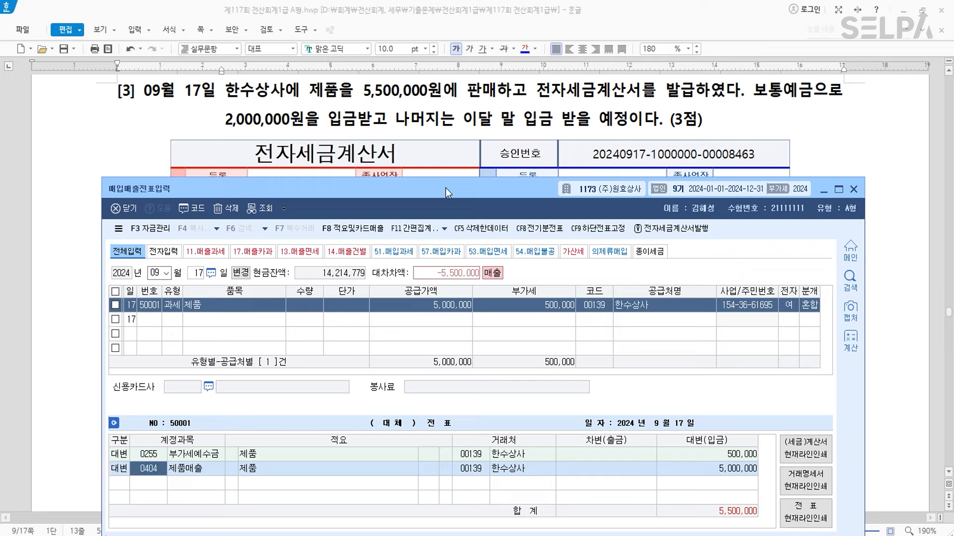
Step: Keep the 제품매출 line and add a 차변 line for 0103 보통예금 of 2,000,000
{"action": "key", "text": "Return"}
{"action": "type", "text": "3103"}
{"action": "key", "text": "Return"}
{"action": "type", "text": "2,000,000"}
{"action": "key", "text": "Return"}
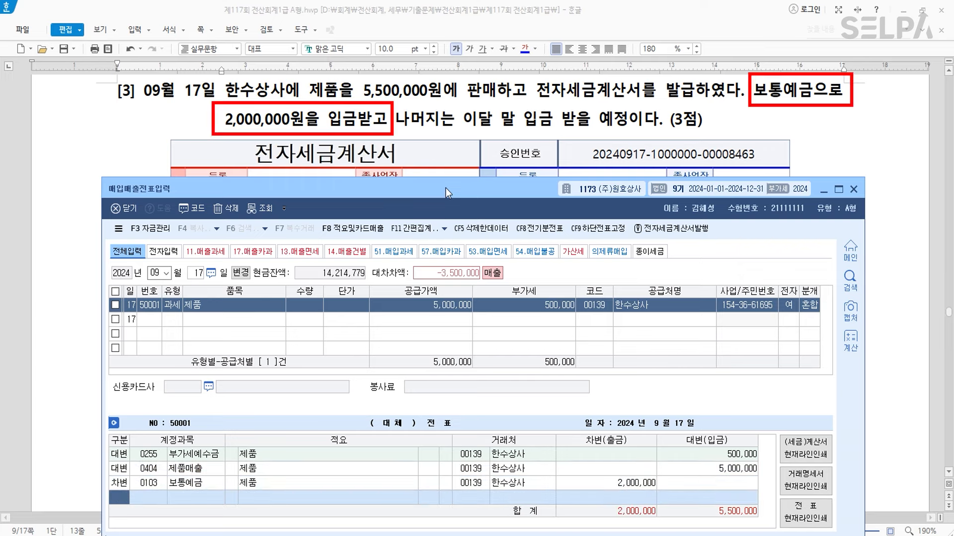
Step: Add a 차변 line for 0108 외상매출금 of 3,500,000 to the 09월 17일 voucher
{"action": "type", "text": "3"}
{"action": "key", "text": "Return"}
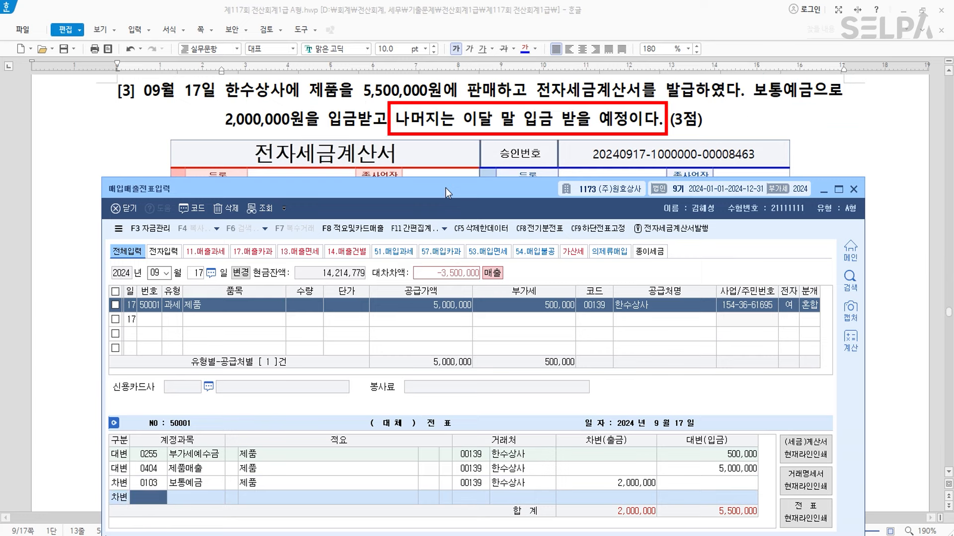
{"action": "type", "text": "108"}
{"action": "key", "text": "Return"}
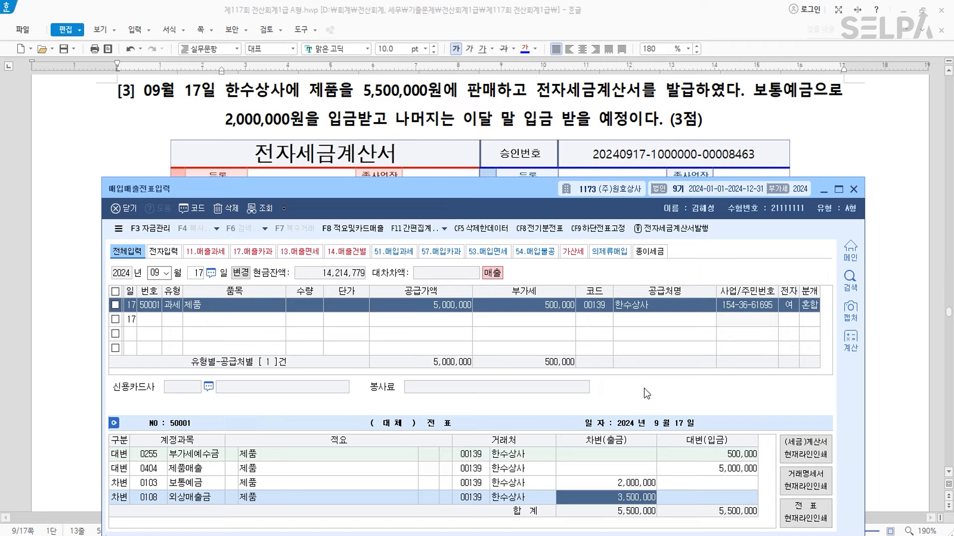
Step: Complete the September 17 sales voucher, switch to the Hangul exam document and go to question [4]
{"action": "key", "text": "Return"}
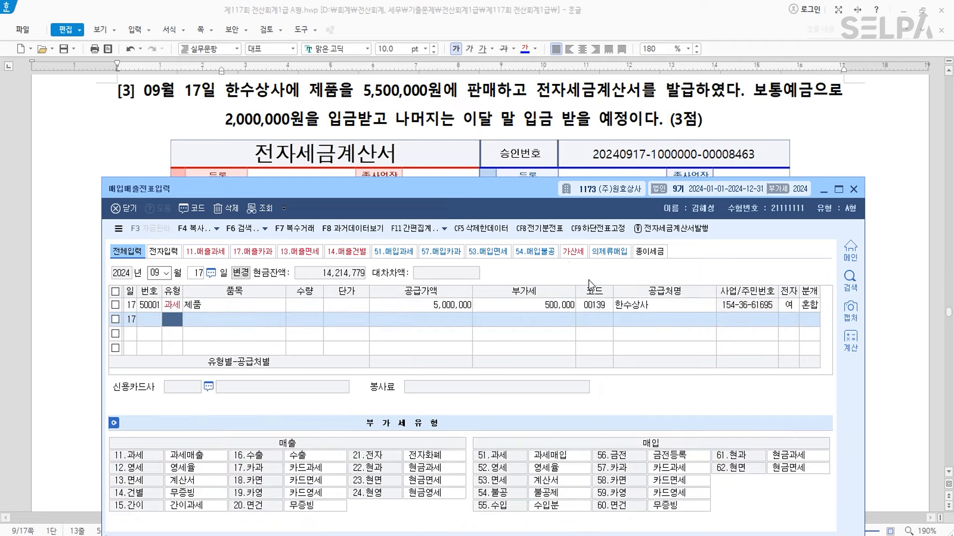
{"action": "left_click", "coordinate": [494, 119]}
{"action": "scroll", "coordinate": [491, 130], "scroll_direction": "down", "scroll_amount": 3}
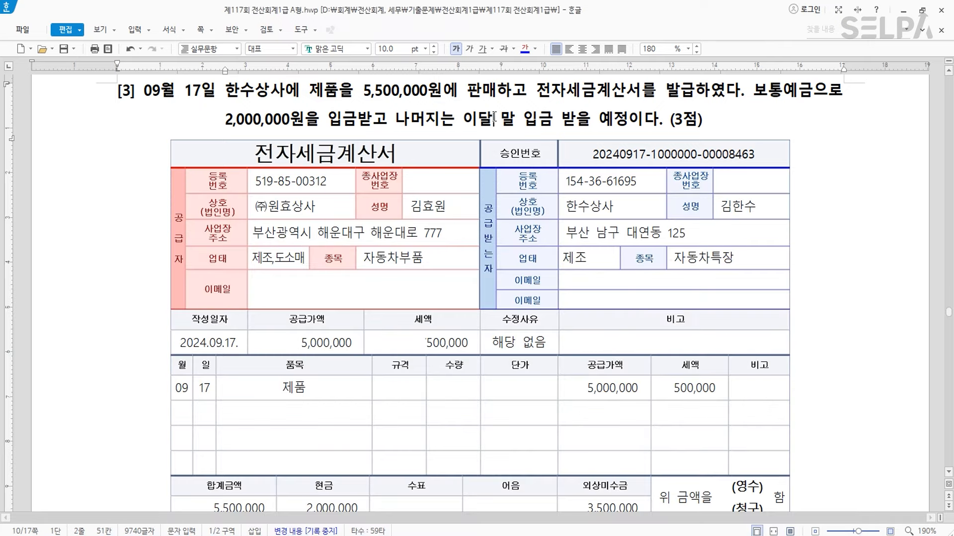
{"action": "scroll", "coordinate": [538, 144], "scroll_direction": "down", "scroll_amount": 10}
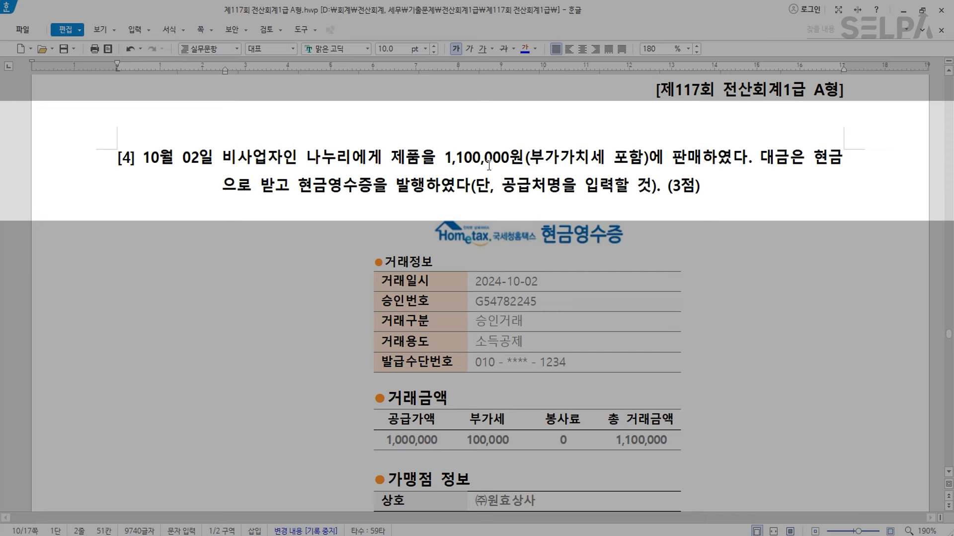
Step: Colour the phrases "1,100,000원(부가가치세 포함)" and "현금영수증" in question [4] blue
{"action": "left_click_drag", "start_coordinate": [649, 163], "coordinate": [444, 163]}
{"action": "left_click", "coordinate": [525, 50]}
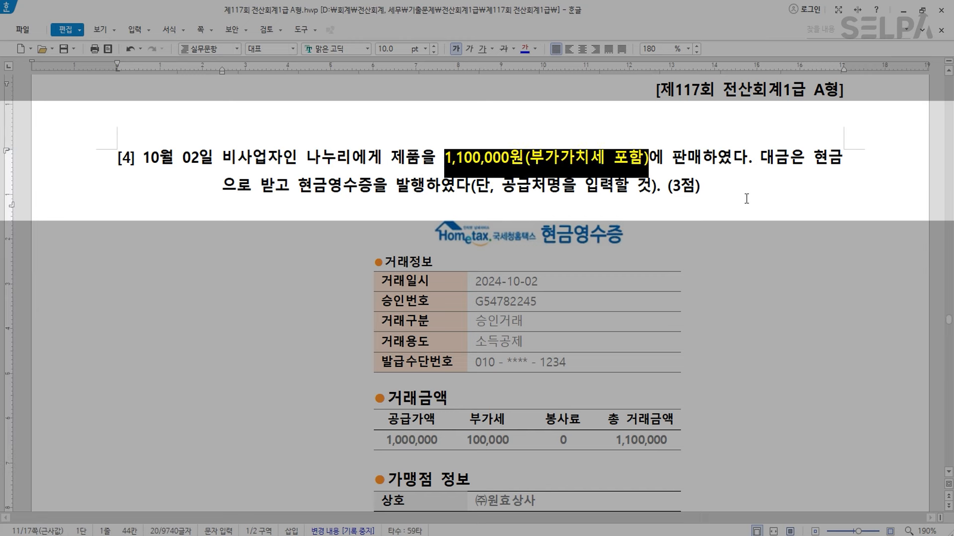
{"action": "left_click", "coordinate": [725, 168]}
{"action": "left_click_drag", "start_coordinate": [379, 191], "coordinate": [298, 191]}
{"action": "left_click", "coordinate": [526, 49]}
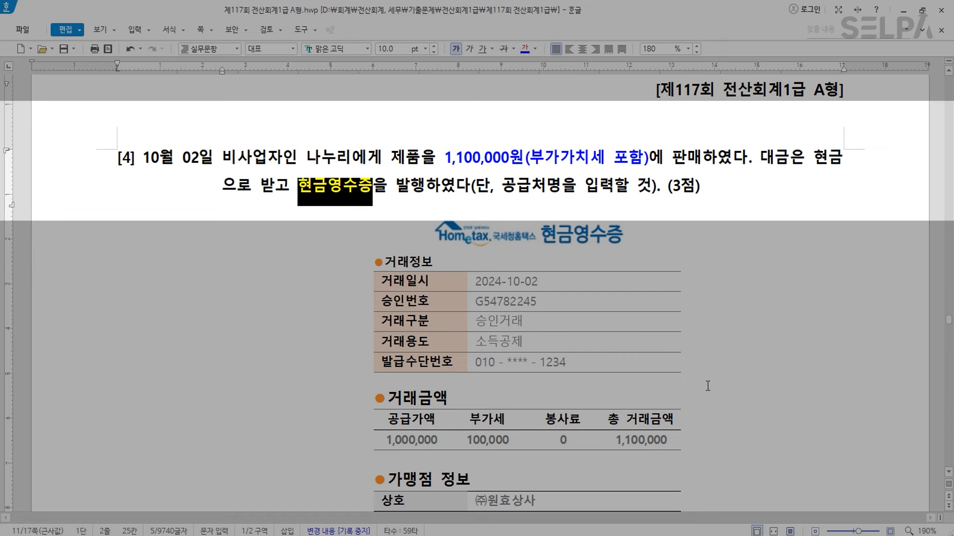
Step: Switch to the 매입매출전표입력 program and set the voucher date to October 2, keeping the text of question [4] in view
{"action": "key", "text": "alt+Tab"}
{"action": "scroll", "coordinate": [518, 137], "scroll_direction": "down", "scroll_amount": 2}
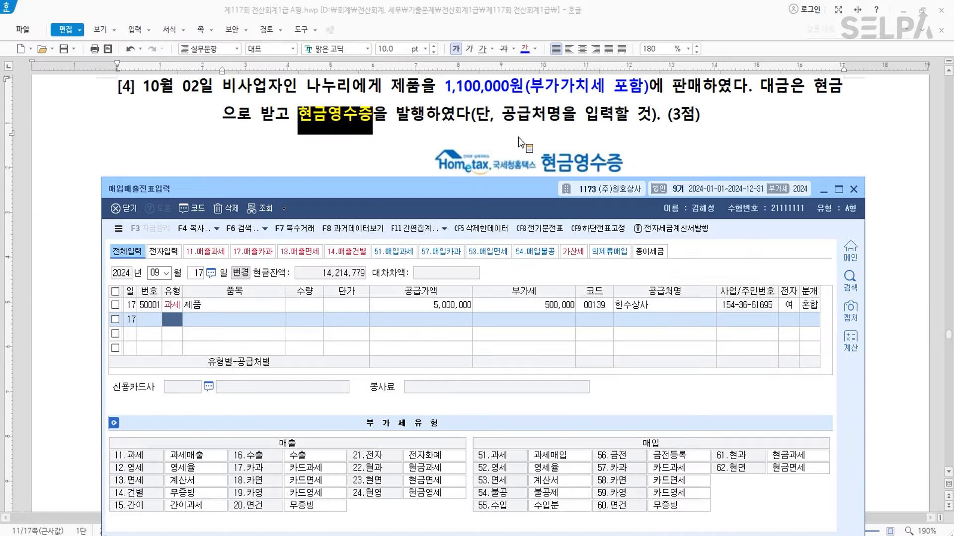
{"action": "key", "text": "Escape"}
{"action": "key", "text": "Escape"}
{"action": "type", "text": "1002"}
{"action": "key", "text": "Return"}
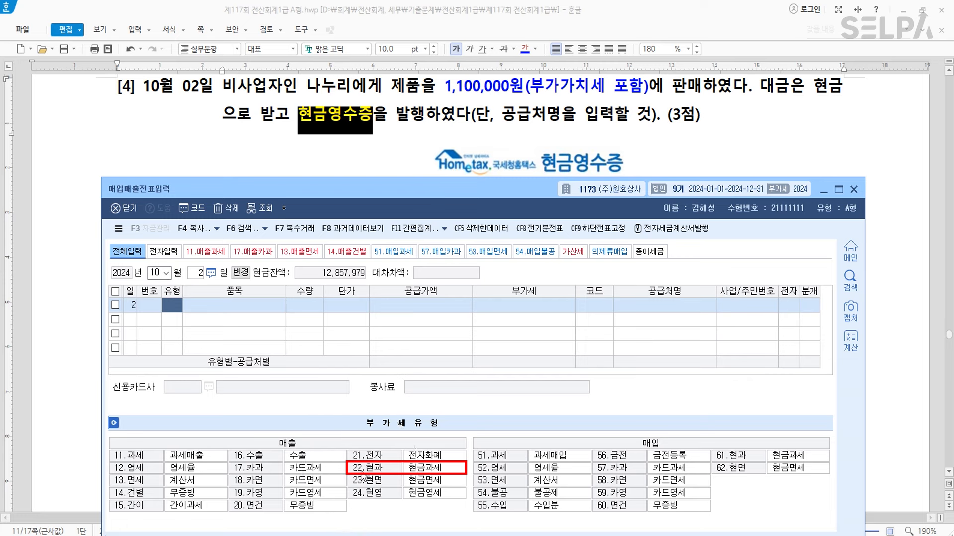
Step: Start the October 2 sale with VAT type 22 (현과), item 제품 and a VAT-inclusive amount of 1,100,000
{"action": "type", "text": "22"}
{"action": "key", "text": "Return"}
{"action": "type", "text": "제품"}
{"action": "key", "text": "Return"}
{"action": "key", "text": "Return"}
{"action": "key", "text": "Return"}
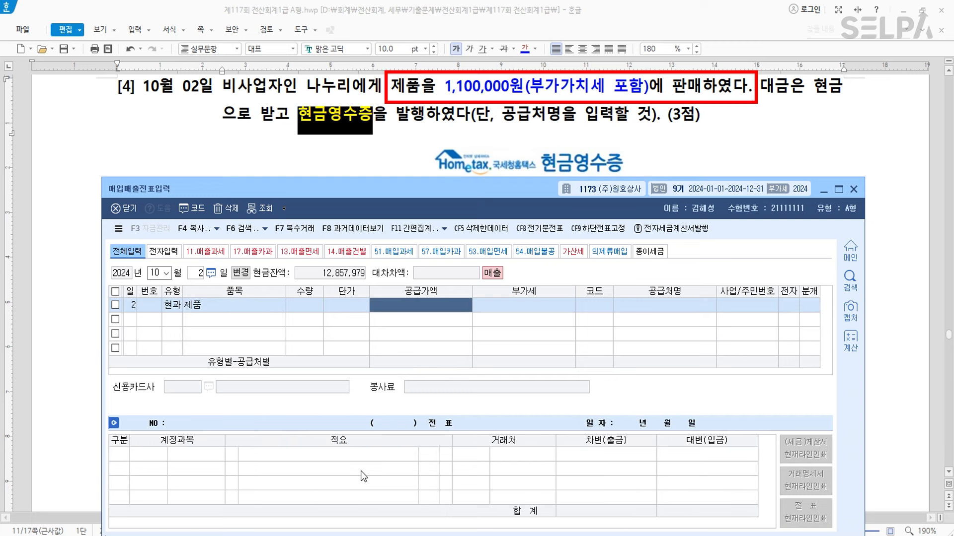
{"action": "type", "text": "1100000"}
{"action": "key", "text": "Return"}
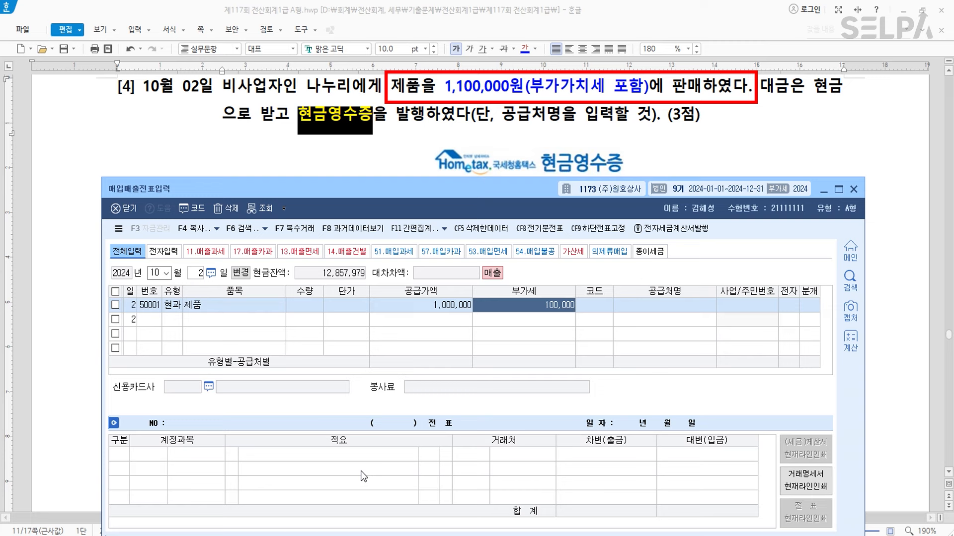
Step: Accept the VAT amount and enter the customer named in question [4] as the sale's trading partner
{"action": "key", "text": "Return"}
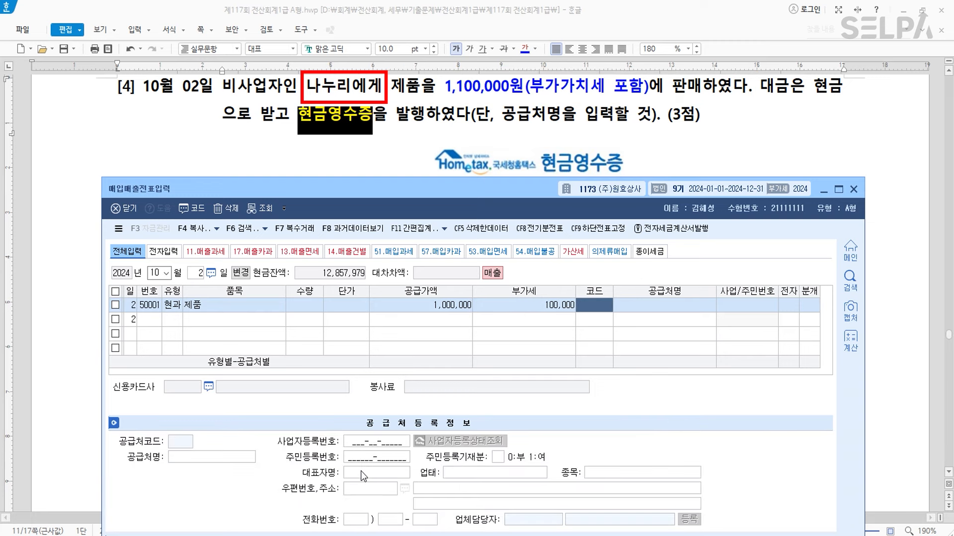
{"action": "type", "text": "나누리"}
{"action": "key", "text": "Return"}
{"action": "key", "text": "Return"}
{"action": "key", "text": "Return"}
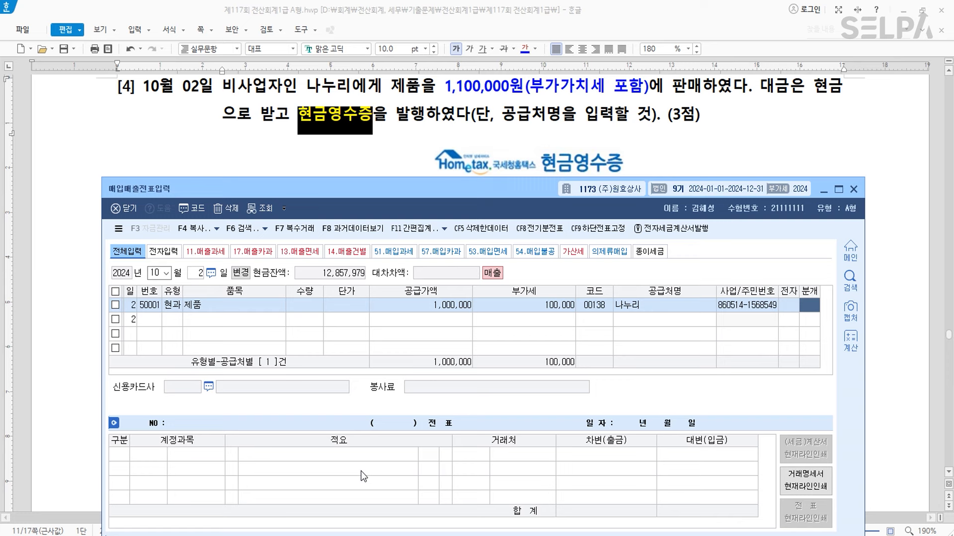
Step: Set the October 2 sale's journal type to 1 (현금) and accept its journal lines
{"action": "type", "text": "1"}
{"action": "key", "text": "Return"}
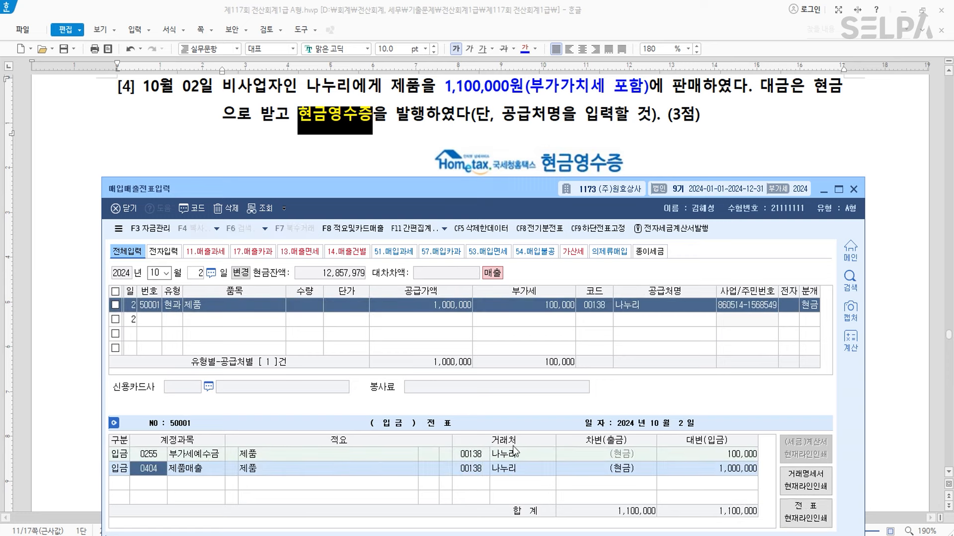
{"action": "key", "text": "Return"}
{"action": "key", "text": "Return"}
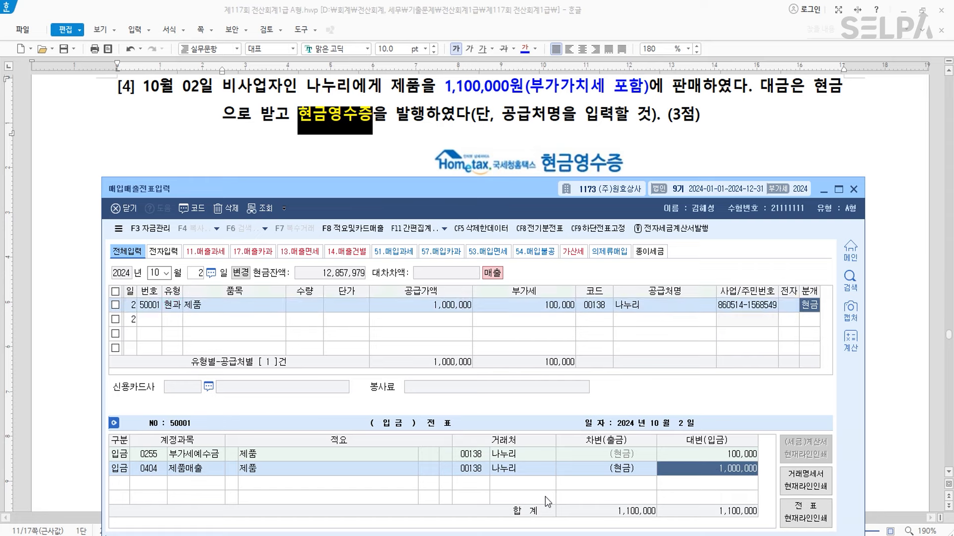
Step: Switch to the Hangul exam document and colour "원재료를 수입" in question [5] blue
{"action": "left_click", "coordinate": [345, 148]}
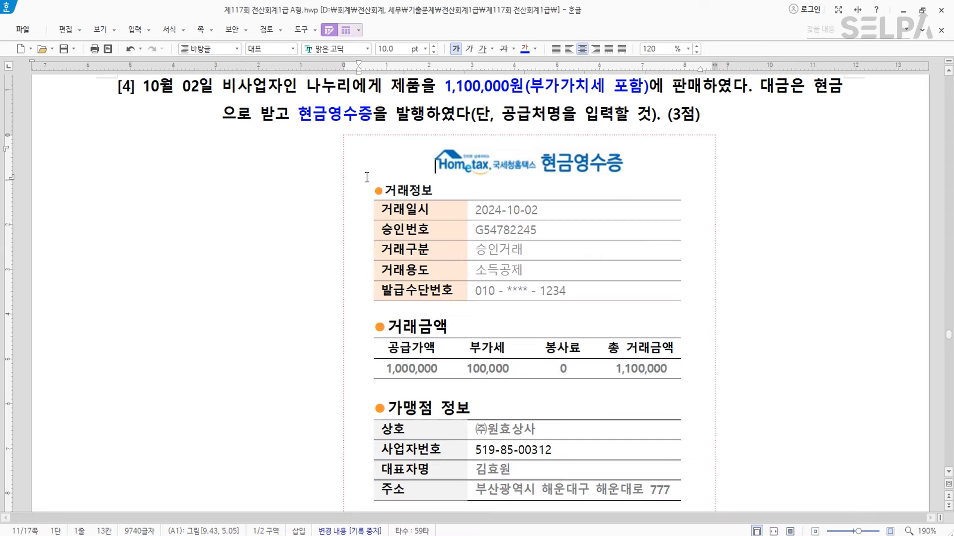
{"action": "scroll", "coordinate": [437, 224], "scroll_direction": "down", "scroll_amount": 10}
{"action": "scroll", "coordinate": [438, 224], "scroll_direction": "down", "scroll_amount": 5}
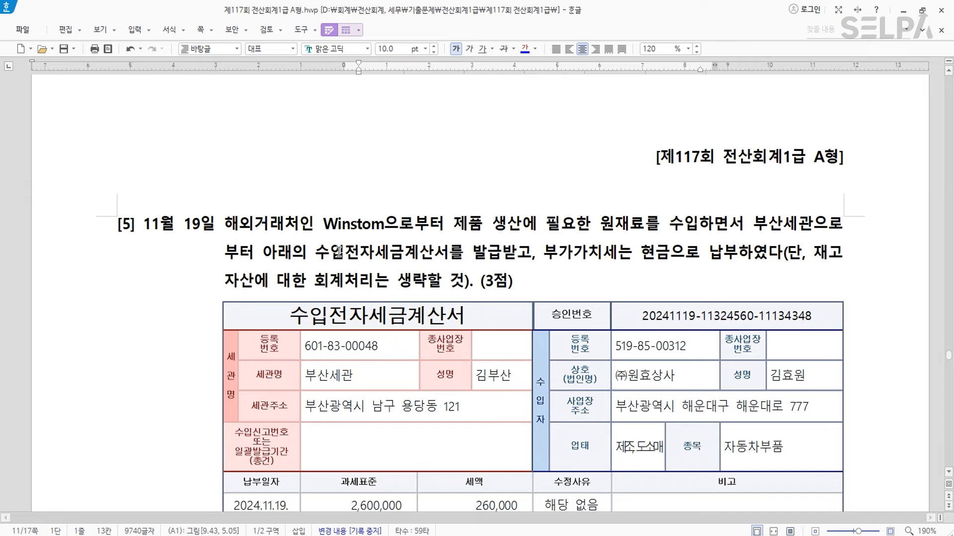
{"action": "scroll", "coordinate": [291, 224], "scroll_direction": "down", "scroll_amount": 1}
{"action": "scroll", "coordinate": [409, 260], "scroll_direction": "down", "scroll_amount": 1}
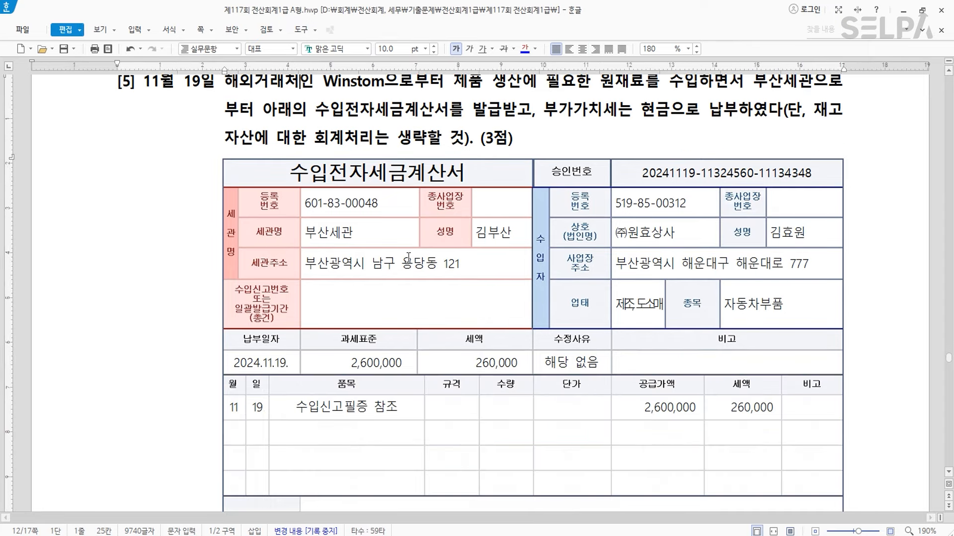
{"action": "scroll", "coordinate": [410, 258], "scroll_direction": "up", "scroll_amount": 1}
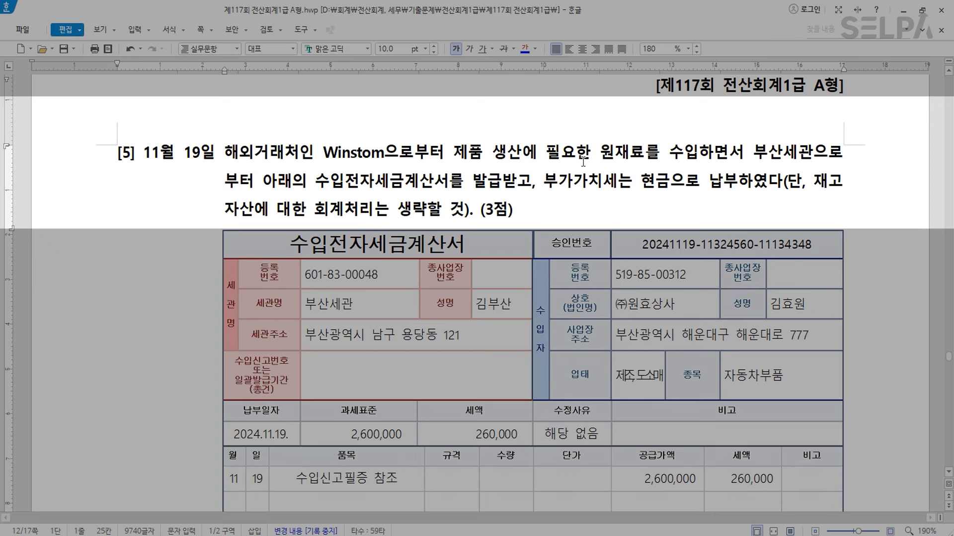
{"action": "left_click_drag", "start_coordinate": [601, 152], "coordinate": [696, 152]}
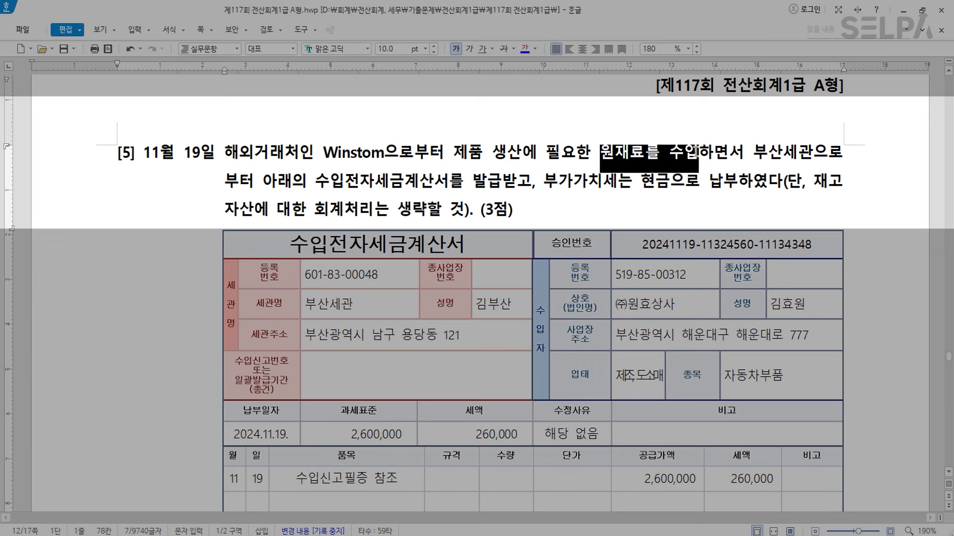
{"action": "left_click", "coordinate": [524, 48]}
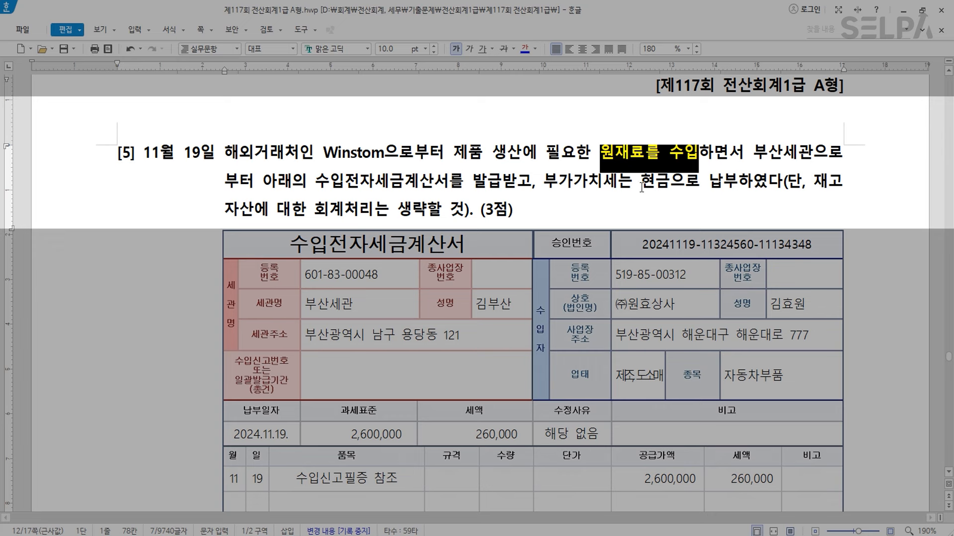
{"action": "left_click", "coordinate": [656, 170]}
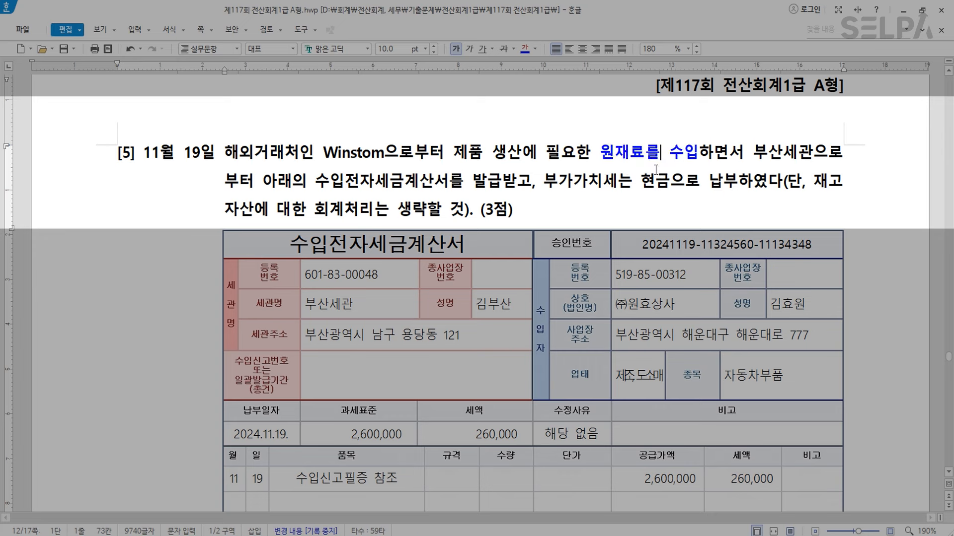
Step: Colour "부산세관" in question [5] red
{"action": "left_click_drag", "start_coordinate": [754, 152], "coordinate": [813, 151]}
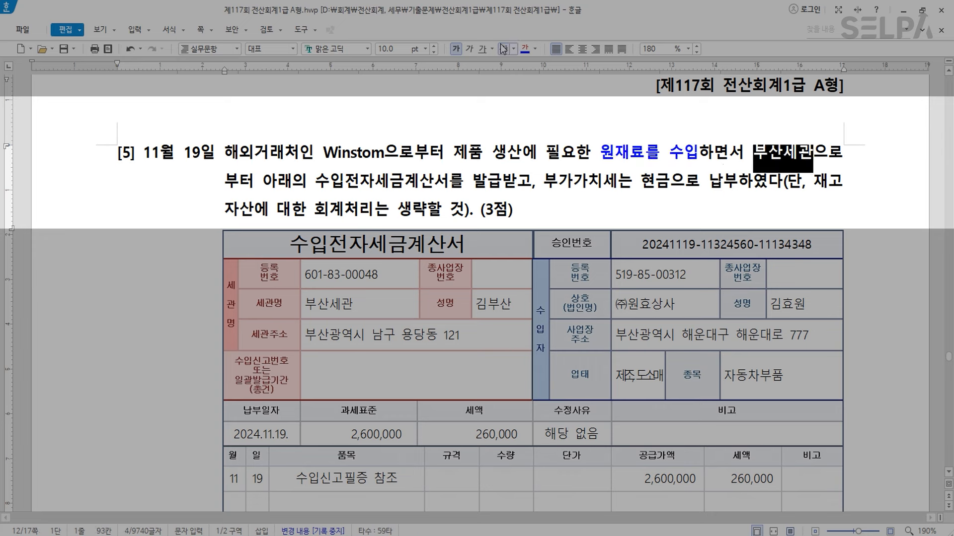
{"action": "left_click", "coordinate": [535, 49]}
{"action": "left_click", "coordinate": [546, 103]}
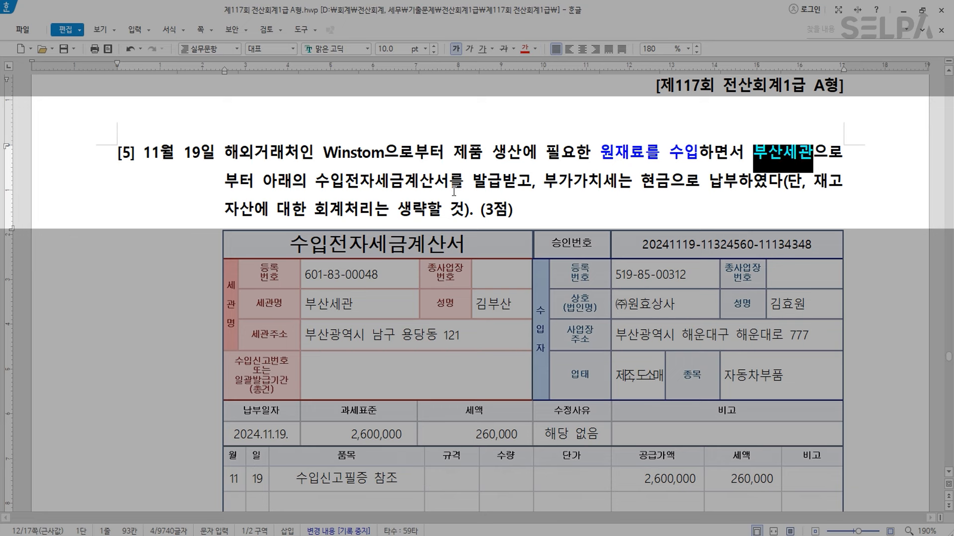
{"action": "left_click", "coordinate": [435, 189]}
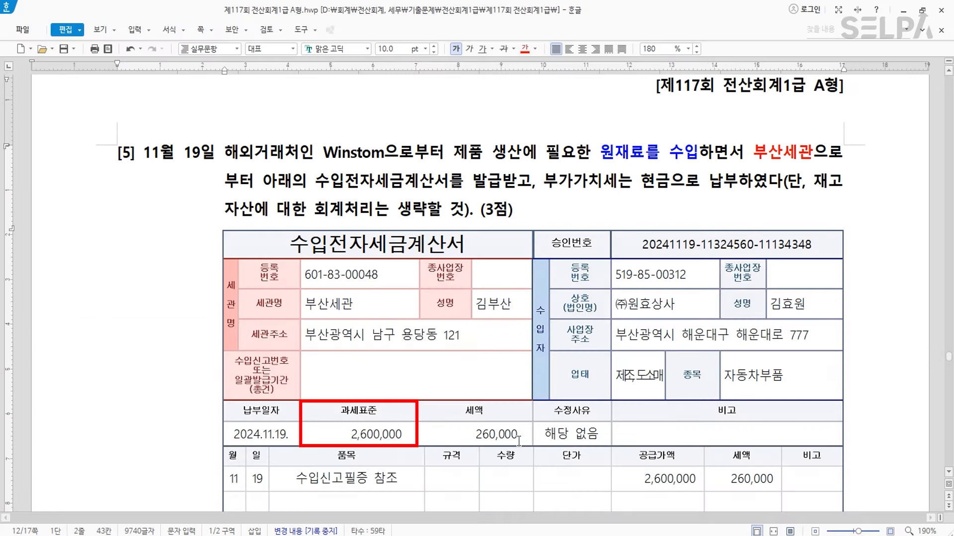
Step: Switch back to the 매입매출전표입력 program and set the voucher date to November 19, keeping question [5] in view
{"action": "key", "text": "alt+Tab"}
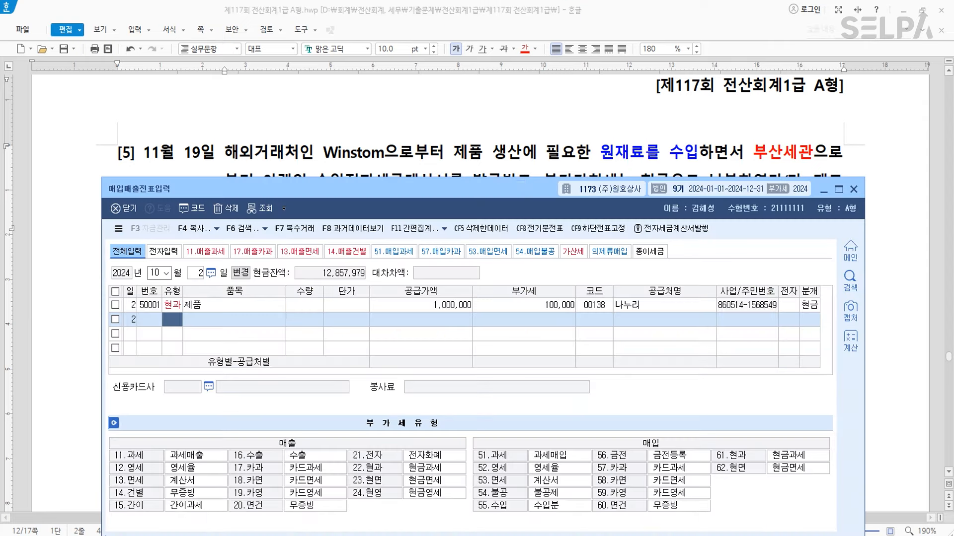
{"action": "scroll", "coordinate": [503, 125], "scroll_direction": "down", "scroll_amount": 3}
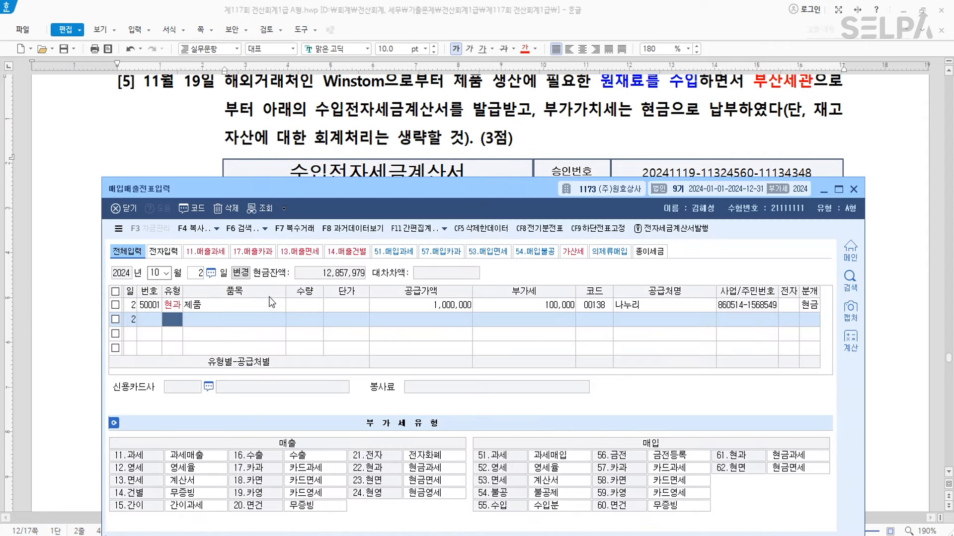
{"action": "key", "text": "Escape"}
{"action": "key", "text": "Escape"}
{"action": "type", "text": "111"}
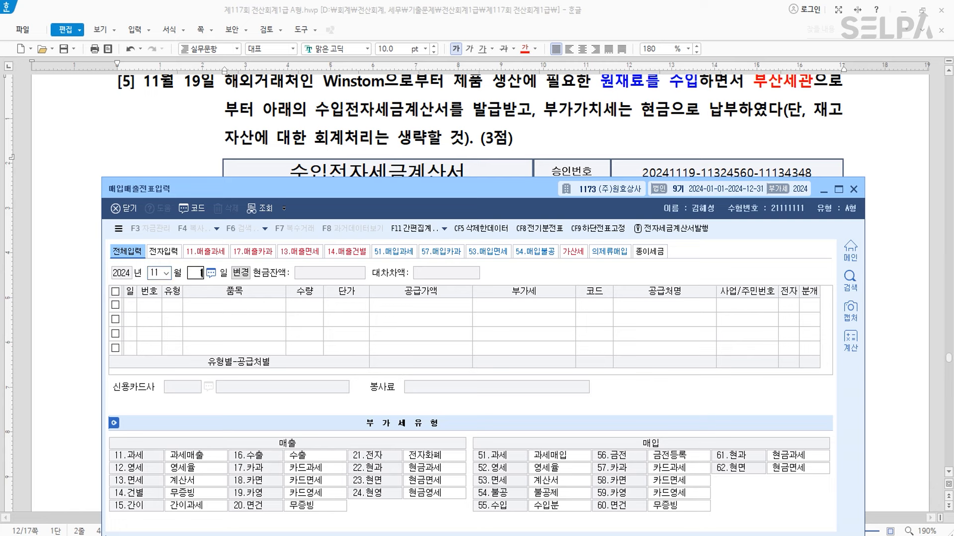
{"action": "type", "text": "9"}
{"action": "key", "text": "Return"}
Step: Enter the November 19 purchase with VAT type 55 (수입), item 원재료 and a supply value of 2,600,000
{"action": "type", "text": "55"}
{"action": "key", "text": "Return"}
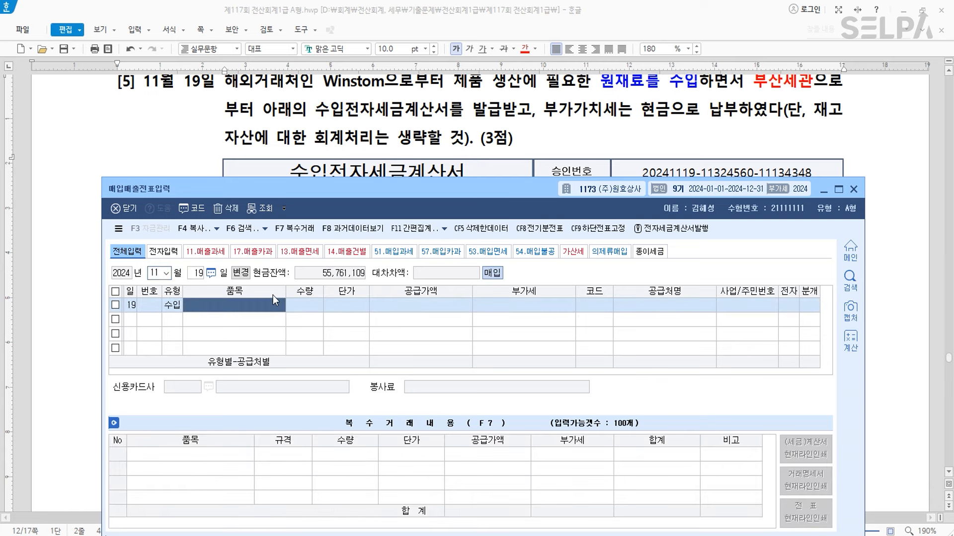
{"action": "type", "text": "원재료"}
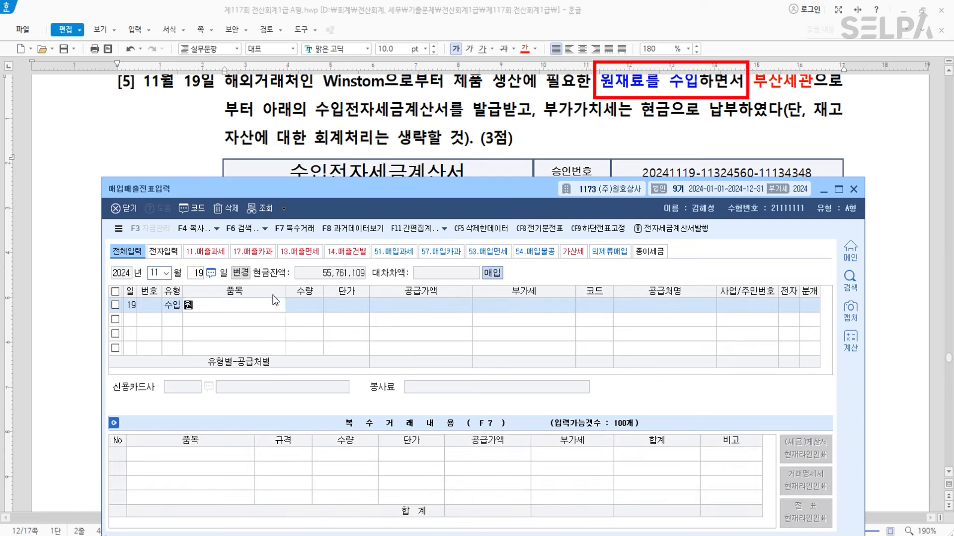
{"action": "key", "text": "Return"}
{"action": "key", "text": "Return"}
{"action": "key", "text": "Return"}
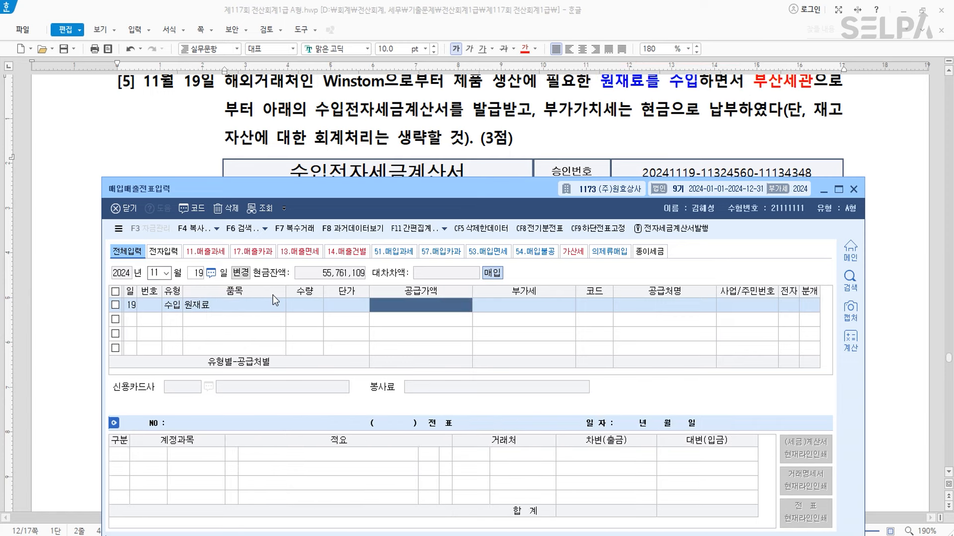
{"action": "type", "text": "2600000"}
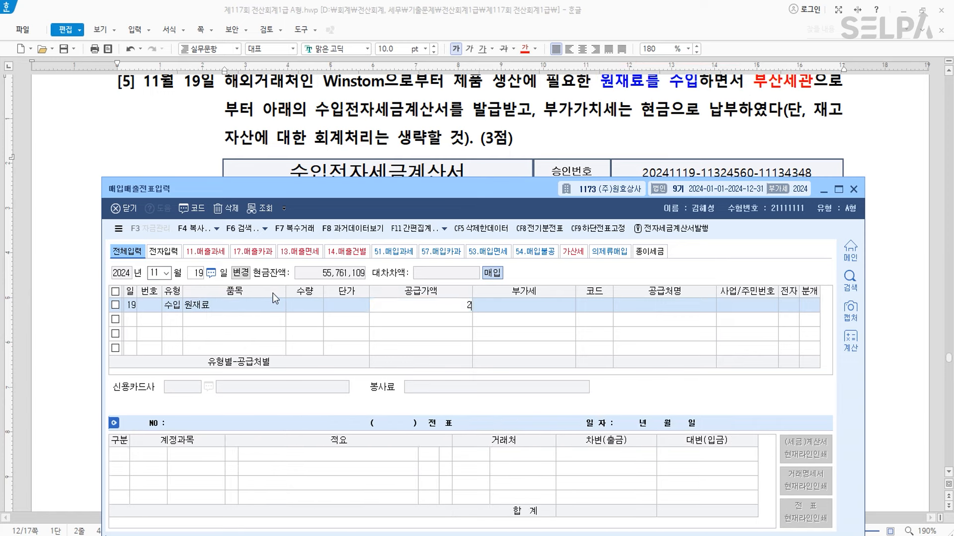
{"action": "key", "text": "Return"}
{"action": "key", "text": "Return"}
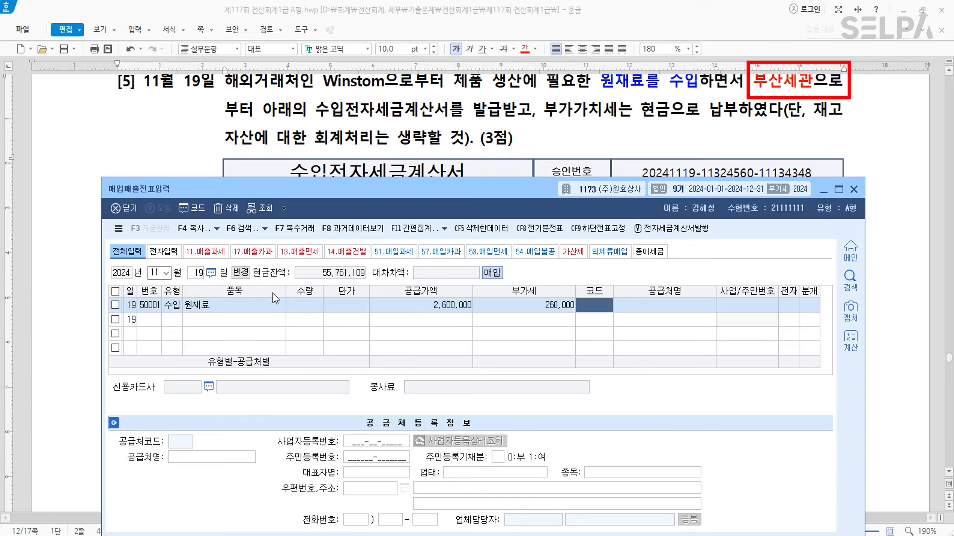
Step: Look up "부산" to set 부산세관 as the purchase's supplier and mark the tax invoice as electronic (여)
{"action": "type", "text": "부산"}
{"action": "key", "text": "Return"}
{"action": "key", "text": "Return"}
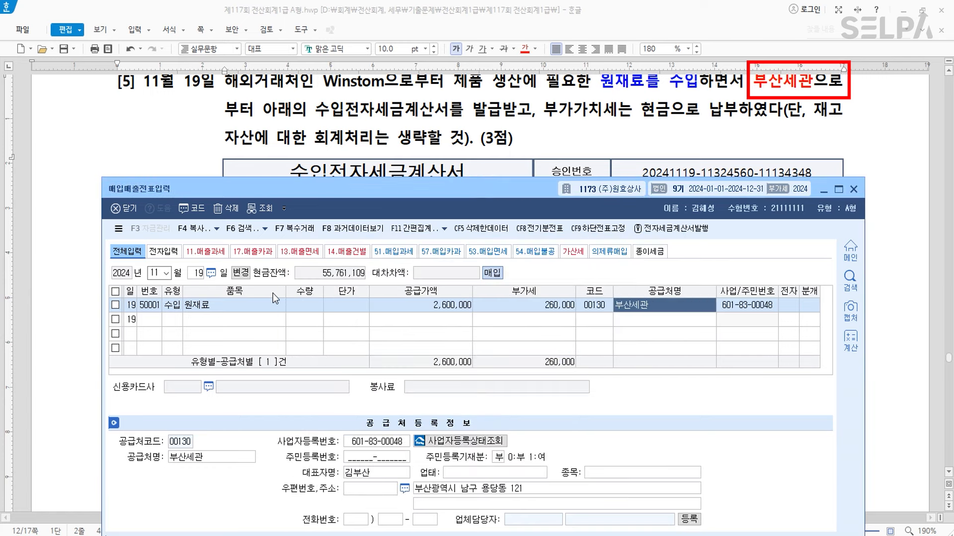
{"action": "type", "text": "1"}
{"action": "key", "text": "Return"}
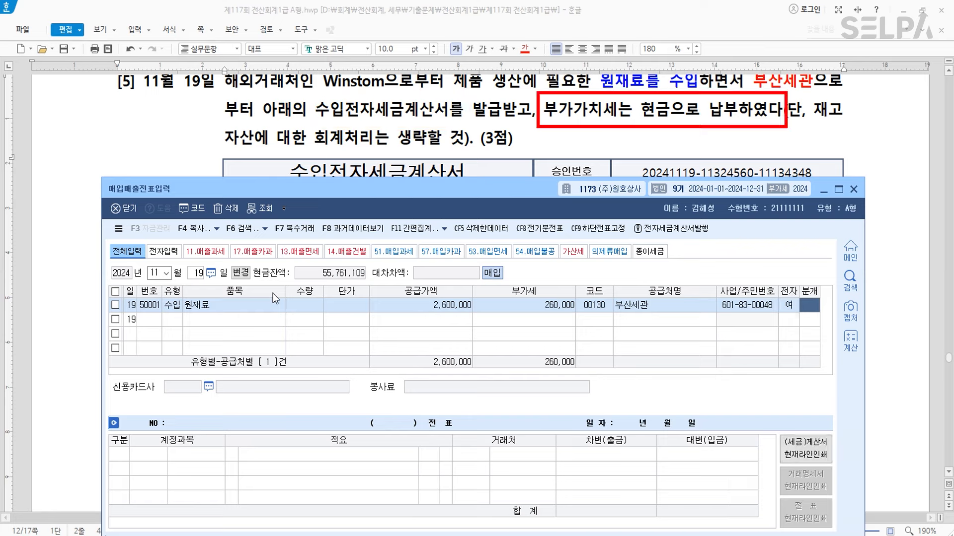
Step: Set the November 19 purchase's journal type to 1 (현금) and accept its 부가세대급금 journal line
{"action": "type", "text": "1"}
{"action": "key", "text": "Return"}
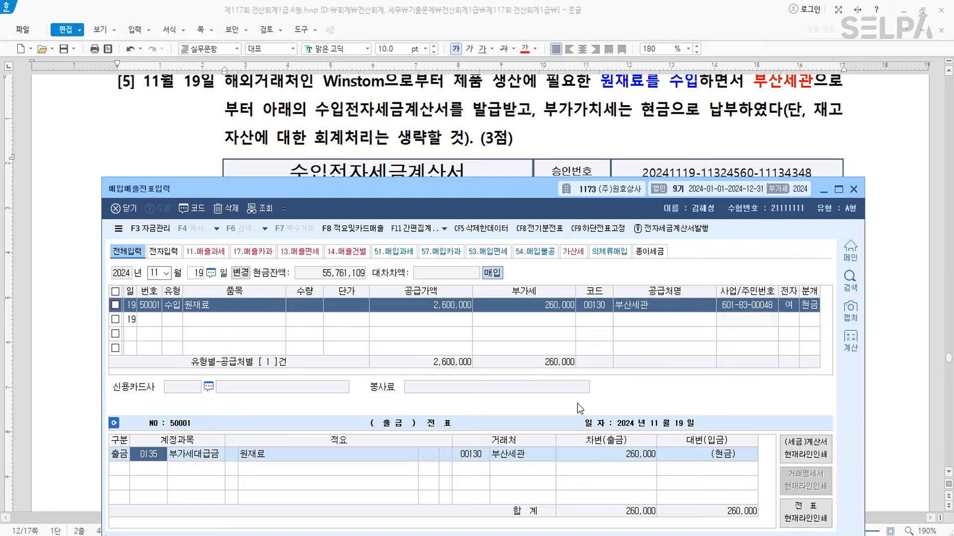
{"action": "key", "text": "Return"}
{"action": "key", "text": "Return"}
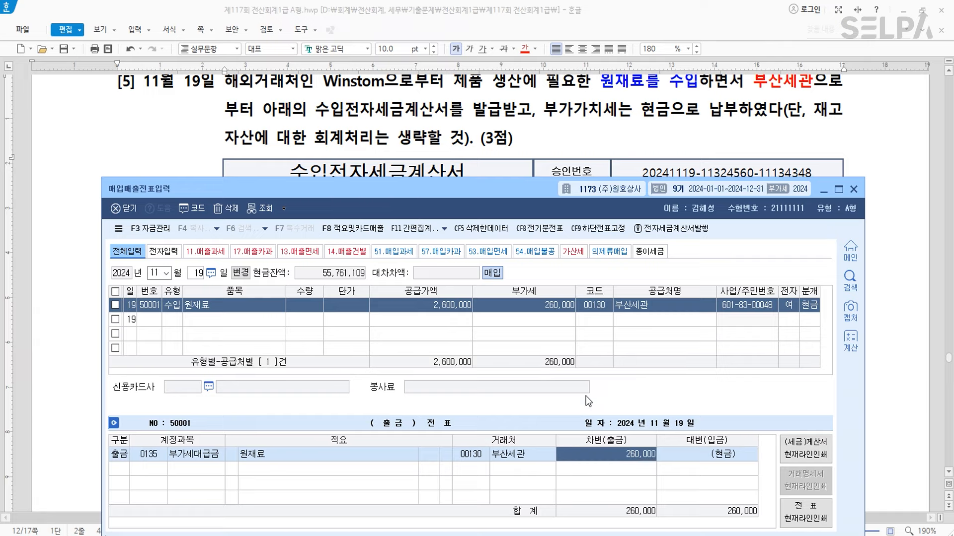
Step: Bring question [6] into view, then return to the 매입매출전표입력 window and set the voucher date to December 1
{"action": "left_click", "coordinate": [446, 140]}
{"action": "scroll", "coordinate": [475, 155], "scroll_direction": "down", "scroll_amount": 5}
{"action": "scroll", "coordinate": [507, 180], "scroll_direction": "down", "scroll_amount": 10}
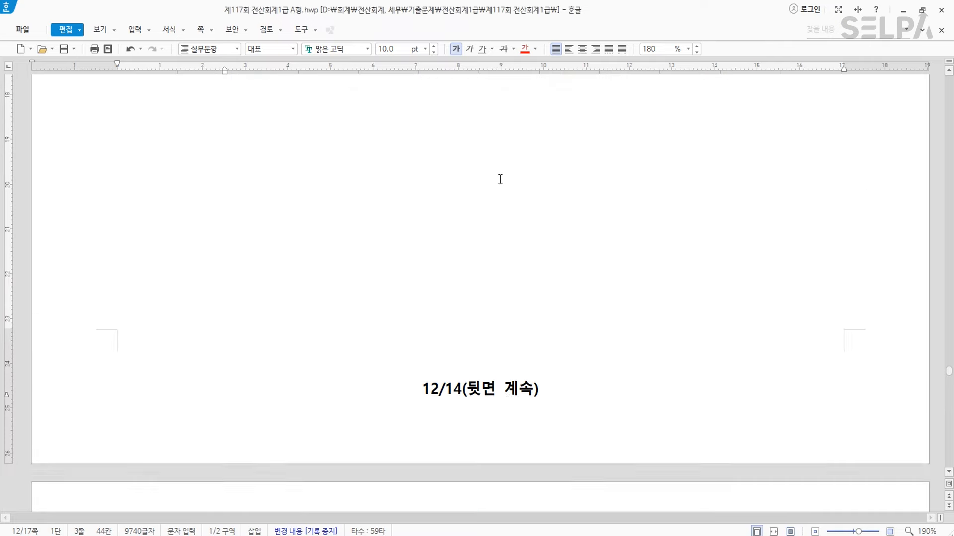
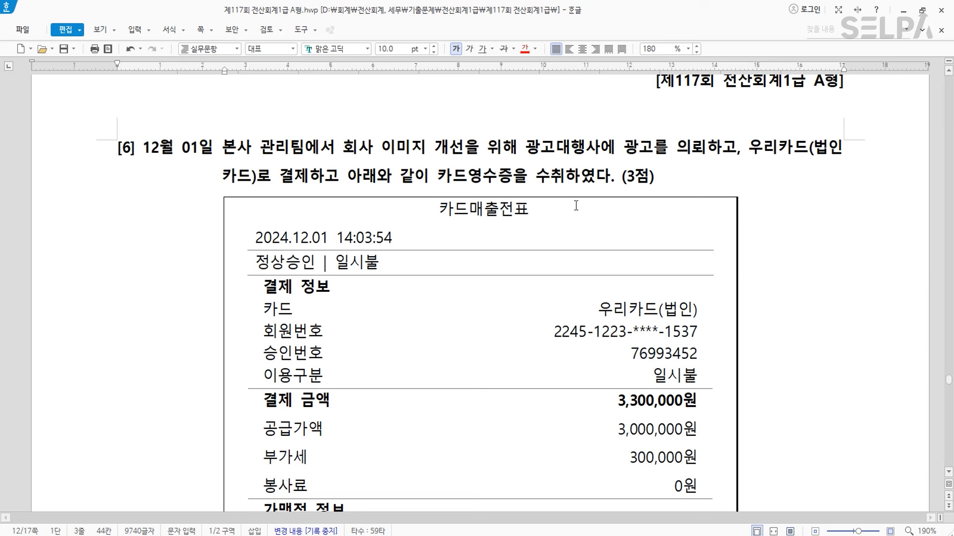
{"action": "mouse_move", "coordinate": [646, 535]}
{"action": "left_click", "coordinate": [633, 499]}
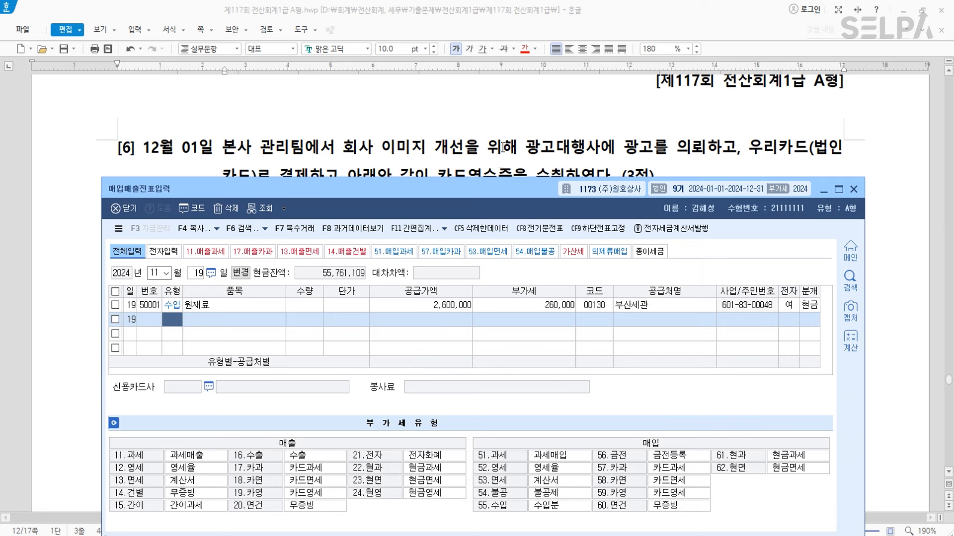
{"action": "key", "text": "Escape"}
{"action": "key", "text": "Escape"}
{"action": "type", "text": "1201"}
{"action": "key", "text": "Return"}
Step: Enter the December 1 purchase with VAT type 57 (카과), item 광고 and a VAT-inclusive amount of 3,300,000
{"action": "type", "text": "57"}
{"action": "key", "text": "Return"}
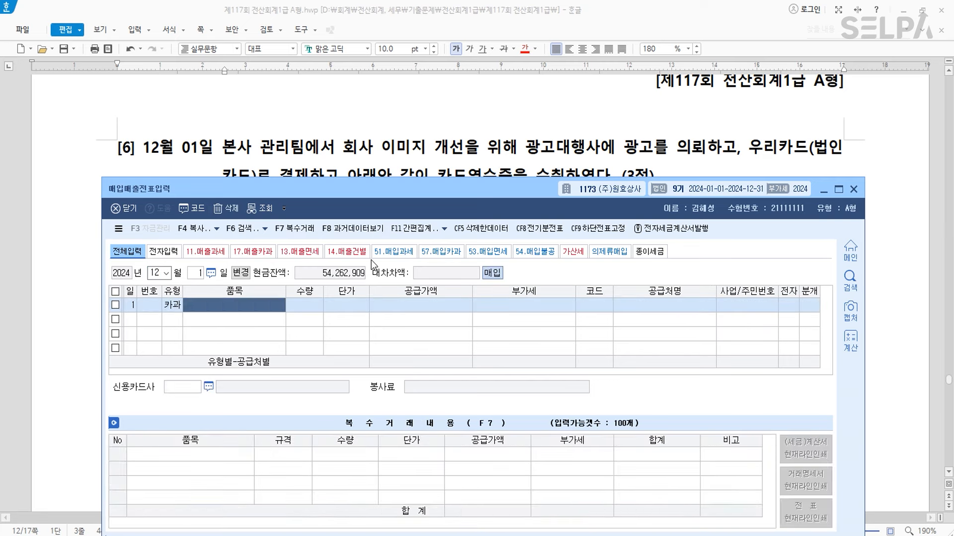
{"action": "type", "text": "광고"}
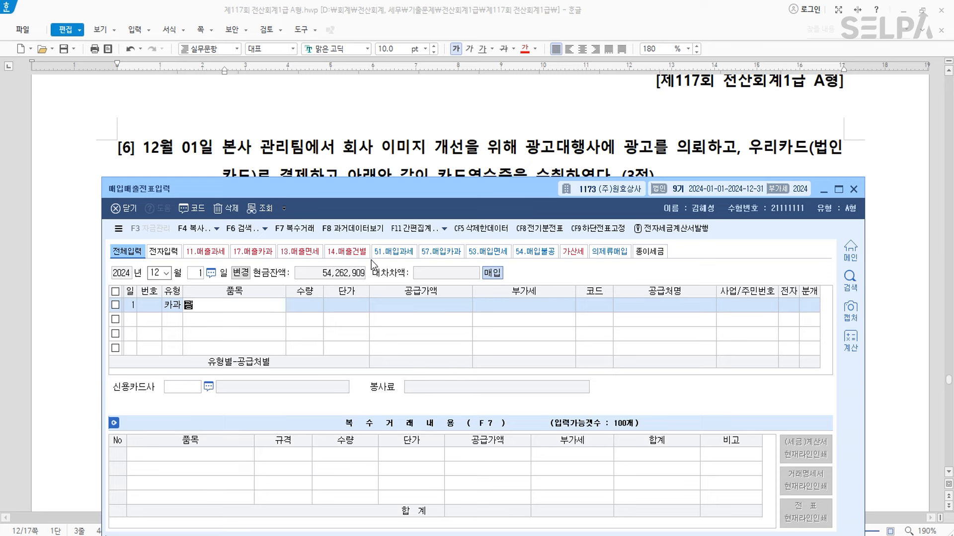
{"action": "key", "text": "Return"}
{"action": "key", "text": "Return"}
{"action": "key", "text": "Return"}
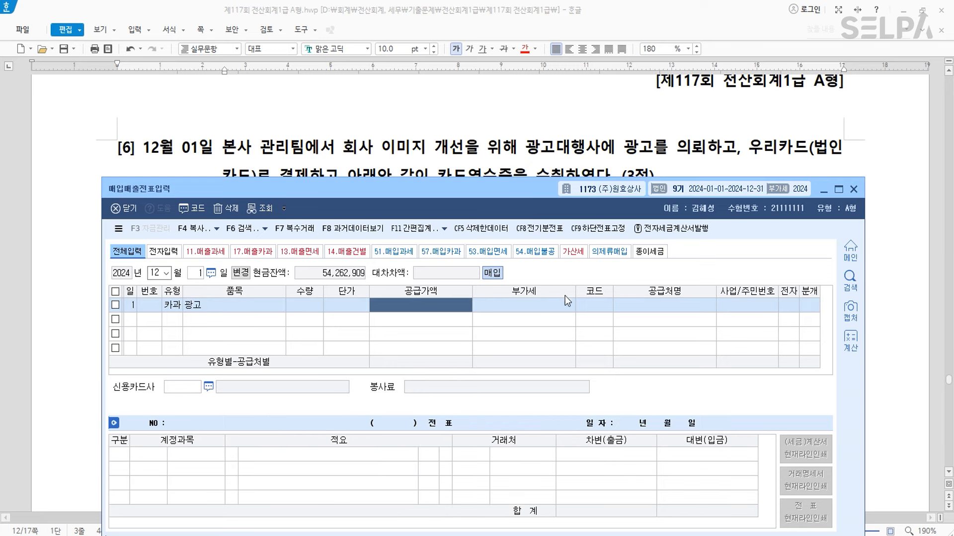
{"action": "left_click_drag", "start_coordinate": [532, 187], "coordinate": [514, 158]}
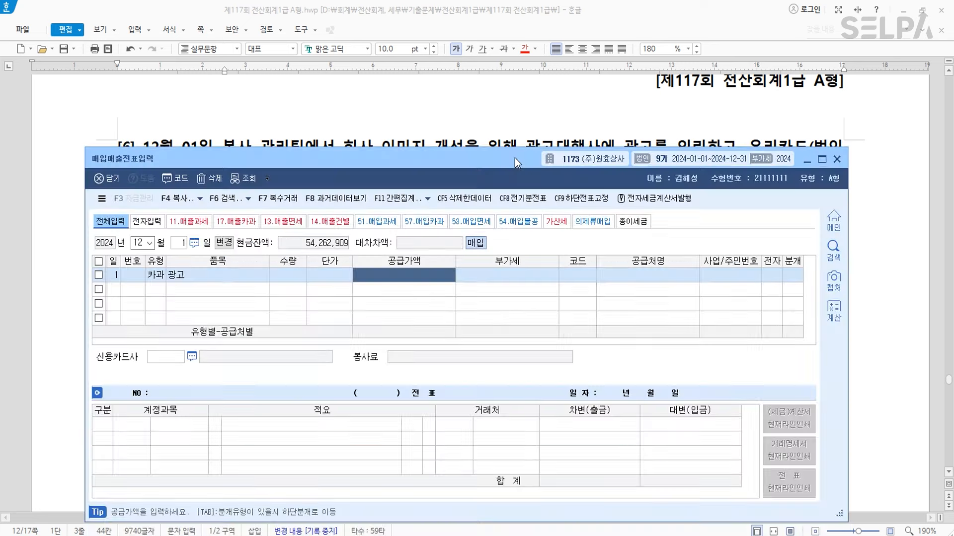
{"action": "type", "text": "3000000"}
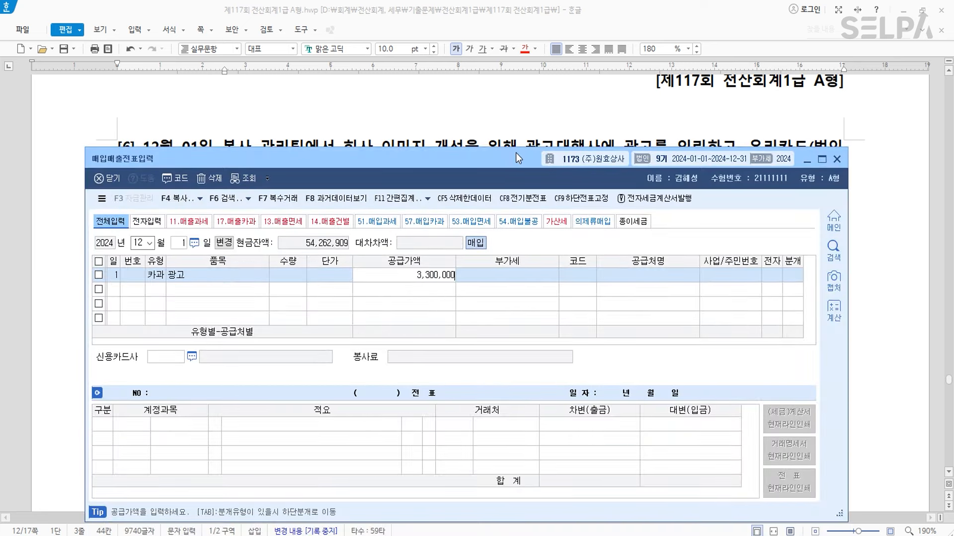
{"action": "key", "text": "Return"}
Step: Check the merchant on question [6]'s card slip and look up "광고" to set (주)광고나라 as the supplier
{"action": "key", "text": "ctrl"}
{"action": "left_click_drag", "start_coordinate": [493, 153], "coordinate": [483, 501]}
{"action": "scroll", "coordinate": [494, 245], "scroll_direction": "down", "scroll_amount": 2}
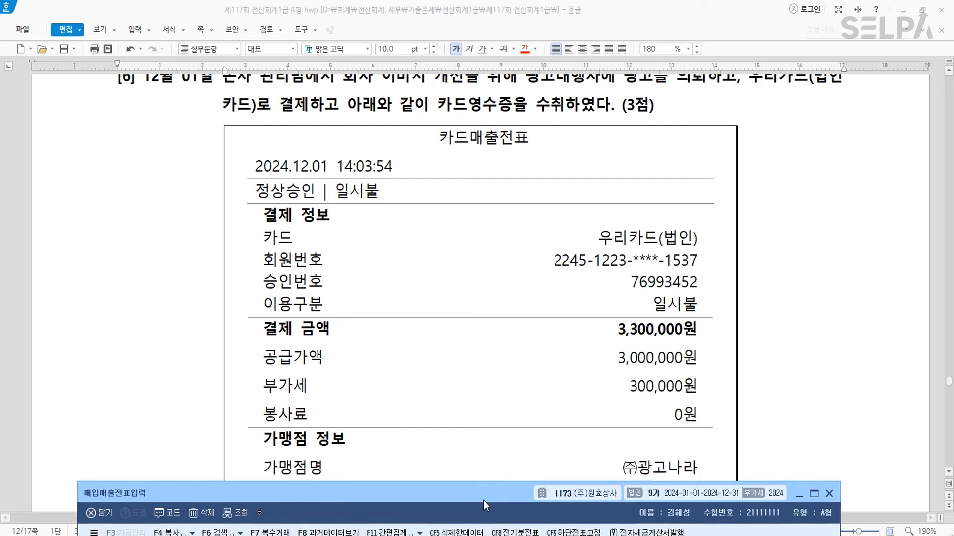
{"action": "scroll", "coordinate": [542, 358], "scroll_direction": "down", "scroll_amount": 2}
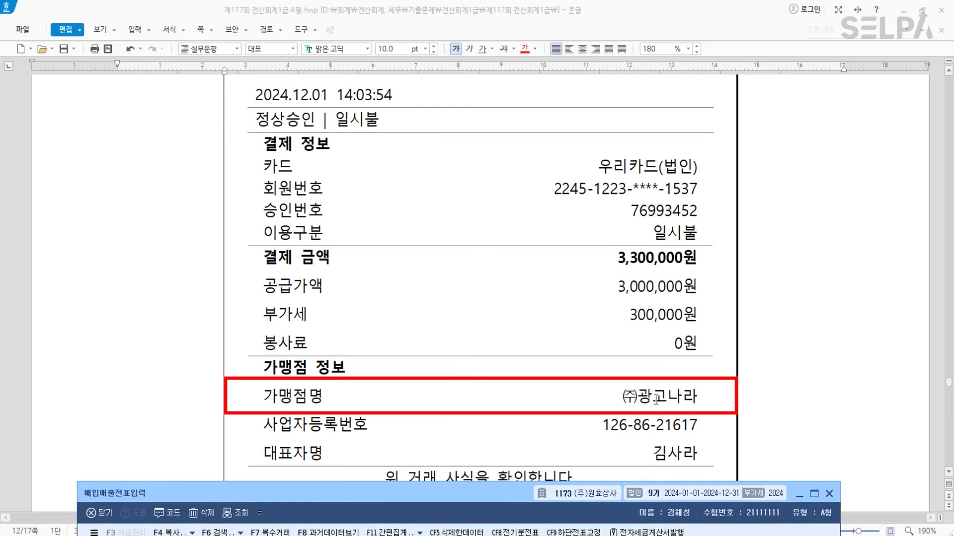
{"action": "left_click_drag", "start_coordinate": [502, 492], "coordinate": [506, 180]}
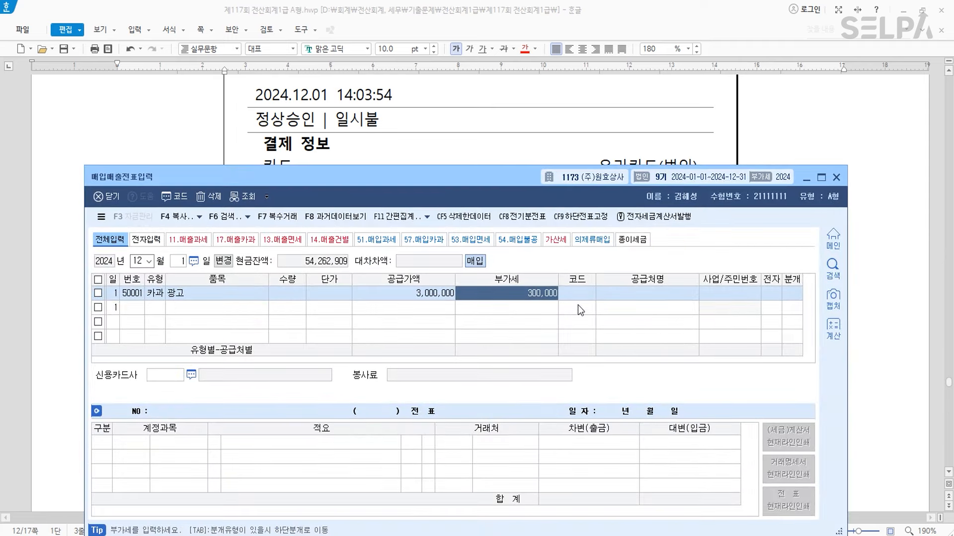
{"action": "key", "text": "Return"}
{"action": "type", "text": "광고"}
{"action": "key", "text": "Return"}
{"action": "key", "text": "Return"}
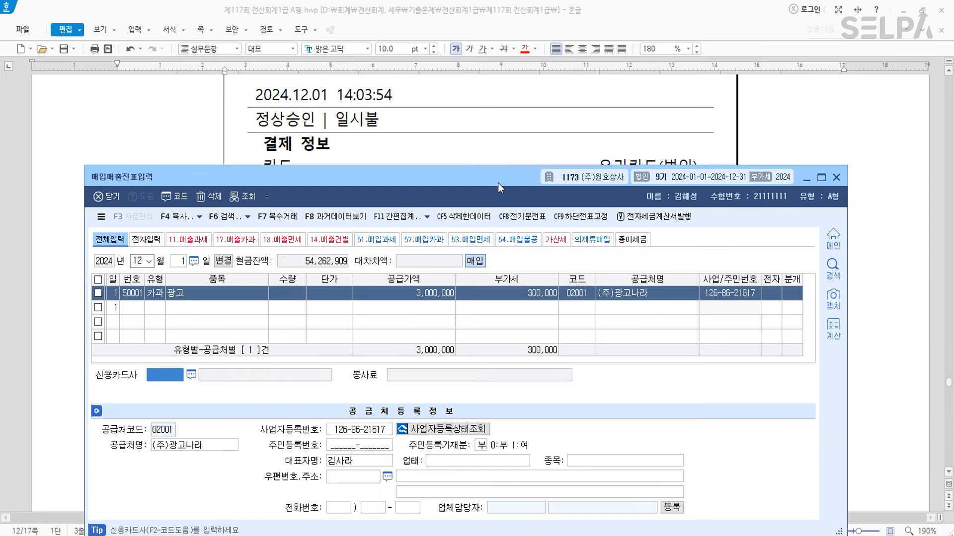
Step: Set 우리카드(법인) as the December 1 purchase's credit card company and its journal type to 4 (카드)
{"action": "left_click_drag", "start_coordinate": [499, 187], "coordinate": [499, 360]}
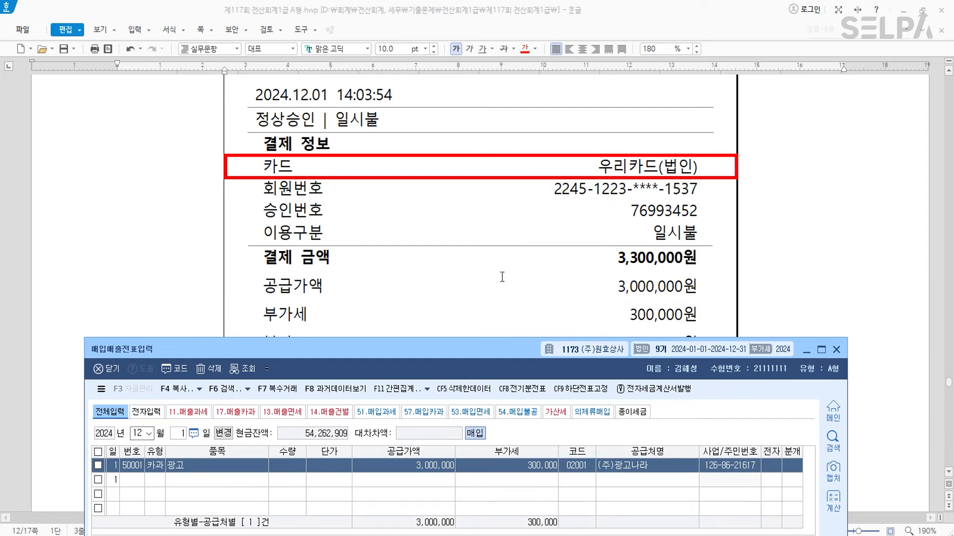
{"action": "left_click_drag", "start_coordinate": [458, 348], "coordinate": [467, 191]}
{"action": "key", "text": "F2"}
{"action": "key", "text": "Return"}
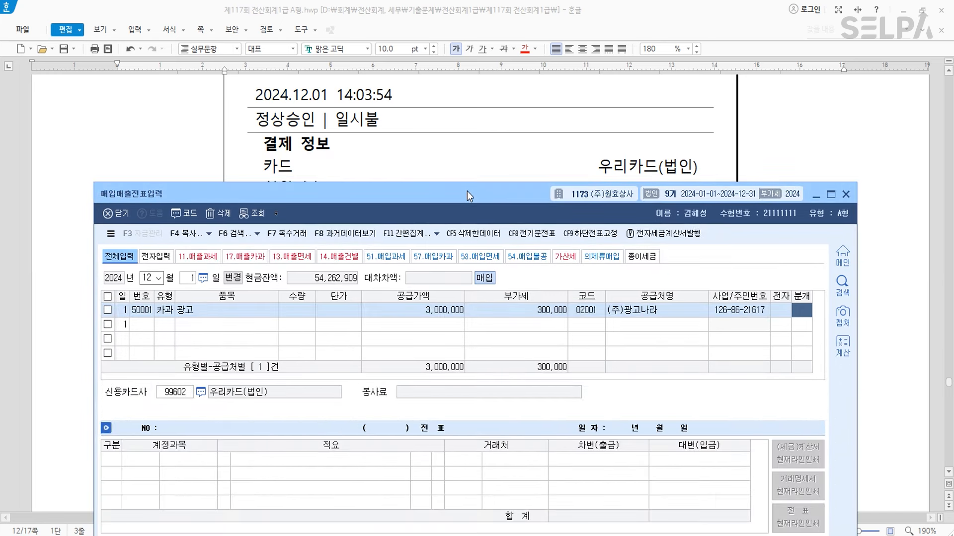
{"action": "type", "text": "4"}
{"action": "key", "text": "Return"}
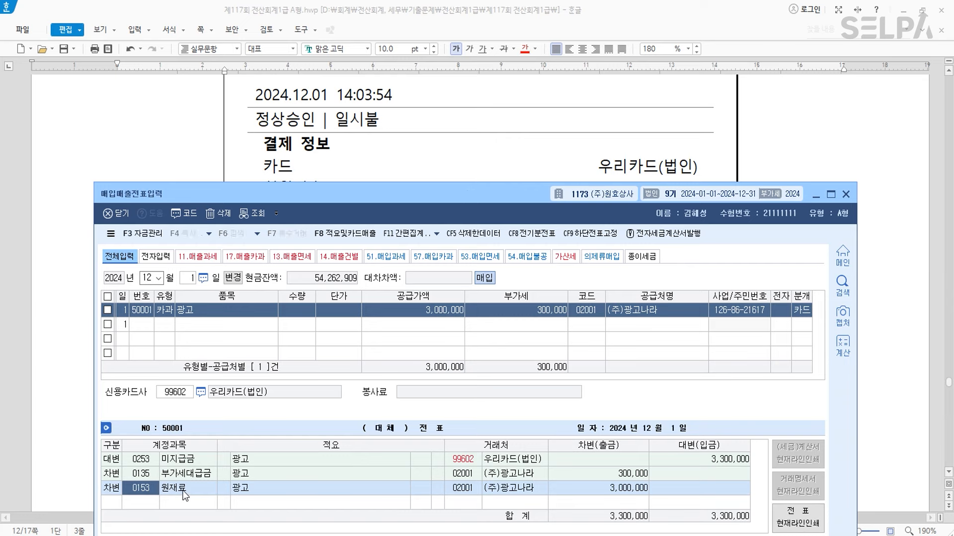
Step: Look up "광고" to change the 원재료 debit line's account to 0833 광고선전비 (판매관리비) and complete the voucher
{"action": "type", "text": "과ㅇㄱ배"}
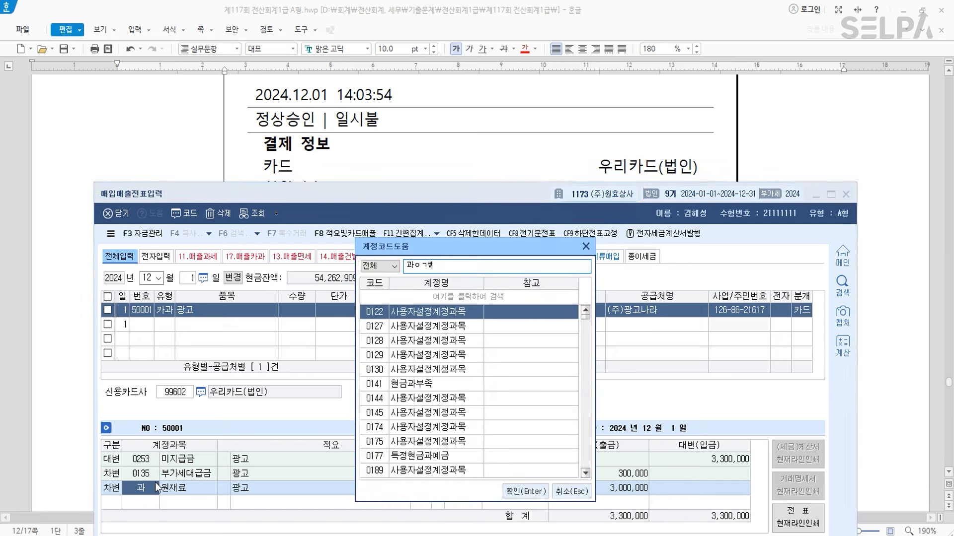
{"action": "key", "text": "BackSpace"}
{"action": "type", "text": "광고"}
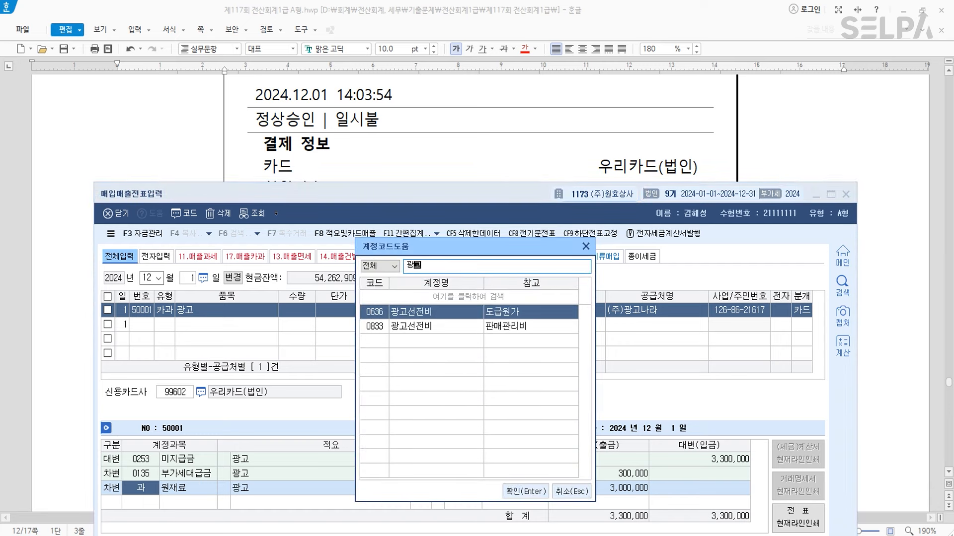
{"action": "key", "text": "Down"}
{"action": "type", "text": "ㅣ"}
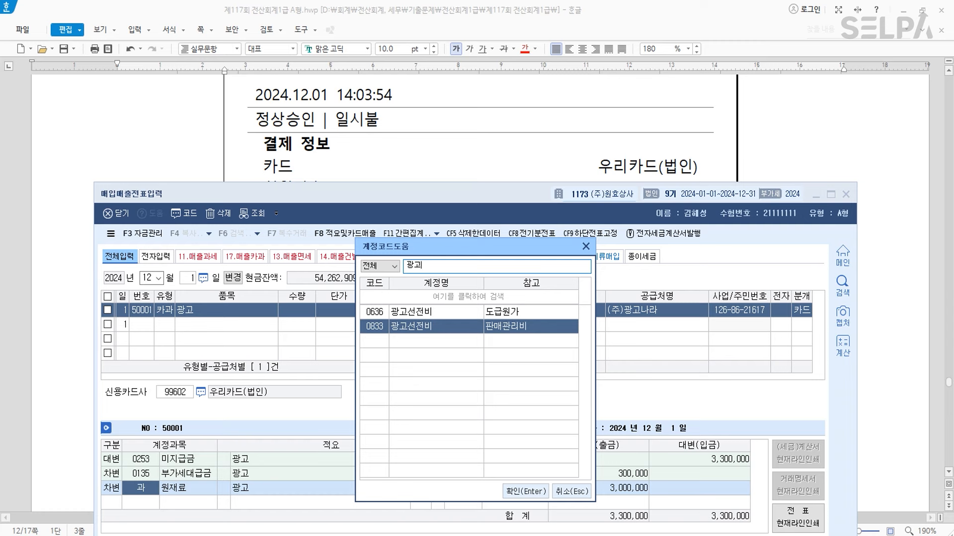
{"action": "key", "text": "Return"}
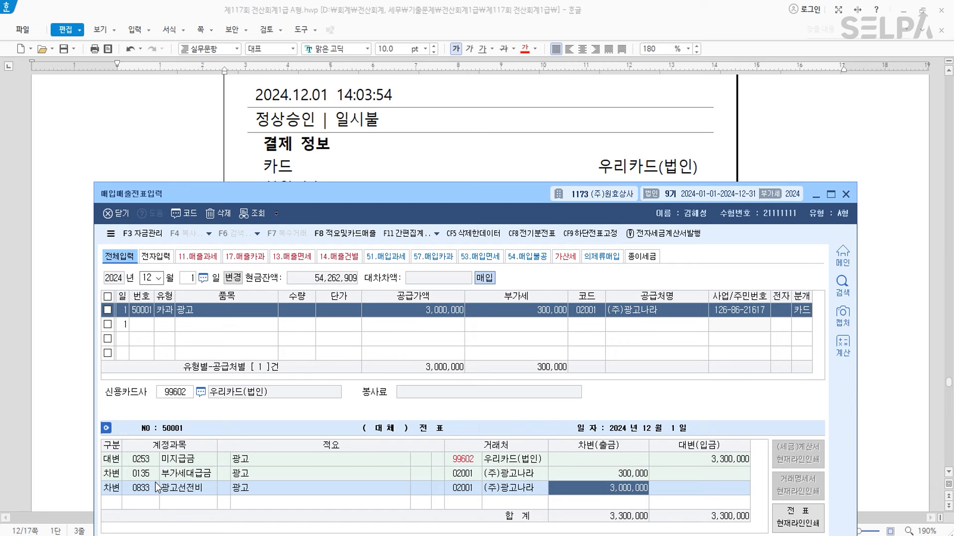
{"action": "key", "text": "Return"}
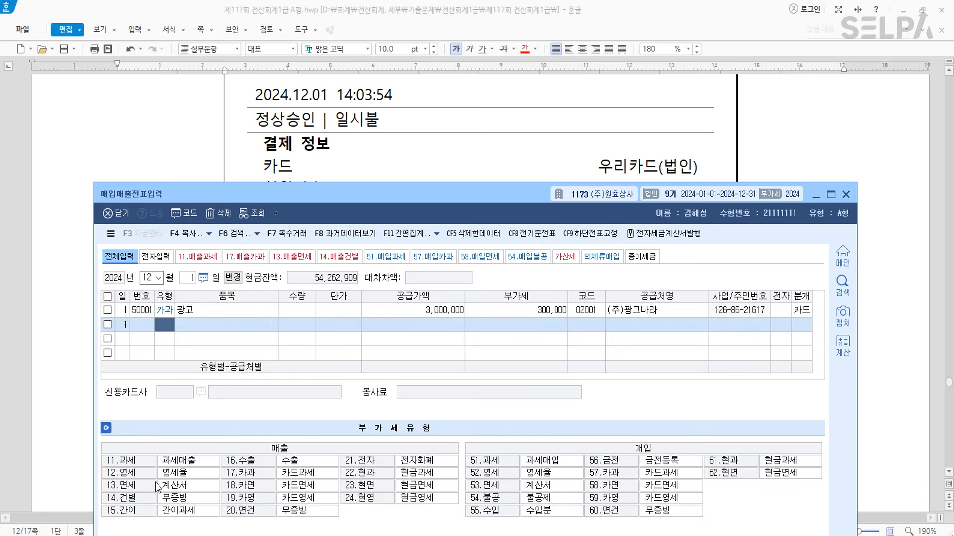
Step: Bring 문제4 question [1] into view in the exam document and color the word 장기차입금 red
{"action": "left_click", "coordinate": [428, 165]}
{"action": "scroll", "coordinate": [460, 249], "scroll_direction": "down", "scroll_amount": 10}
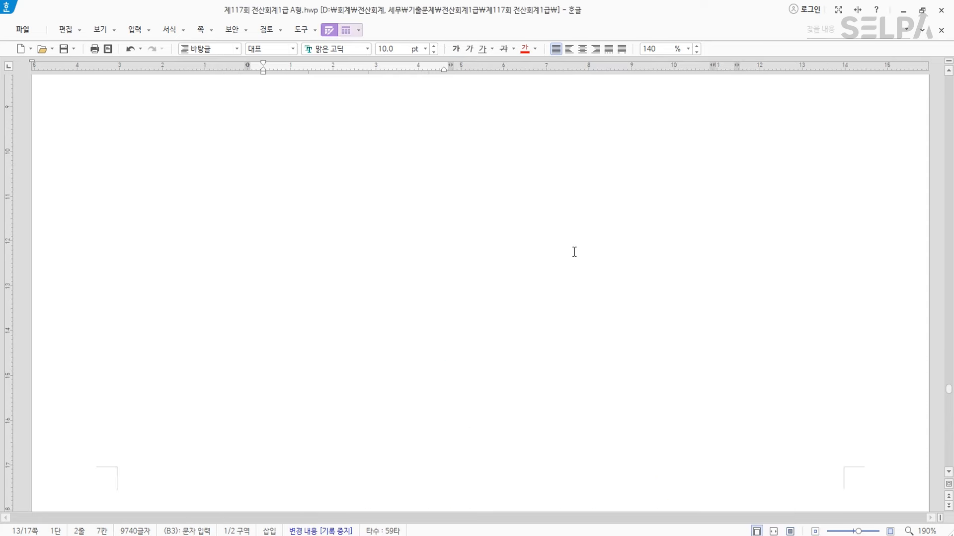
{"action": "scroll", "coordinate": [573, 251], "scroll_direction": "down", "scroll_amount": 3}
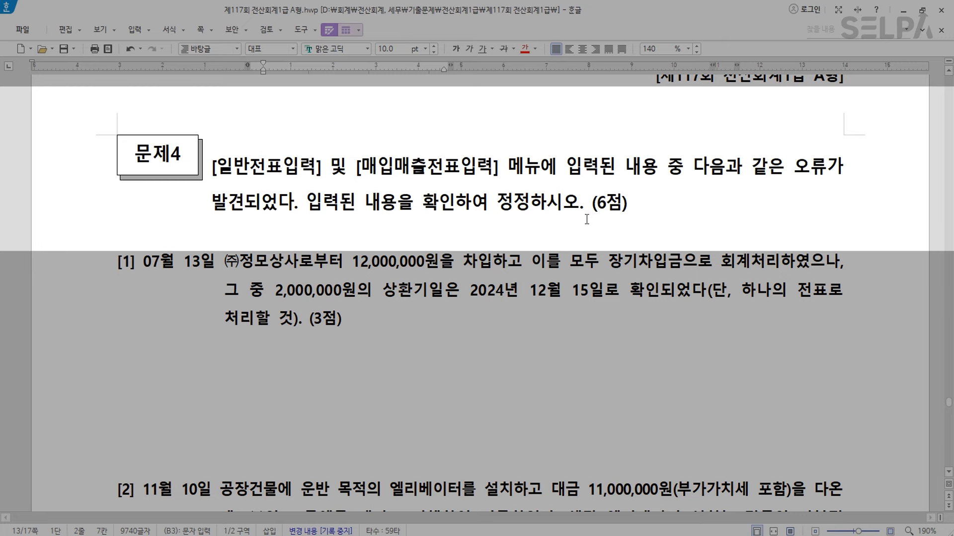
{"action": "scroll", "coordinate": [514, 256], "scroll_direction": "down", "scroll_amount": 2}
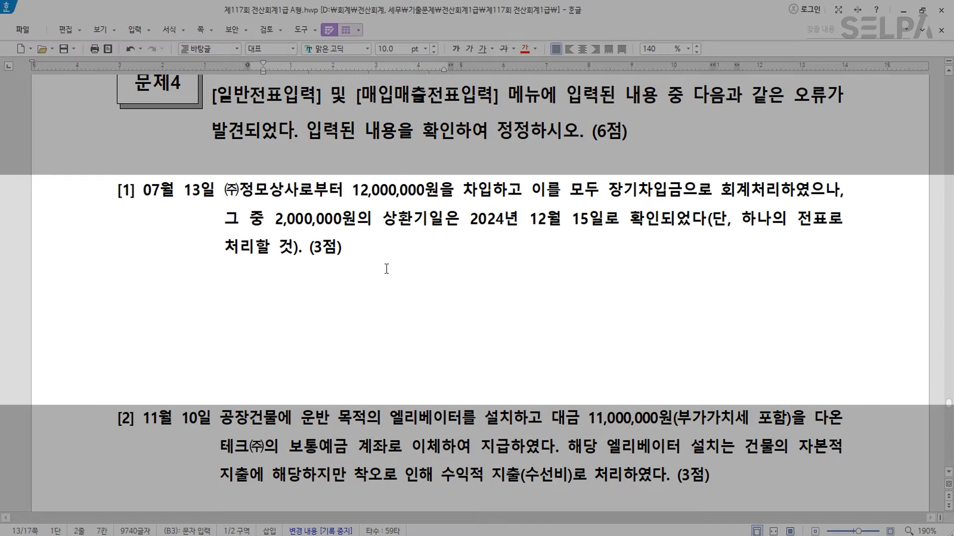
{"action": "left_click", "coordinate": [405, 196]}
{"action": "left_click_drag", "start_coordinate": [612, 201], "coordinate": [681, 199]}
{"action": "left_click", "coordinate": [527, 49]}
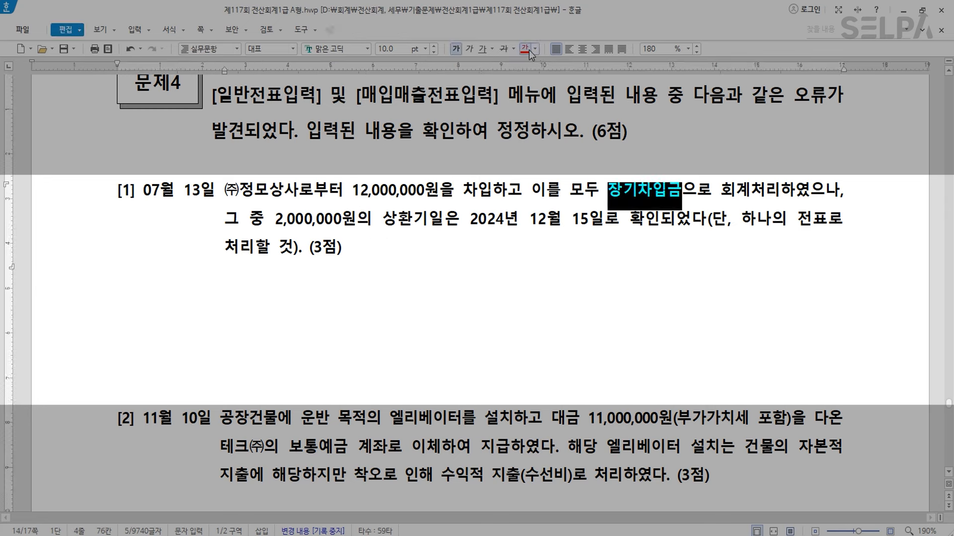
Step: Color the phrase "2,000,000원의 상환기일은 2024년 12월 15일로" in question [1] green
{"action": "left_click", "coordinate": [272, 218]}
{"action": "left_click_drag", "start_coordinate": [273, 217], "coordinate": [613, 226]}
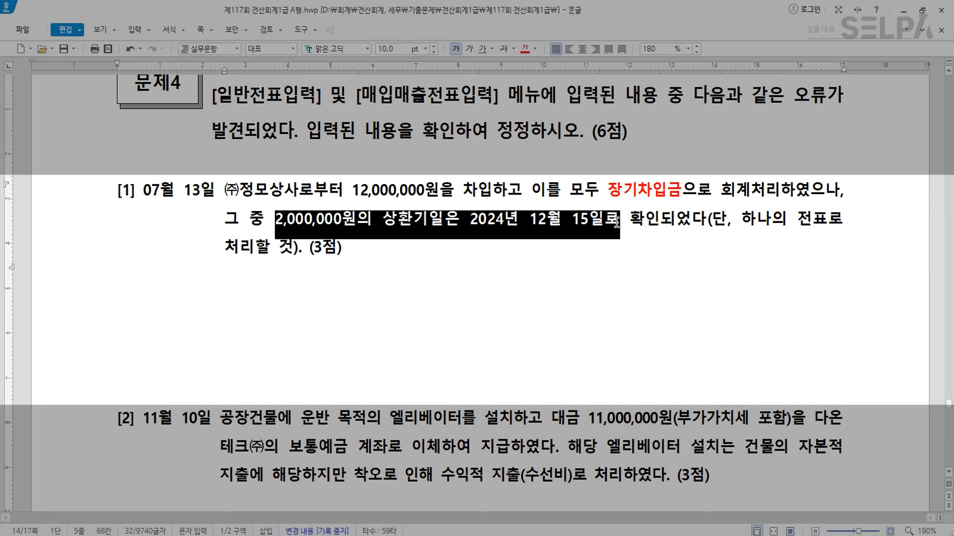
{"action": "left_click", "coordinate": [535, 49]}
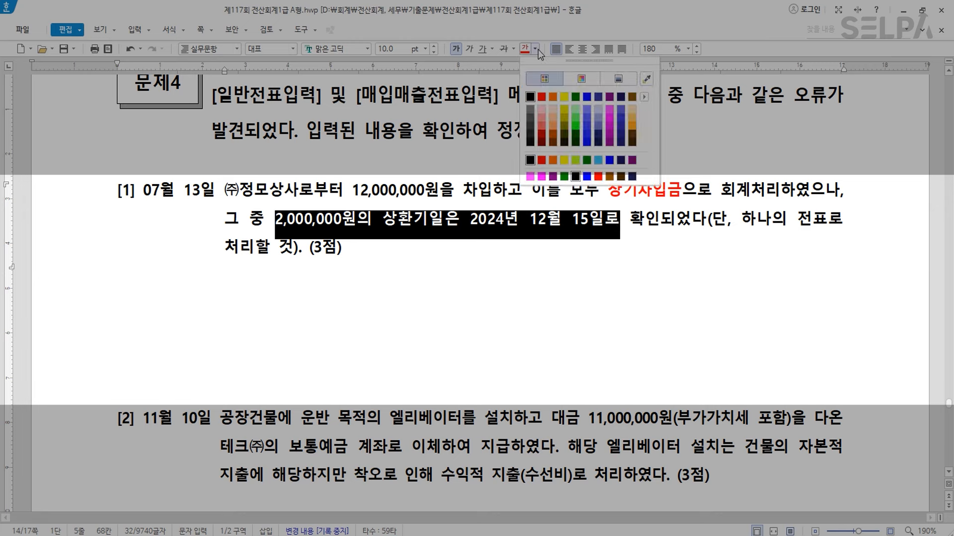
{"action": "left_click", "coordinate": [575, 97]}
{"action": "left_click", "coordinate": [519, 238]}
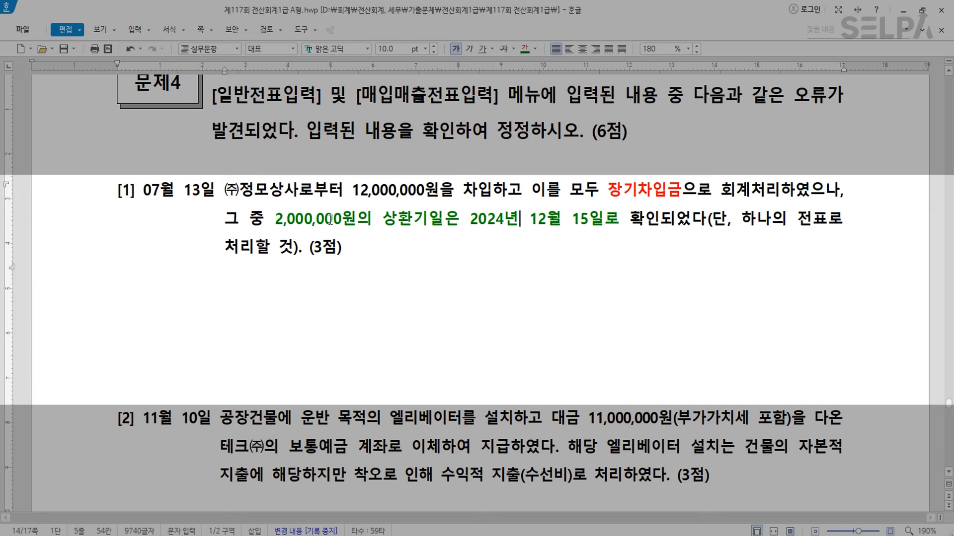
Step: Insert the note ">> 단기차입금" after the green repayment-date phrase in question [1]
{"action": "left_click", "coordinate": [619, 220]}
{"action": "type", "text": ">"}
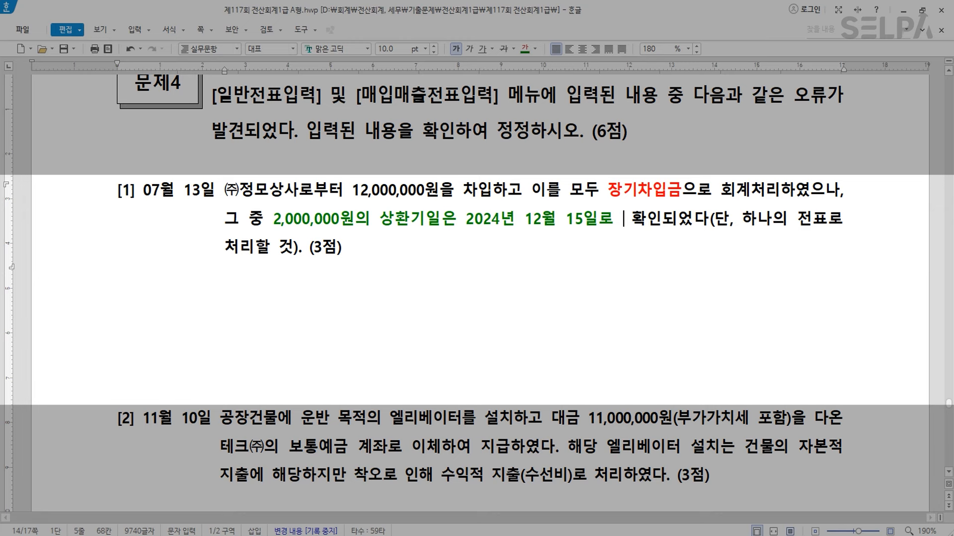
{"action": "type", "text": "> "}
{"action": "type", "text": "단기차입ㄱ"}
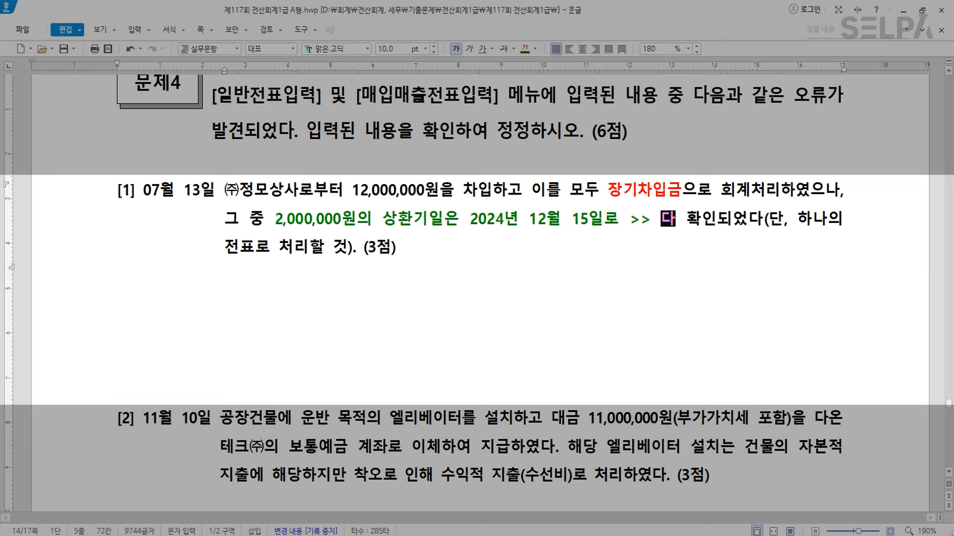
{"action": "type", "text": "금"}
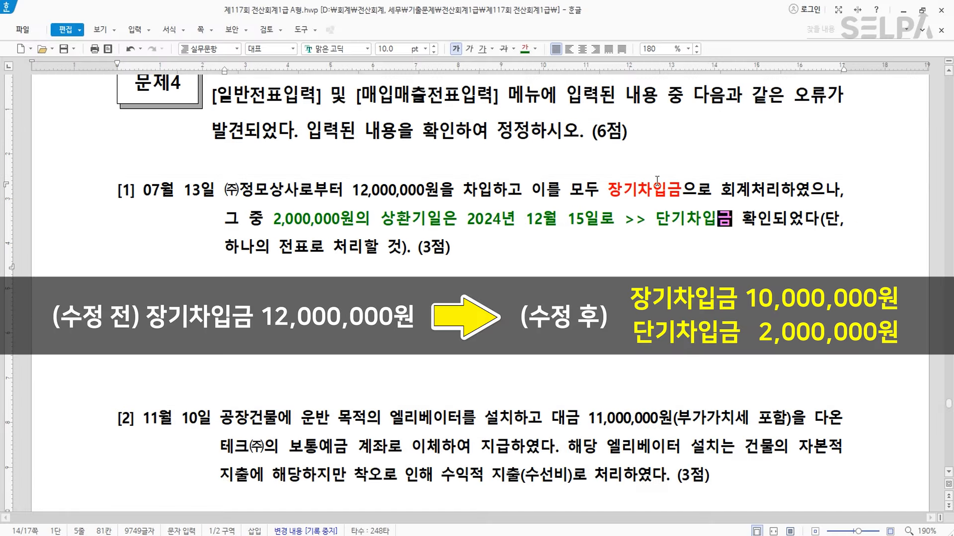
{"action": "left_click", "coordinate": [651, 190]}
{"action": "left_click", "coordinate": [651, 190]}
Step: Switch to 일반전표입력, retrieve the July 13 voucher, and set its 장기차입금 credit amount to 10,000,000
{"action": "scroll", "coordinate": [690, 255], "scroll_direction": "down", "scroll_amount": 3}
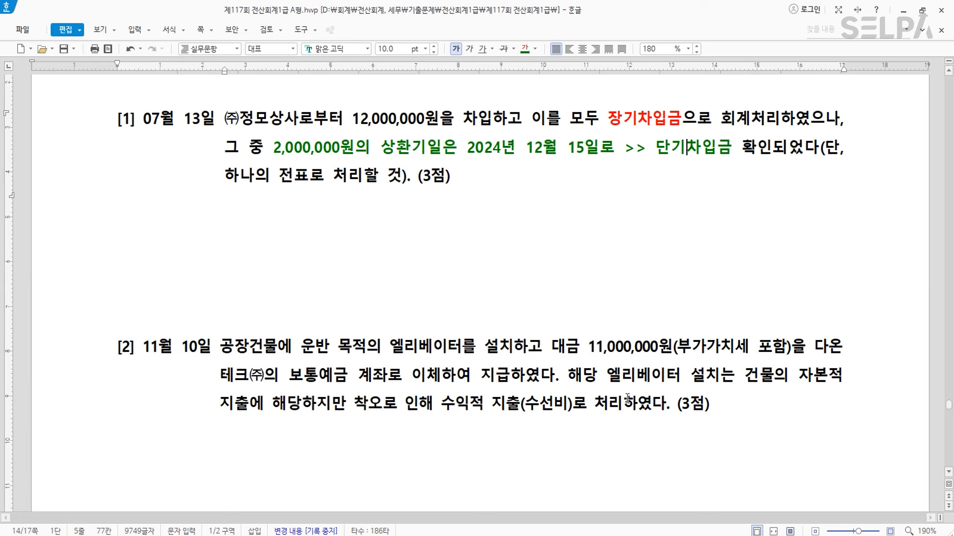
{"action": "key", "text": "alt+Tab"}
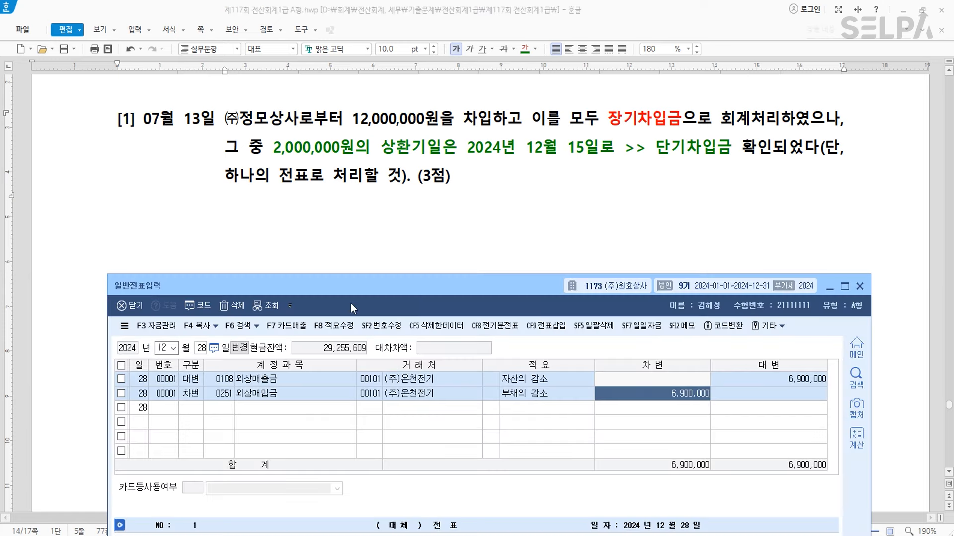
{"action": "type", "text": "0713"}
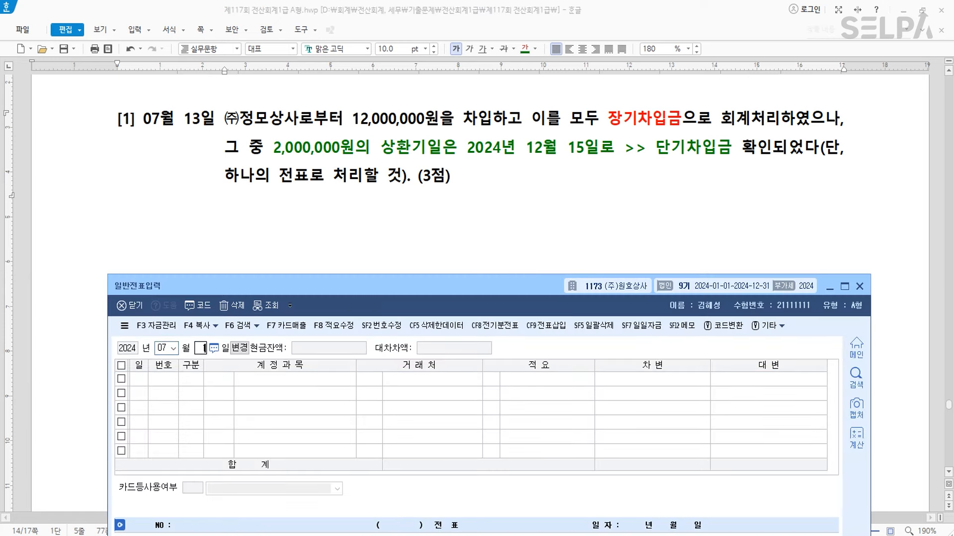
{"action": "key", "text": "Return"}
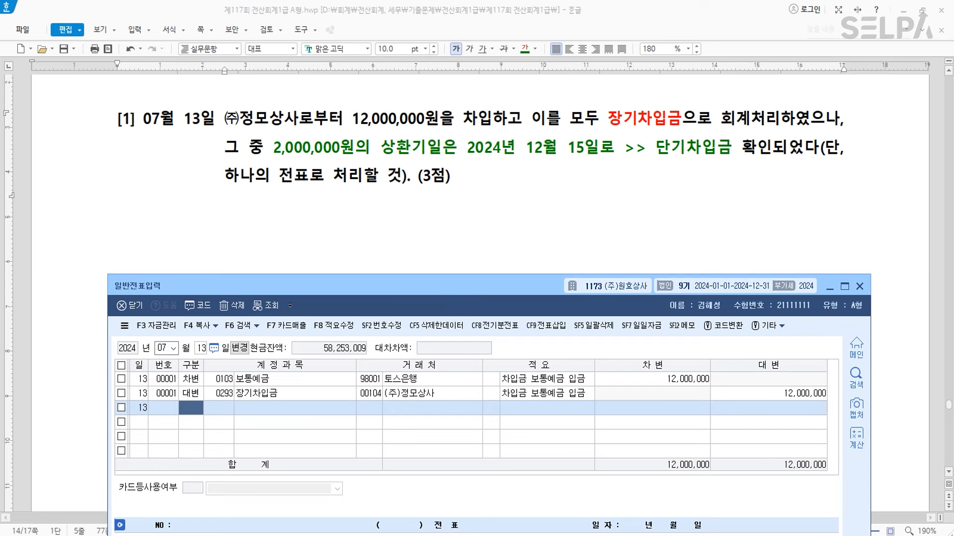
{"action": "left_click", "coordinate": [805, 395]}
{"action": "left_click", "coordinate": [806, 397]}
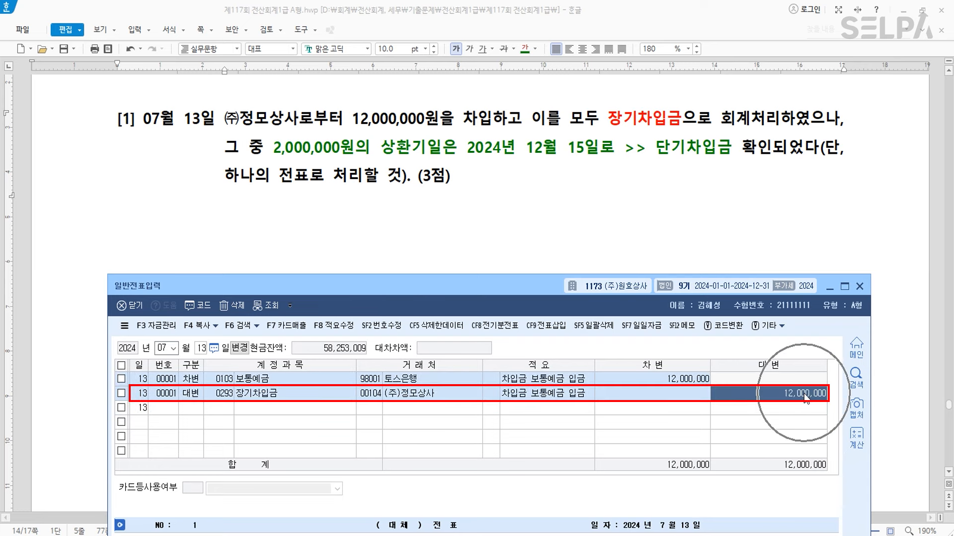
{"action": "type", "text": "10000000"}
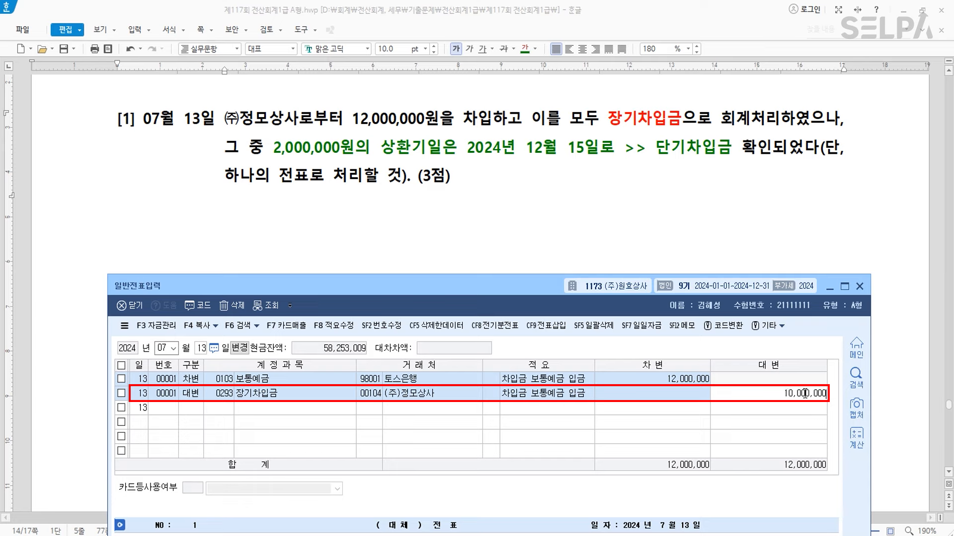
{"action": "key", "text": "Return"}
Step: Add a credit line for 0260 단기차입금 with partner 00104 (주)정모상사 for 2,000,000 to the July 13 voucher
{"action": "type", "text": "4"}
{"action": "key", "text": "Return"}
{"action": "type", "text": "260"}
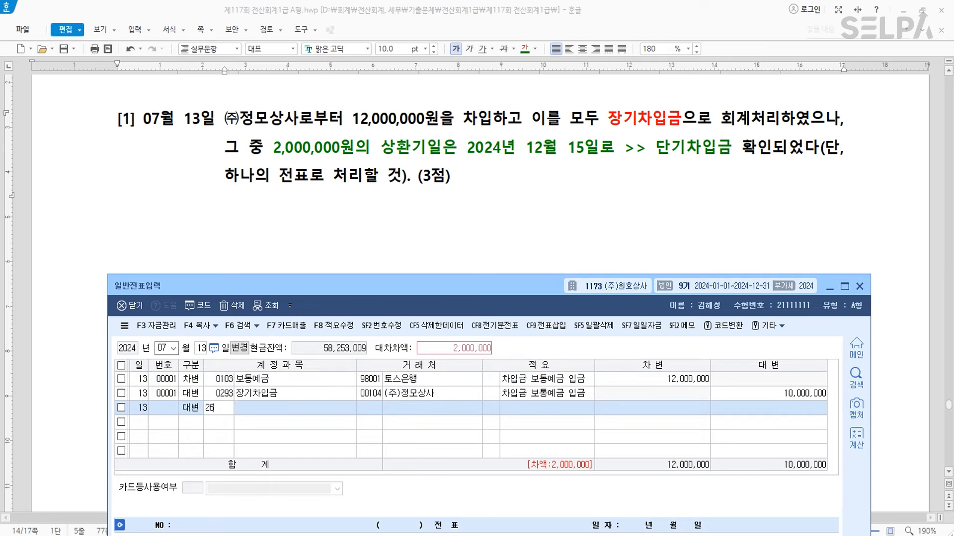
{"action": "key", "text": "Return"}
{"action": "type", "text": "104"}
{"action": "key", "text": "Return"}
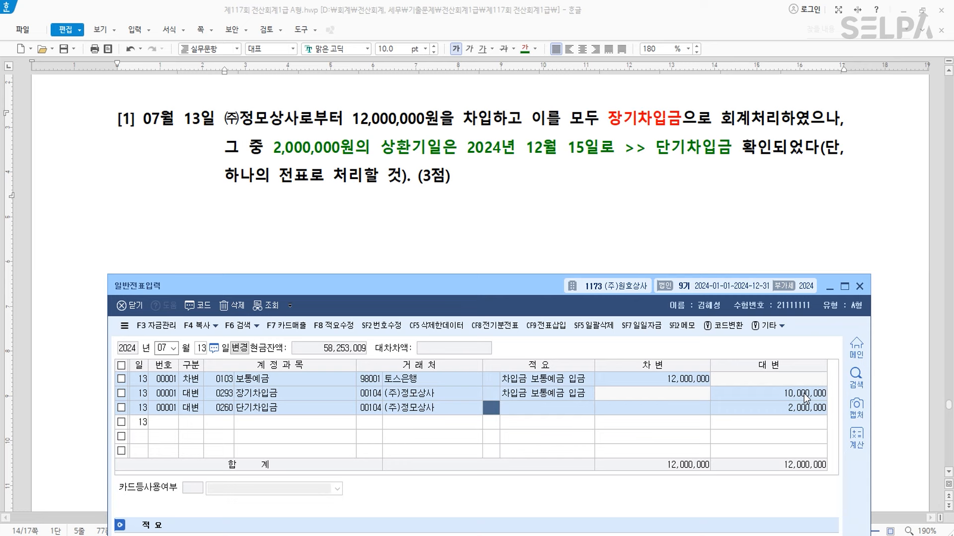
{"action": "key", "text": "Return"}
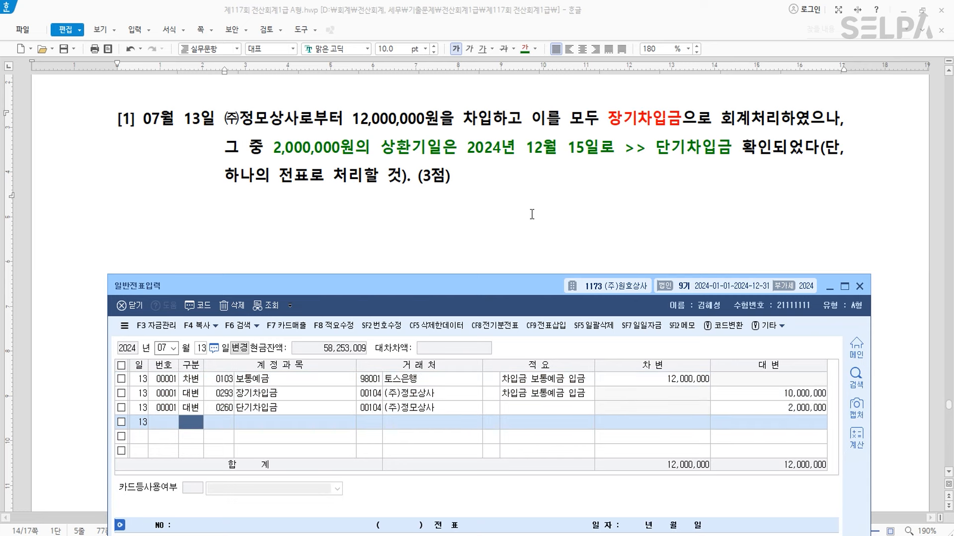
Step: Return to the exam document and color the phrase "수익적 지출(수선비)" in 문제4 question [2] green
{"action": "left_click", "coordinate": [712, 255]}
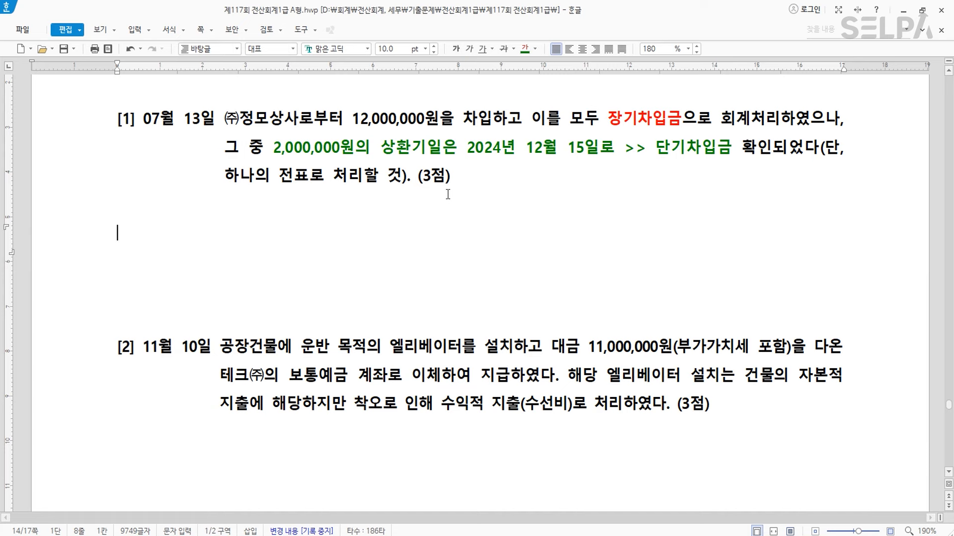
{"action": "scroll", "coordinate": [448, 195], "scroll_direction": "down", "scroll_amount": 2}
{"action": "scroll", "coordinate": [449, 203], "scroll_direction": "down", "scroll_amount": 1}
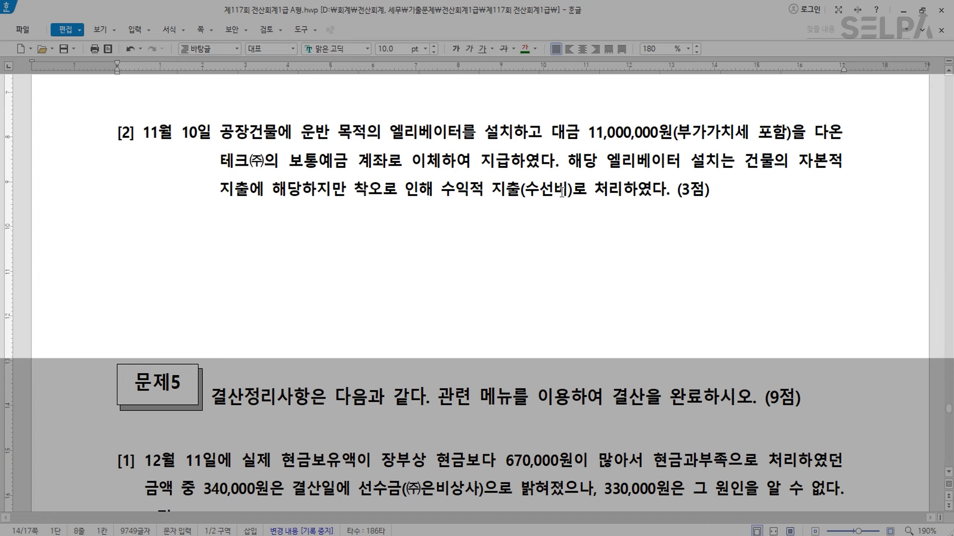
{"action": "left_click", "coordinate": [435, 190]}
{"action": "left_click_drag", "start_coordinate": [440, 190], "coordinate": [572, 191]}
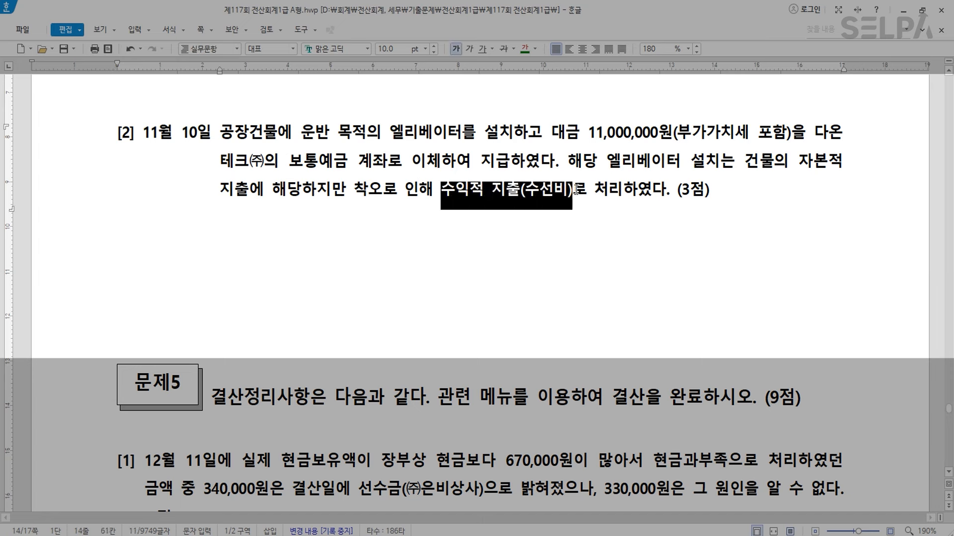
{"action": "left_click", "coordinate": [525, 49]}
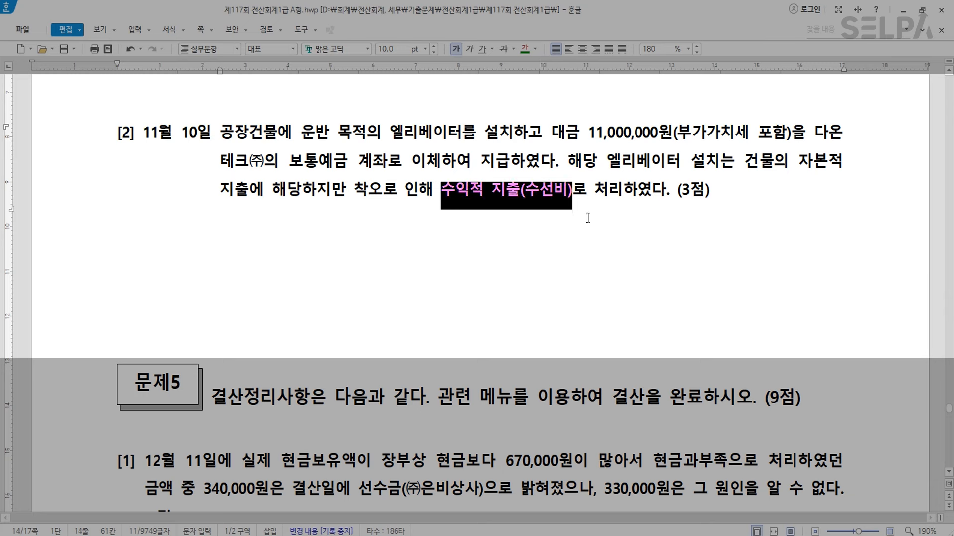
Step: Insert the note ">> 건물" after the green phrase "수익적 지출(수선비)" in question [2]
{"action": "left_click", "coordinate": [575, 191]}
{"action": "type", "text": ">> 건"}
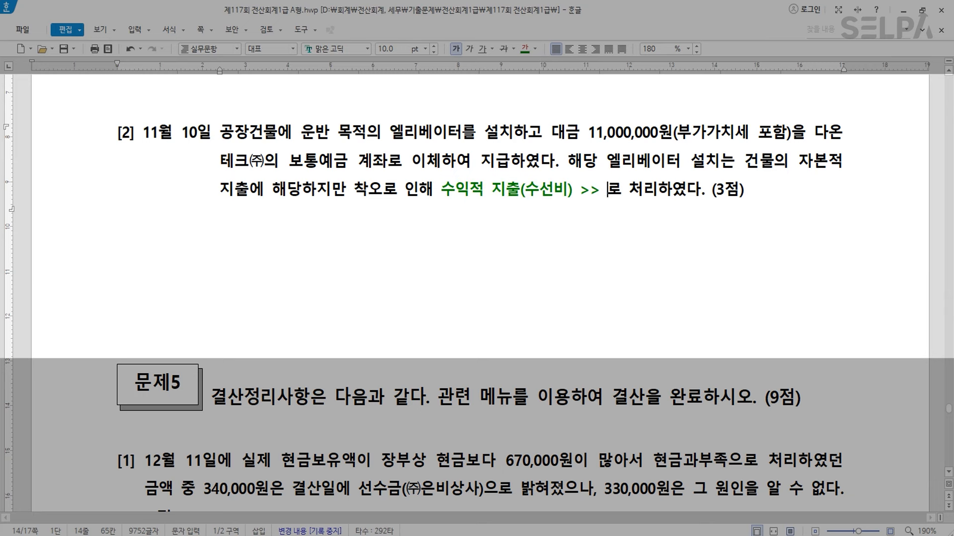
{"action": "type", "text": "물"}
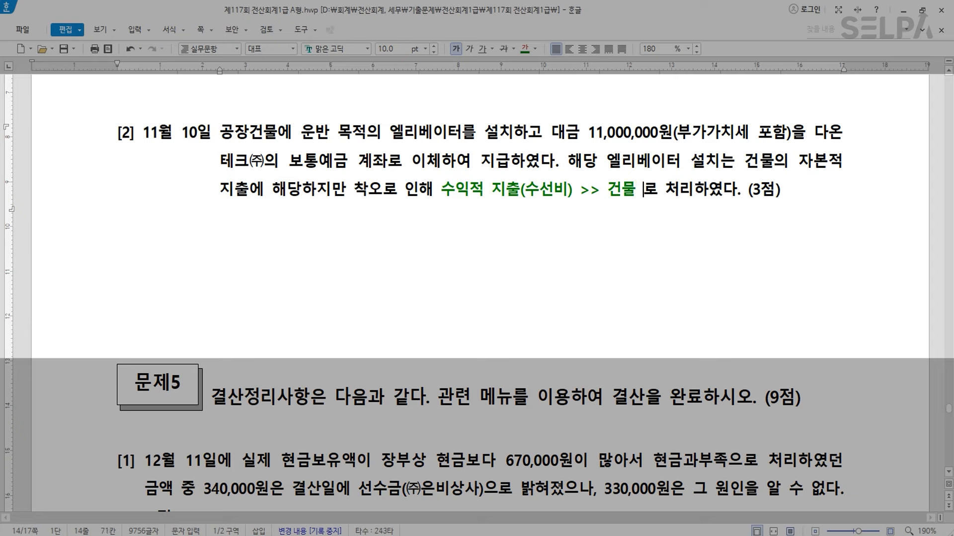
Step: Look up the November 10 vouchers in 일반전표입력
{"action": "key", "text": "alt+Tab"}
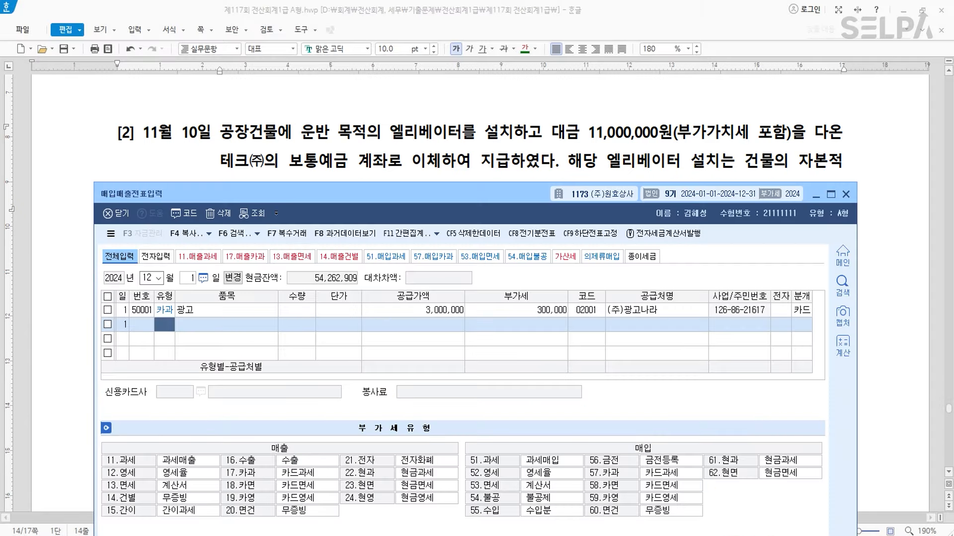
{"action": "key", "text": "alt+Tab"}
{"action": "left_click", "coordinate": [816, 195]}
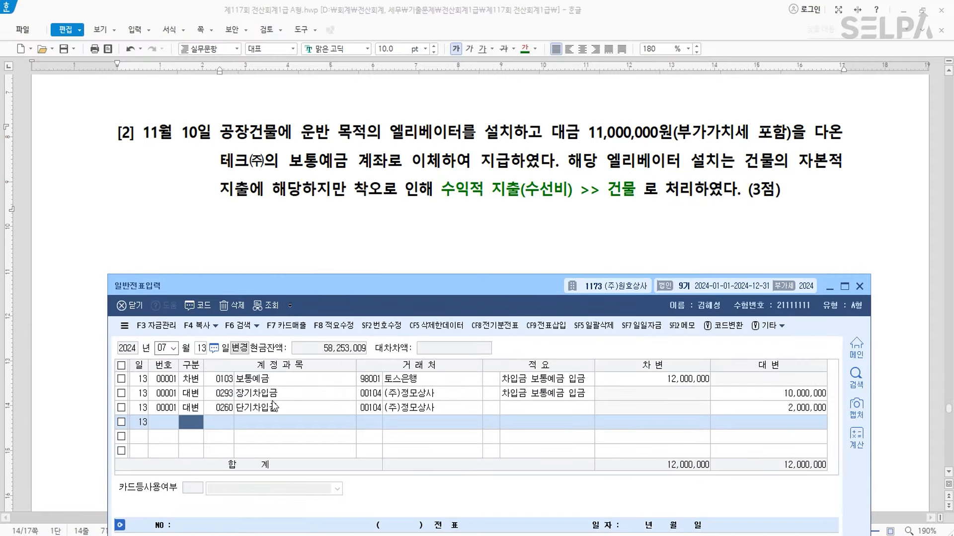
{"action": "type", "text": "11"}
{"action": "key", "text": "Return"}
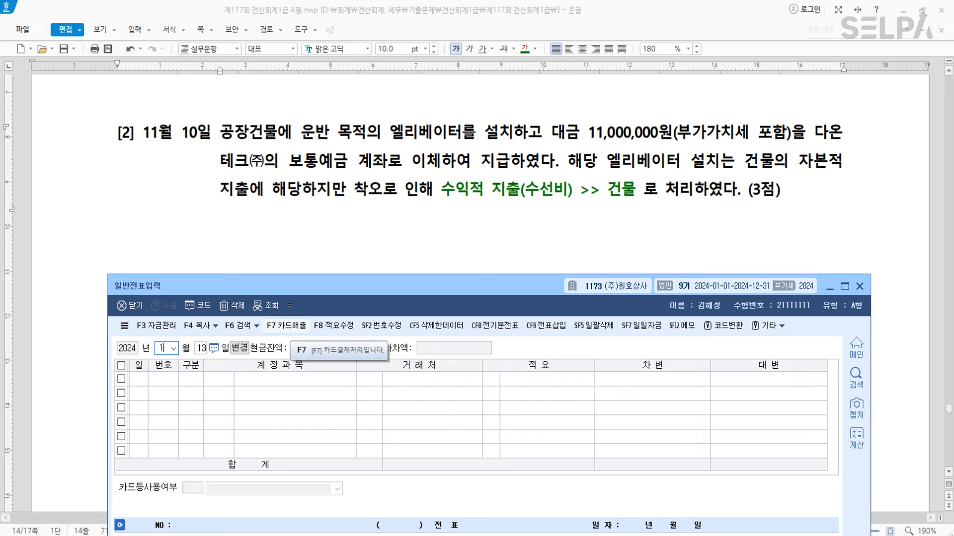
{"action": "type", "text": "10"}
{"action": "key", "text": "Return"}
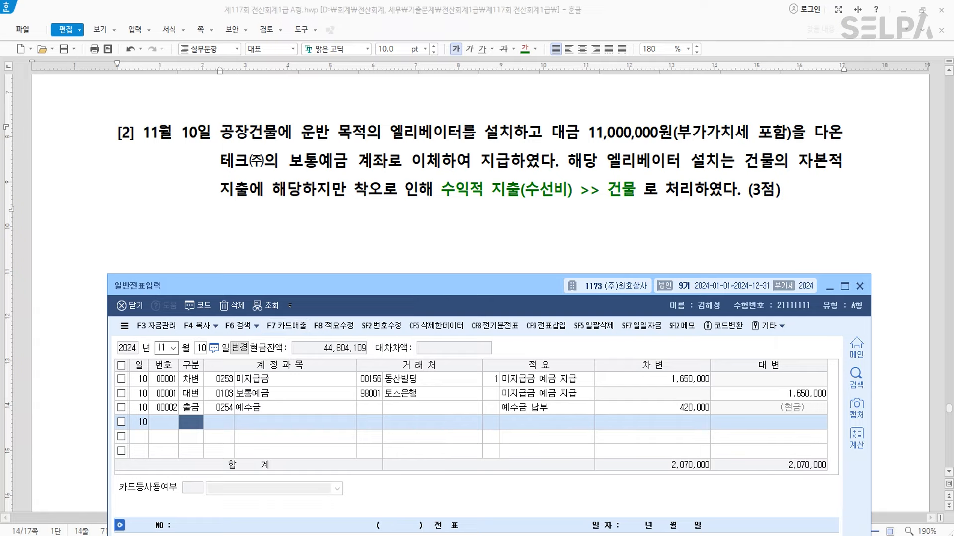
Step: Switch to 매입매출전표입력, retrieve the November 10 entries, and show the journal lines of the 엘리베이터 설치 purchase
{"action": "left_click", "coordinate": [651, 535]}
{"action": "key", "text": "Escape"}
{"action": "key", "text": "Escape"}
{"action": "type", "text": "11"}
{"action": "key", "text": "Return"}
{"action": "type", "text": "10"}
{"action": "key", "text": "Return"}
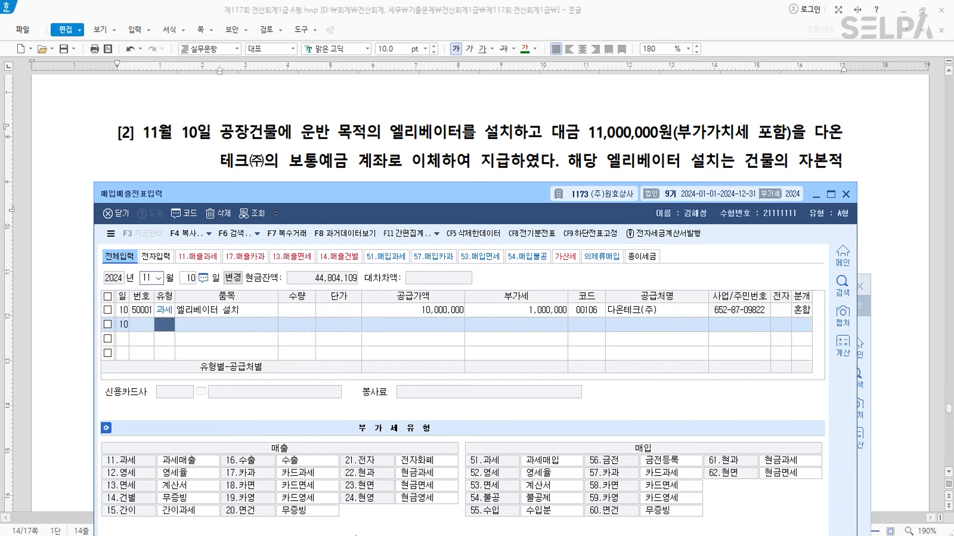
{"action": "left_click", "coordinate": [226, 312]}
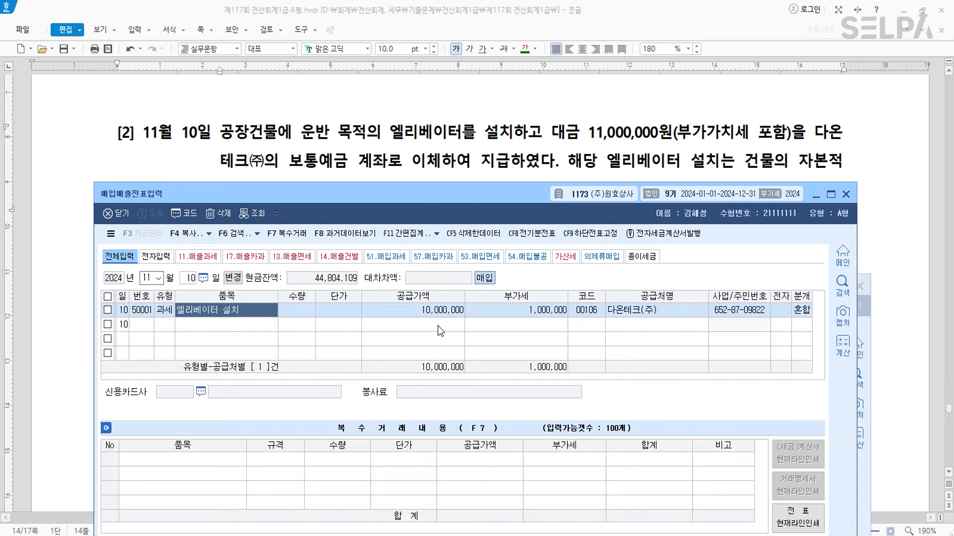
{"action": "key", "text": "Return"}
{"action": "key", "text": "Return"}
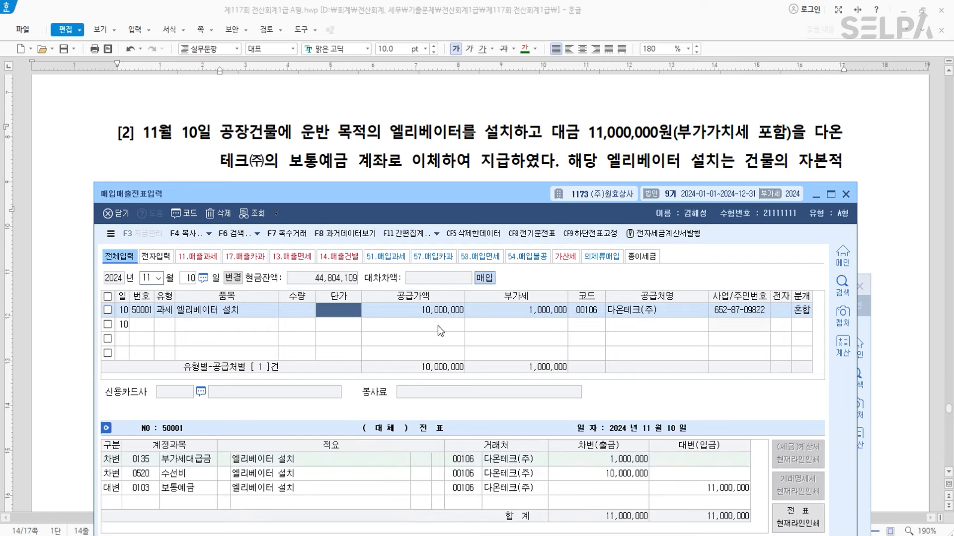
Step: Change the 수선비 debit line of the 엘리베이터 설치 voucher to account 0202 건물 and complete the voucher
{"action": "left_click", "coordinate": [144, 474]}
{"action": "left_click", "coordinate": [144, 474]}
{"action": "type", "text": "0202"}
{"action": "key", "text": "Return"}
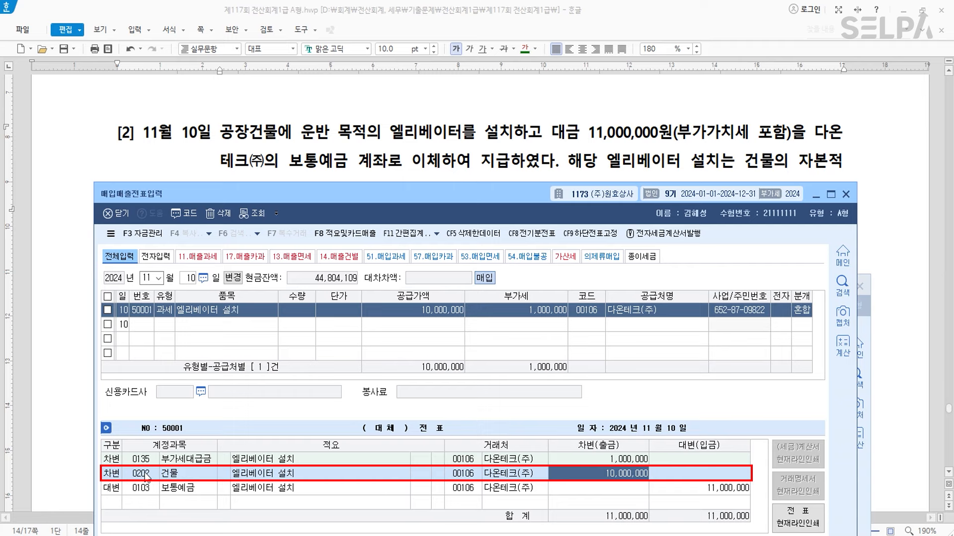
{"action": "key", "text": "Return"}
{"action": "key", "text": "Return"}
{"action": "key", "text": "Return"}
{"action": "key", "text": "Return"}
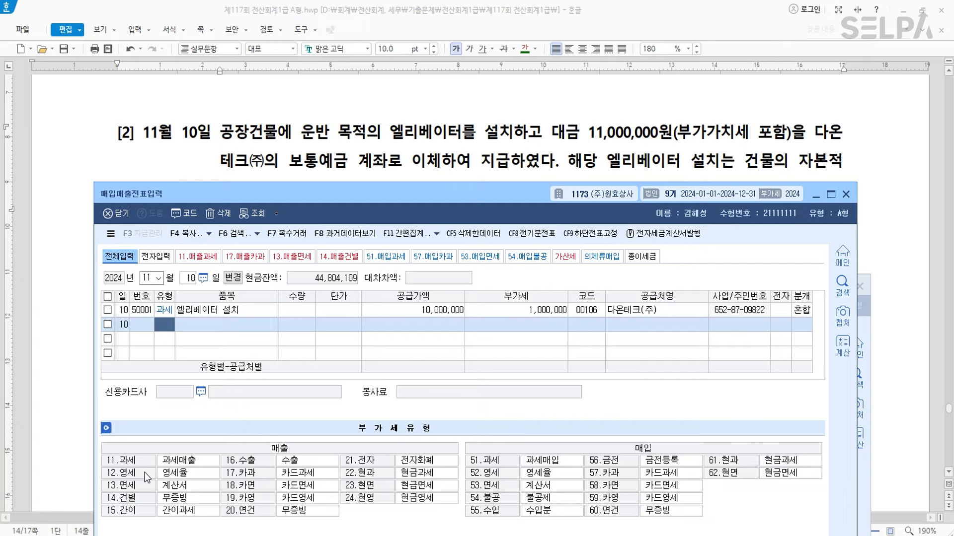
Step: In the exam document, color 결산정리사항 in the 문제5 heading green and add the note "수동결산" below question [1]
{"action": "left_click", "coordinate": [383, 166]}
{"action": "scroll", "coordinate": [441, 226], "scroll_direction": "down", "scroll_amount": 3}
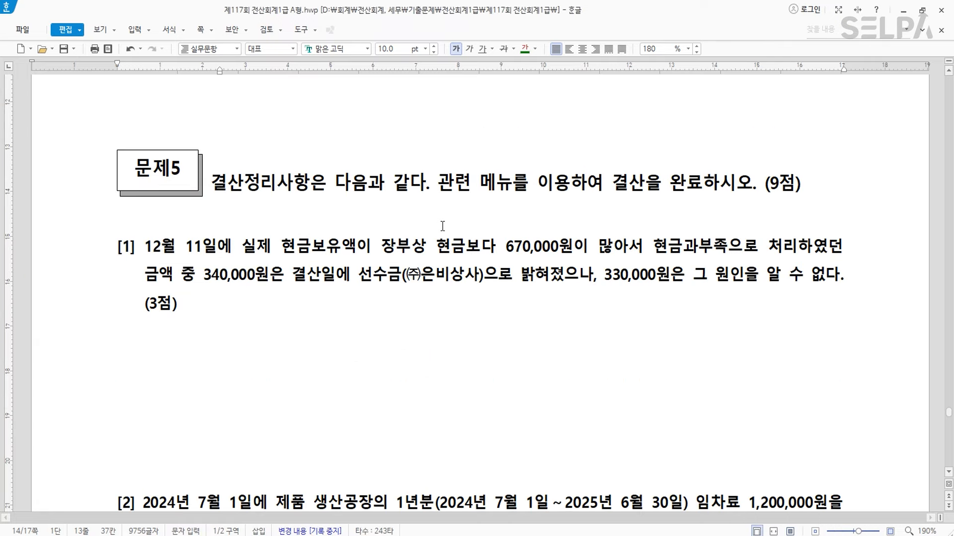
{"action": "left_click_drag", "start_coordinate": [212, 182], "coordinate": [309, 182]}
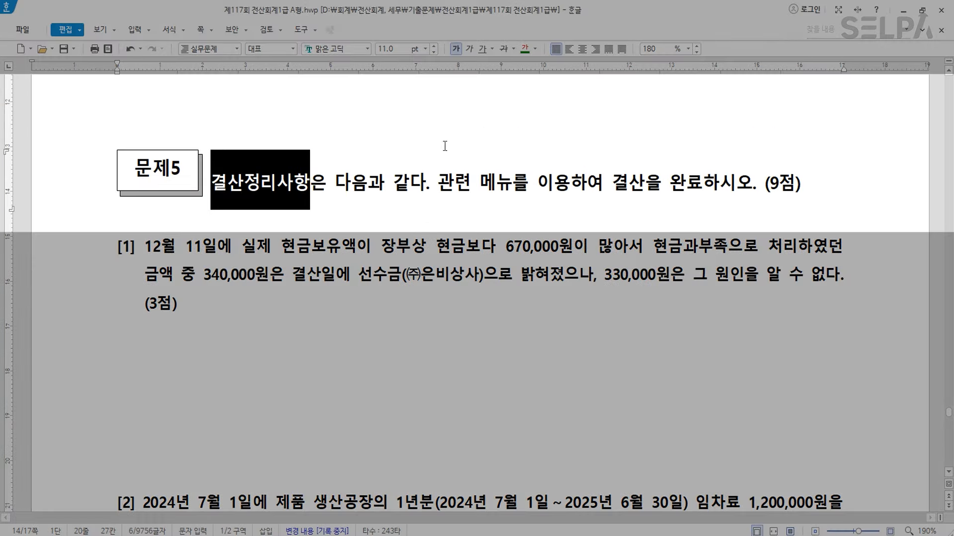
{"action": "left_click", "coordinate": [526, 50]}
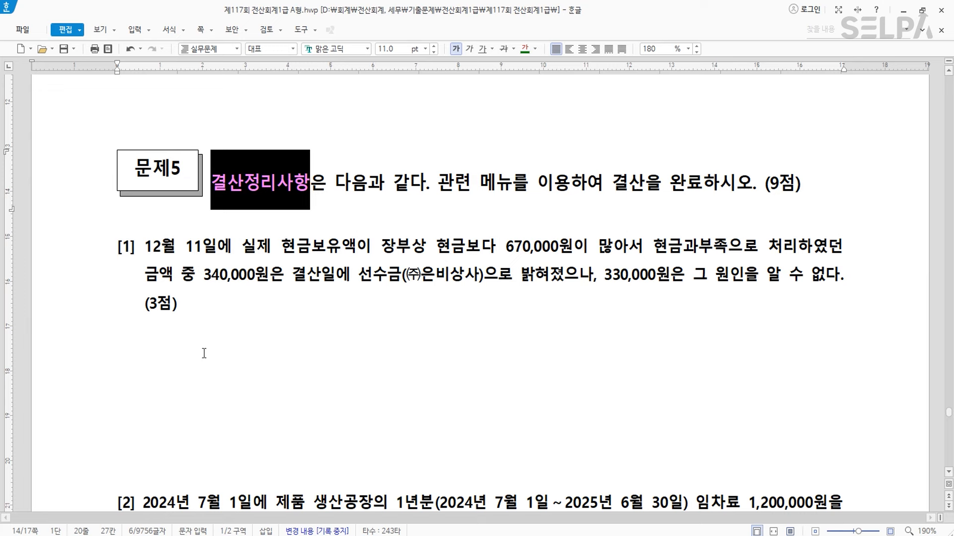
{"action": "left_click", "coordinate": [224, 373]}
{"action": "type", "text": "수동결산"}
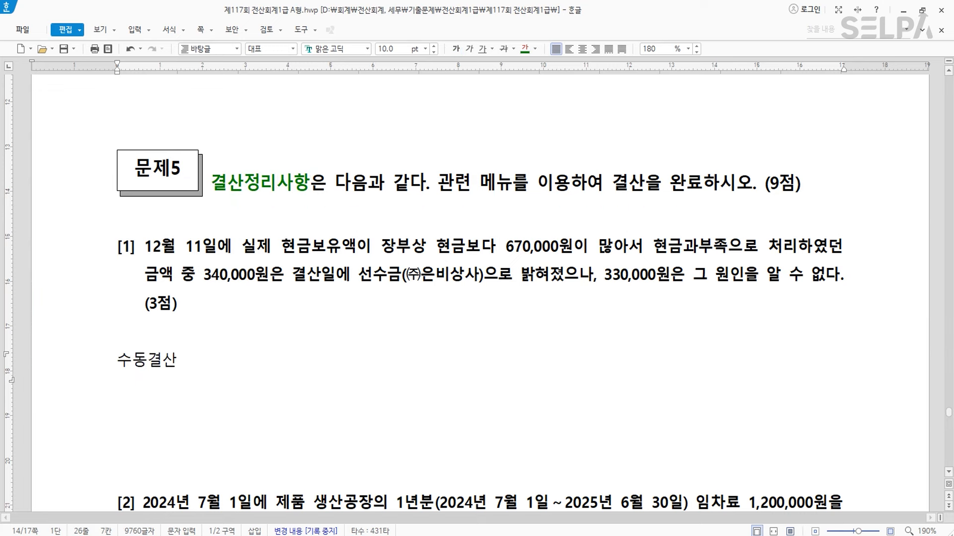
Step: Remove an empty line above 문제5 question [2] and add the note "수동결산" below that question
{"action": "scroll", "coordinate": [380, 325], "scroll_direction": "down", "scroll_amount": 5}
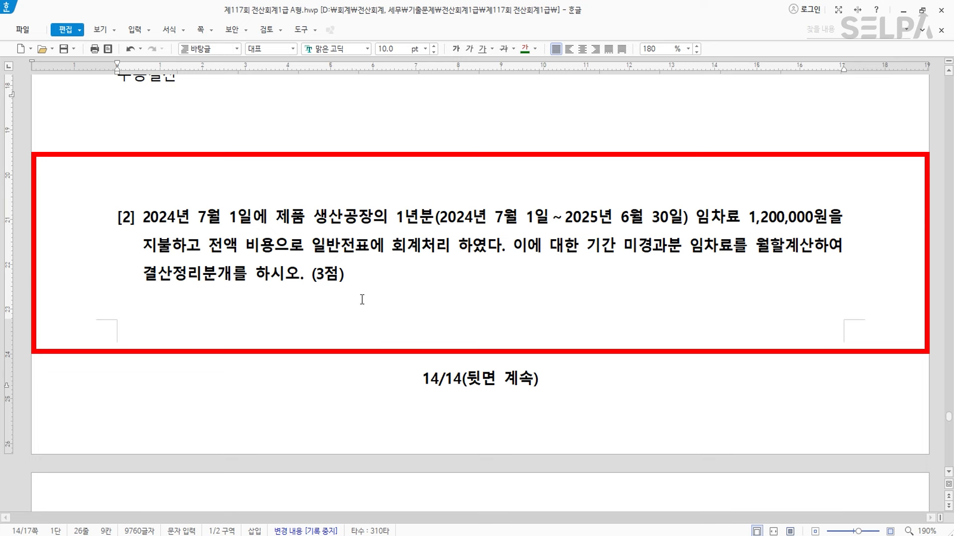
{"action": "left_click", "coordinate": [263, 147]}
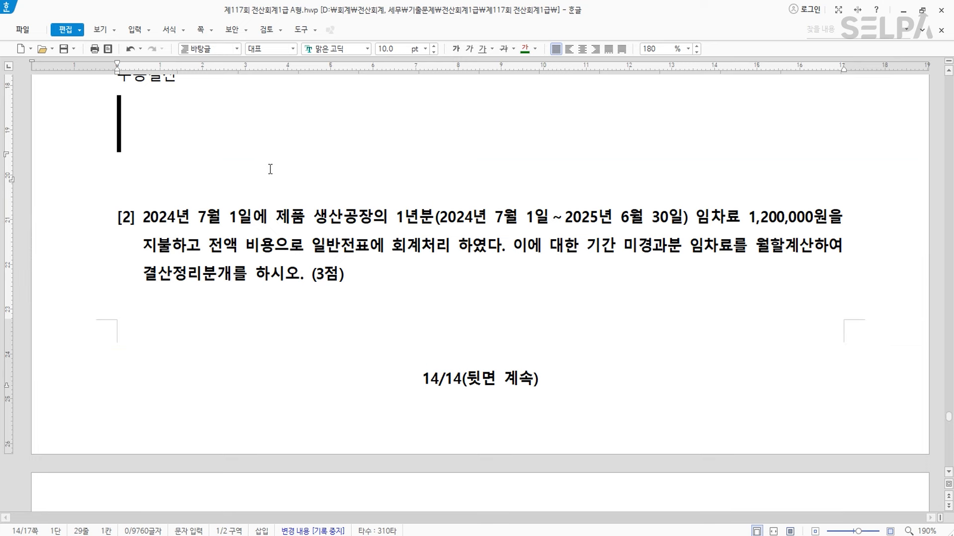
{"action": "key", "text": "Delete"}
{"action": "left_click", "coordinate": [193, 301]}
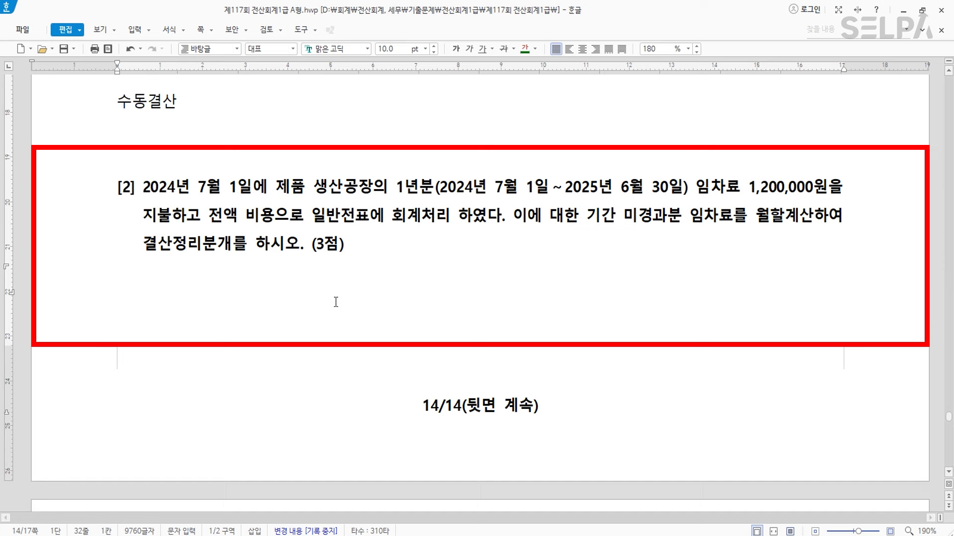
{"action": "type", "text": "수동결산"}
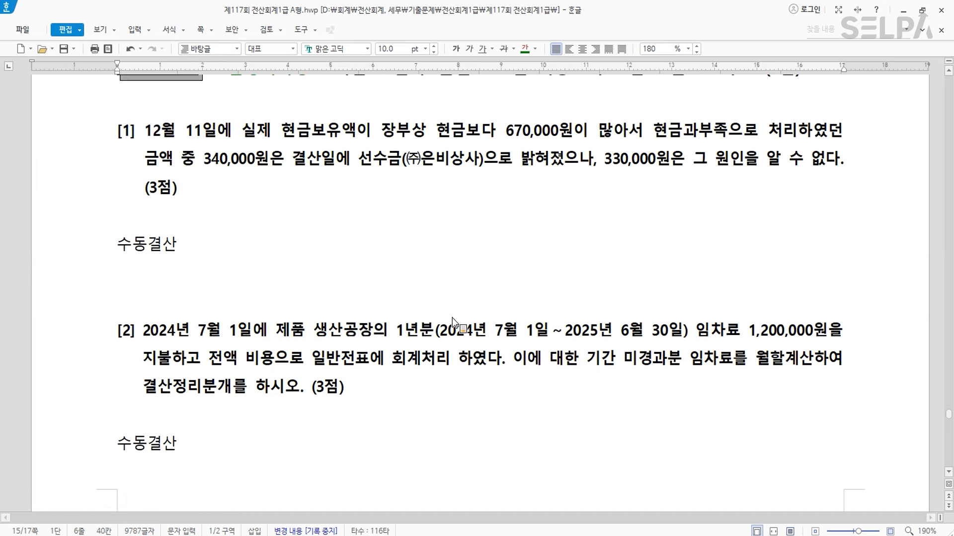
Step: Color the phrase "현금과부족으로 처리" in 문제5 question [1] blue
{"action": "scroll", "coordinate": [452, 320], "scroll_direction": "up", "scroll_amount": 2}
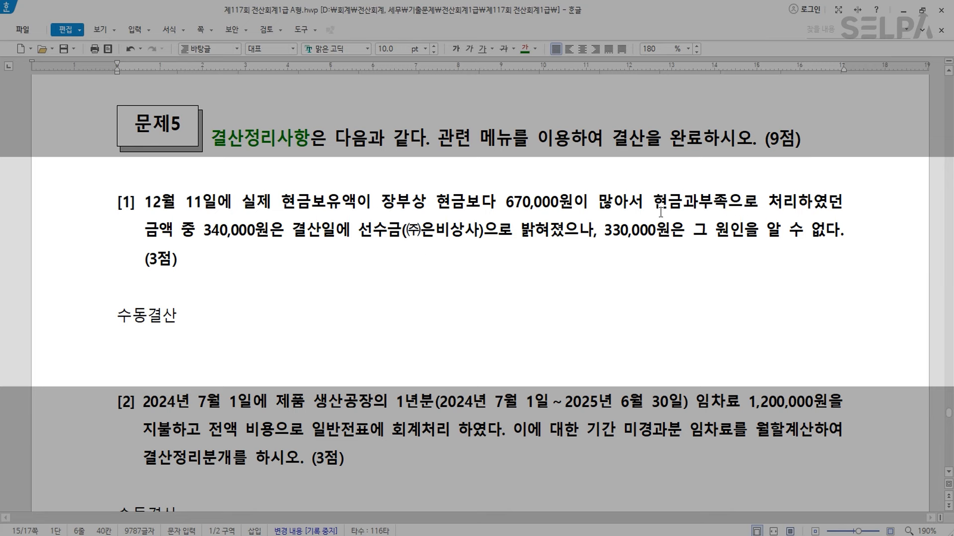
{"action": "left_click_drag", "start_coordinate": [653, 208], "coordinate": [795, 204]}
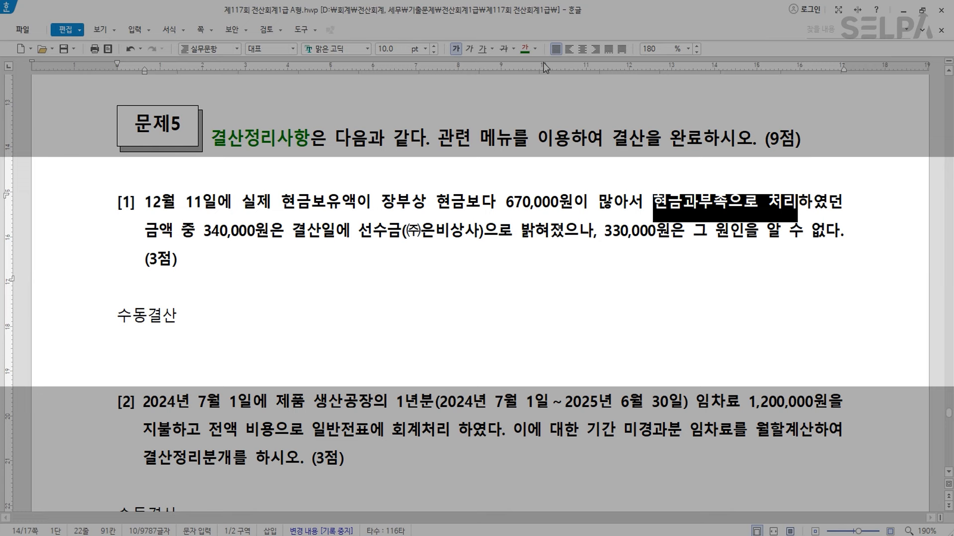
{"action": "left_click", "coordinate": [535, 50]}
{"action": "left_click", "coordinate": [586, 97]}
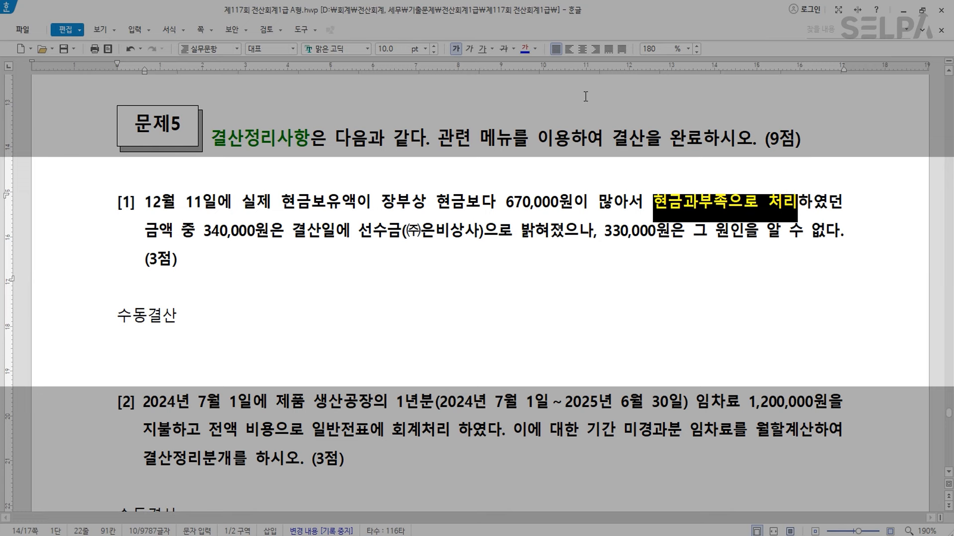
Step: Switch to the 일반전표입력 window and set the voucher date to December 31, 2024
{"action": "left_click", "coordinate": [652, 251]}
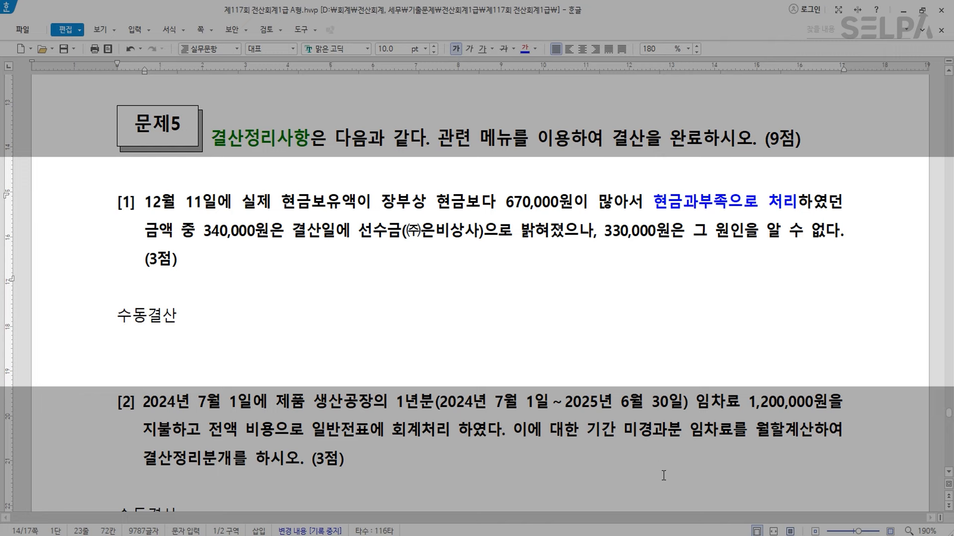
{"action": "key", "text": "alt+Tab"}
{"action": "left_click_drag", "start_coordinate": [411, 288], "coordinate": [410, 303]}
{"action": "key", "text": "ctrl"}
{"action": "key", "text": "ctrl"}
{"action": "key", "text": "ctrl"}
{"action": "key", "text": "ctrl"}
{"action": "key", "text": "Escape"}
{"action": "key", "text": "Escape"}
{"action": "type", "text": "12"}
{"action": "key", "text": "Return"}
{"action": "type", "text": "31"}
{"action": "key", "text": "Return"}
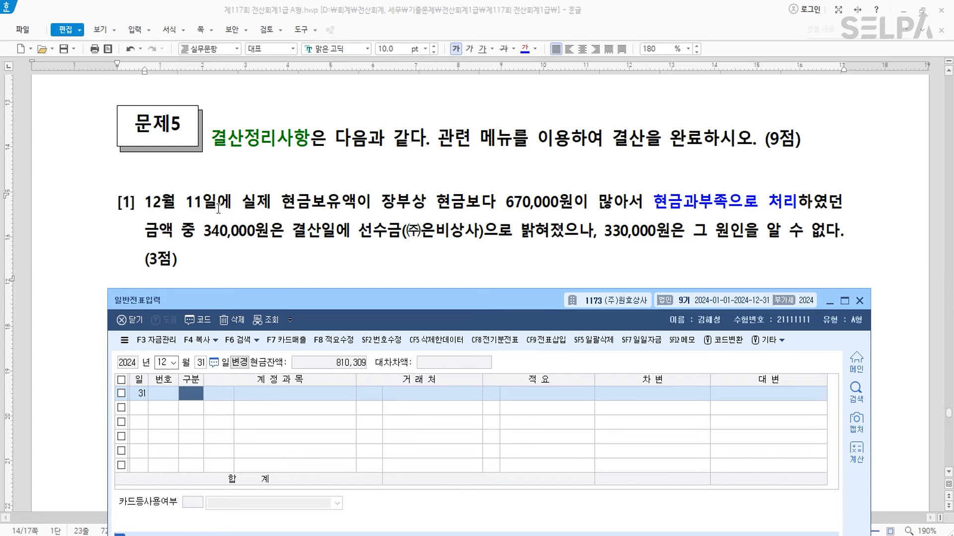
Step: Look up the 현금과부족 balance in the 합계잔액시산표 for December 31 and close the report
{"action": "key", "text": "ctrl+Return"}
{"action": "type", "text": "ㅎㄱㅈ"}
{"action": "key", "text": "Return"}
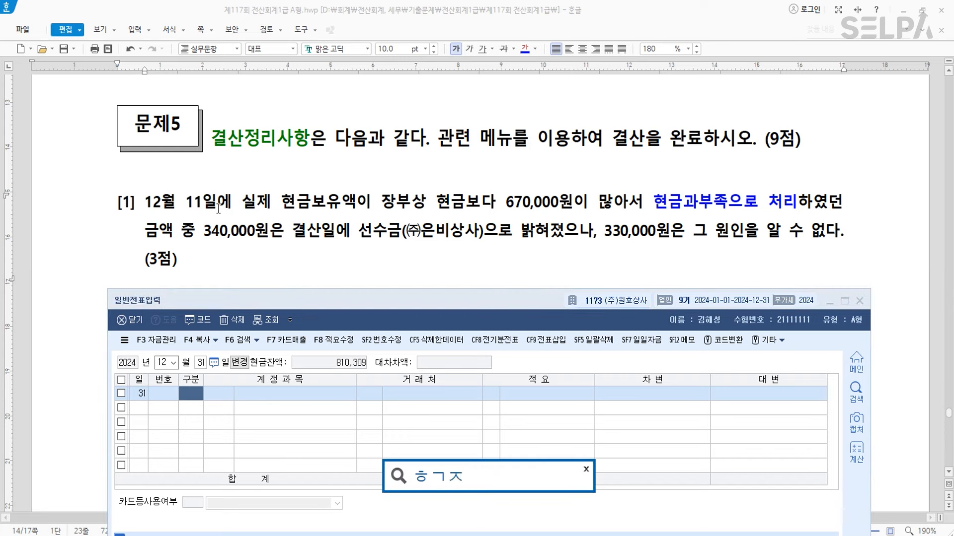
{"action": "key", "text": "Return"}
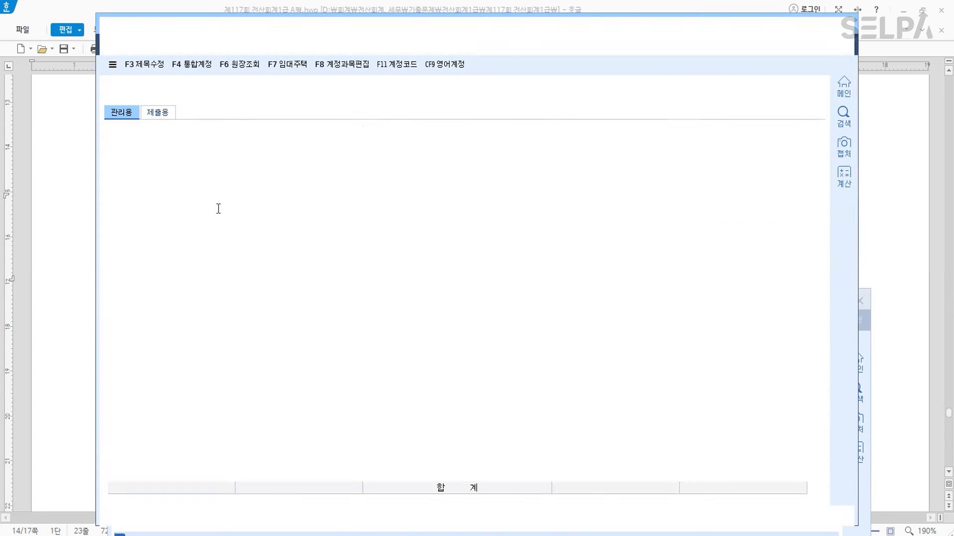
{"action": "type", "text": "12"}
{"action": "key", "text": "Return"}
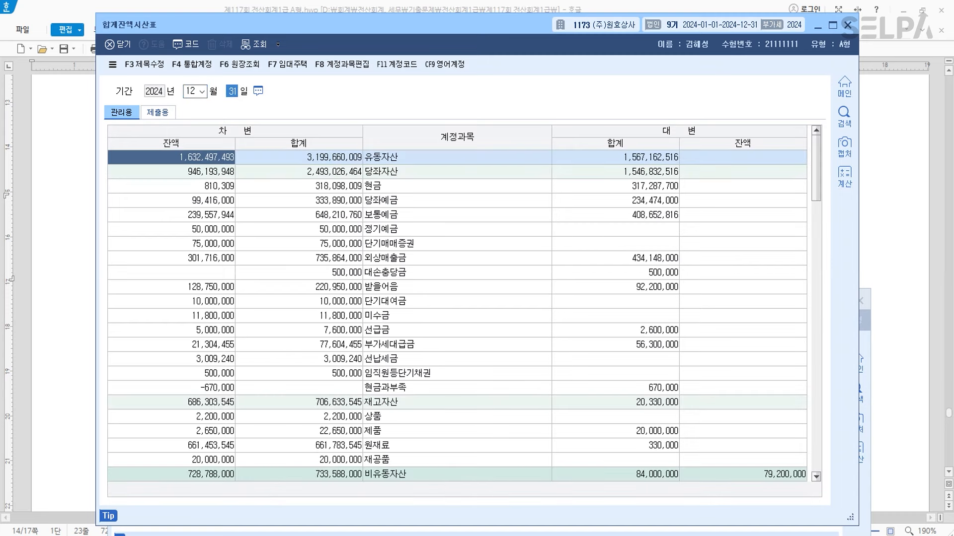
{"action": "left_click", "coordinate": [453, 390]}
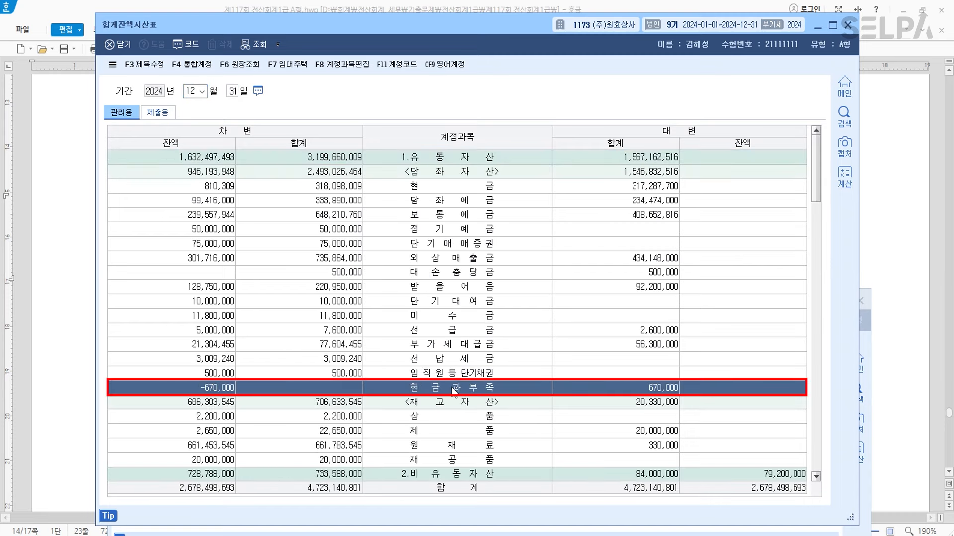
{"action": "key", "text": "ctrl"}
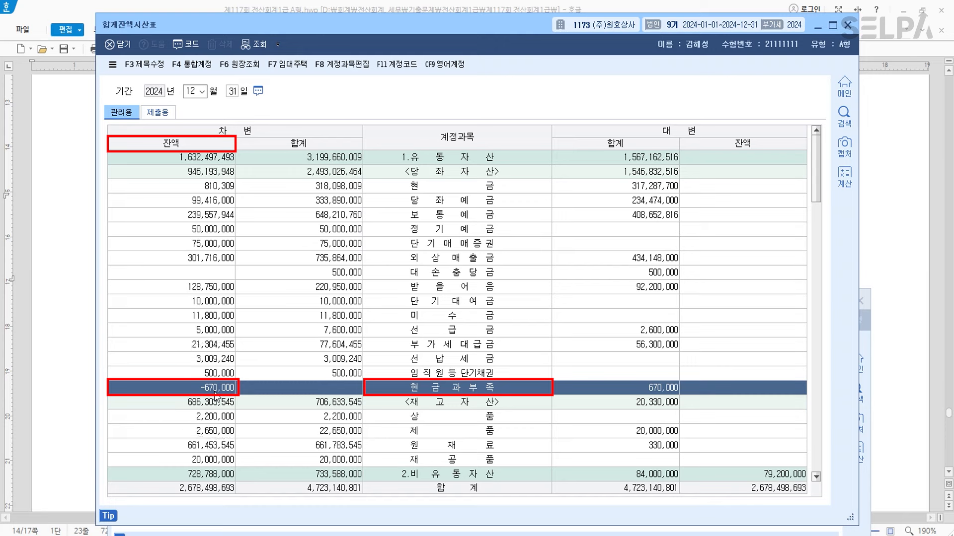
{"action": "key", "text": "ctrl"}
{"action": "key", "text": "ctrl"}
{"action": "key", "text": "ctrl"}
{"action": "key", "text": "ctrl"}
{"action": "left_click", "coordinate": [847, 26]}
Step: Enter a debit line in the December 31 voucher for account 0141 현금과부족 with an amount of 670,000
{"action": "type", "text": "현금과"}
{"action": "key", "text": "Return"}
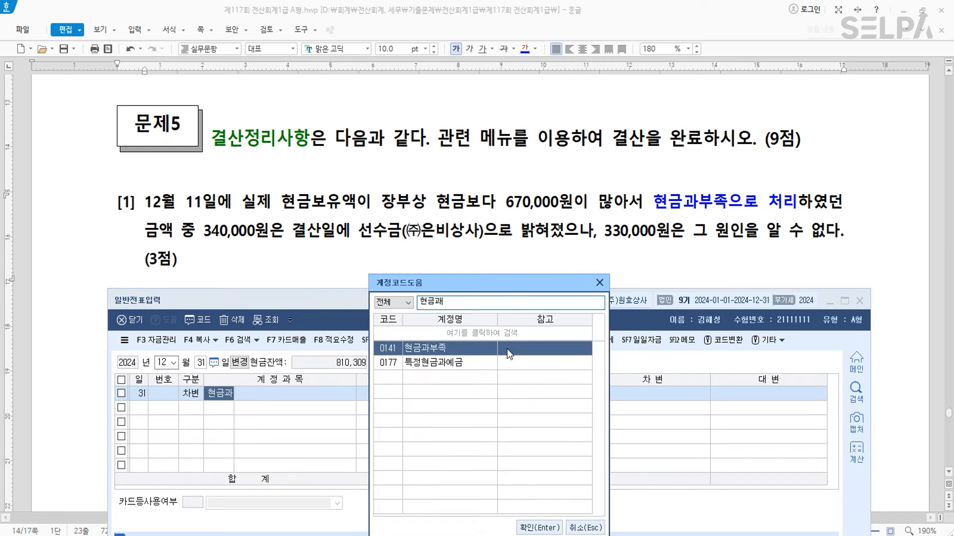
{"action": "key", "text": "Return"}
{"action": "key", "text": "Return"}
{"action": "key", "text": "Return"}
{"action": "key", "text": "Return"}
{"action": "type", "text": "670,000"}
{"action": "key", "text": "Return"}
Step: Add a credit line for account 0259 선수금 with trading partner (주)은비상사 and an amount of 340,000
{"action": "type", "text": "4"}
{"action": "key", "text": "Return"}
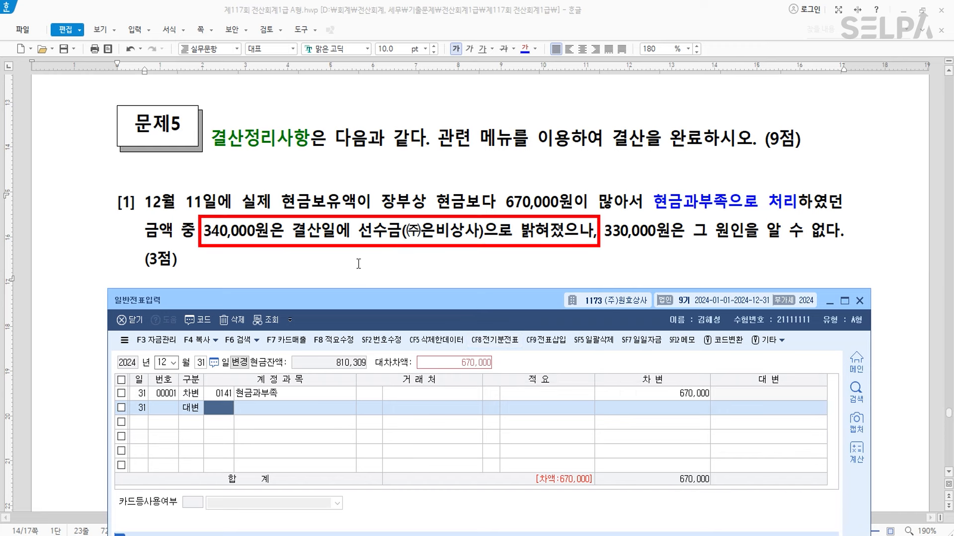
{"action": "type", "text": "선수금"}
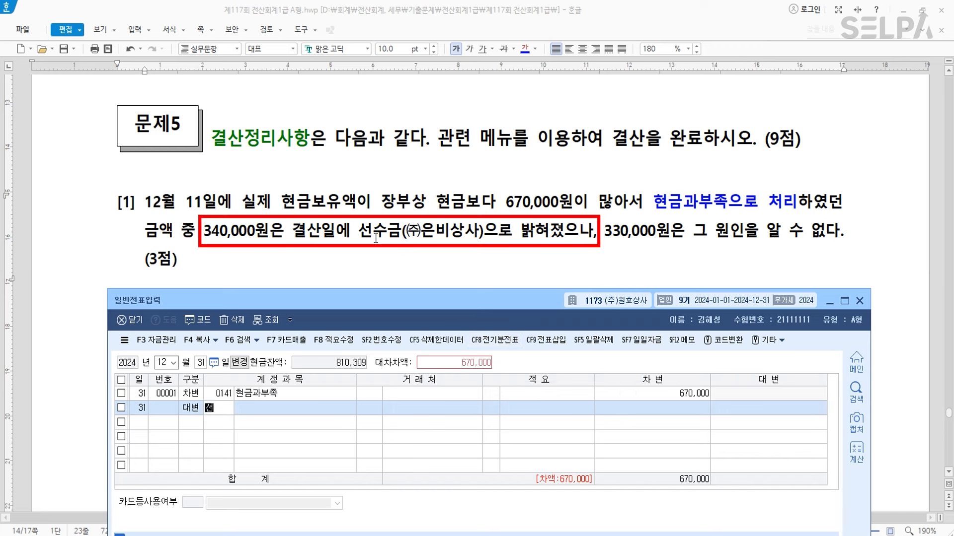
{"action": "key", "text": "Return"}
{"action": "type", "text": "은비"}
{"action": "key", "text": "Return"}
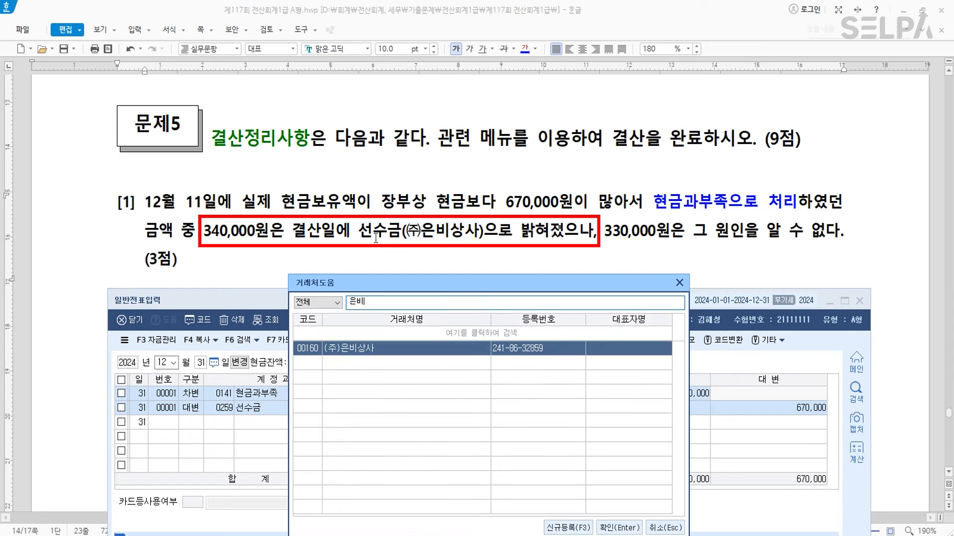
{"action": "key", "text": "Return"}
{"action": "key", "text": "Return"}
{"action": "type", "text": "340000"}
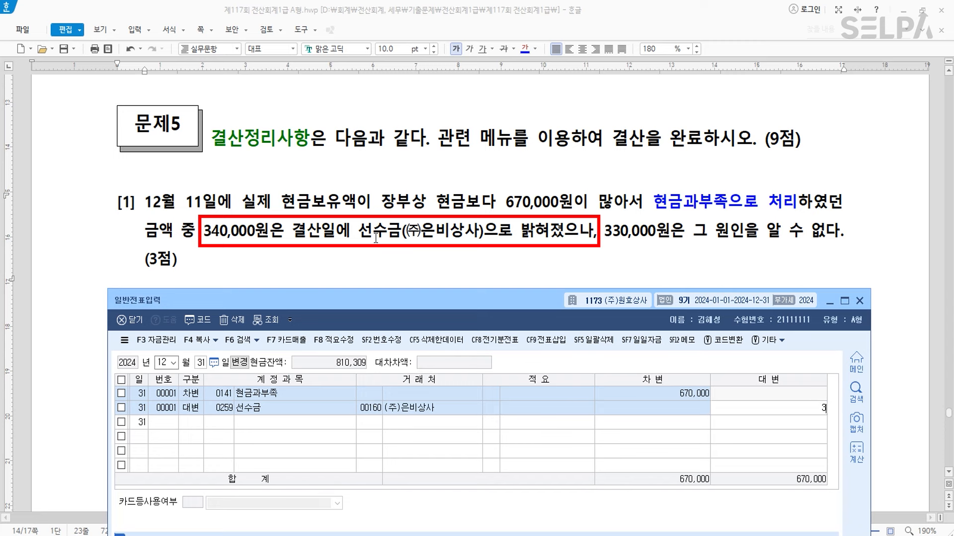
{"action": "key", "text": "Return"}
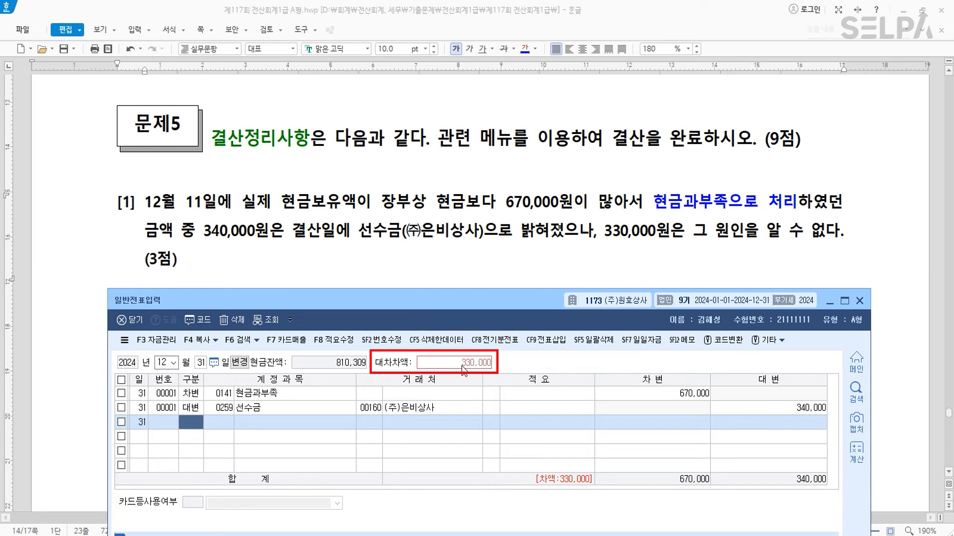
Step: Balance the 현금과부족 voucher with a credit line for account 0930 잡이익 of 330,000
{"action": "type", "text": "4"}
{"action": "key", "text": "Return"}
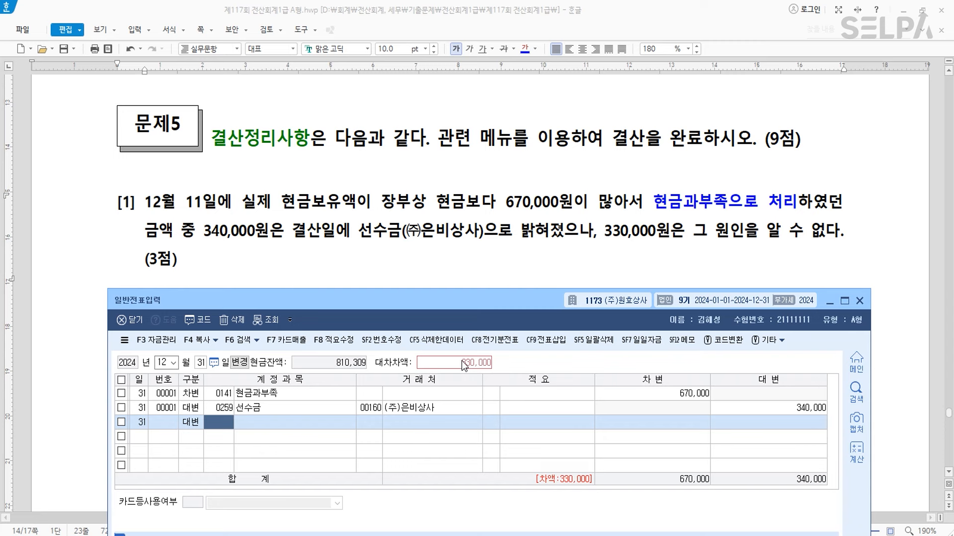
{"action": "type", "text": "잡이"}
{"action": "key", "text": "Return"}
{"action": "key", "text": "Return"}
{"action": "key", "text": "Return"}
{"action": "key", "text": "Return"}
{"action": "key", "text": "Return"}
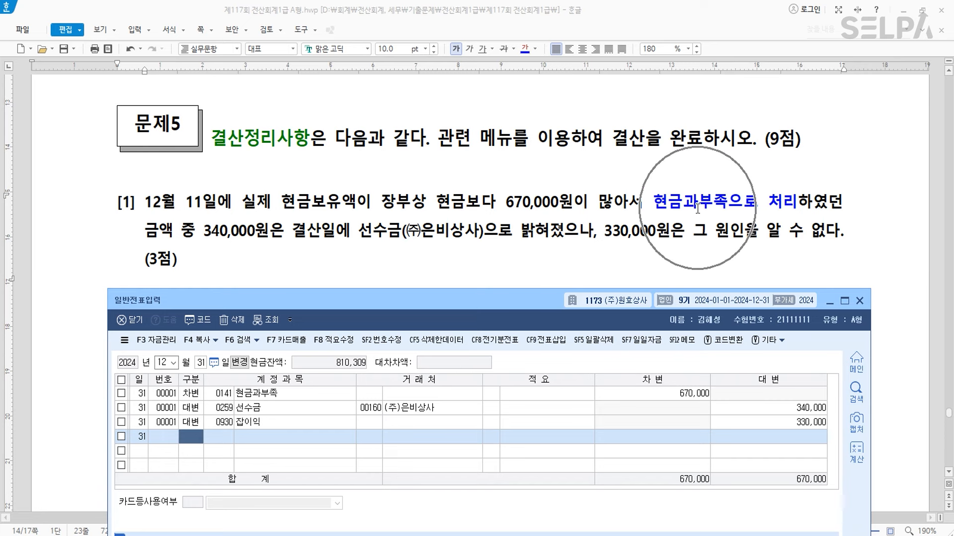
Step: Reopen the 합계잔액시산표 for December to check that 현금과부족 is cleared, and close the report
{"action": "type", "text": "ㅎㄱㅈ"}
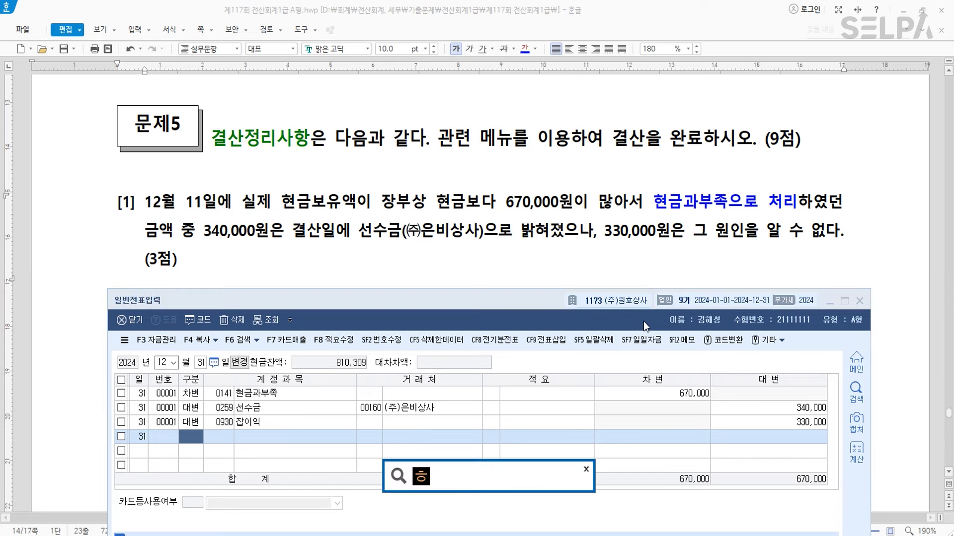
{"action": "key", "text": "Return"}
{"action": "key", "text": "Return"}
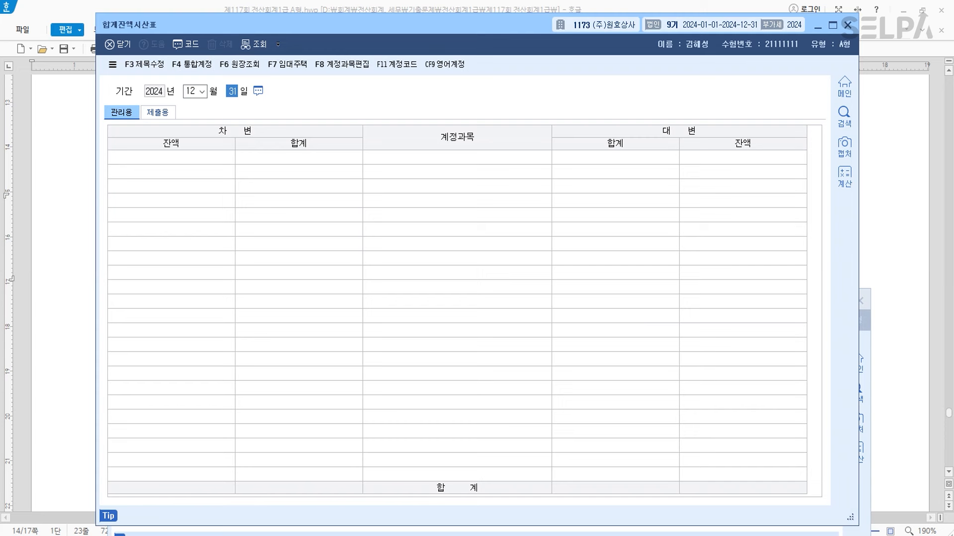
{"action": "key", "text": "Return"}
{"action": "left_click", "coordinate": [500, 388]}
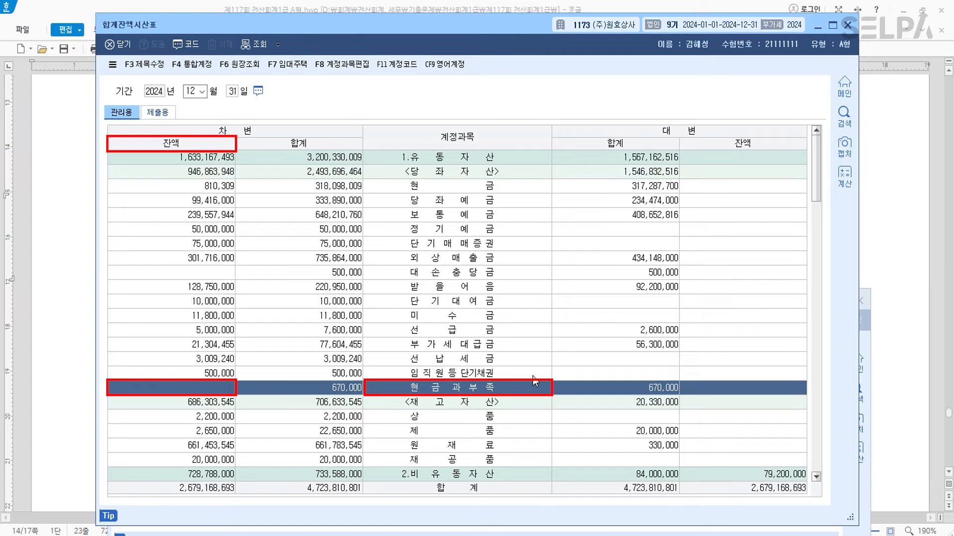
{"action": "left_click", "coordinate": [848, 25]}
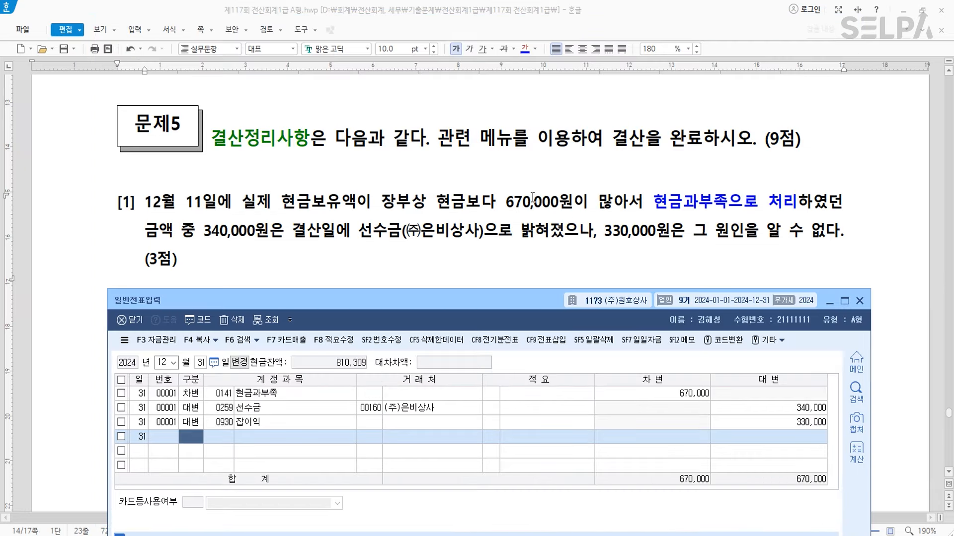
Step: In the exam document, color "1년분(2024년 7월 1일～2025년 6월 30일) 임차료 1,200,000원" in 문제5 question [2] blue
{"action": "left_click", "coordinate": [370, 237]}
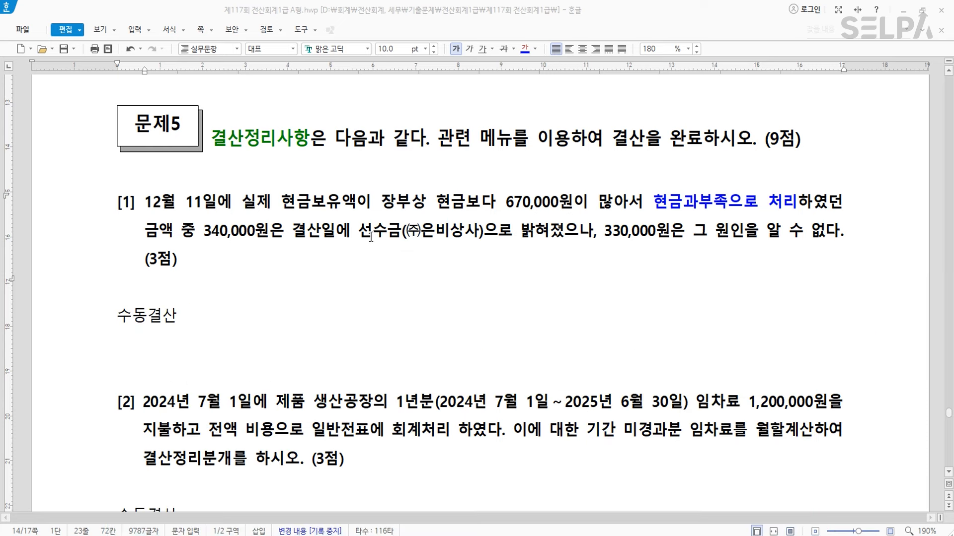
{"action": "scroll", "coordinate": [494, 252], "scroll_direction": "down", "scroll_amount": 4}
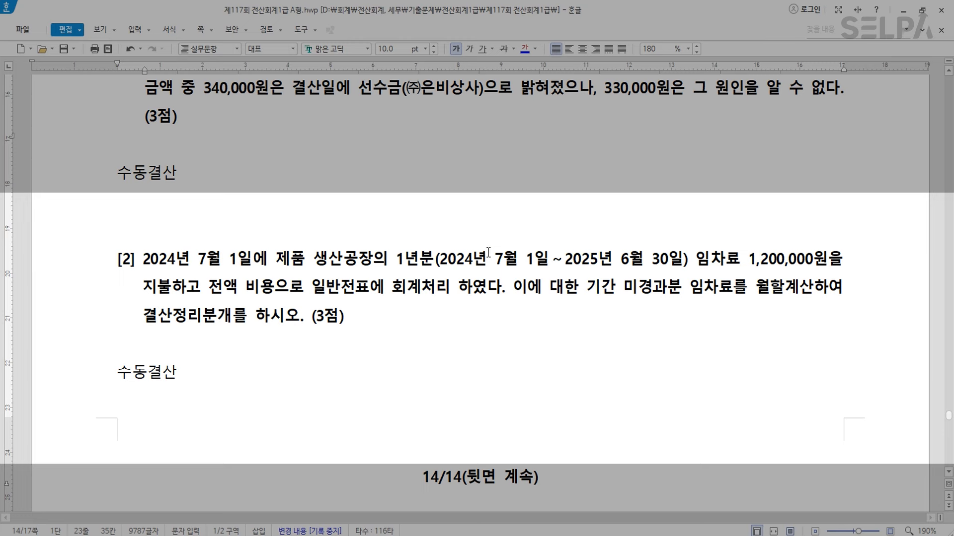
{"action": "left_click_drag", "start_coordinate": [395, 263], "coordinate": [817, 260]}
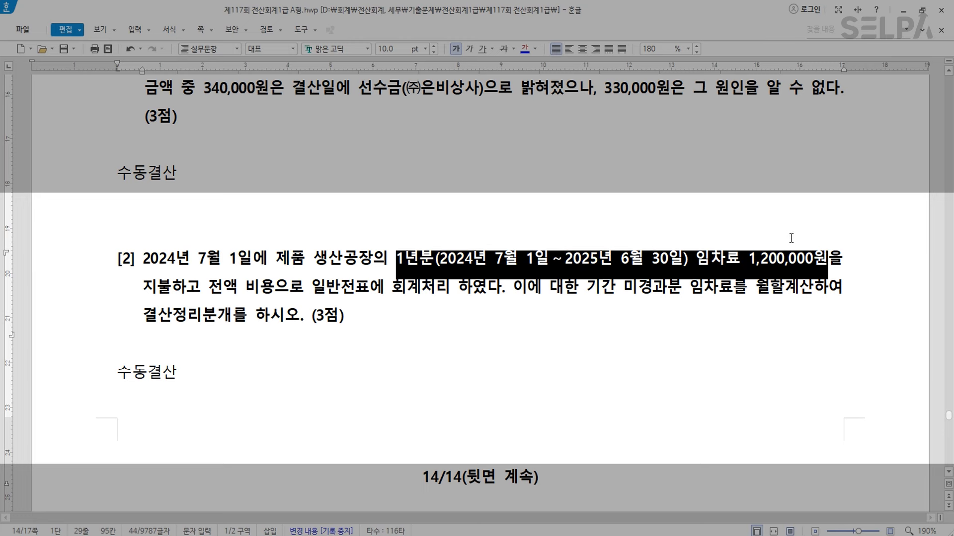
{"action": "left_click", "coordinate": [525, 49]}
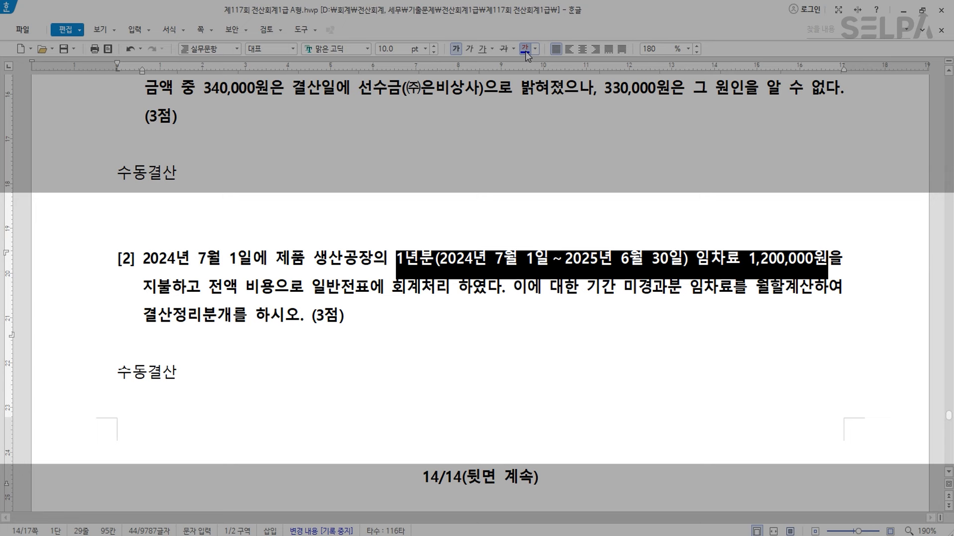
{"action": "left_click", "coordinate": [617, 313]}
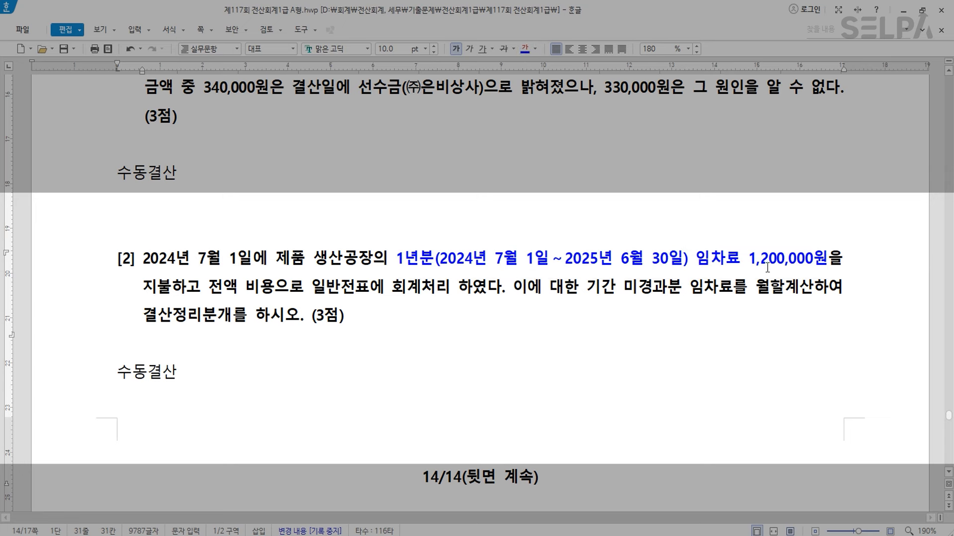
Step: Color "지불하고 전액 비용으로 일반전표에 회계처리" in question [2] green and append ">> 임차료" to it
{"action": "left_click", "coordinate": [615, 261]}
{"action": "left_click_drag", "start_coordinate": [144, 291], "coordinate": [447, 290]}
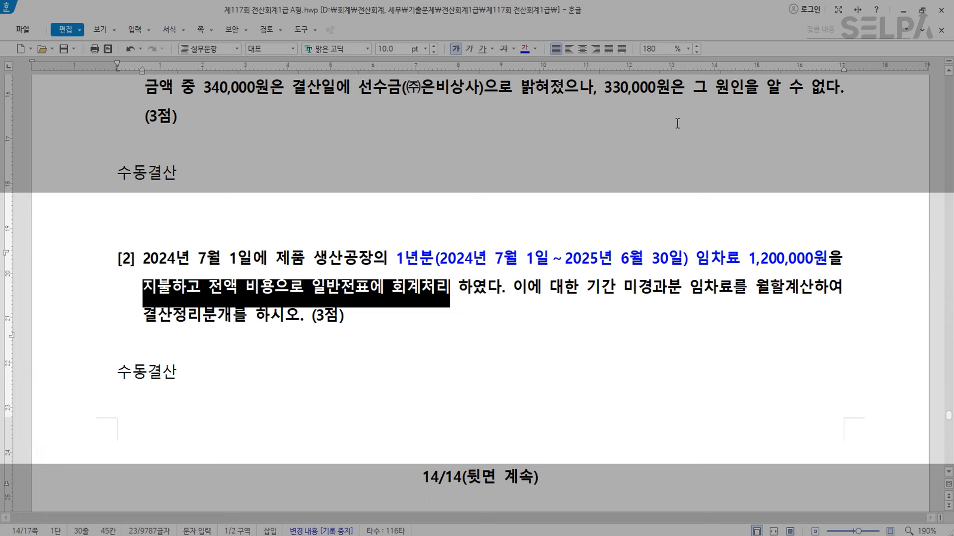
{"action": "left_click", "coordinate": [535, 49]}
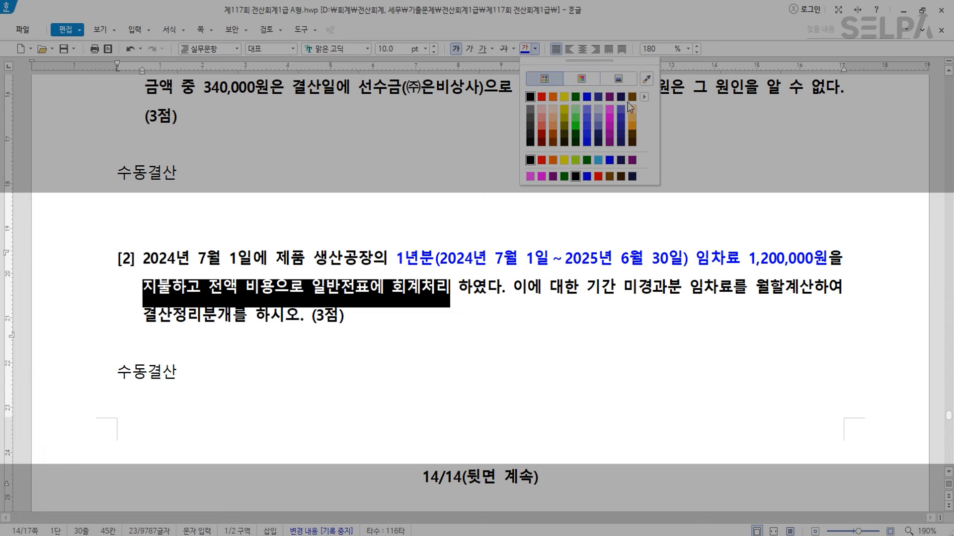
{"action": "left_click", "coordinate": [575, 97]}
{"action": "key", "text": "Escape"}
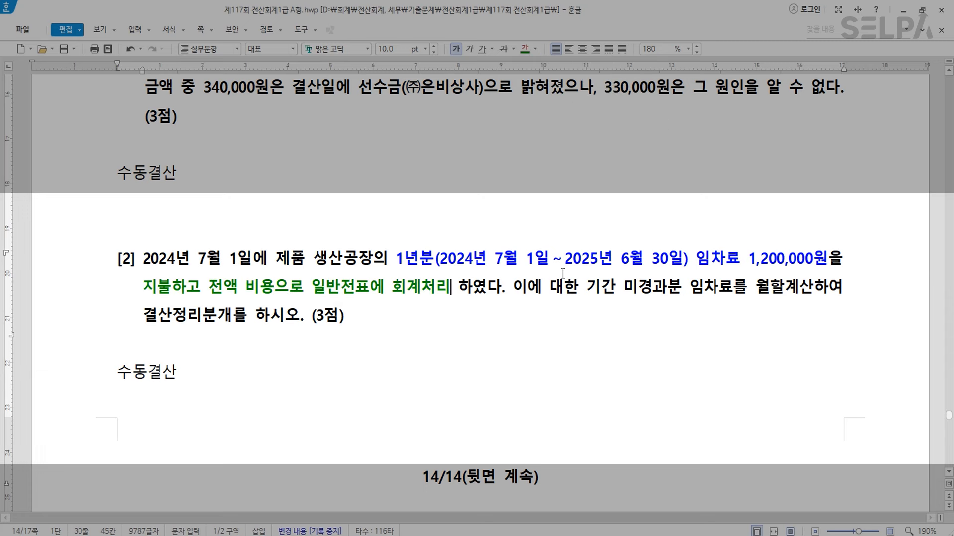
{"action": "type", "text": ">> ㅇ"}
{"action": "type", "text": "임차료"}
Step: Extend the 수동결산 note below question [2] with ">>> 당기분 600,000 임차료 >> 차기분 >> 선급비용"
{"action": "key", "text": "Down"}
{"action": "key", "text": "Down"}
{"action": "left_click", "coordinate": [374, 367]}
{"action": "type", "text": ">>> 당기분  "}
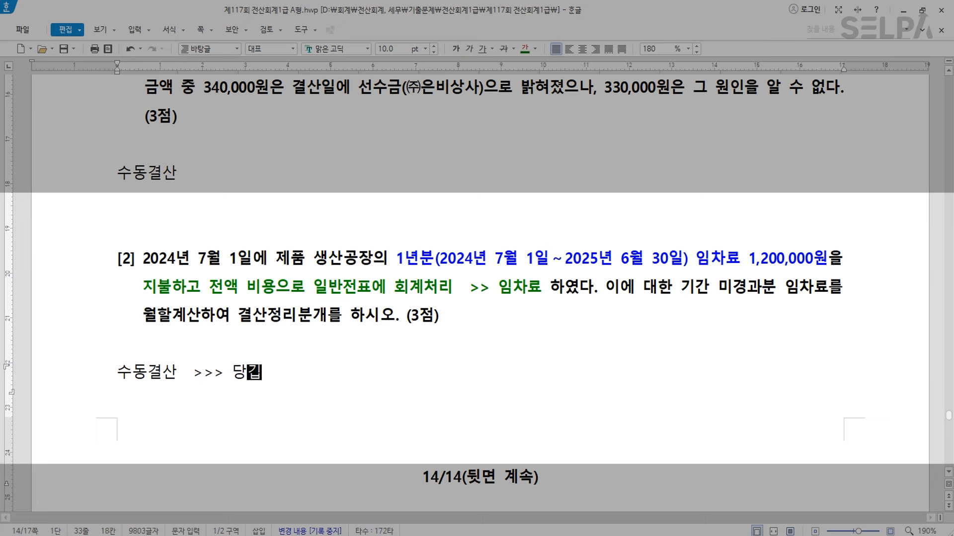
{"action": "type", "text": "6"}
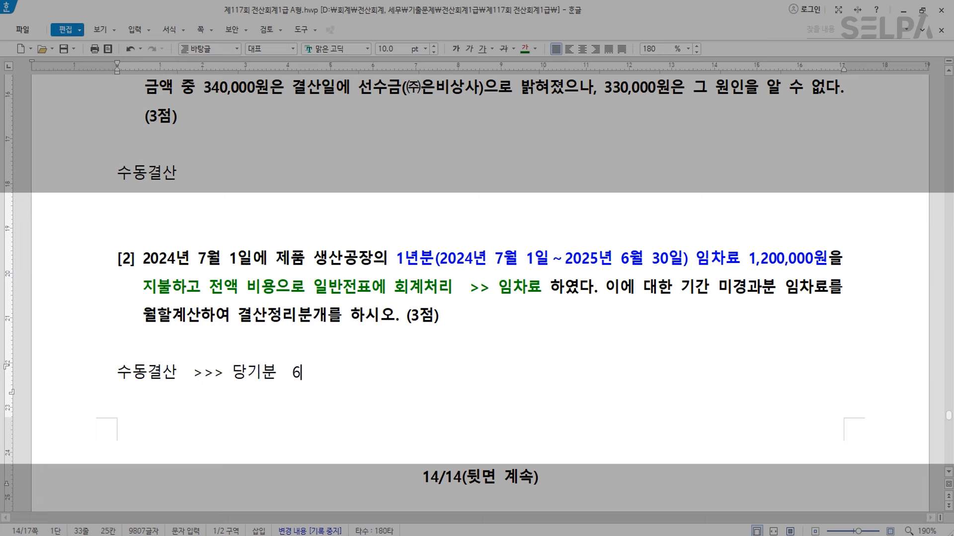
{"action": "type", "text": "00,000  임차료"}
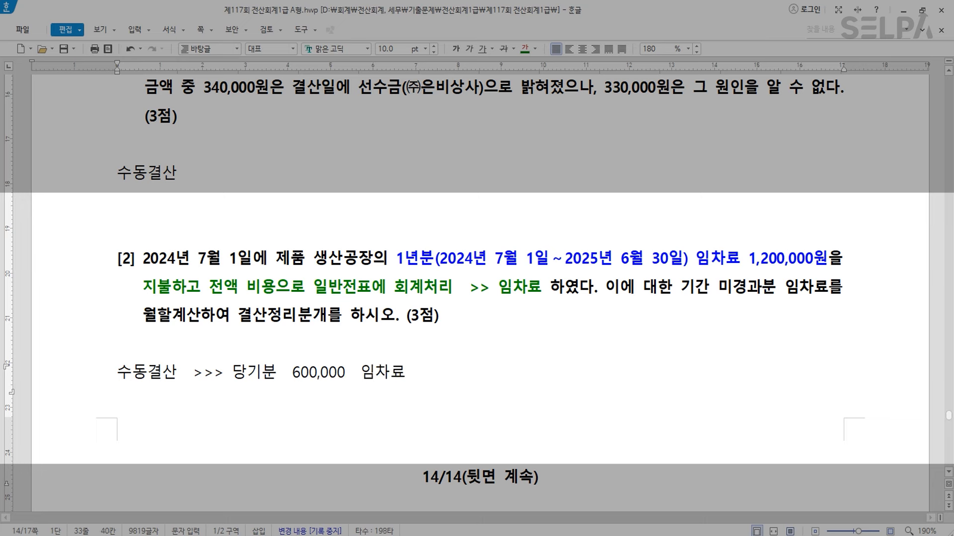
{"action": "type", "text": "  >> 차기분  >> 선급비용"}
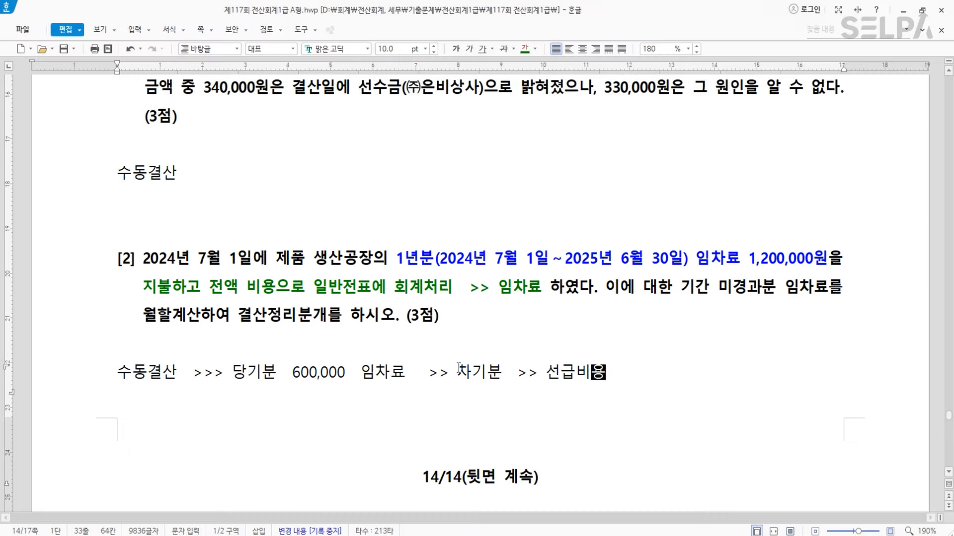
Step: Switch to 일반전표입력 and enter a December 31 debit line for account 0133 선급비용 of 600,000
{"action": "scroll", "coordinate": [447, 377], "scroll_direction": "down", "scroll_amount": 3}
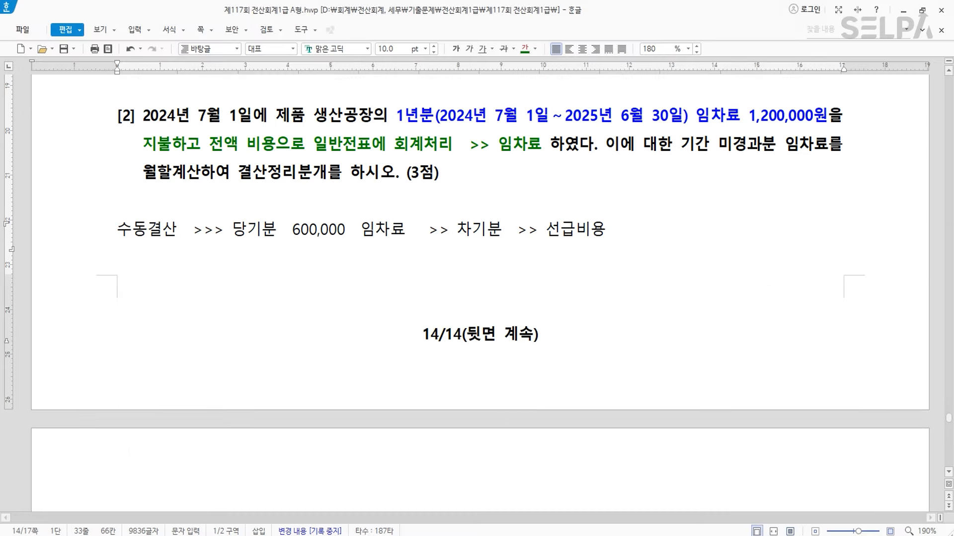
{"action": "key", "text": "alt+Tab"}
{"action": "type", "text": "3"}
{"action": "key", "text": "Return"}
{"action": "type", "text": "선급비"}
{"action": "key", "text": "Return"}
{"action": "key", "text": "Return"}
{"action": "key", "text": "Return"}
{"action": "key", "text": "Return"}
{"action": "key", "text": "Return"}
{"action": "type", "text": "600000"}
{"action": "key", "text": "Return"}
Step: Complete the 선급비용 voucher with a credit line for the 제조원가 account 0519 임차료 of 600,000
{"action": "key", "text": "Return"}
{"action": "type", "text": "임차료"}
{"action": "key", "text": "Return"}
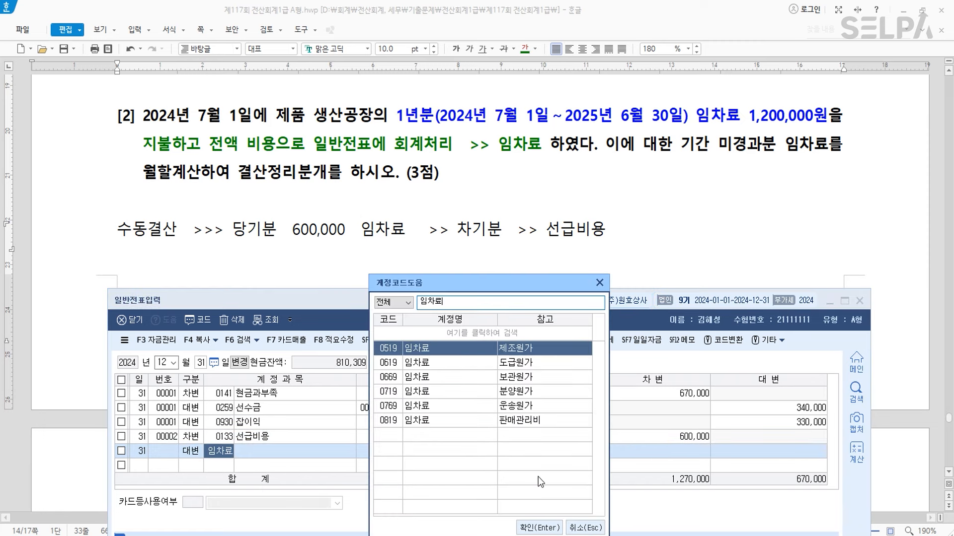
{"action": "key", "text": "Return"}
{"action": "key", "text": "Return"}
{"action": "key", "text": "Return"}
{"action": "key", "text": "Return"}
{"action": "key", "text": "Return"}
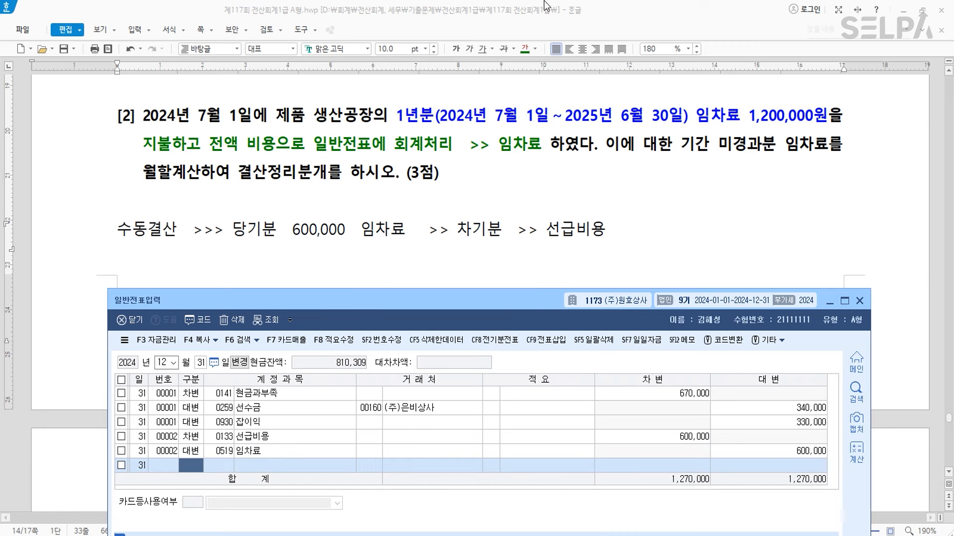
{"action": "scroll", "coordinate": [562, 233], "scroll_direction": "down", "scroll_amount": 5}
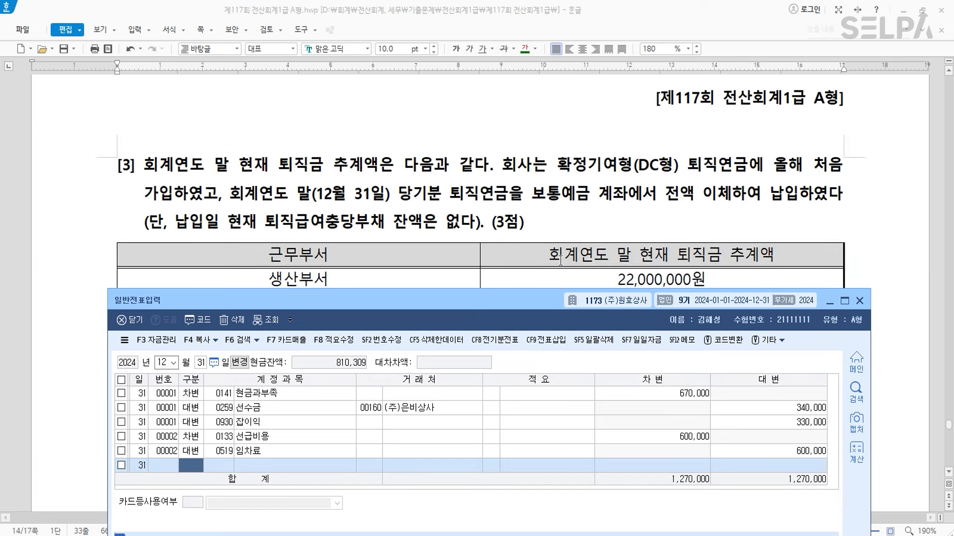
Step: Color "확정기여형(DC형)" in question [3] of 문제5 red
{"action": "scroll", "coordinate": [517, 308], "scroll_direction": "down", "scroll_amount": 2}
{"action": "left_click", "coordinate": [443, 251]}
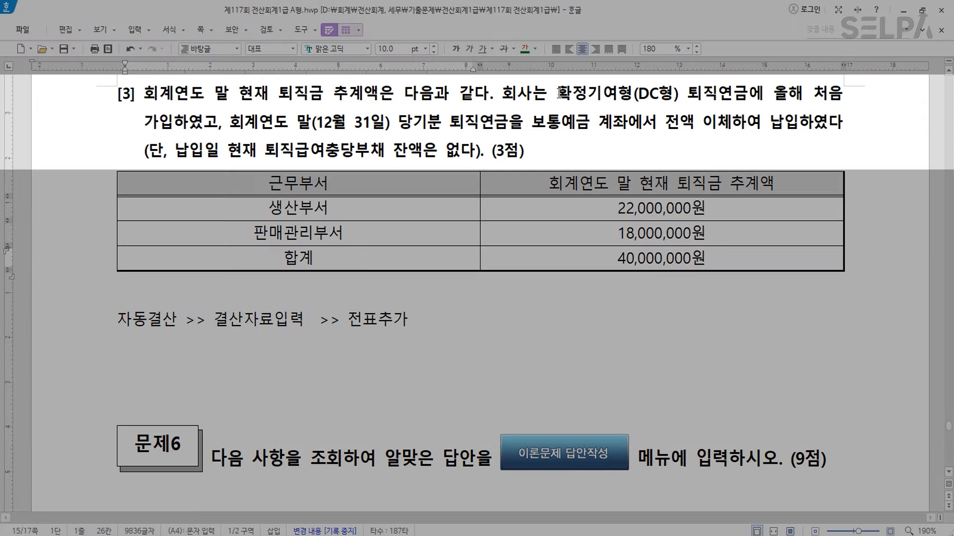
{"action": "left_click_drag", "start_coordinate": [560, 93], "coordinate": [680, 98]}
{"action": "left_click", "coordinate": [536, 49]}
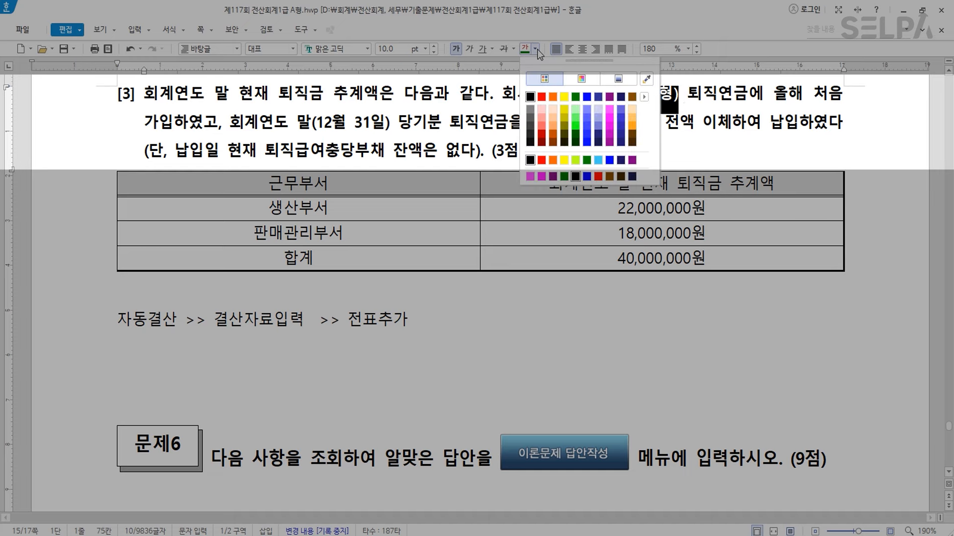
{"action": "left_click", "coordinate": [541, 97]}
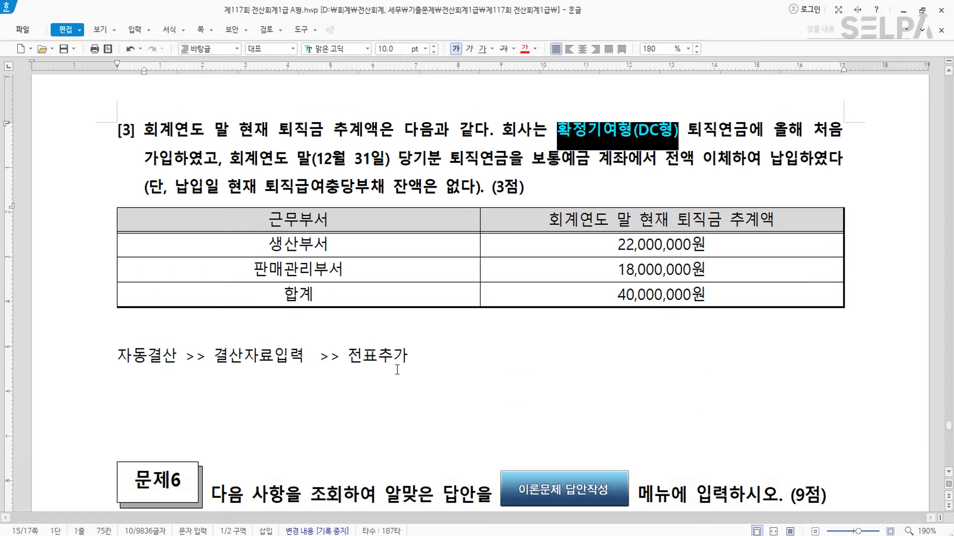
Step: Strike through the "자동결산 >> 결산자료입력 >> 전표추가" note below question [3] and insert two blank lines above it
{"action": "left_click", "coordinate": [95, 368]}
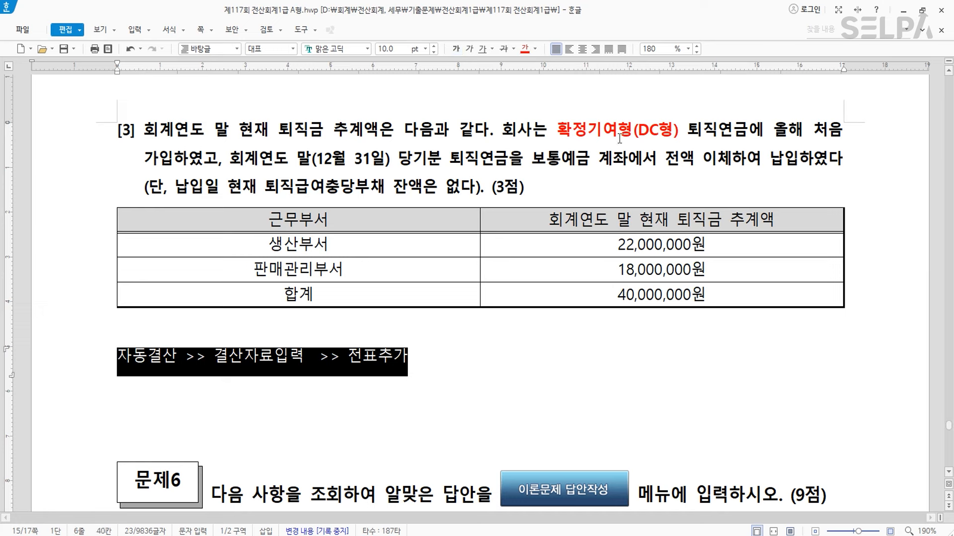
{"action": "left_click", "coordinate": [504, 49]}
{"action": "left_click", "coordinate": [480, 372]}
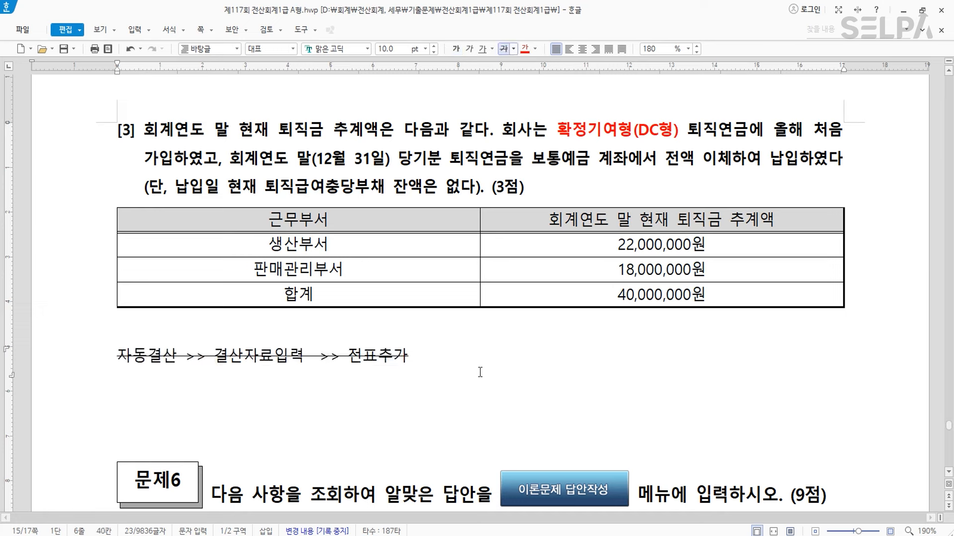
{"action": "left_click", "coordinate": [500, 332]}
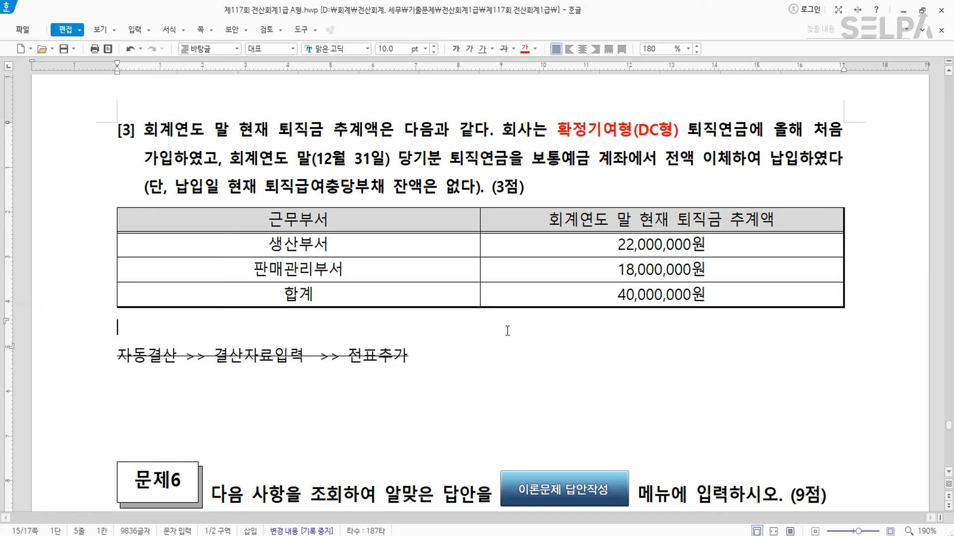
{"action": "key", "text": "Return"}
{"action": "key", "text": "Return"}
{"action": "left_click", "coordinate": [452, 334]}
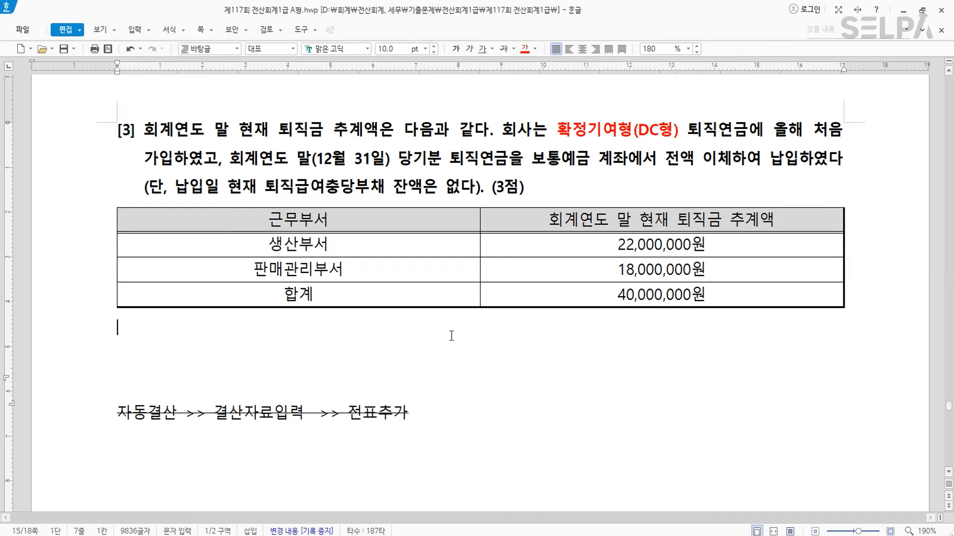
{"action": "left_click", "coordinate": [432, 350]}
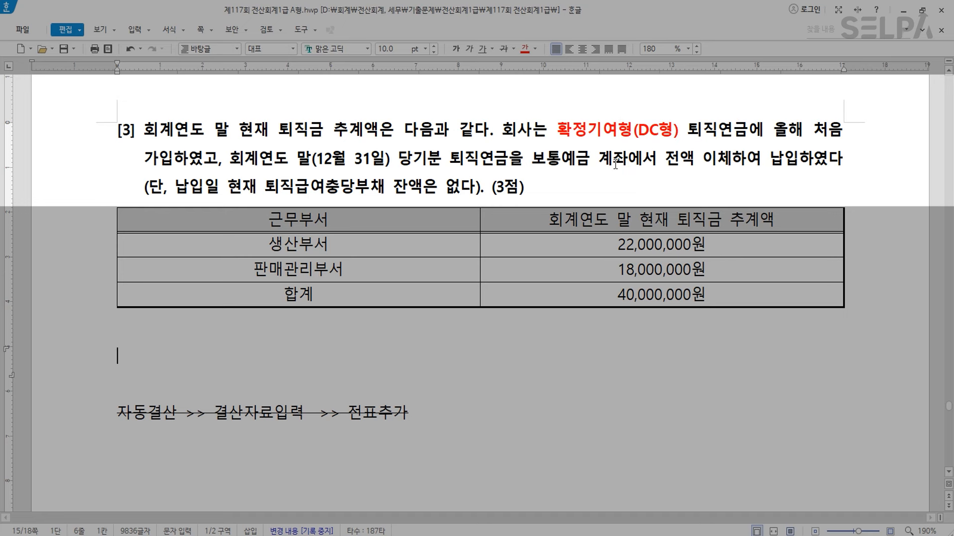
Step: Color "회계연도 말(12월 31일) 당기분 퇴직연금을 보통예금 계좌에서 전액 이체하여 납입" in question [3] blue
{"action": "left_click", "coordinate": [246, 158]}
{"action": "left_click", "coordinate": [355, 166]}
{"action": "left_click_drag", "start_coordinate": [229, 158], "coordinate": [798, 169]}
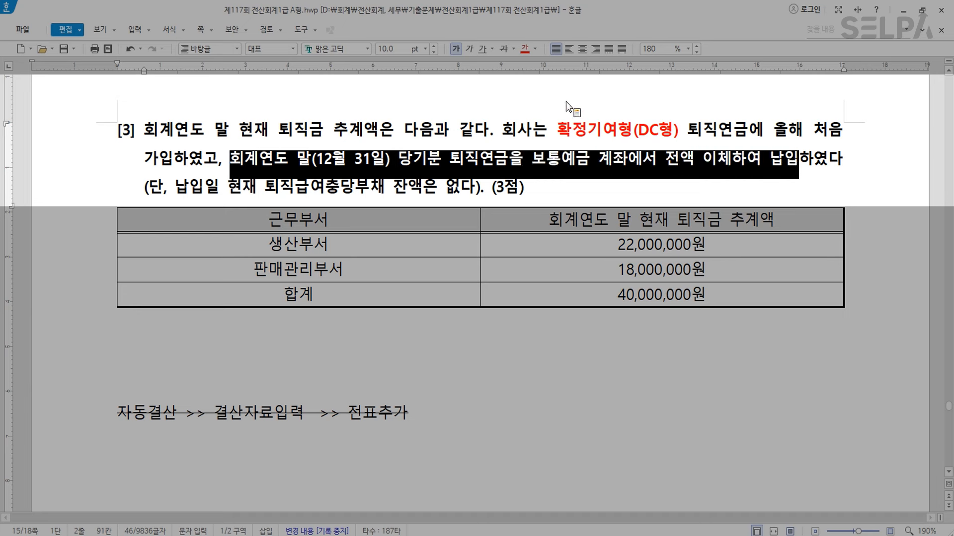
{"action": "left_click", "coordinate": [535, 49]}
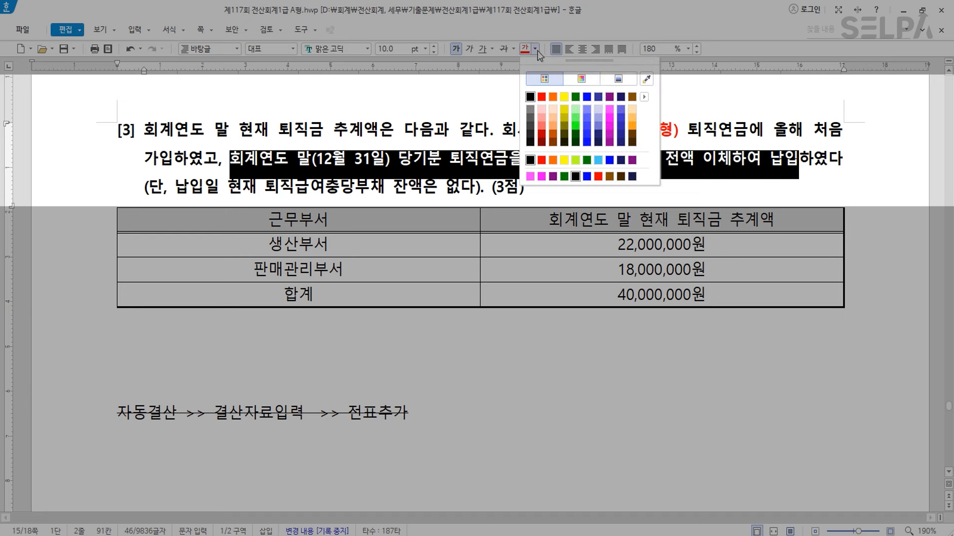
{"action": "left_click", "coordinate": [586, 96]}
{"action": "left_click", "coordinate": [464, 241]}
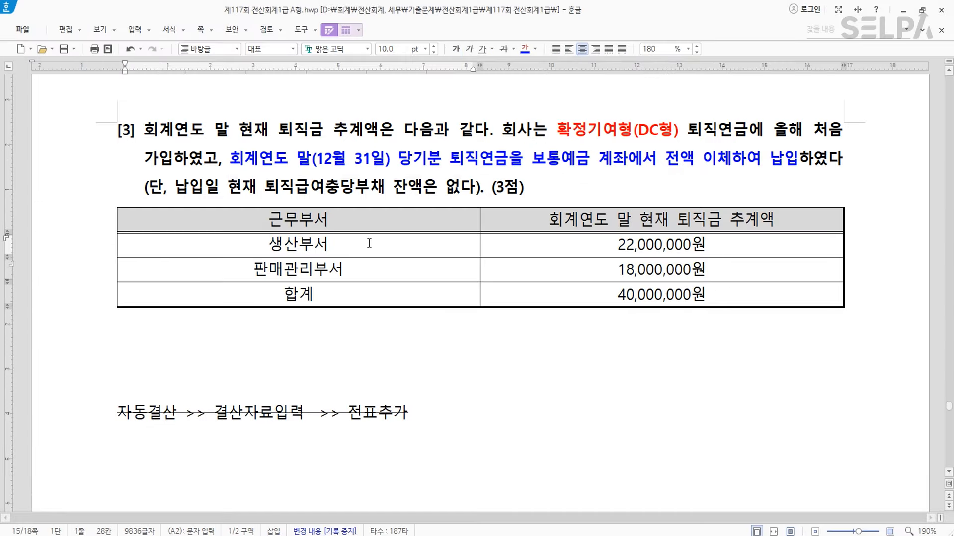
Step: Append ">> 퇴직급여" directly after "확정기여형(DC형)" in question [3]
{"action": "left_click", "coordinate": [681, 130]}
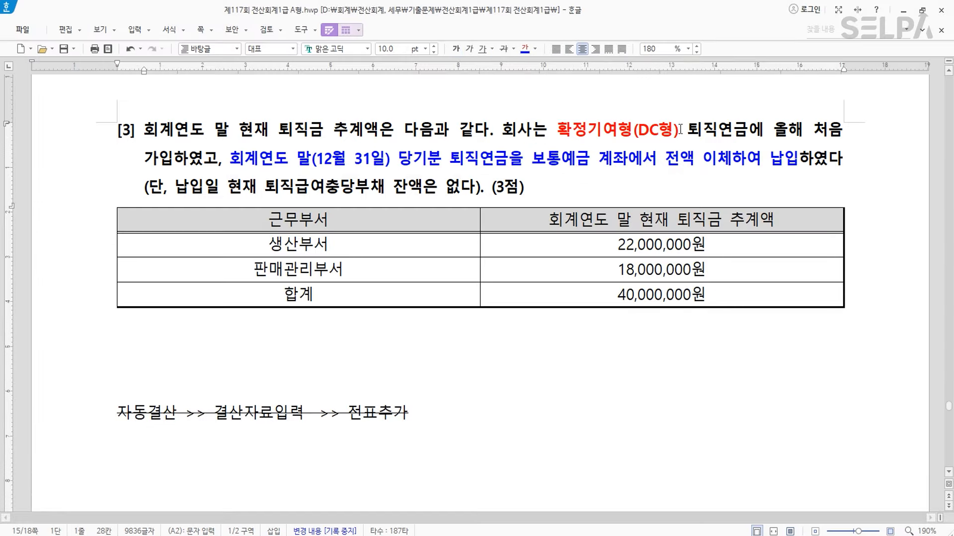
{"action": "type", "text": ">> 토"}
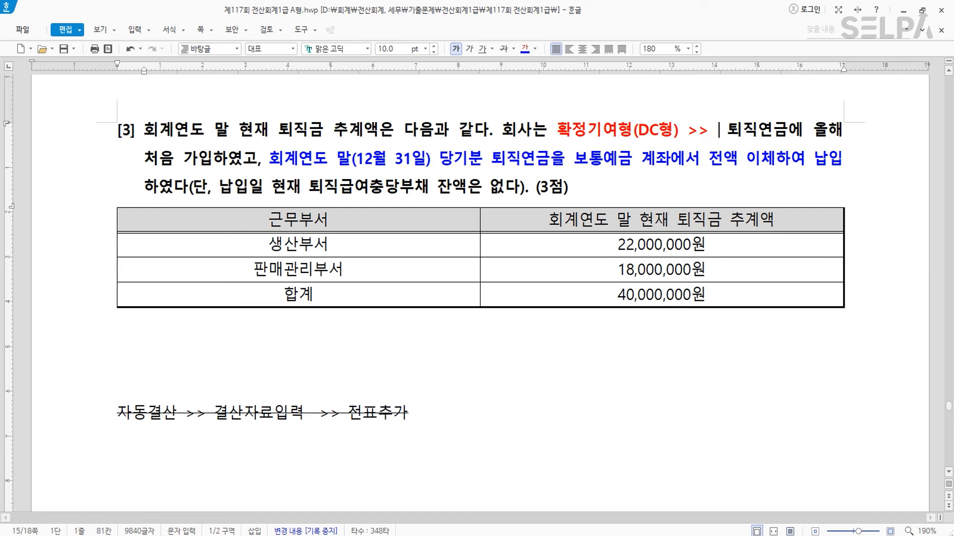
{"action": "type", "text": "직급여 퇴직"}
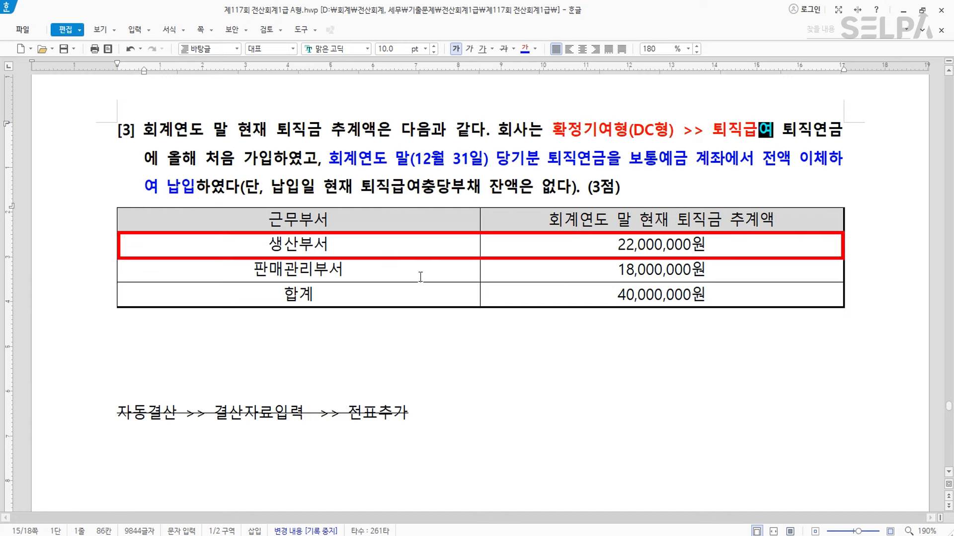
Step: Color the 생산부서 and 판매관리부서 rows of the 퇴직금 추계액 table blue
{"action": "left_click_drag", "start_coordinate": [364, 248], "coordinate": [683, 249]}
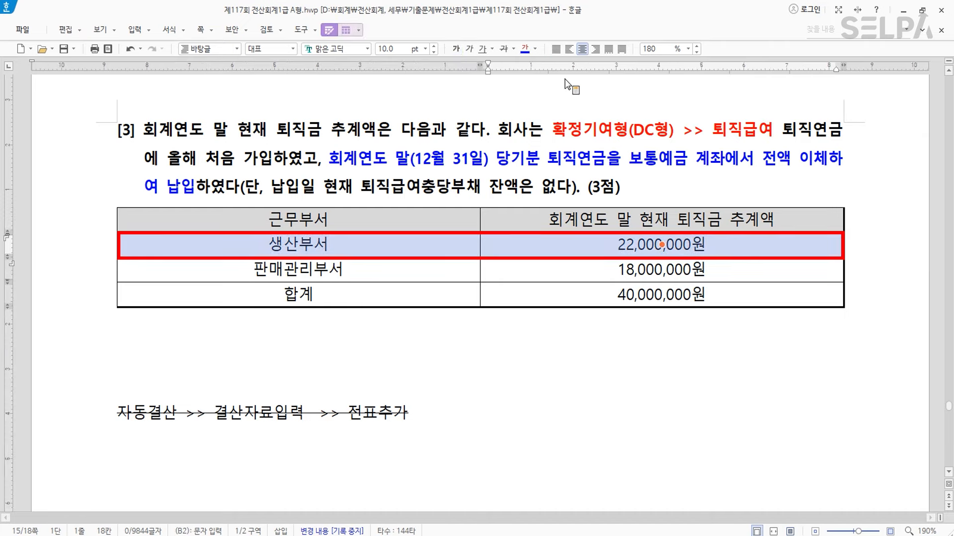
{"action": "left_click", "coordinate": [529, 49]}
{"action": "left_click_drag", "start_coordinate": [387, 267], "coordinate": [550, 268]}
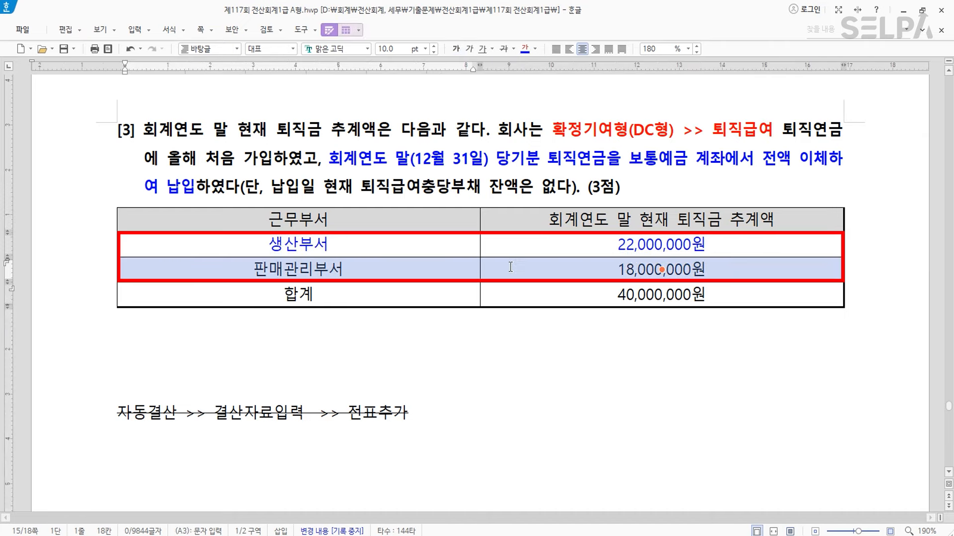
{"action": "left_click", "coordinate": [525, 50]}
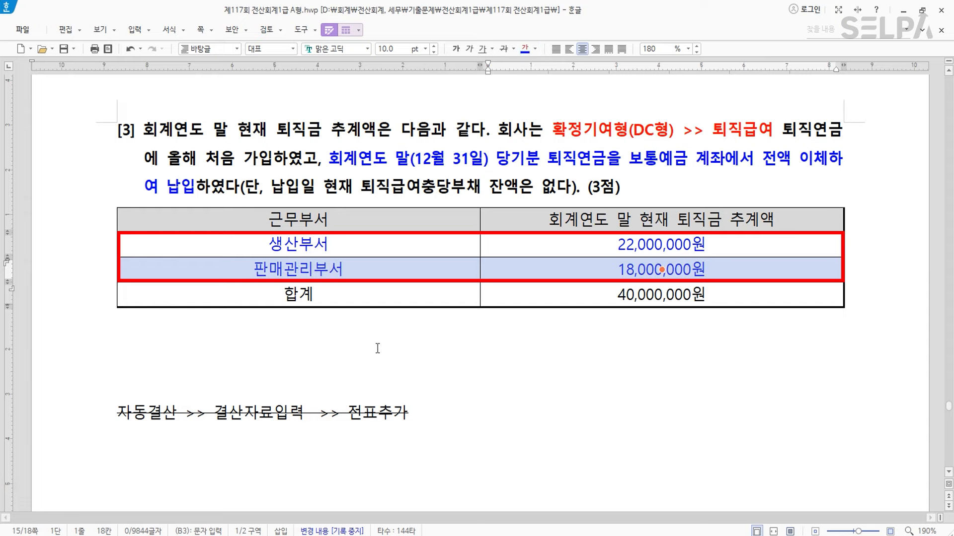
{"action": "left_click", "coordinate": [378, 350]}
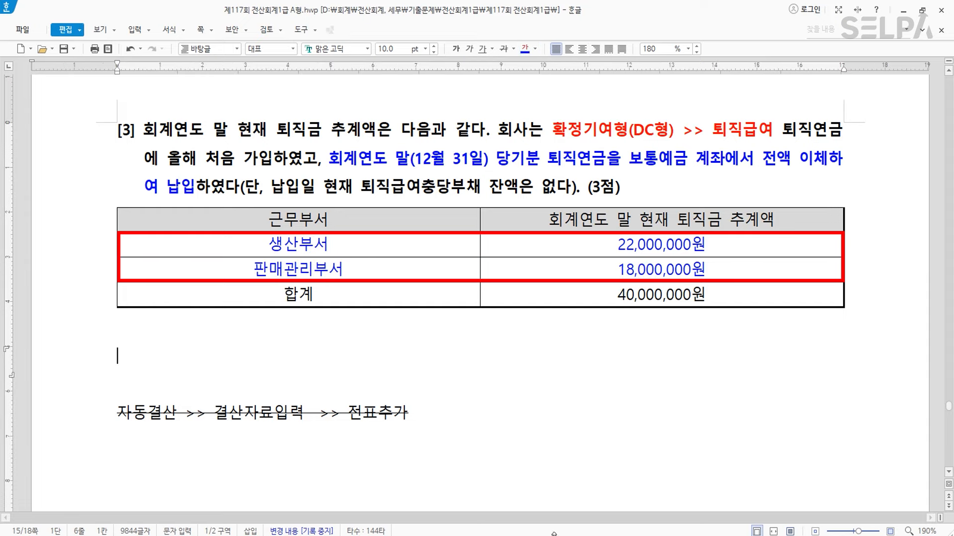
Step: Switch to 일반전표입력 and enter a December 31 debit line for the 제조원가 account 0508 퇴직급여 of 22,000,000
{"action": "left_click", "coordinate": [561, 535]}
{"action": "scroll", "coordinate": [509, 208], "scroll_direction": "down", "scroll_amount": 2}
{"action": "scroll", "coordinate": [509, 219], "scroll_direction": "up", "scroll_amount": 2}
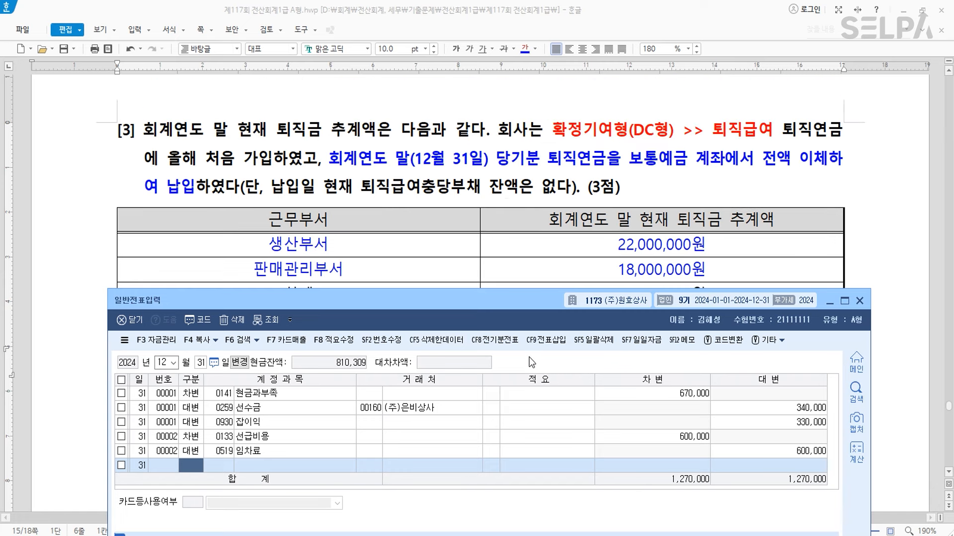
{"action": "type", "text": "3"}
{"action": "key", "text": "Return"}
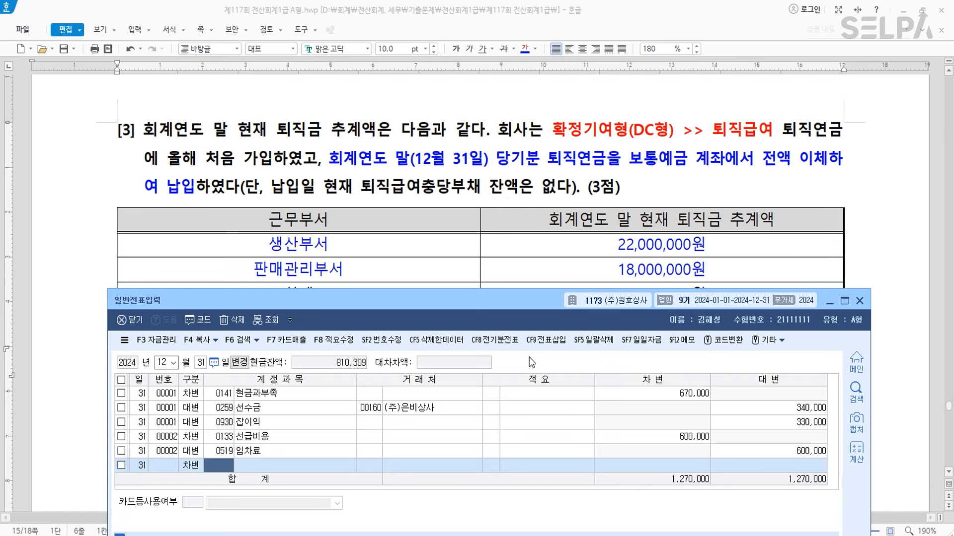
{"action": "type", "text": "퇴직급"}
{"action": "key", "text": "Return"}
{"action": "key", "text": "Down"}
{"action": "key", "text": "Down"}
{"action": "key", "text": "Return"}
{"action": "key", "text": "Return"}
{"action": "key", "text": "Return"}
{"action": "key", "text": "Return"}
{"action": "type", "text": "22000000"}
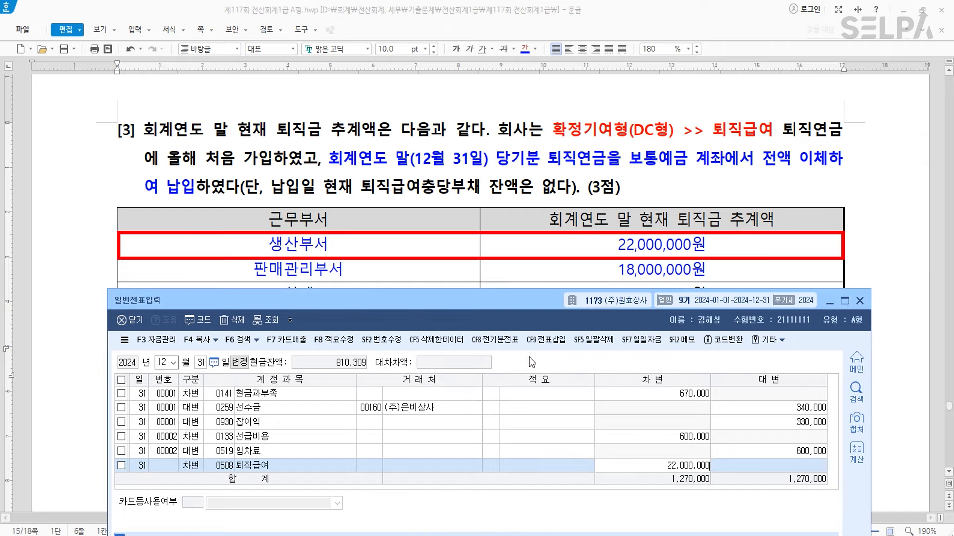
{"action": "key", "text": "Return"}
Step: Add a second debit line to the voucher for the account 0806 퇴직급여 of 18,000,000
{"action": "type", "text": "3"}
{"action": "key", "text": "Return"}
{"action": "type", "text": "퇴직급"}
{"action": "key", "text": "Return"}
{"action": "key", "text": "Down"}
{"action": "key", "text": "Down"}
{"action": "key", "text": "Down"}
{"action": "key", "text": "Down"}
{"action": "key", "text": "Down"}
{"action": "key", "text": "Down"}
{"action": "key", "text": "Down"}
{"action": "key", "text": "Down"}
{"action": "key", "text": "Return"}
{"action": "key", "text": "Return"}
{"action": "key", "text": "Return"}
{"action": "key", "text": "Return"}
{"action": "type", "text": "18,000"}
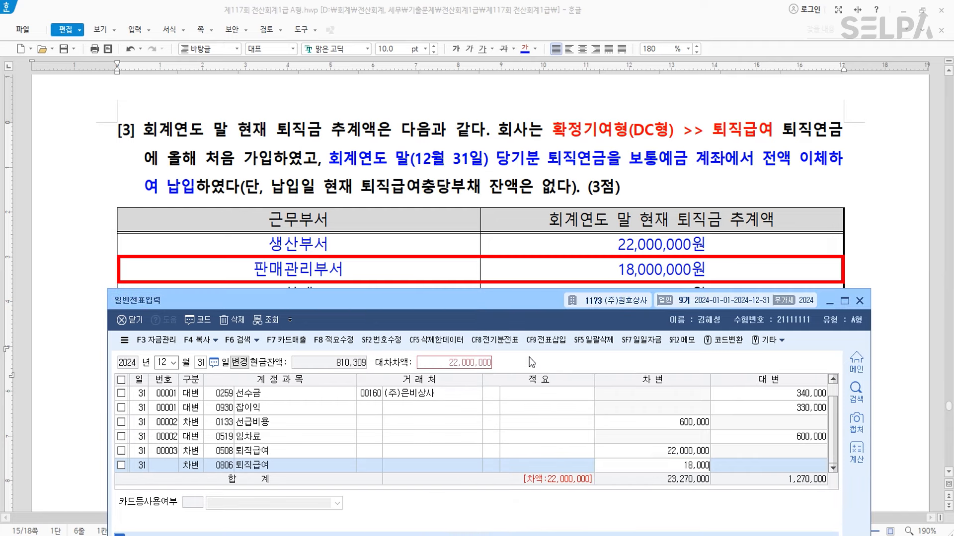
{"action": "type", "text": ",000"}
{"action": "key", "text": "Return"}
Step: Complete the 퇴직급여 voucher with a credit line for account 0103 보통예금 of 40,000,000
{"action": "type", "text": "4"}
{"action": "key", "text": "Return"}
{"action": "type", "text": "103"}
{"action": "key", "text": "Return"}
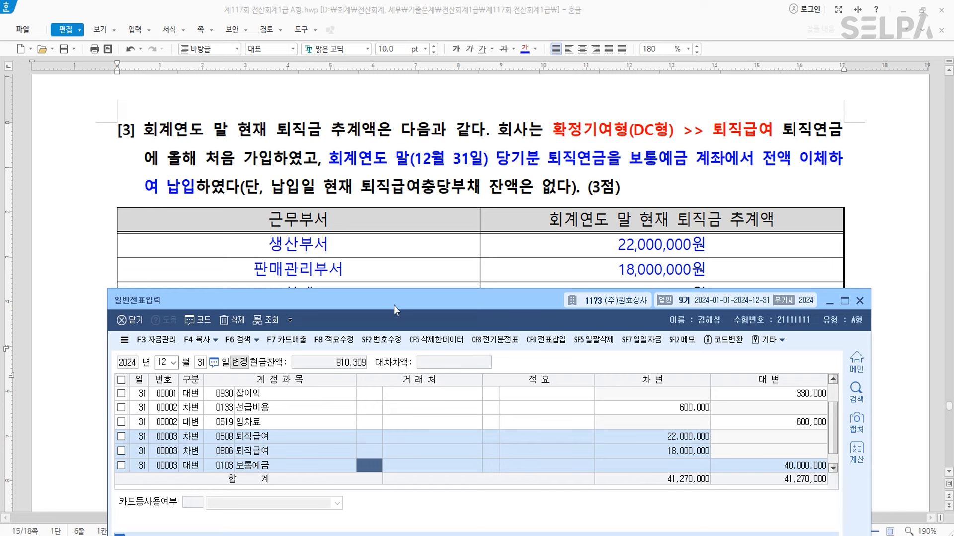
Step: Return to the exam document and color "매수" in question [1] of 문제6 red
{"action": "left_click", "coordinate": [447, 160]}
{"action": "scroll", "coordinate": [503, 213], "scroll_direction": "down", "scroll_amount": 5}
{"action": "scroll", "coordinate": [503, 212], "scroll_direction": "down", "scroll_amount": 2}
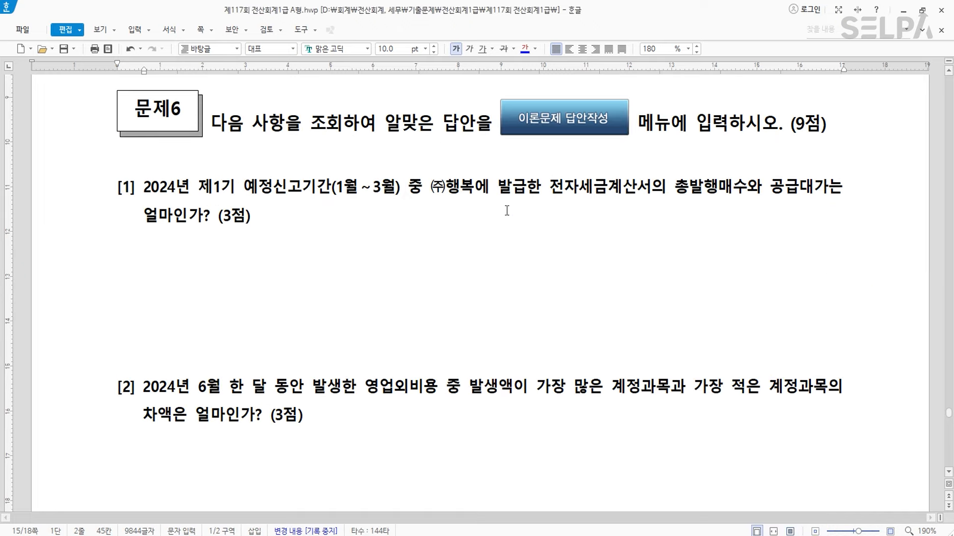
{"action": "scroll", "coordinate": [508, 209], "scroll_direction": "up", "scroll_amount": 3}
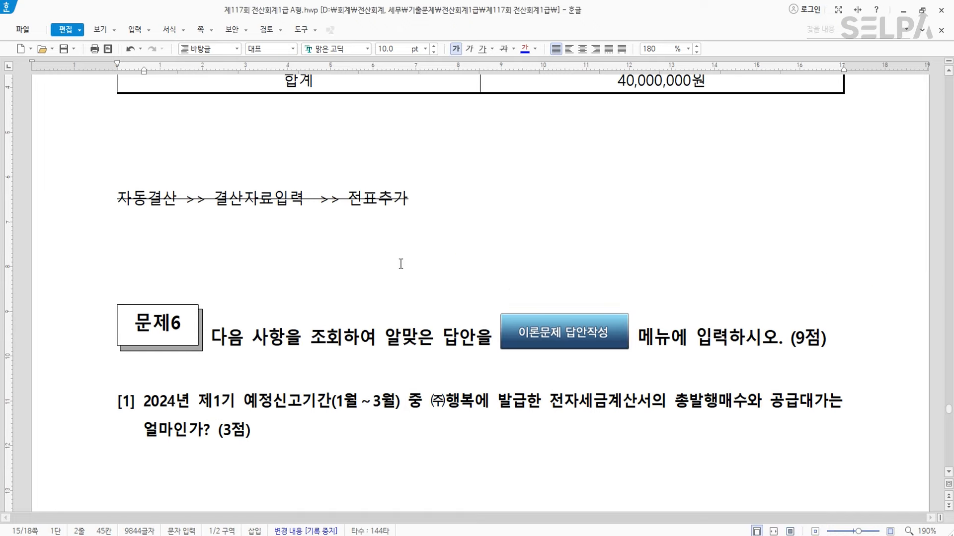
{"action": "scroll", "coordinate": [486, 257], "scroll_direction": "down", "scroll_amount": 3}
{"action": "scroll", "coordinate": [486, 258], "scroll_direction": "down", "scroll_amount": 2}
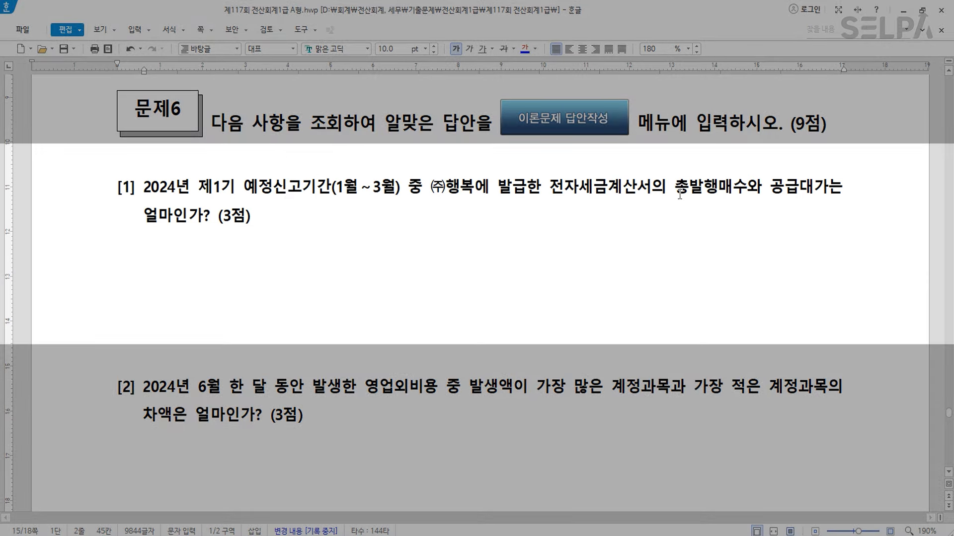
{"action": "left_click_drag", "start_coordinate": [718, 188], "coordinate": [743, 187]}
{"action": "left_click", "coordinate": [536, 50]}
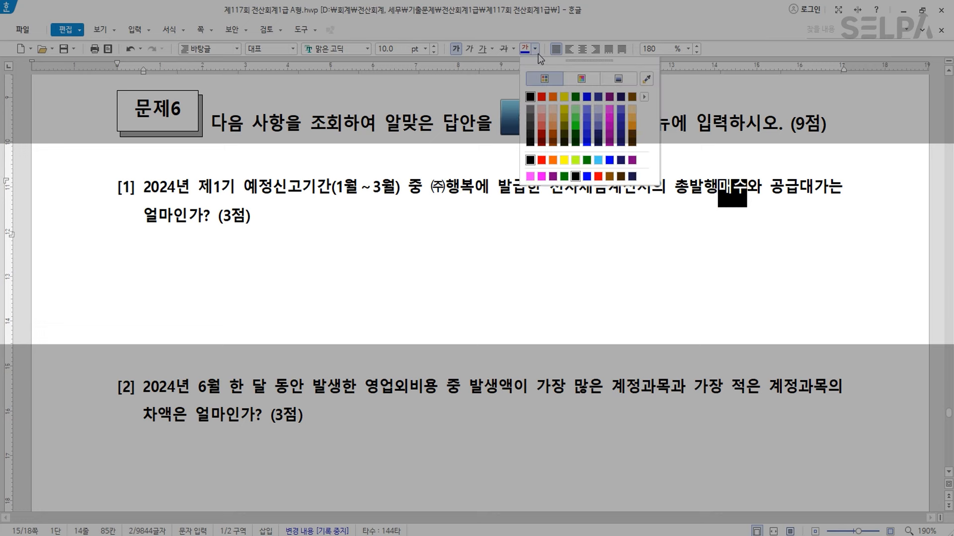
{"action": "left_click", "coordinate": [540, 97]}
{"action": "left_click", "coordinate": [739, 229]}
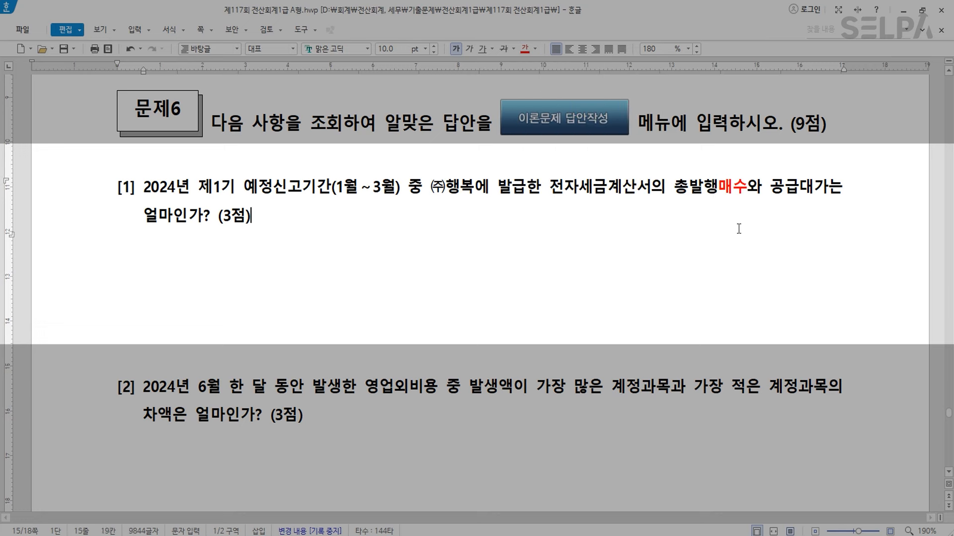
Step: Append ">> 세금계산서합계표" directly after "매수" in question [1] of 문제6
{"action": "left_click", "coordinate": [743, 198]}
{"action": "type", "text": ">> "}
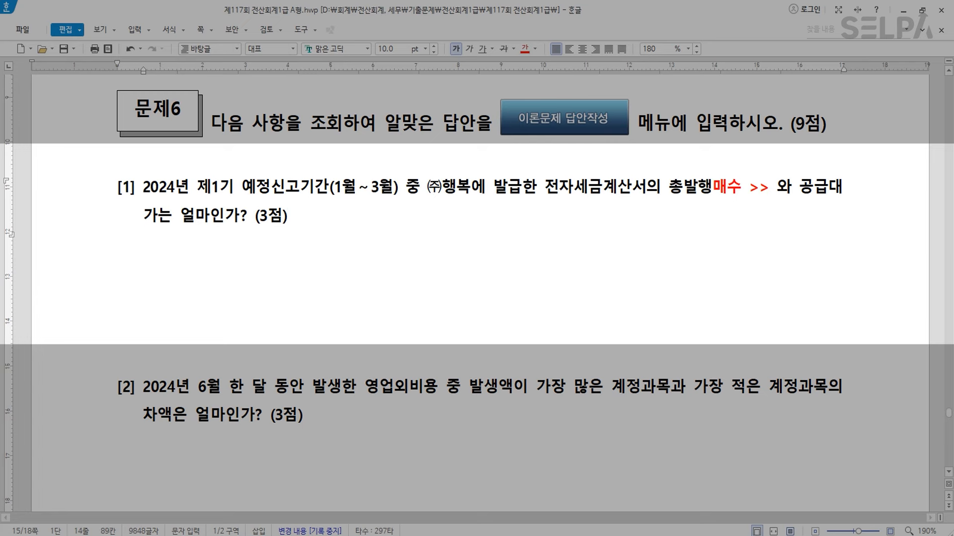
{"action": "type", "text": "세금계산서"}
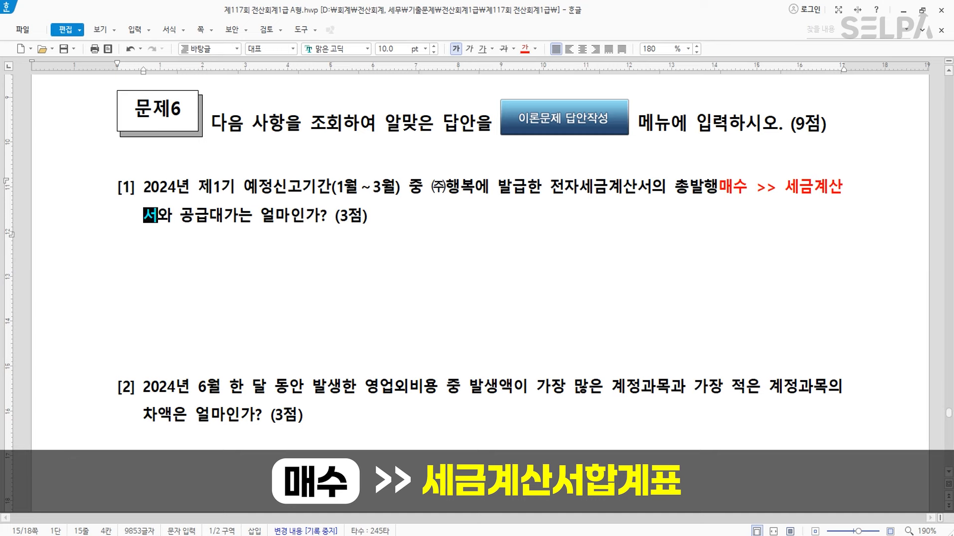
{"action": "type", "text": "합계표"}
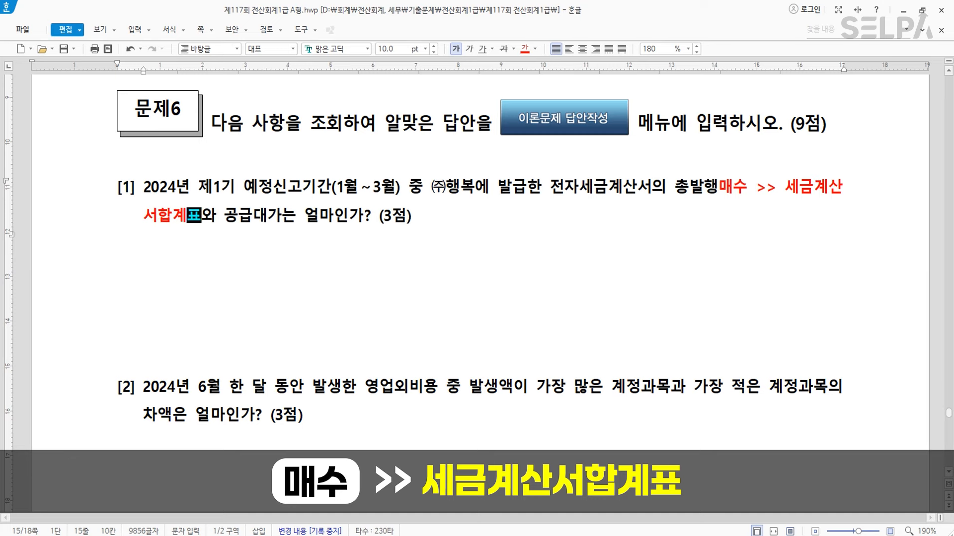
Step: Move "매수 >> 세금계산서합계표" in question [1] to the start of a new line and add a space after it
{"action": "key", "text": "Left"}
{"action": "key", "text": "Left"}
{"action": "key", "text": "Left"}
{"action": "key", "text": "Left"}
{"action": "key", "text": "Left"}
{"action": "key", "text": "Left"}
{"action": "key", "text": "Left"}
{"action": "key", "text": "Left"}
{"action": "key", "text": "Left"}
{"action": "key", "text": "Left"}
{"action": "key", "text": "Left"}
{"action": "key", "text": "Left"}
{"action": "key", "text": "Left"}
{"action": "key", "text": "Left"}
{"action": "key", "text": "Return"}
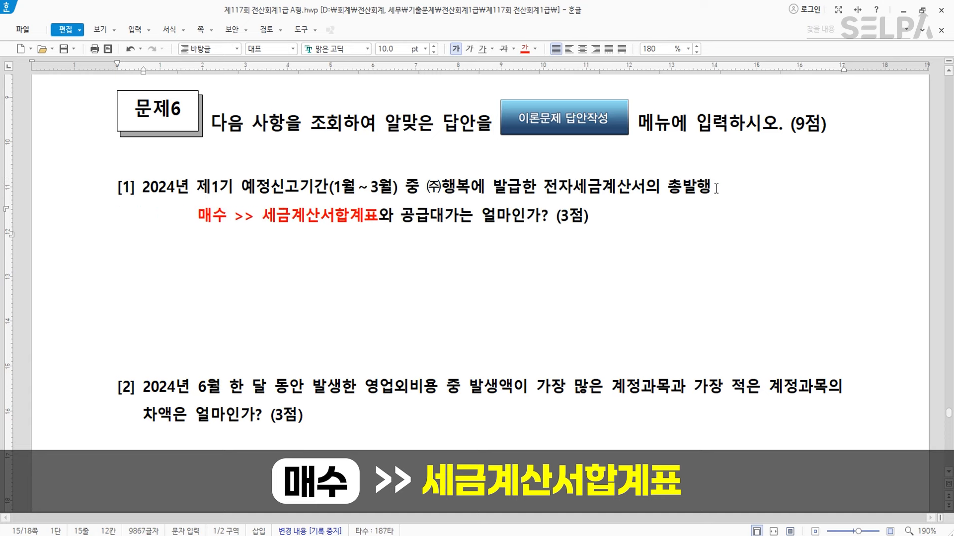
{"action": "key", "text": "Right"}
{"action": "key", "text": "Right"}
{"action": "key", "text": "Right"}
{"action": "key", "text": "Right"}
{"action": "key", "text": "Right"}
{"action": "key", "text": "Right"}
{"action": "key", "text": "Right"}
{"action": "key", "text": "Right"}
{"action": "key", "text": "Right"}
{"action": "key", "text": "Right"}
{"action": "key", "text": "Right"}
{"action": "key", "text": "Right"}
{"action": "key", "text": "Right"}
{"action": "key", "text": "Right"}
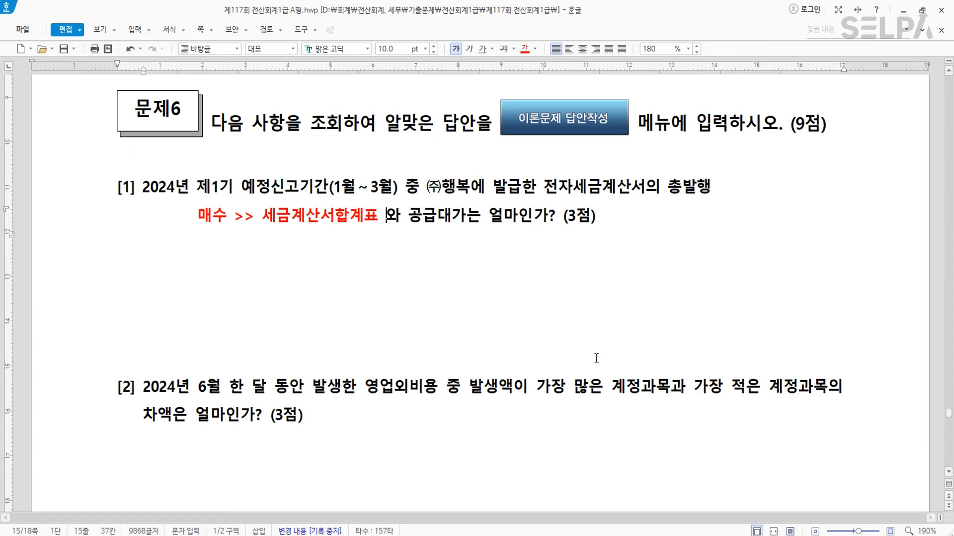
Step: Open the 세금계산서합계표 in 케이렙 and query the period from January to March 2024
{"action": "scroll", "coordinate": [596, 358], "scroll_direction": "down", "scroll_amount": 1}
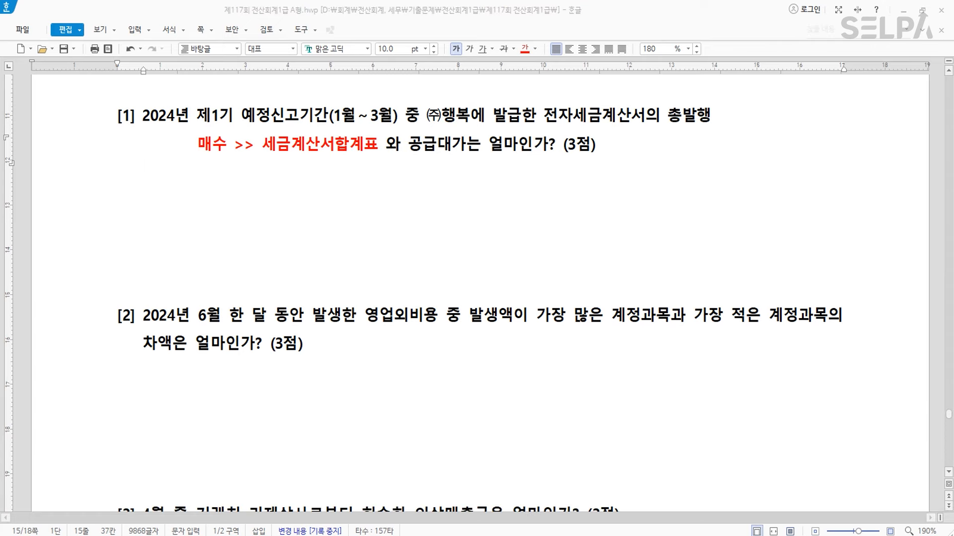
{"action": "type", "text": "ㅅㄱㄱ"}
{"action": "key", "text": "Return"}
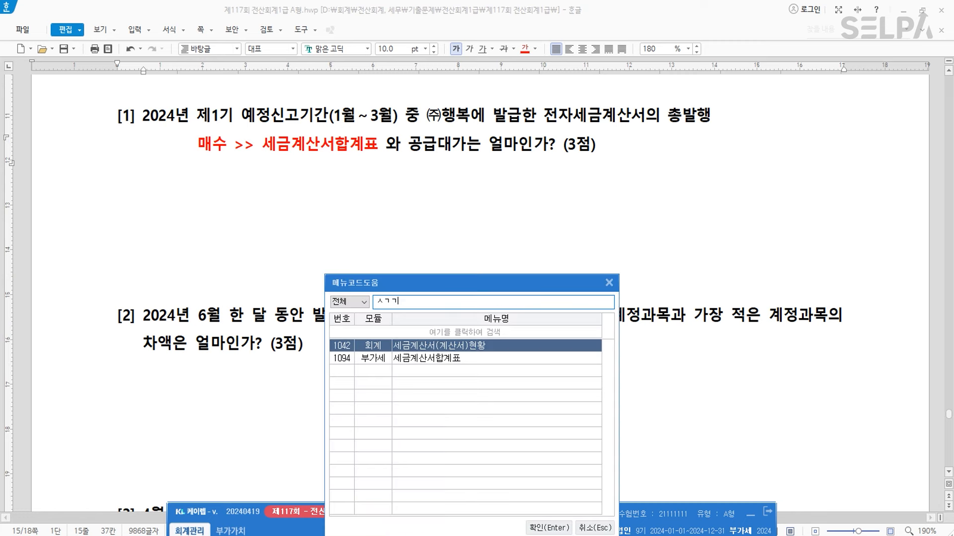
{"action": "left_click", "coordinate": [426, 359]}
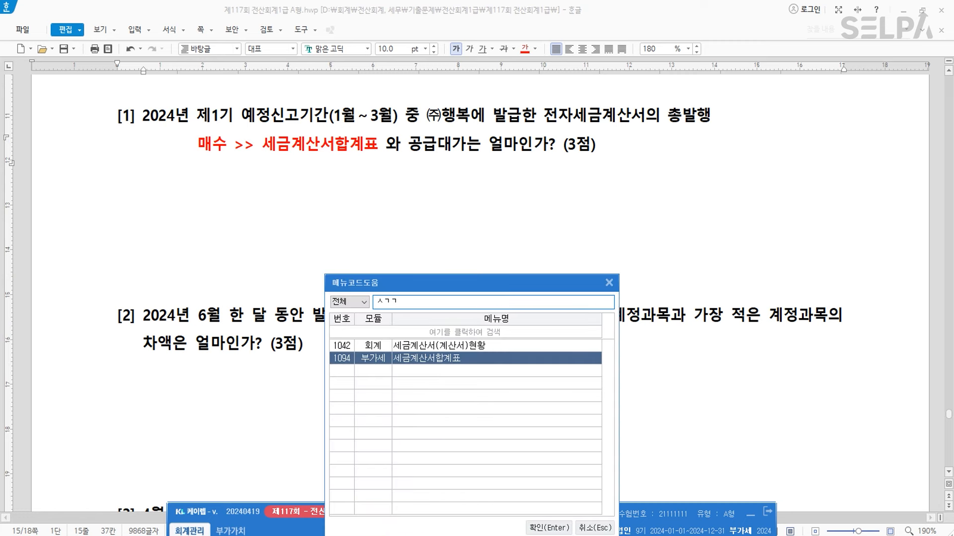
{"action": "key", "text": "Return"}
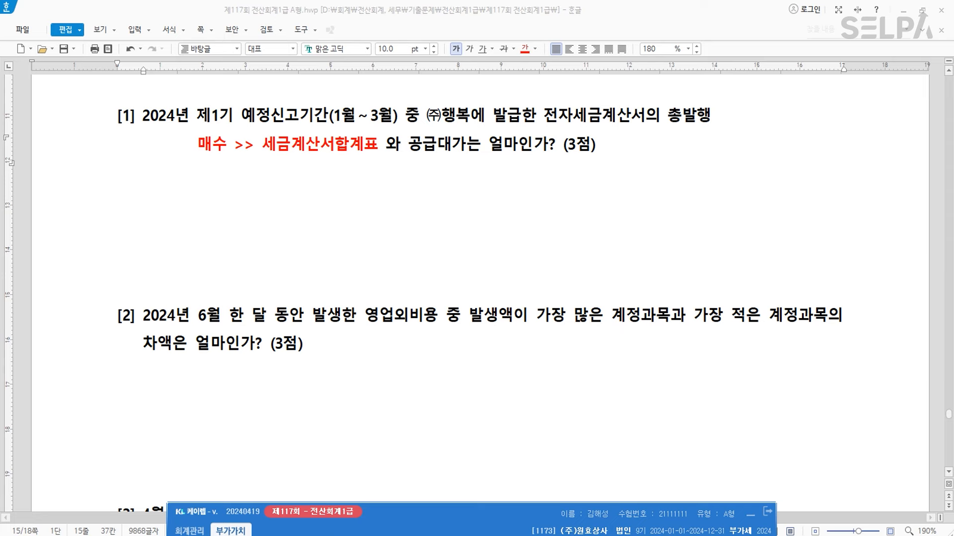
{"action": "type", "text": "03"}
{"action": "key", "text": "Return"}
{"action": "key", "text": "Return"}
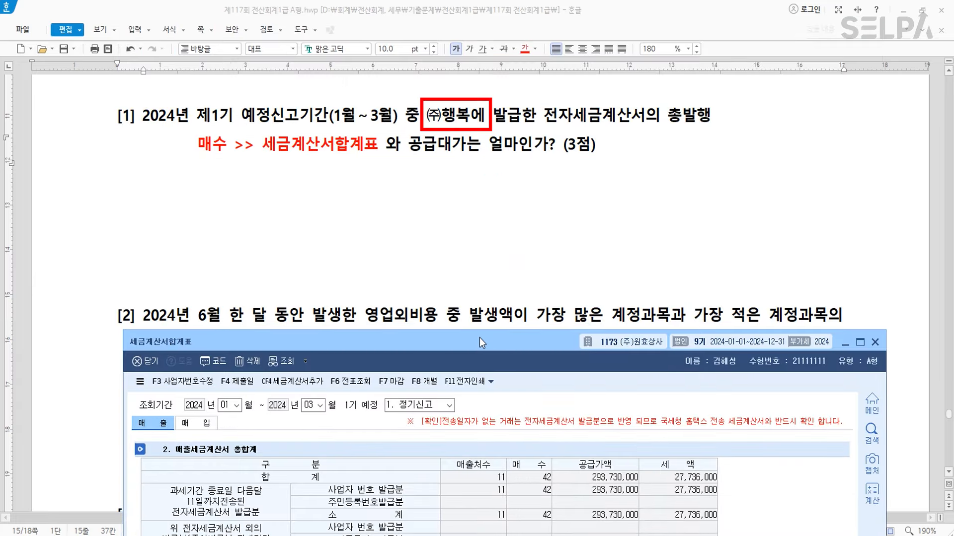
Step: Look up the 매수 of (주)행복 in the 매출 list of the 세금계산서합계표
{"action": "left_click_drag", "start_coordinate": [479, 338], "coordinate": [478, 64]}
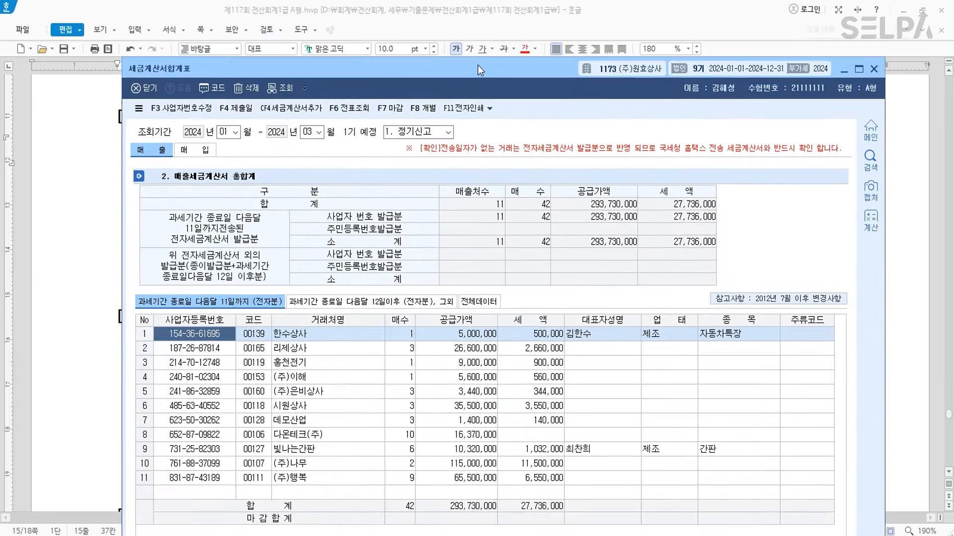
{"action": "left_click", "coordinate": [339, 482]}
{"action": "left_click", "coordinate": [407, 479]}
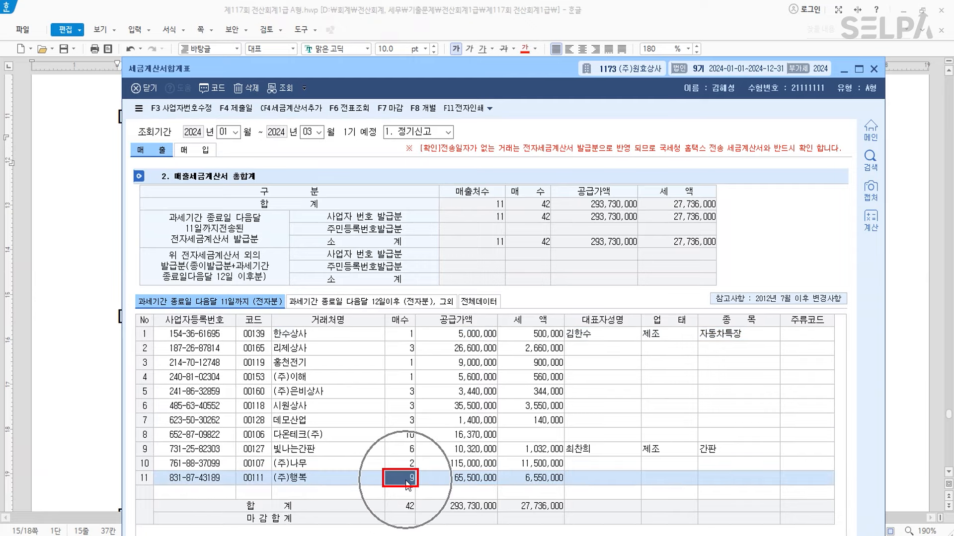
{"action": "left_click_drag", "start_coordinate": [499, 74], "coordinate": [465, 308]}
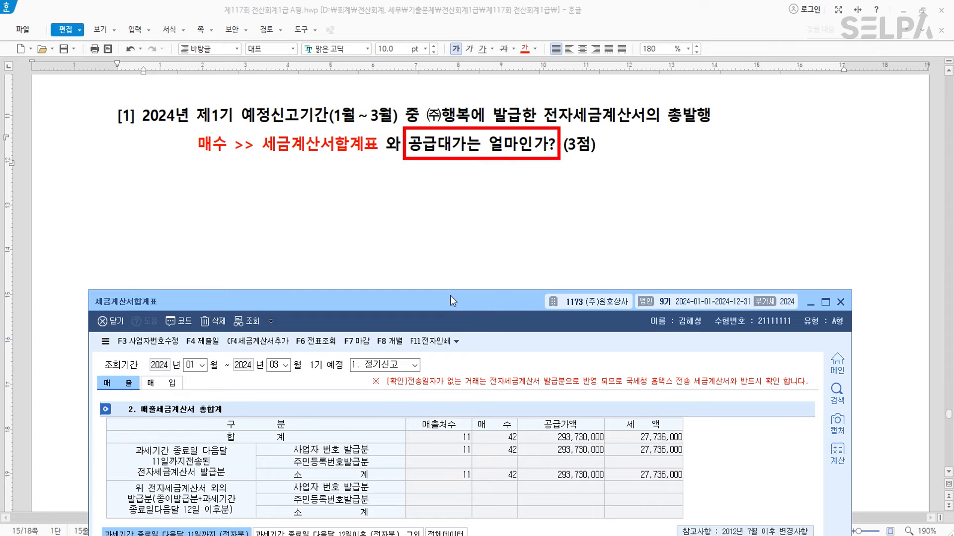
Step: Return to the exam document and color "공급대가" in question [1] of 문제6 blue
{"action": "left_click_drag", "start_coordinate": [408, 144], "coordinate": [466, 144]}
{"action": "left_click", "coordinate": [537, 49]}
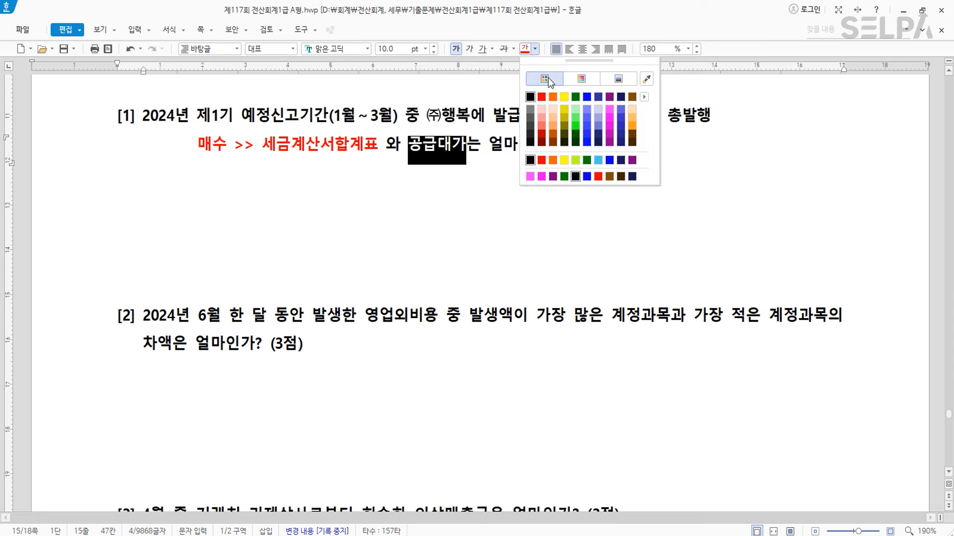
{"action": "left_click", "coordinate": [586, 96]}
{"action": "left_click", "coordinate": [555, 144]}
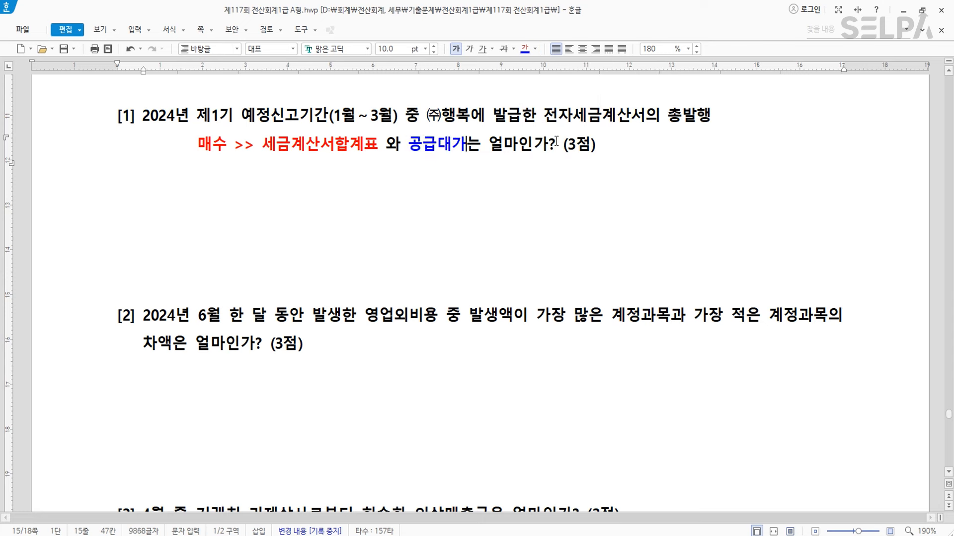
Step: Insert "(공급가액 + 부가세)" directly after "공급대가" in question [1] of 문제6
{"action": "left_click", "coordinate": [469, 145]}
{"action": "type", "text": "("}
{"action": "type", "text": "공급가액 "}
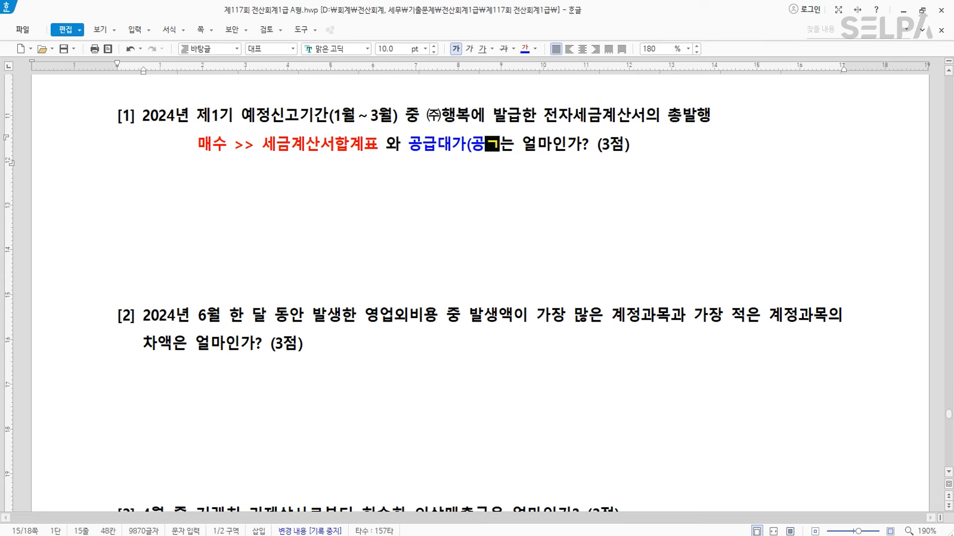
{"action": "type", "text": "+ 부가세"}
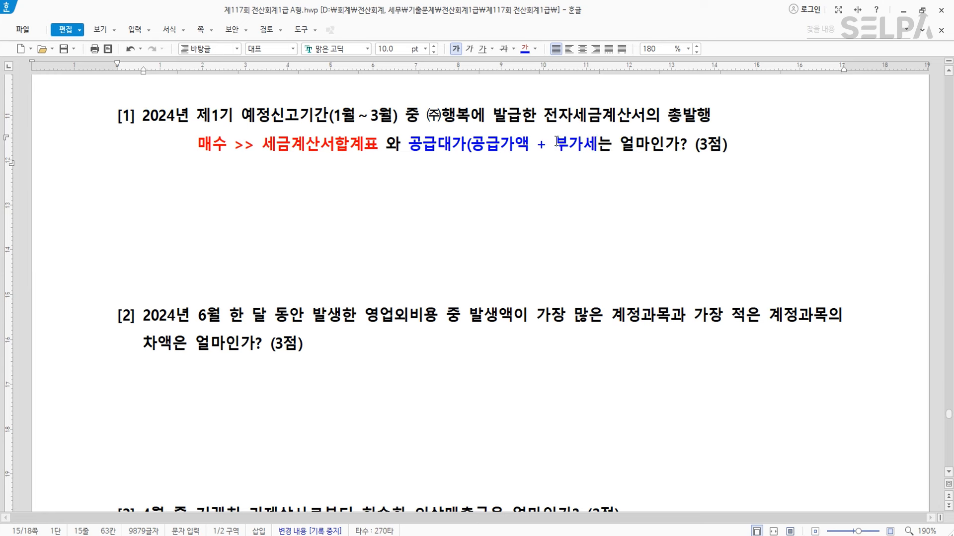
{"action": "type", "text": ")"}
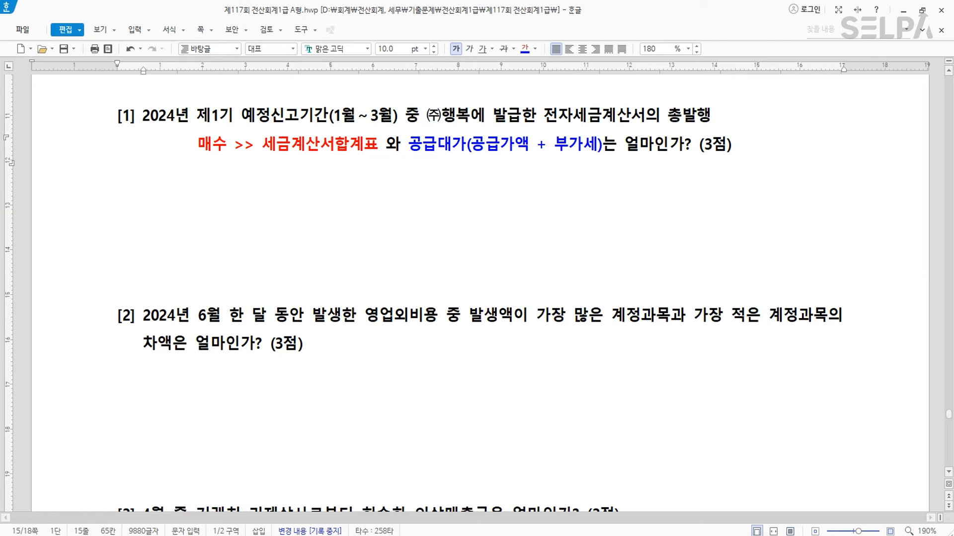
Step: Switch back to the 세금계산서합계표 in 케이렙 and check the 공급가액 and 세액 of (주)행복
{"action": "key", "text": "alt+Tab"}
{"action": "left_click_drag", "start_coordinate": [490, 298], "coordinate": [467, 82]}
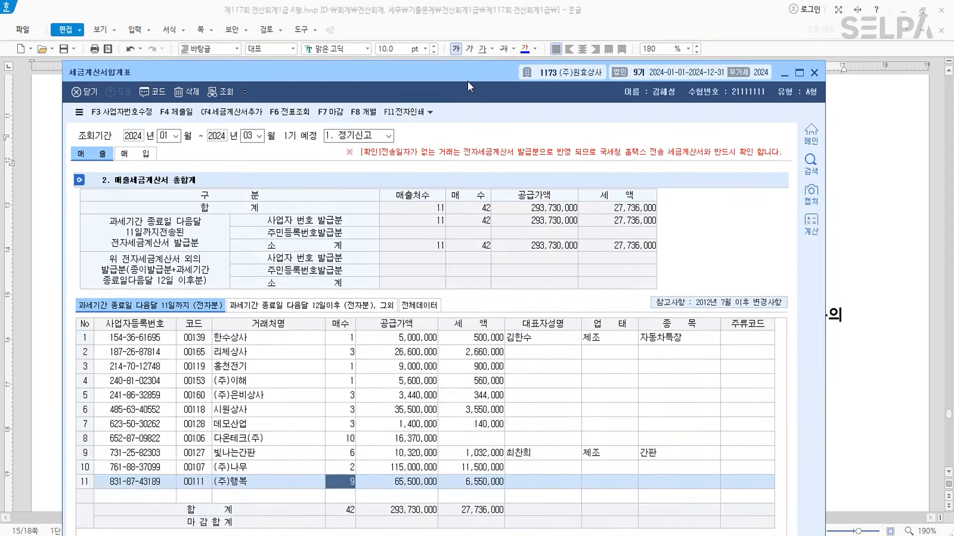
{"action": "left_click", "coordinate": [423, 481]}
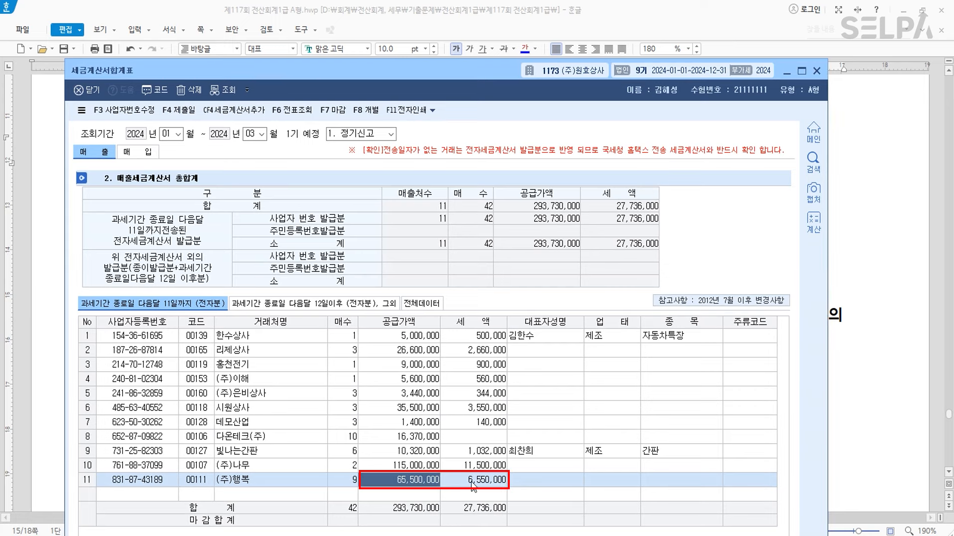
{"action": "left_click", "coordinate": [472, 482]}
{"action": "key", "text": "ctrl"}
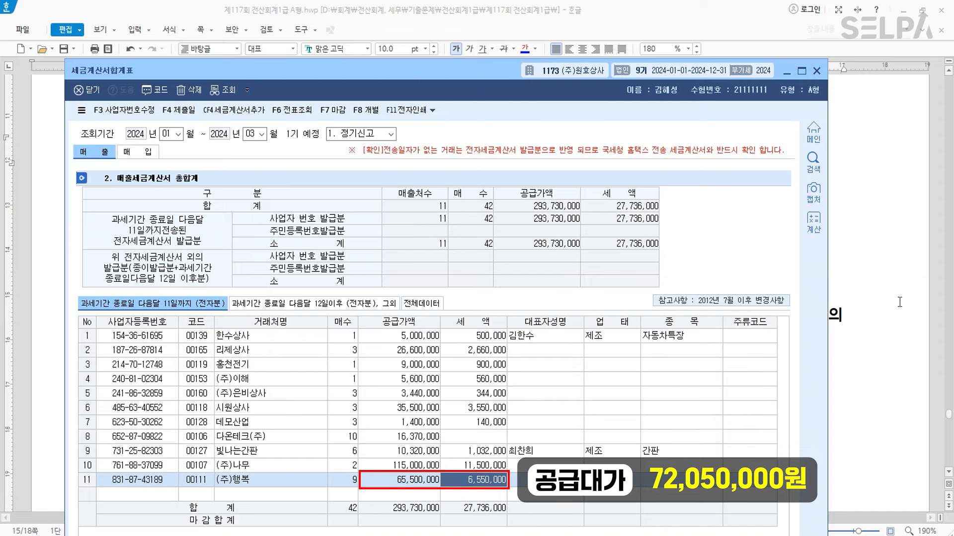
Step: Write the answer "9매 72,050,000원" below question [1] in the exam document
{"action": "left_click", "coordinate": [875, 268]}
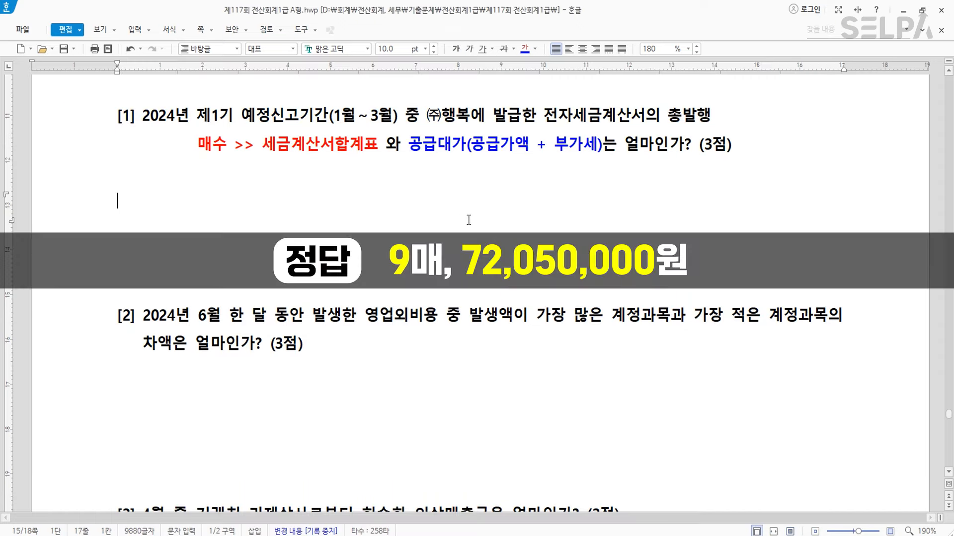
{"action": "type", "text": "9매   72,050"}
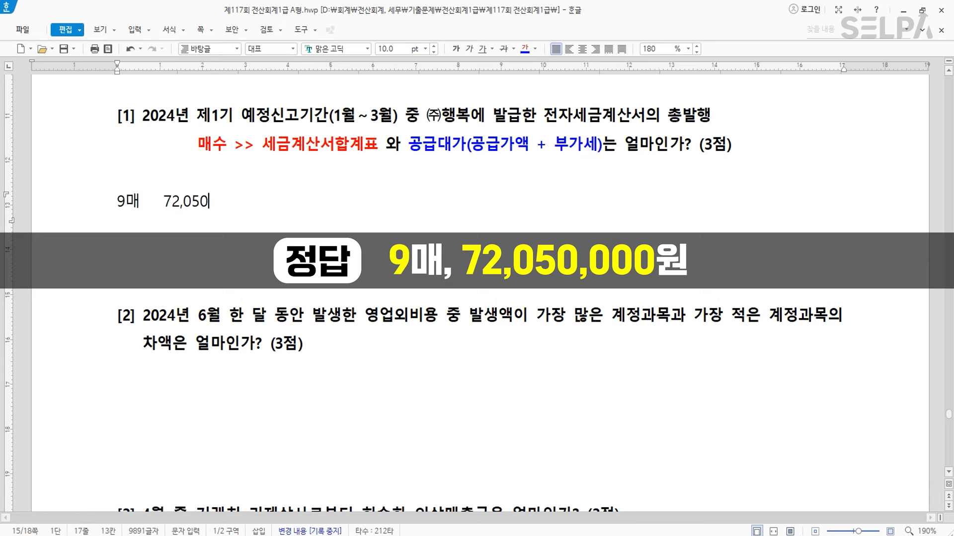
{"action": "type", "text": ",000원"}
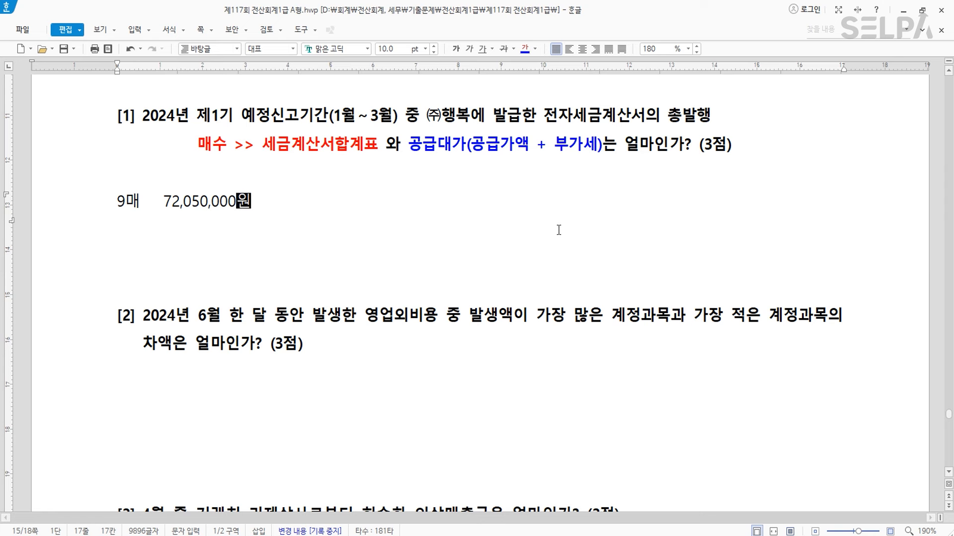
Step: Color "영업외비용" in question [2] of 문제6 blue
{"action": "scroll", "coordinate": [536, 256], "scroll_direction": "down", "scroll_amount": 3}
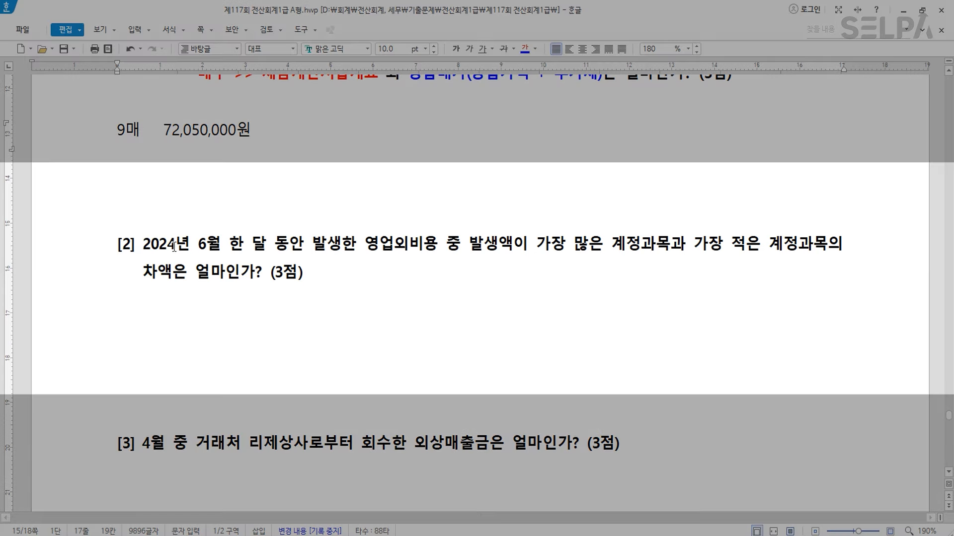
{"action": "left_click_drag", "start_coordinate": [365, 244], "coordinate": [436, 244]}
{"action": "left_click", "coordinate": [526, 51]}
{"action": "left_click", "coordinate": [441, 247]}
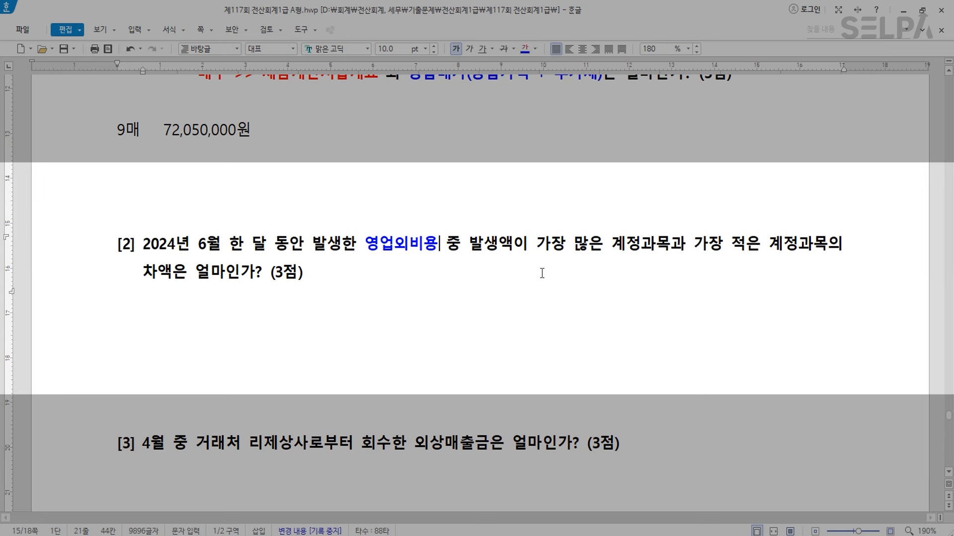
Step: Append ">> 분류과목 >> 일계표" after "영업외비용" in question [2]
{"action": "type", "text": ">> "}
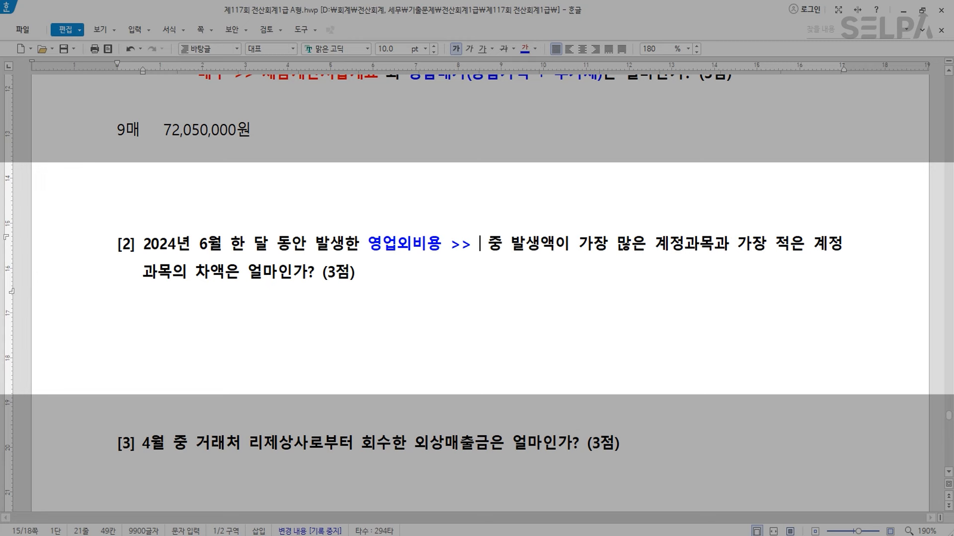
{"action": "type", "text": "분류과모"}
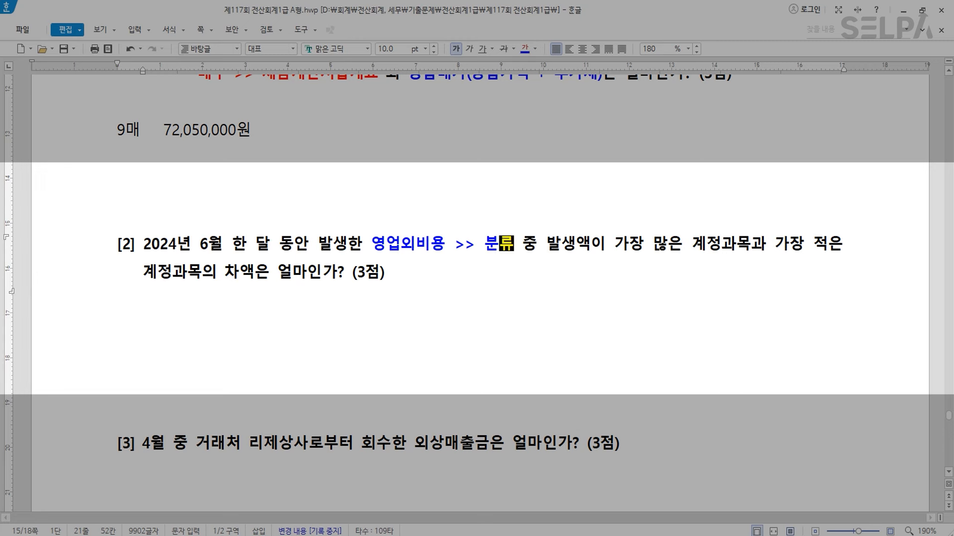
{"action": "type", "text": "ㄱ"}
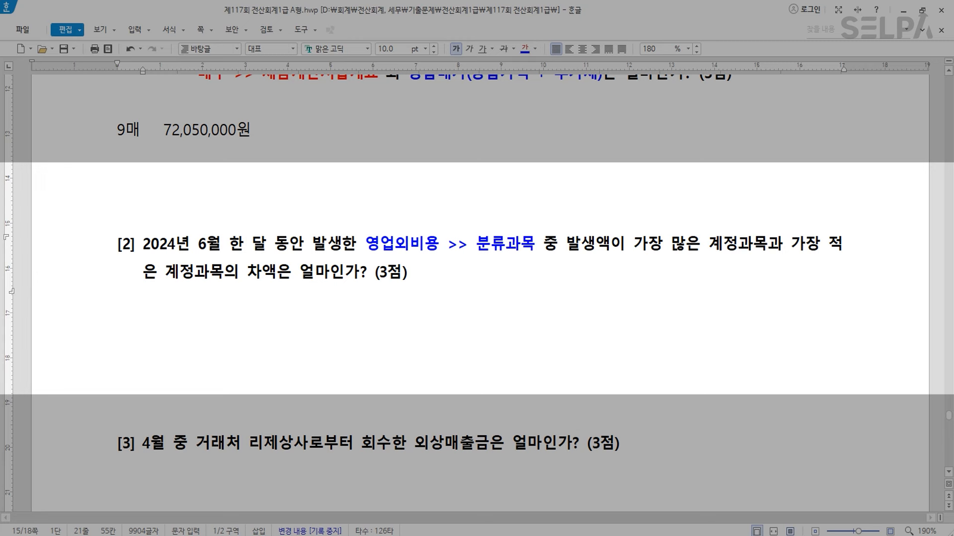
{"action": "type", "text": " >>"}
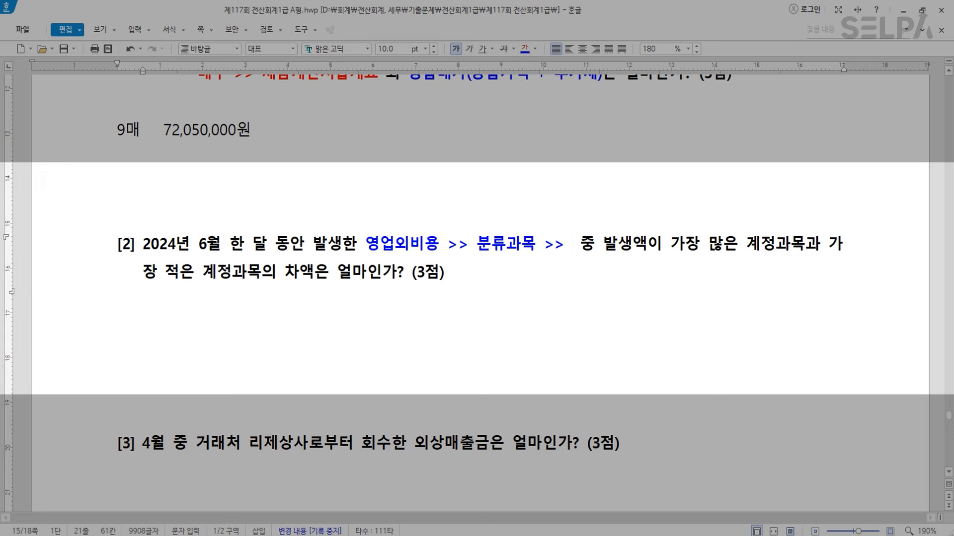
{"action": "type", "text": " 일계표"}
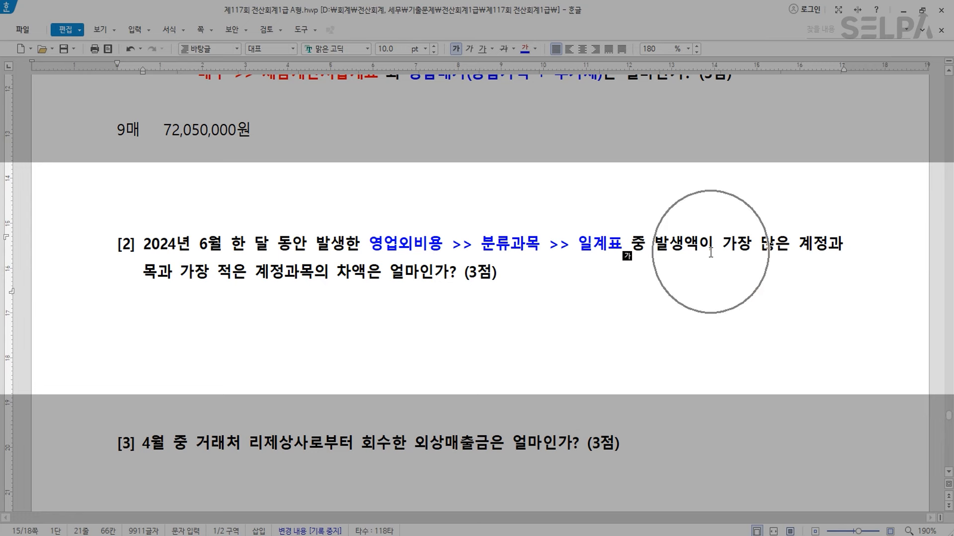
Step: Color "가장 많은 계정" and "가장 적은 계정과목" in question [2] blue, and select "영업외비용"
{"action": "left_click_drag", "start_coordinate": [827, 245], "coordinate": [718, 245]}
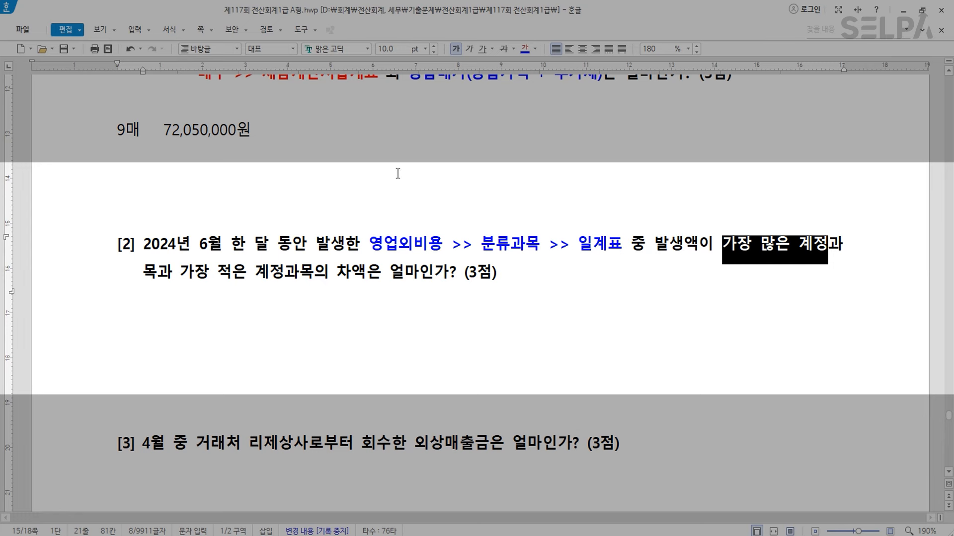
{"action": "left_click", "coordinate": [525, 48]}
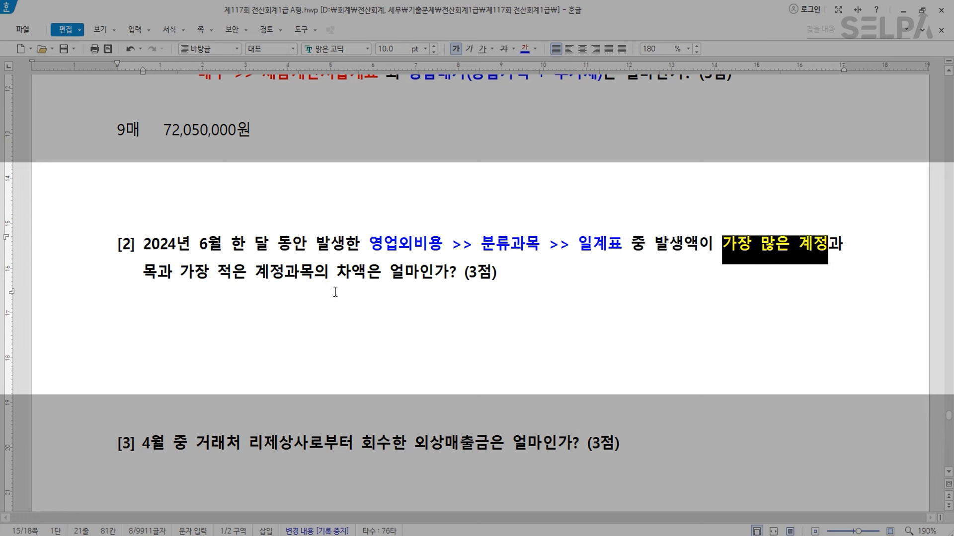
{"action": "left_click_drag", "start_coordinate": [313, 272], "coordinate": [179, 273]}
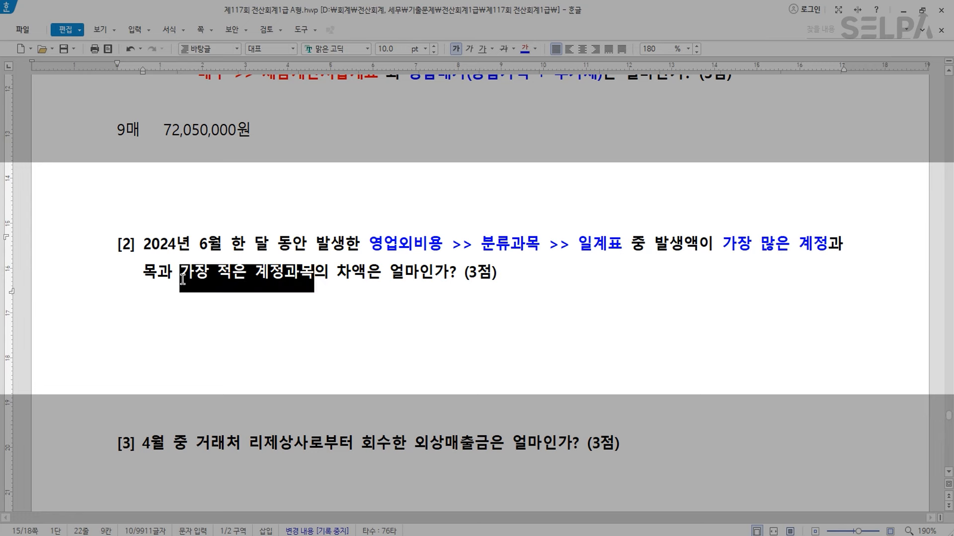
{"action": "left_click", "coordinate": [524, 49]}
{"action": "left_click_drag", "start_coordinate": [443, 245], "coordinate": [369, 248]}
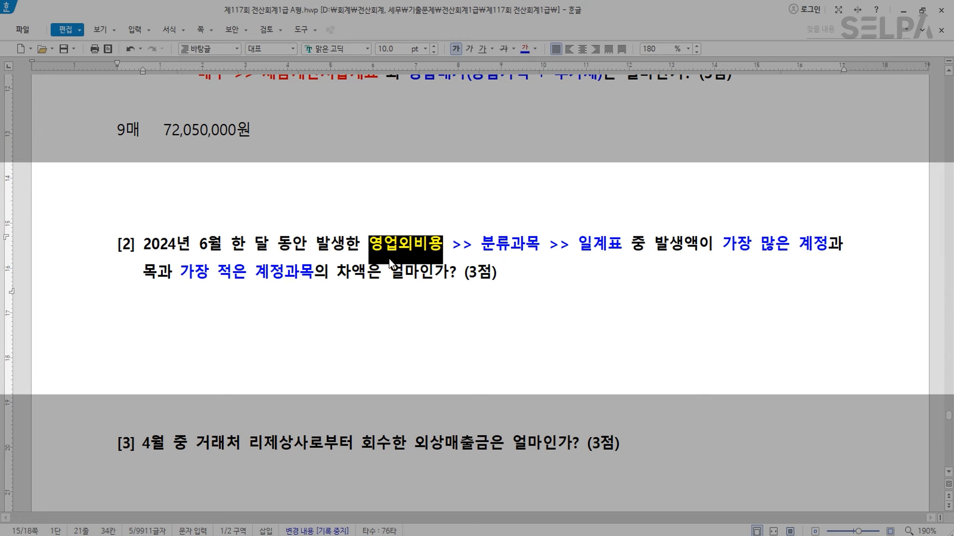
Step: Open the 일계표(월계표) in 케이렙 and query the 일계표 from June 1 to June 30, 2024
{"action": "scroll", "coordinate": [529, 448], "scroll_direction": "down", "scroll_amount": 3}
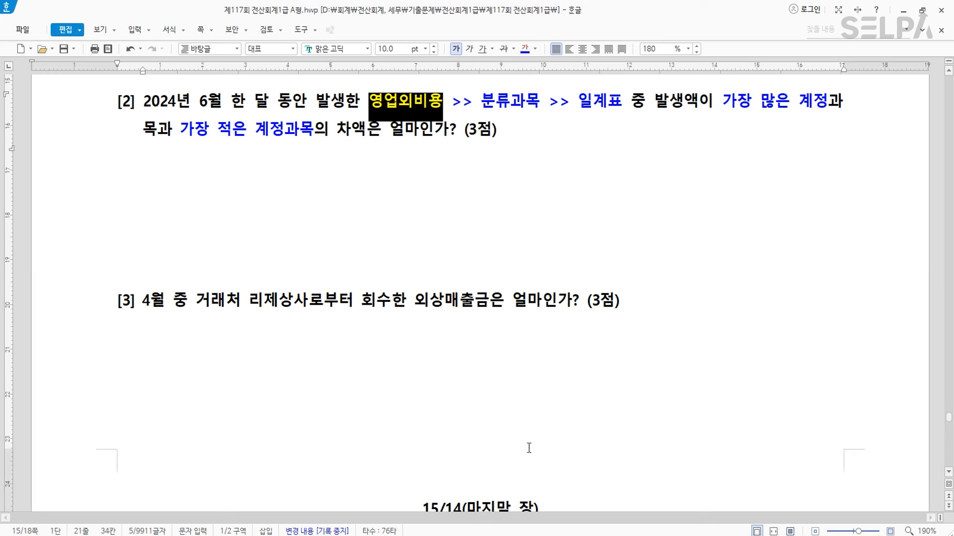
{"action": "key", "text": "alt+Tab"}
{"action": "key", "text": "ctrl+Return"}
{"action": "type", "text": "ㅇㄱㅍ"}
{"action": "key", "text": "Return"}
{"action": "key", "text": "Return"}
{"action": "type", "text": "6"}
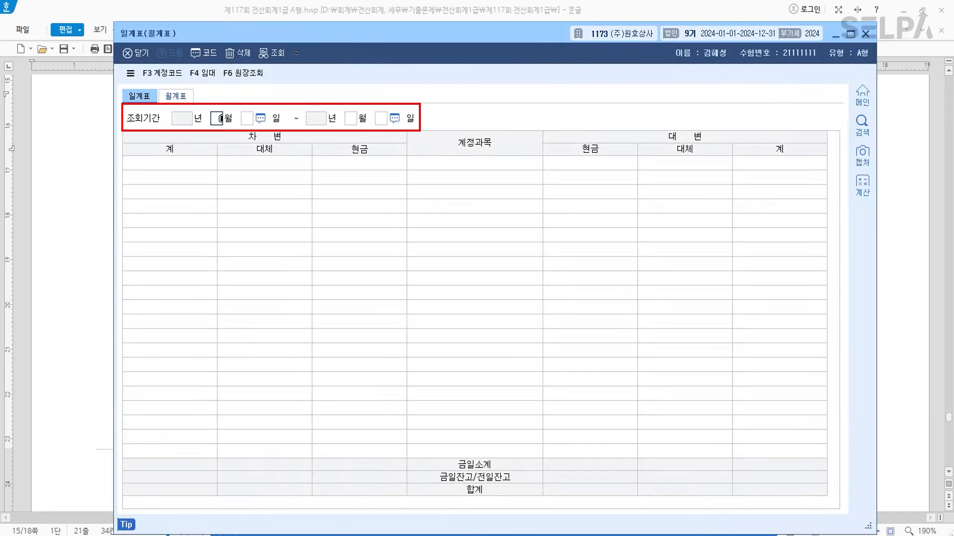
{"action": "key", "text": "Return"}
{"action": "key", "text": "Return"}
{"action": "key", "text": "Return"}
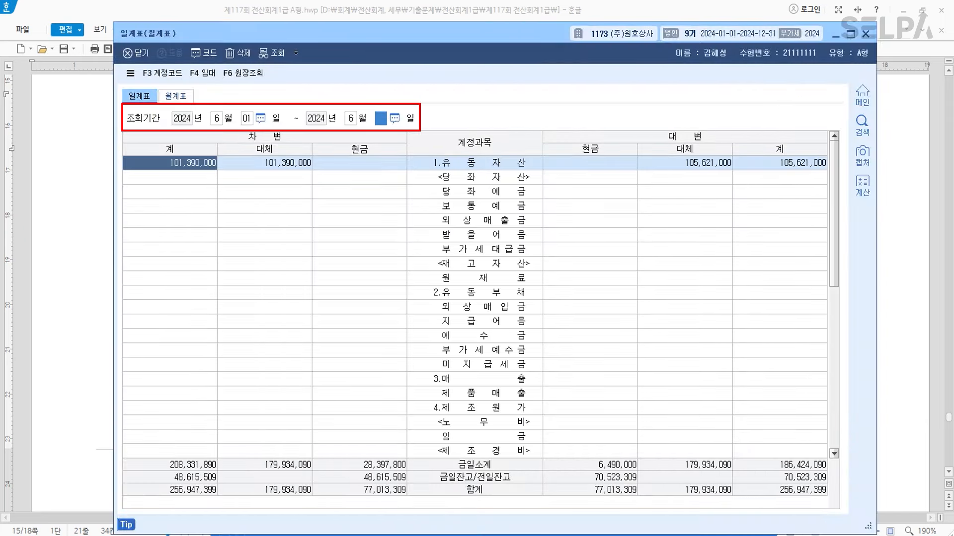
Step: Find the 영업외비용 row and its accounts in the June 일계표
{"action": "scroll", "coordinate": [503, 320], "scroll_direction": "down", "scroll_amount": 3}
{"action": "scroll", "coordinate": [503, 321], "scroll_direction": "down", "scroll_amount": 5}
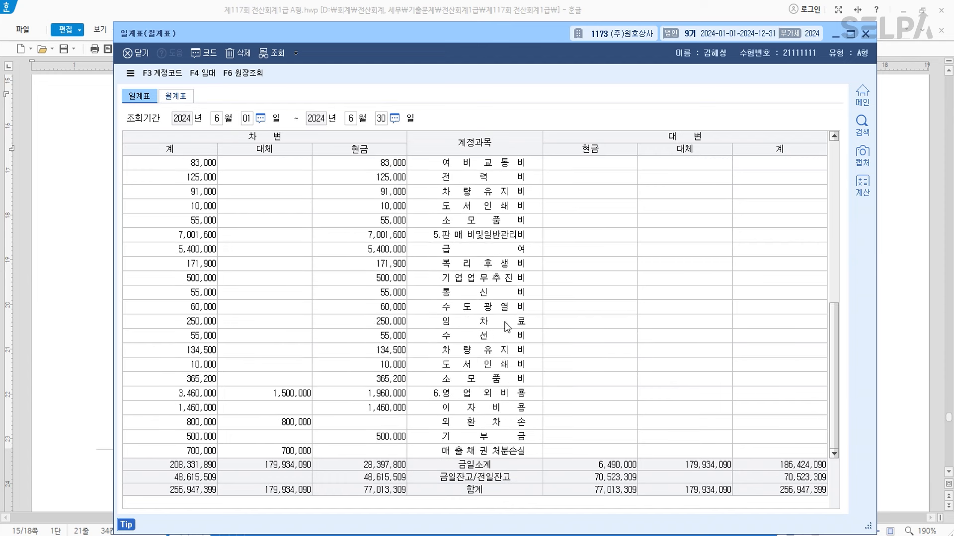
{"action": "left_click", "coordinate": [512, 392]}
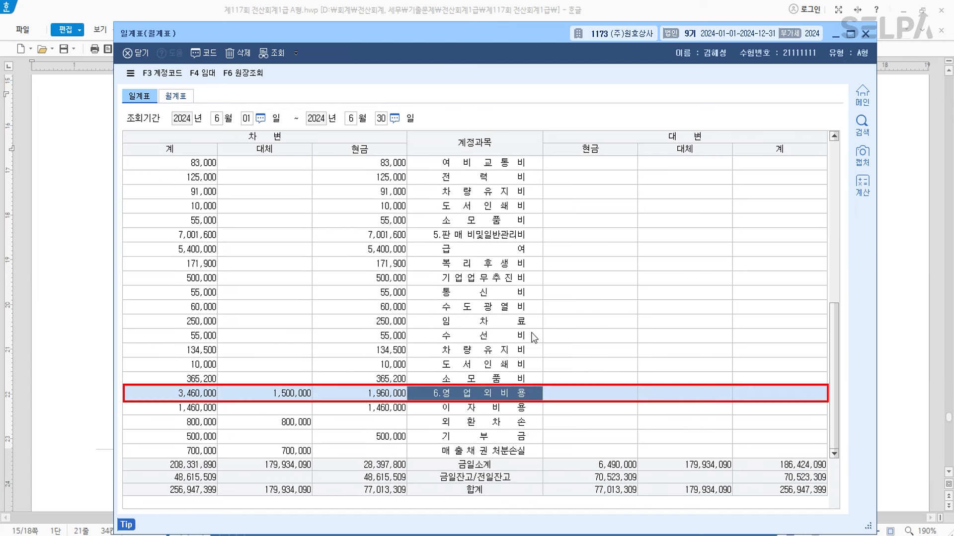
Step: Compare the 계 amounts of 이자비용 and 기부금 under 영업외비용 in the June 일계표
{"action": "double_click", "coordinate": [485, 36]}
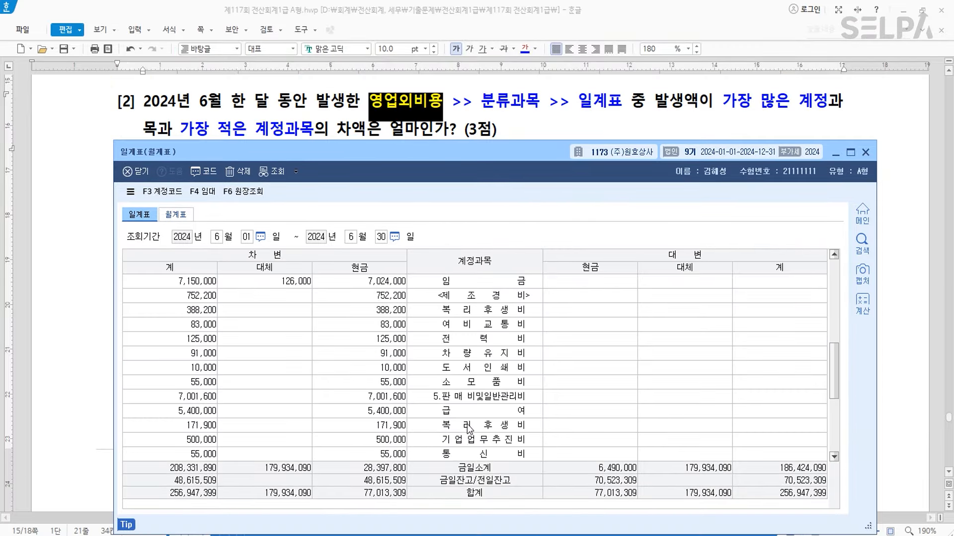
{"action": "scroll", "coordinate": [468, 428], "scroll_direction": "down", "scroll_amount": 4}
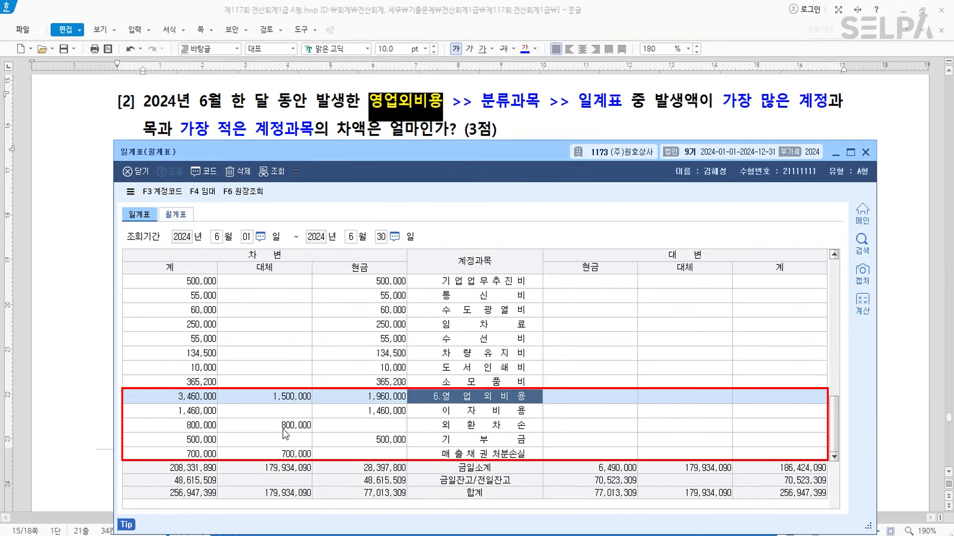
{"action": "left_click", "coordinate": [207, 413]}
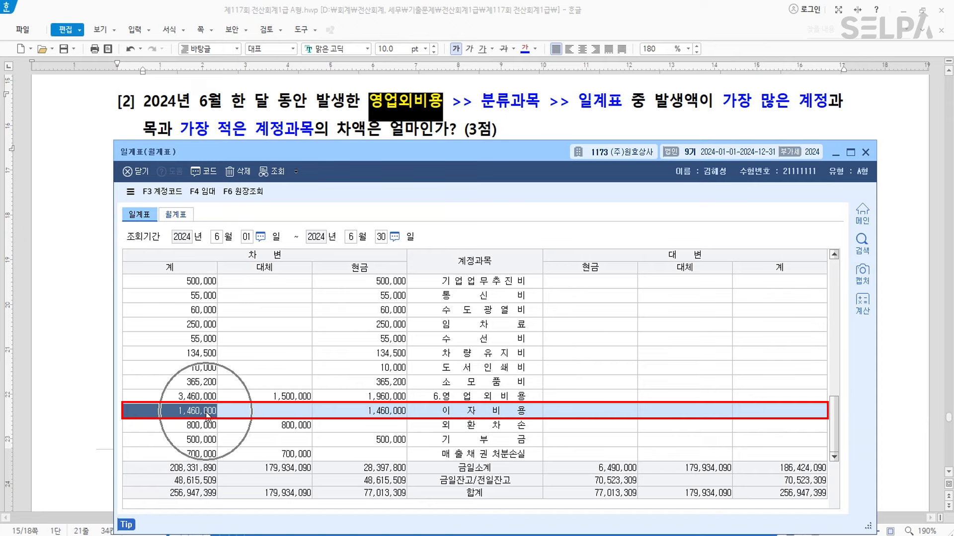
{"action": "left_click", "coordinate": [202, 441]}
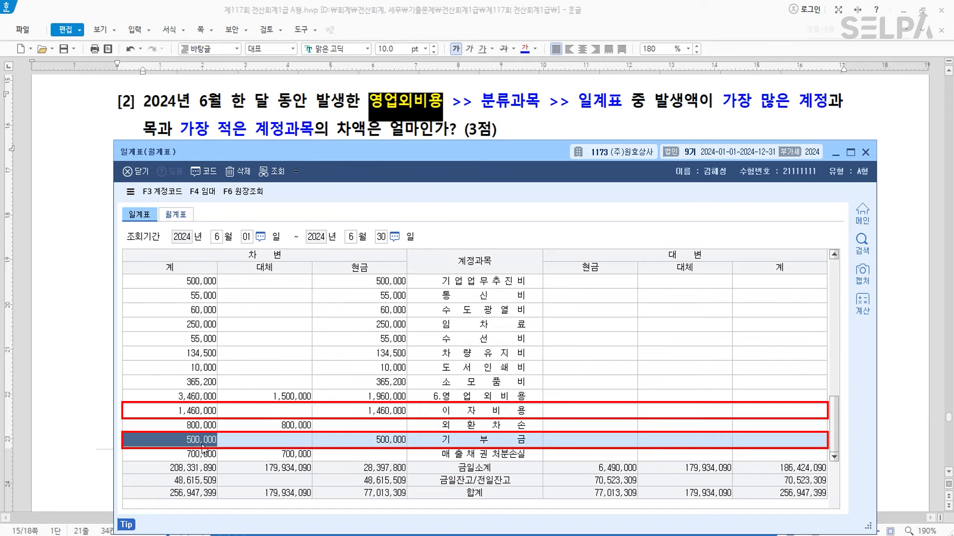
{"action": "left_click", "coordinate": [200, 413]}
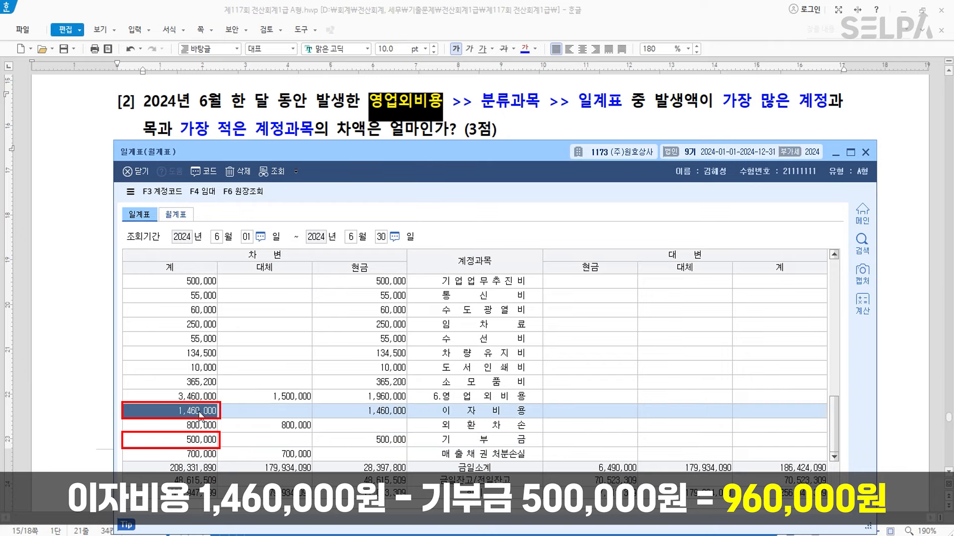
Step: Enter the answer "960,000원" below question [2] in the exam document
{"action": "left_click", "coordinate": [96, 291]}
{"action": "left_click", "coordinate": [228, 210]}
{"action": "type", "text": "960,000"}
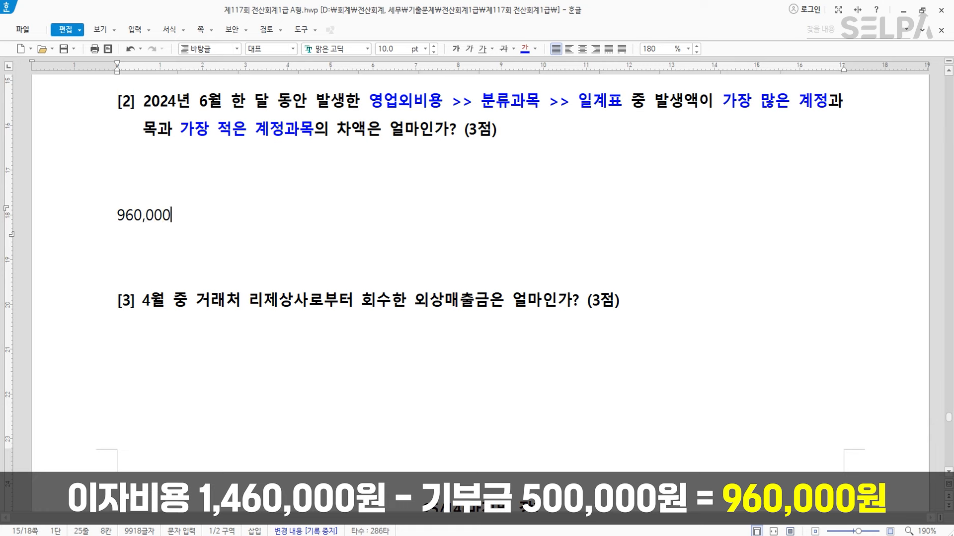
{"action": "type", "text": "원"}
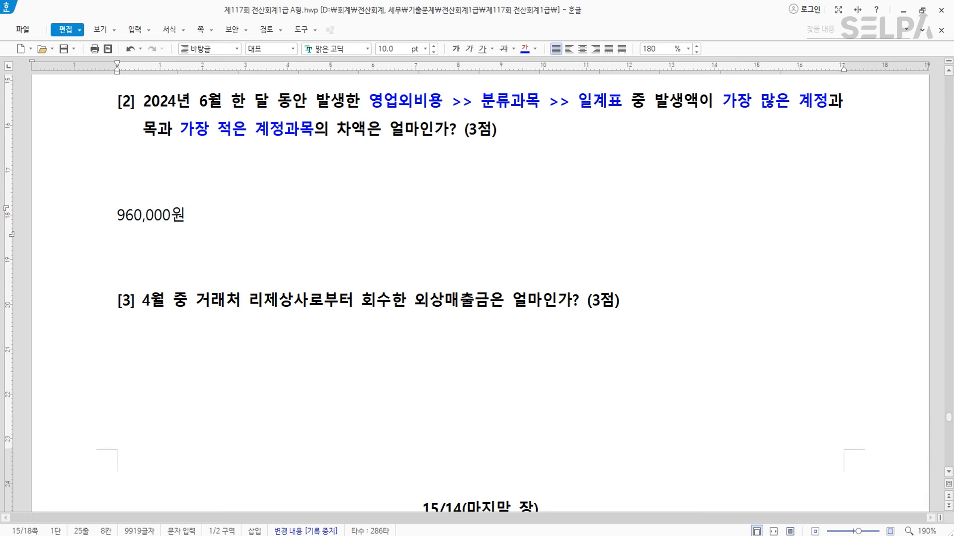
{"action": "key", "text": "Return"}
Step: Color "리제상사" in question [3] blue and append ">> 거래처원장" after it
{"action": "scroll", "coordinate": [362, 311], "scroll_direction": "down", "scroll_amount": 2}
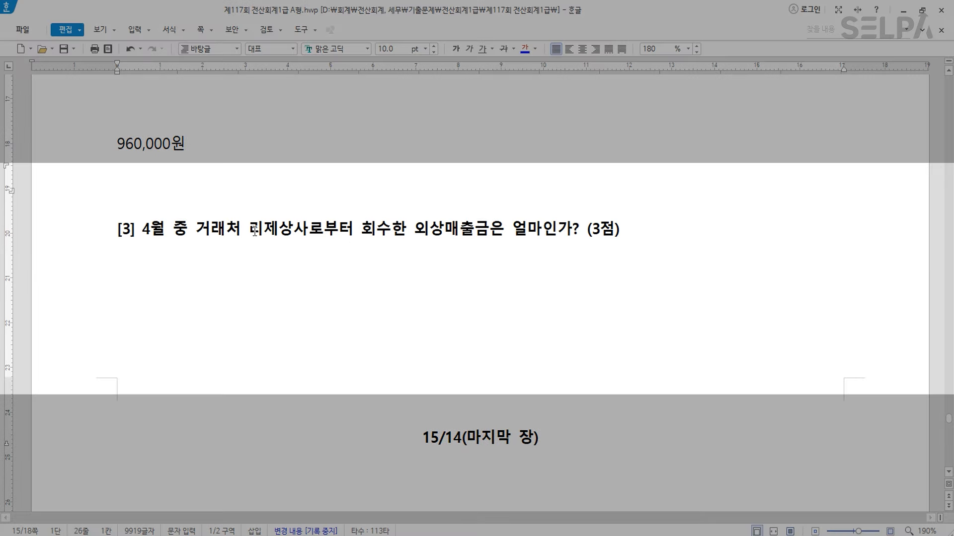
{"action": "left_click_drag", "start_coordinate": [249, 229], "coordinate": [308, 230]}
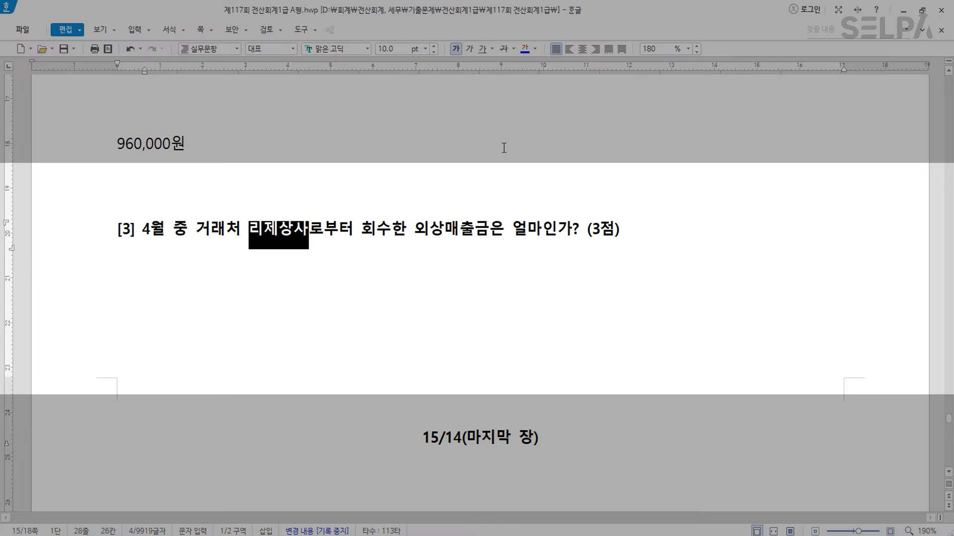
{"action": "left_click", "coordinate": [525, 49]}
{"action": "left_click", "coordinate": [313, 233]}
{"action": "type", "text": ">> "}
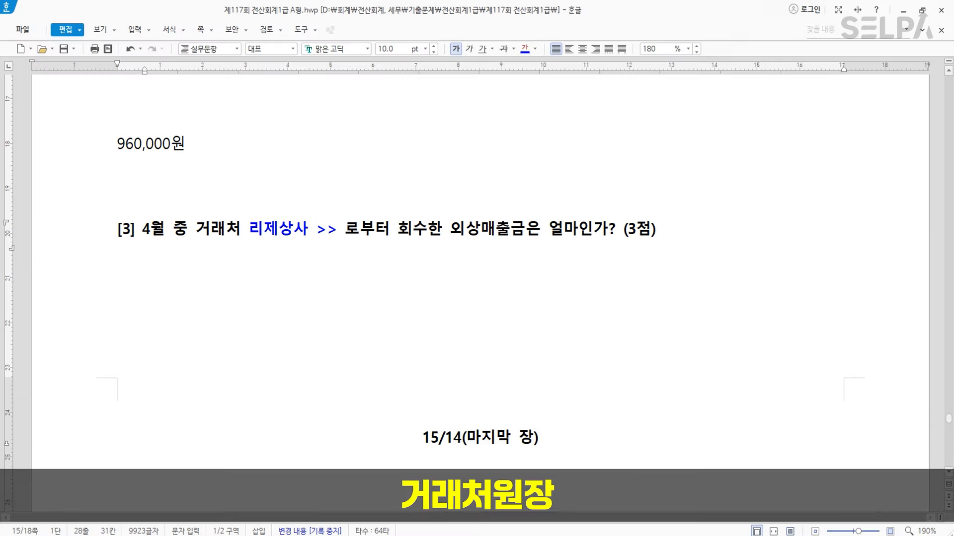
{"action": "type", "text": "거래처원장"}
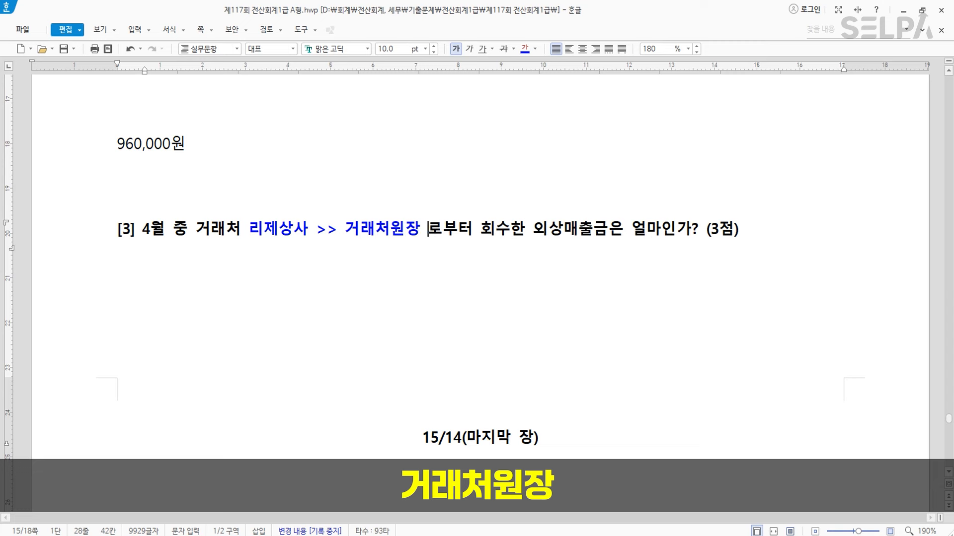
Step: Color "회수한" in question [3] red and append ">> 대변" after it
{"action": "left_click_drag", "start_coordinate": [481, 231], "coordinate": [519, 230]}
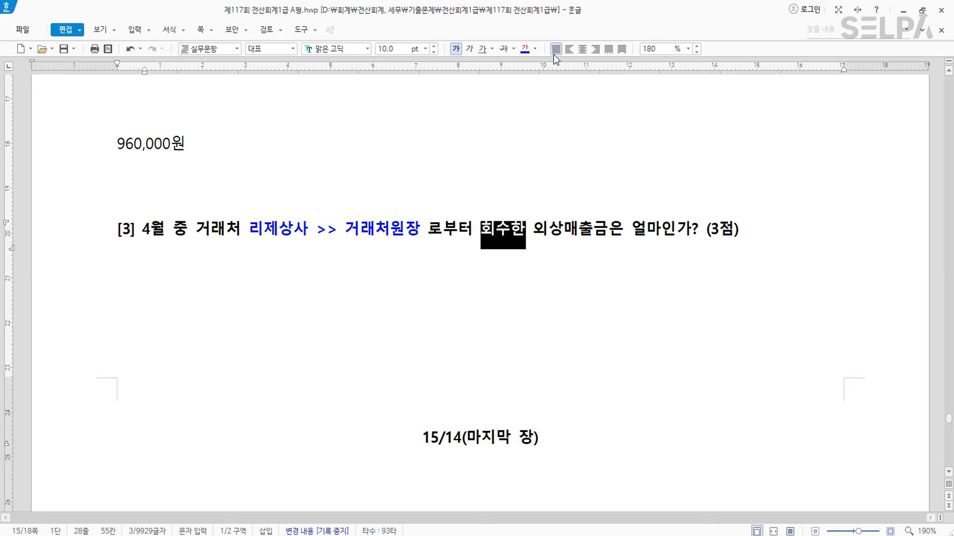
{"action": "left_click", "coordinate": [536, 51]}
{"action": "left_click", "coordinate": [542, 98]}
{"action": "left_click", "coordinate": [529, 233]}
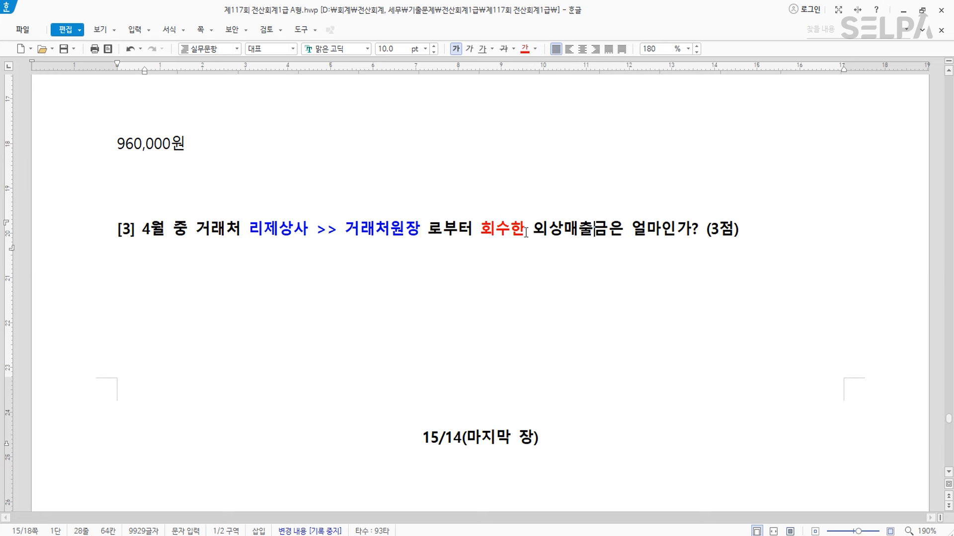
{"action": "type", "text": ">> 대변"}
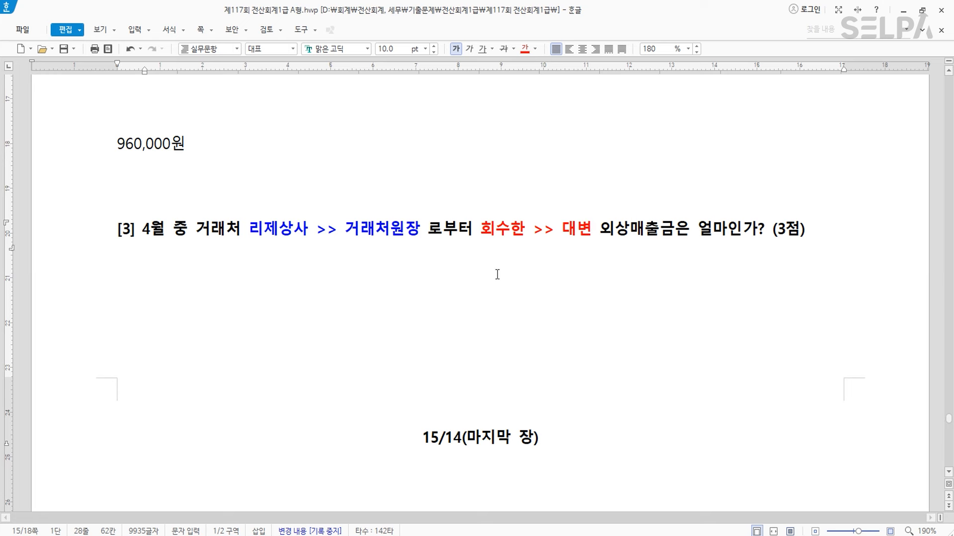
Step: Switch to 케이렙 and open the 거래처원장
{"action": "scroll", "coordinate": [562, 293], "scroll_direction": "down", "scroll_amount": 1}
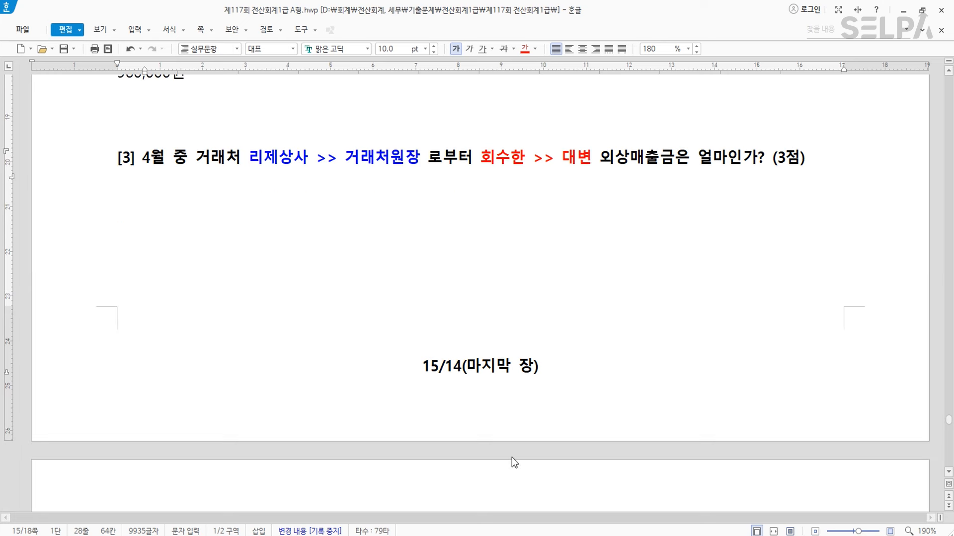
{"action": "key", "text": "alt+Tab"}
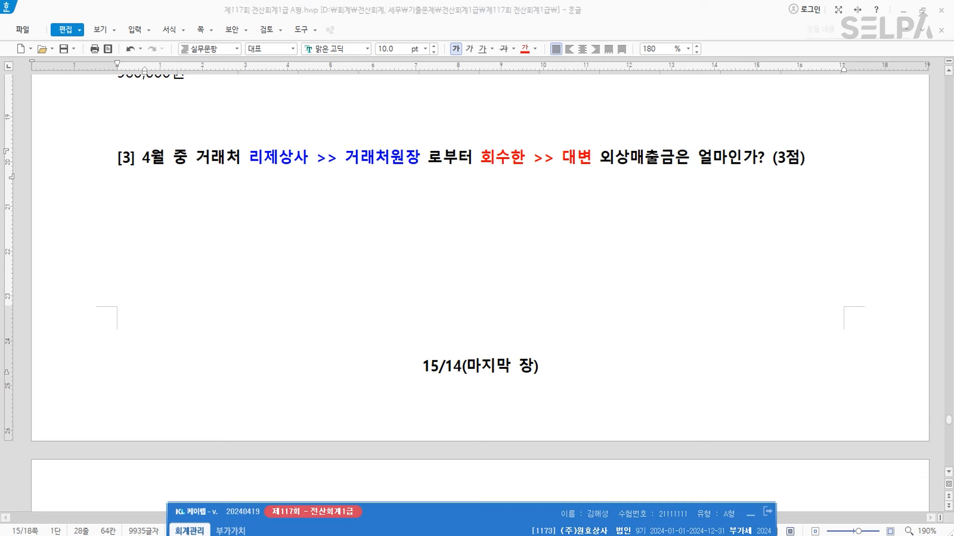
{"action": "type", "text": "ㄱㄹㅊ"}
{"action": "key", "text": "Return"}
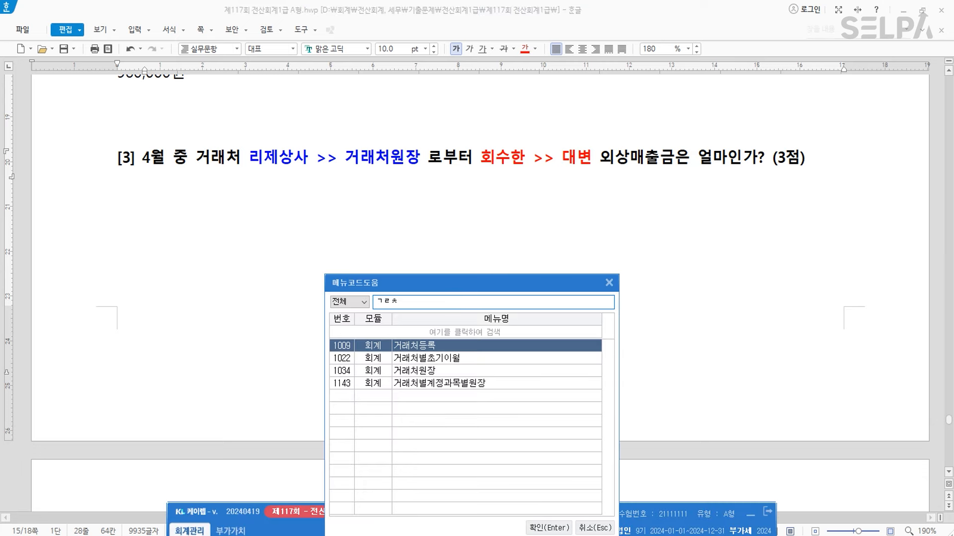
{"action": "key", "text": "Down"}
{"action": "key", "text": "Down"}
{"action": "key", "text": "Return"}
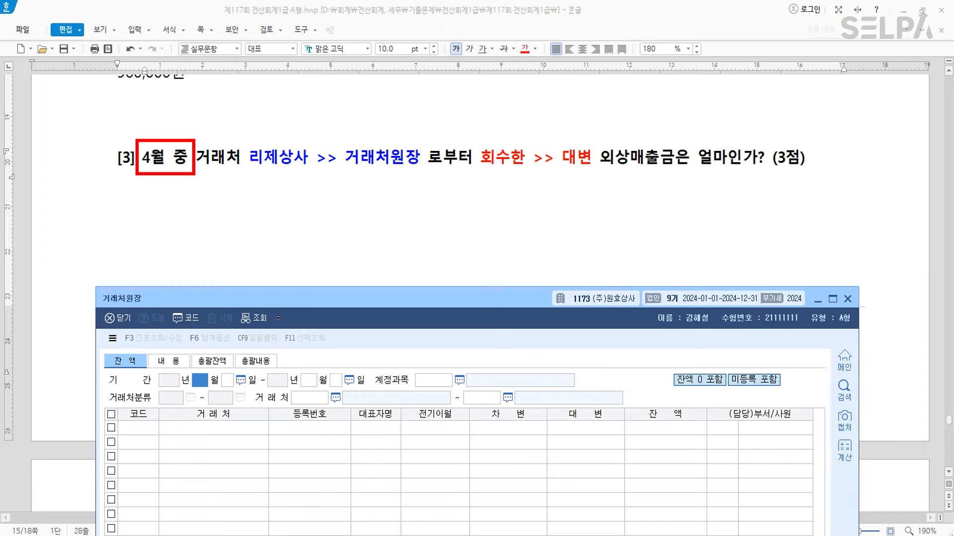
Step: Query the 거래처원장 from April 1 to April 30, 2024 for account 108 외상매출금 across all 거래처
{"action": "type", "text": "4"}
{"action": "key", "text": "Return"}
{"action": "key", "text": "Return"}
{"action": "type", "text": "4"}
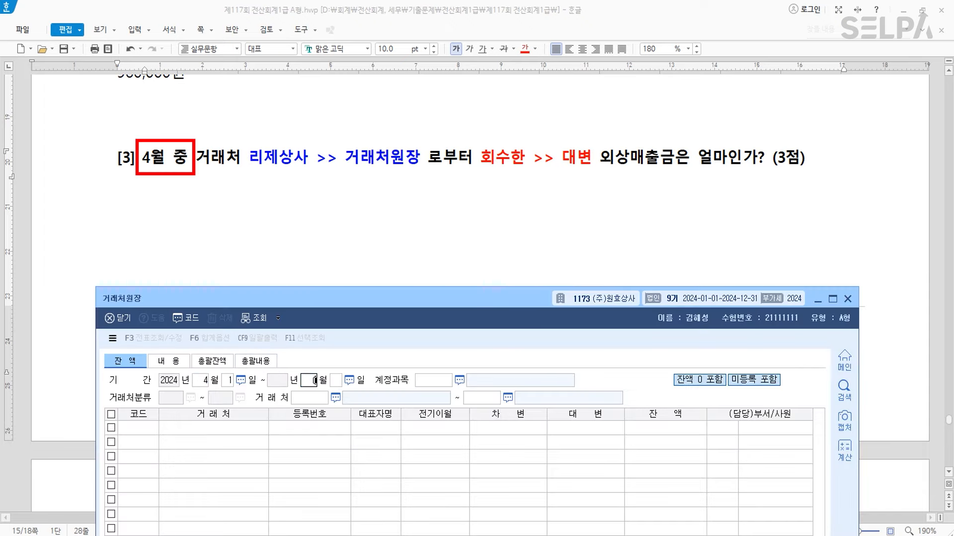
{"action": "key", "text": "Return"}
{"action": "key", "text": "Return"}
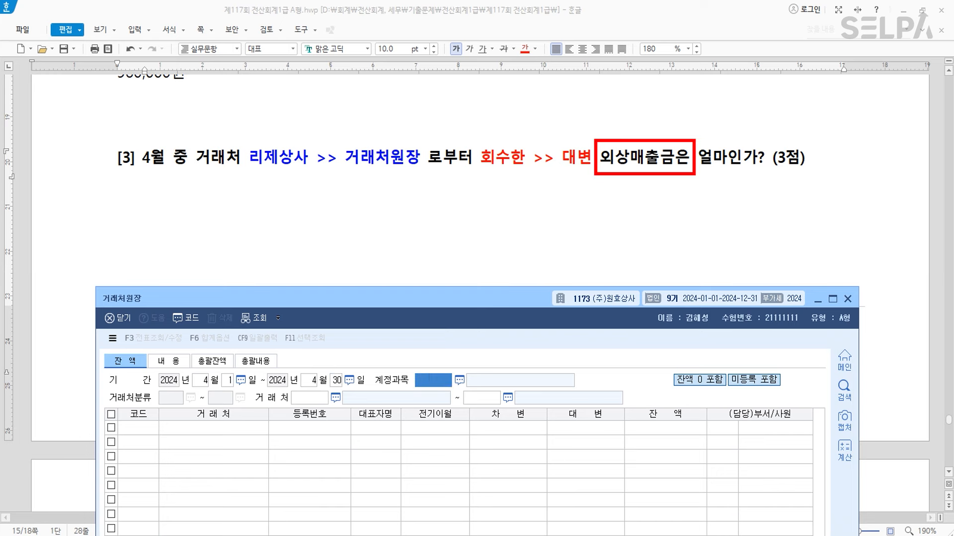
{"action": "type", "text": "108"}
{"action": "key", "text": "Return"}
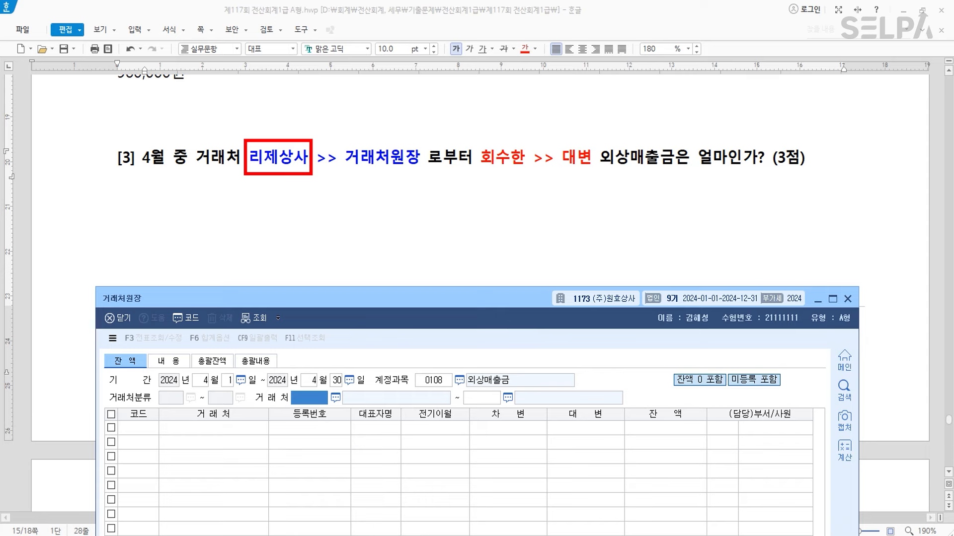
{"action": "key", "text": "Return"}
{"action": "key", "text": "Return"}
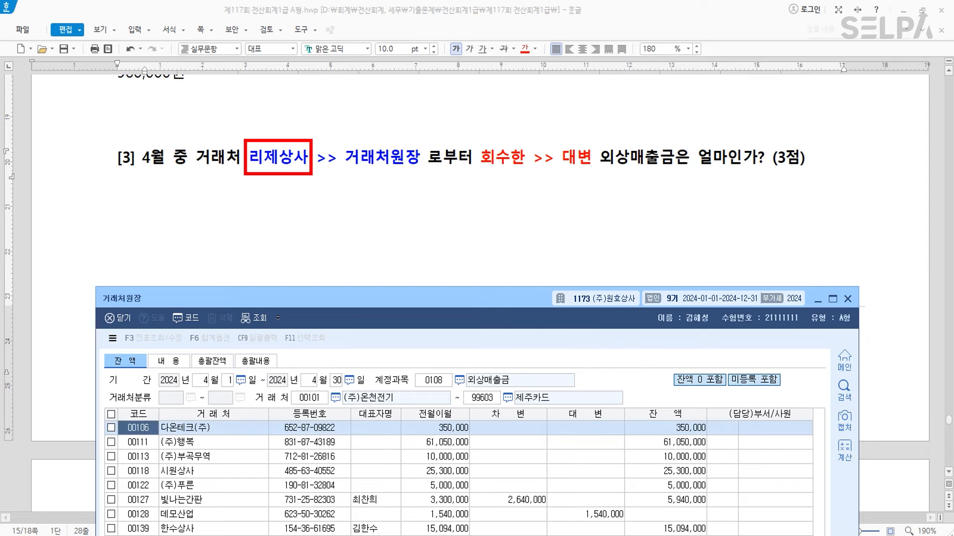
Step: Check the 대변 amount of 리제상사 in the 외상매출금 거래처원장
{"action": "left_click_drag", "start_coordinate": [476, 301], "coordinate": [474, 193]}
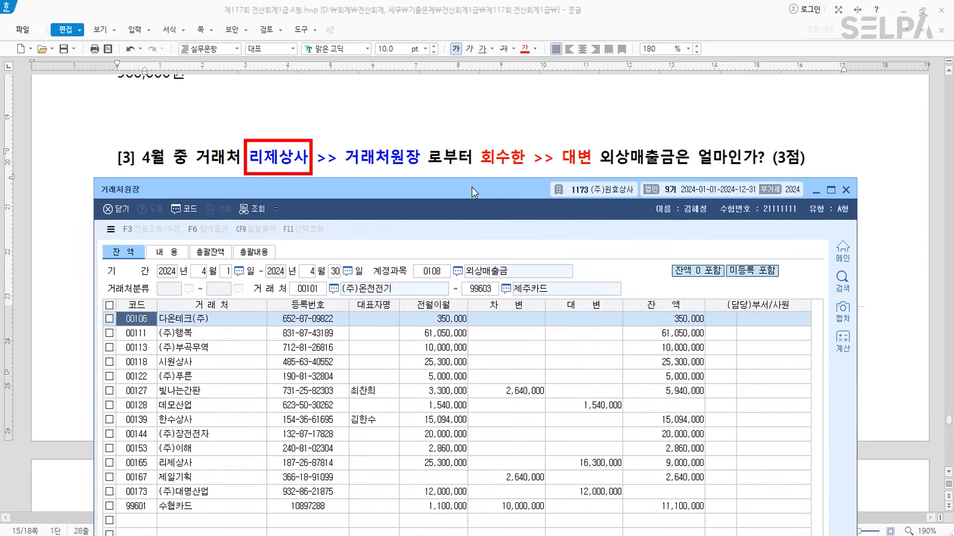
{"action": "left_click", "coordinate": [197, 463]}
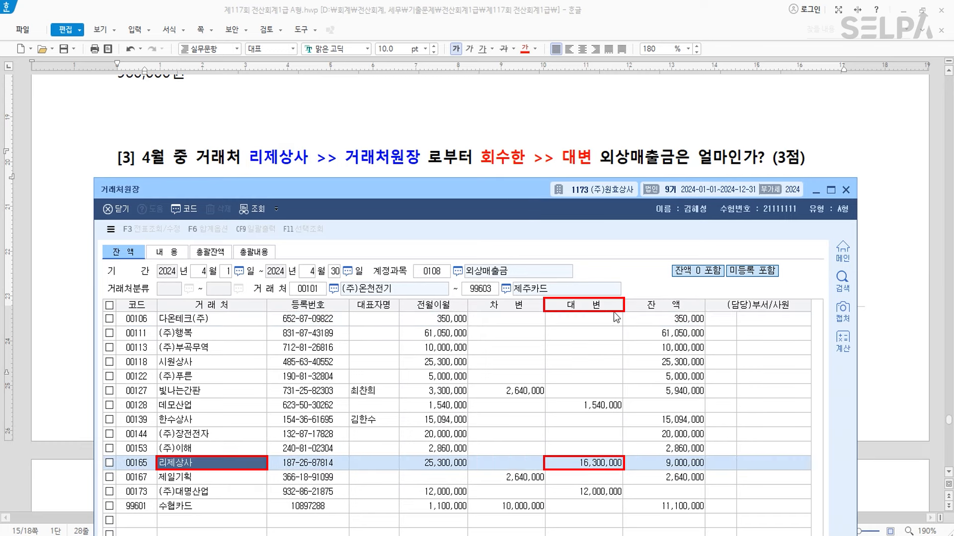
{"action": "left_click", "coordinate": [602, 467]}
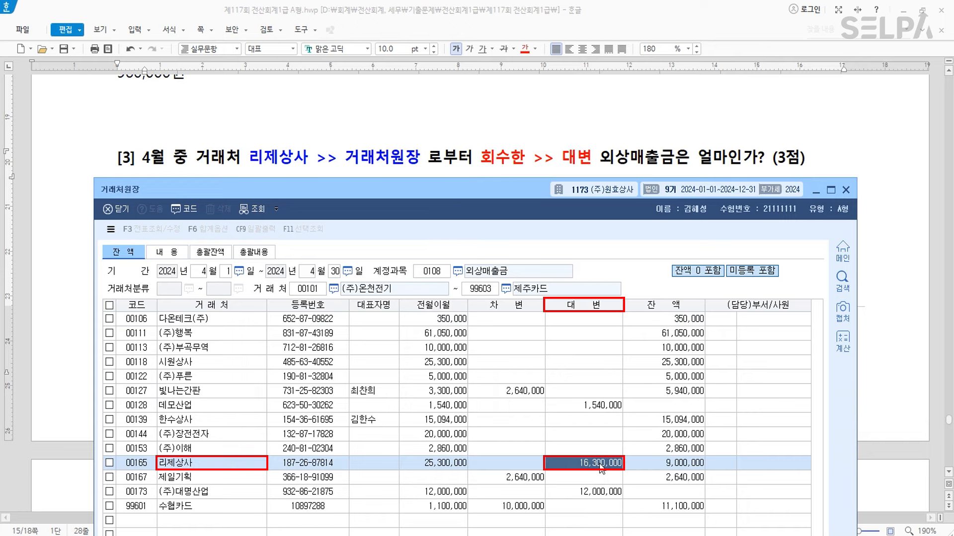
Step: Return to the exam document and enter the answer "16,300,000원" below question [3]
{"action": "left_click", "coordinate": [537, 165]}
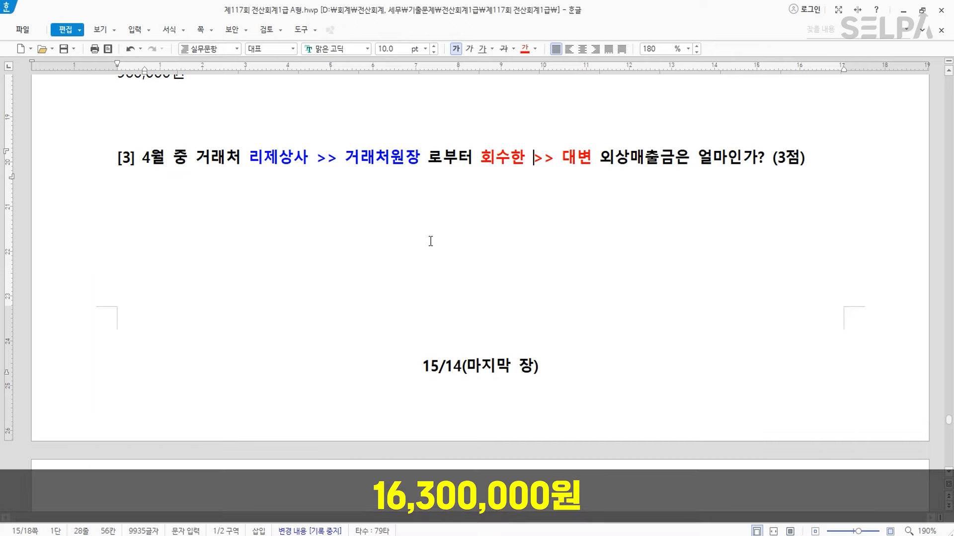
{"action": "left_click", "coordinate": [431, 241]}
{"action": "type", "text": "16,300,000ㅇ원"}
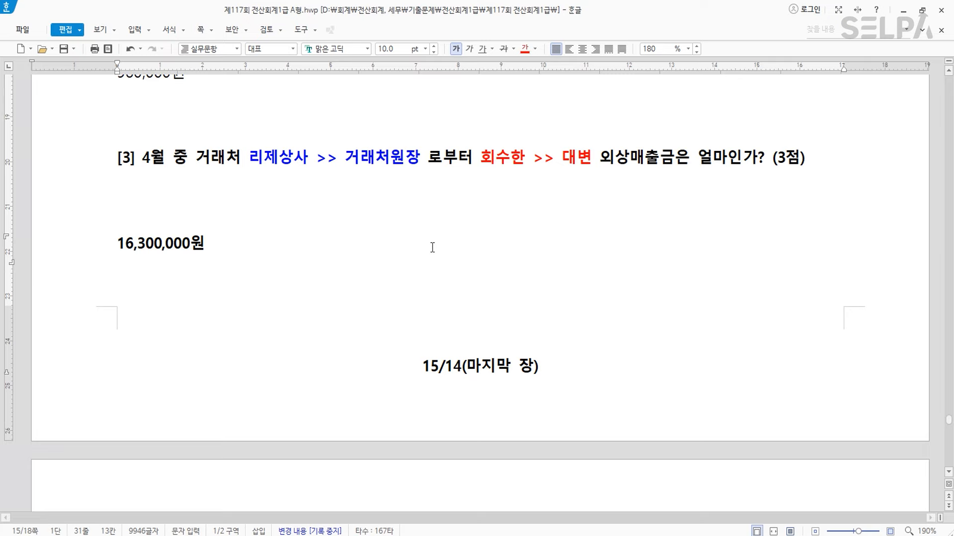